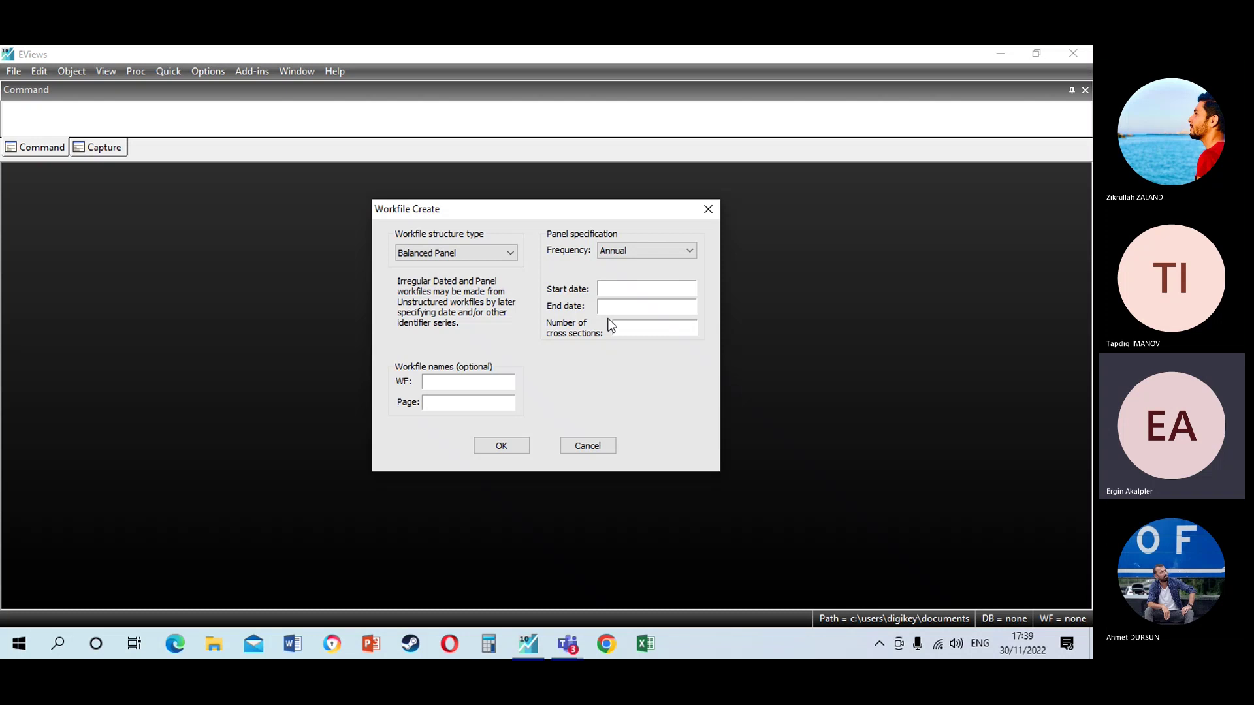
pyautogui.click(711, 213)
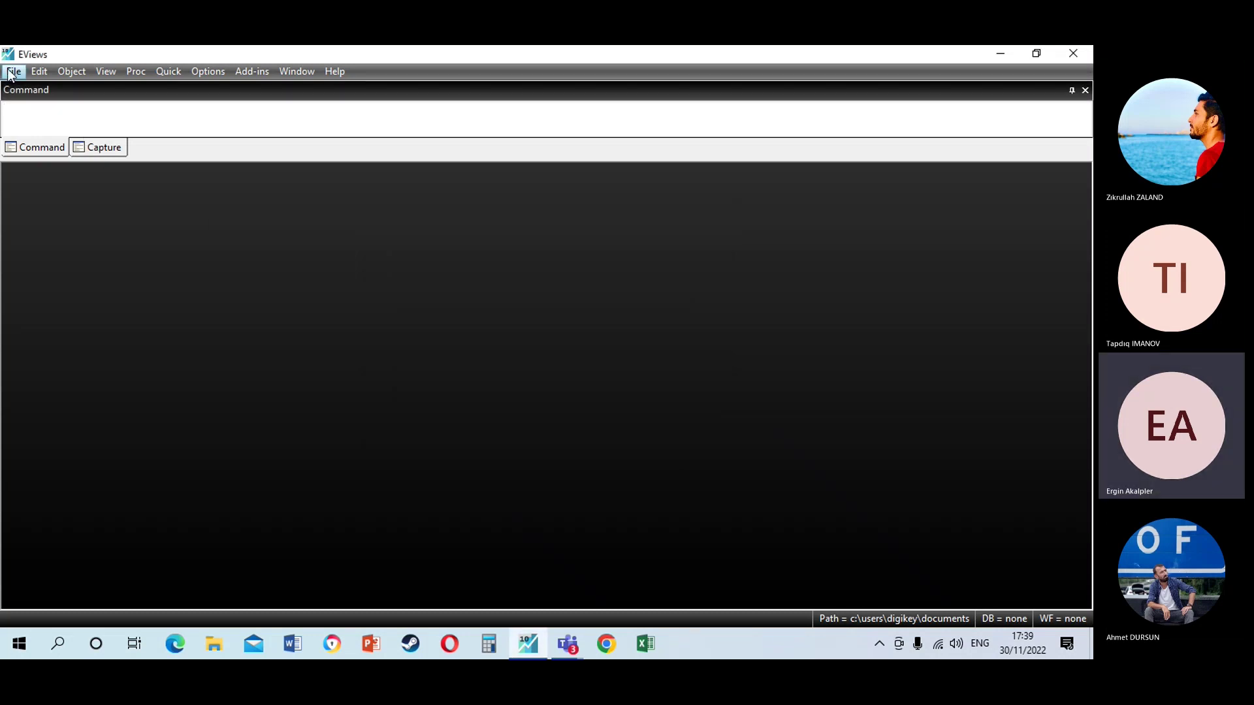
pyautogui.click(13, 72)
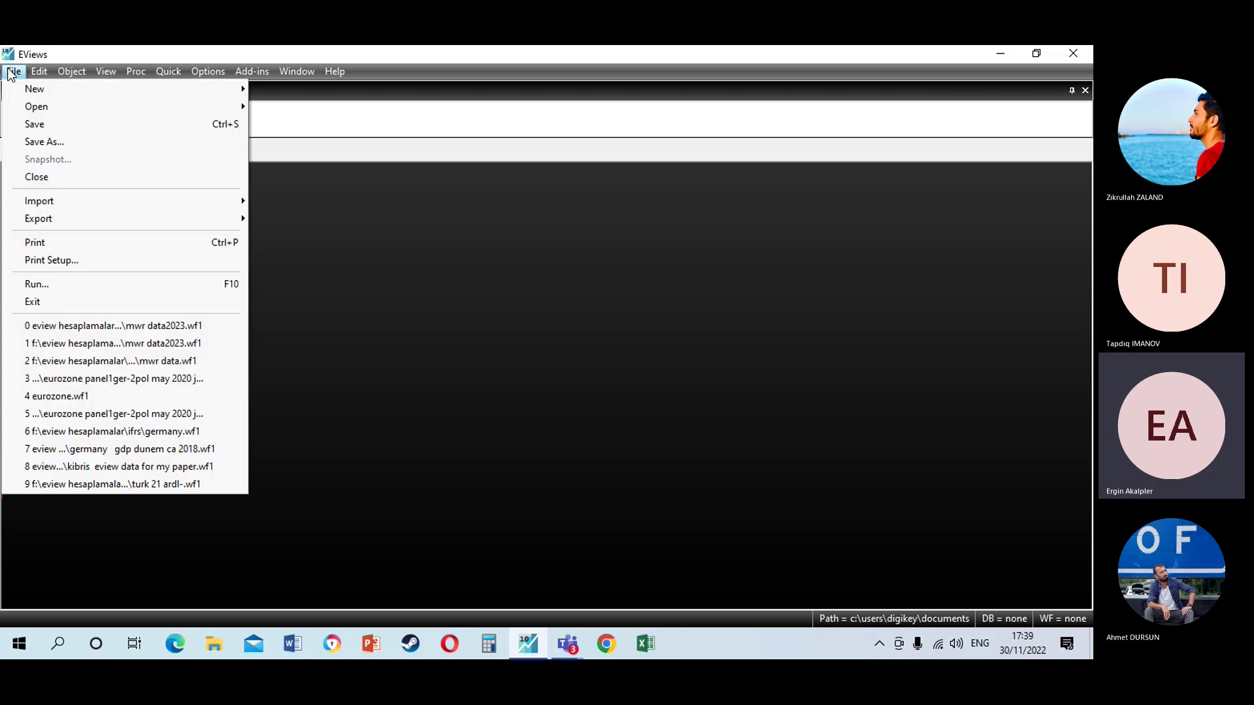
pyautogui.moveTo(168, 91)
pyautogui.click(292, 90)
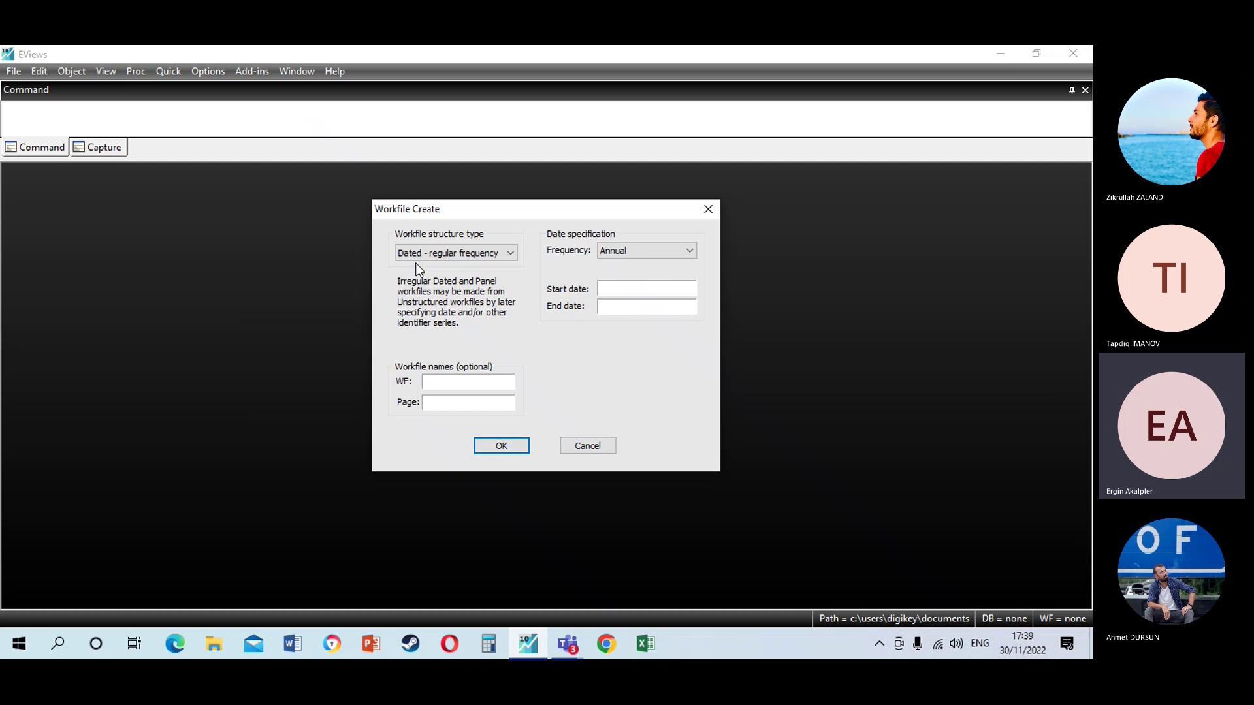
pyautogui.click(434, 254)
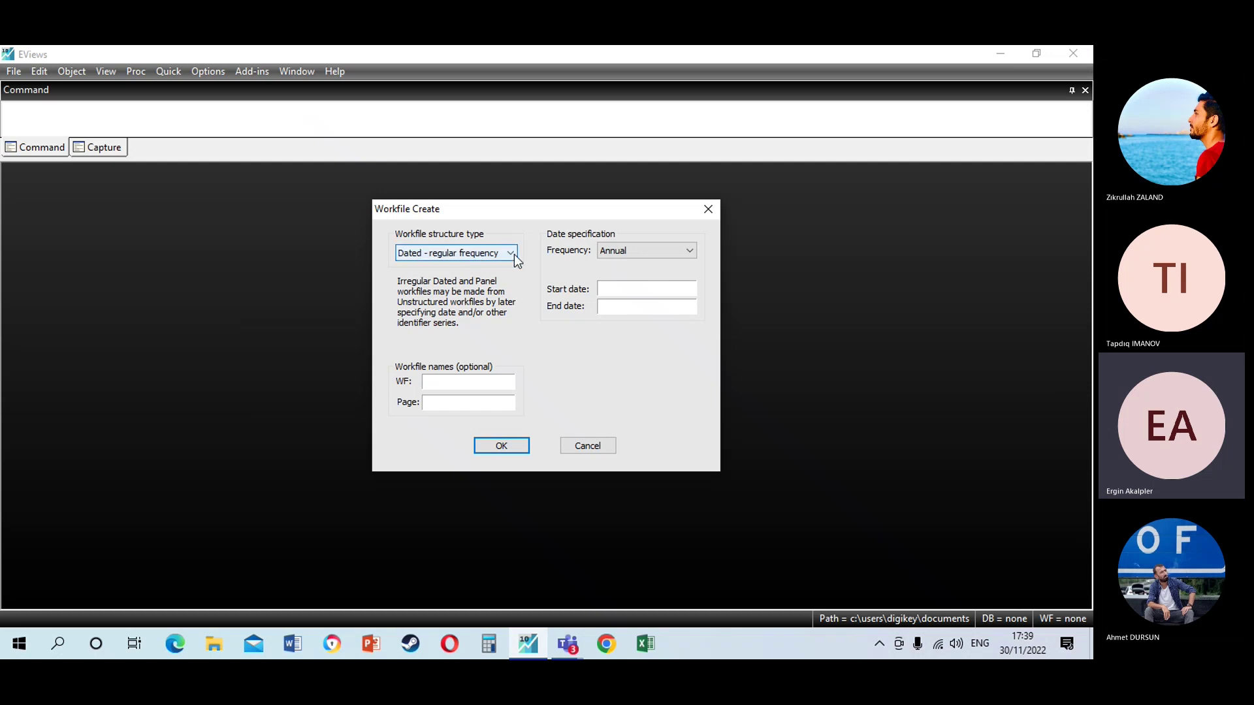
pyautogui.click(515, 257)
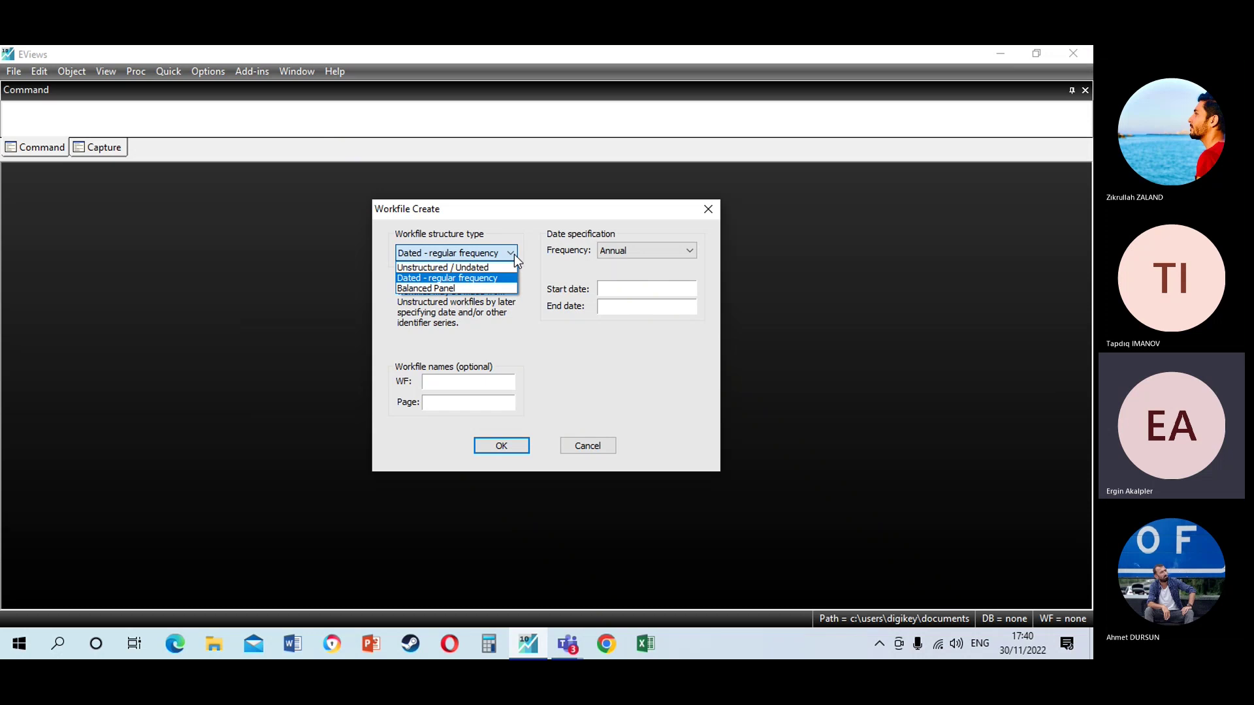
pyautogui.click(459, 291)
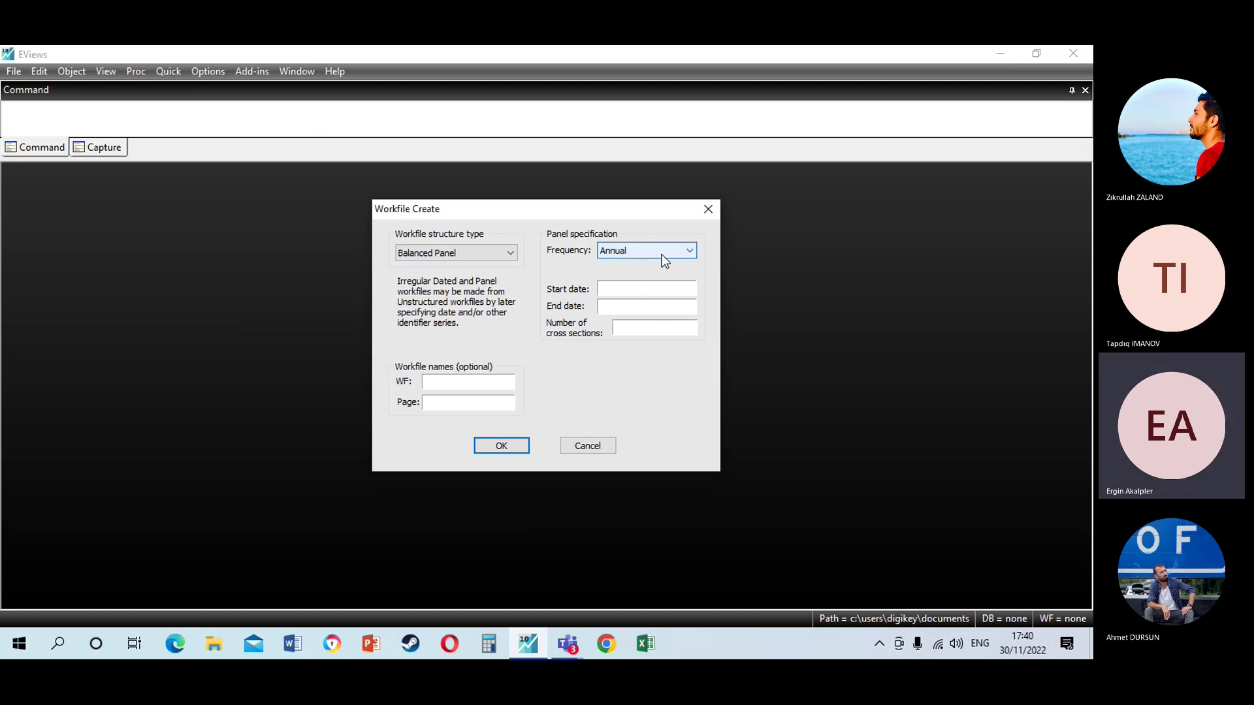
pyautogui.click(621, 312)
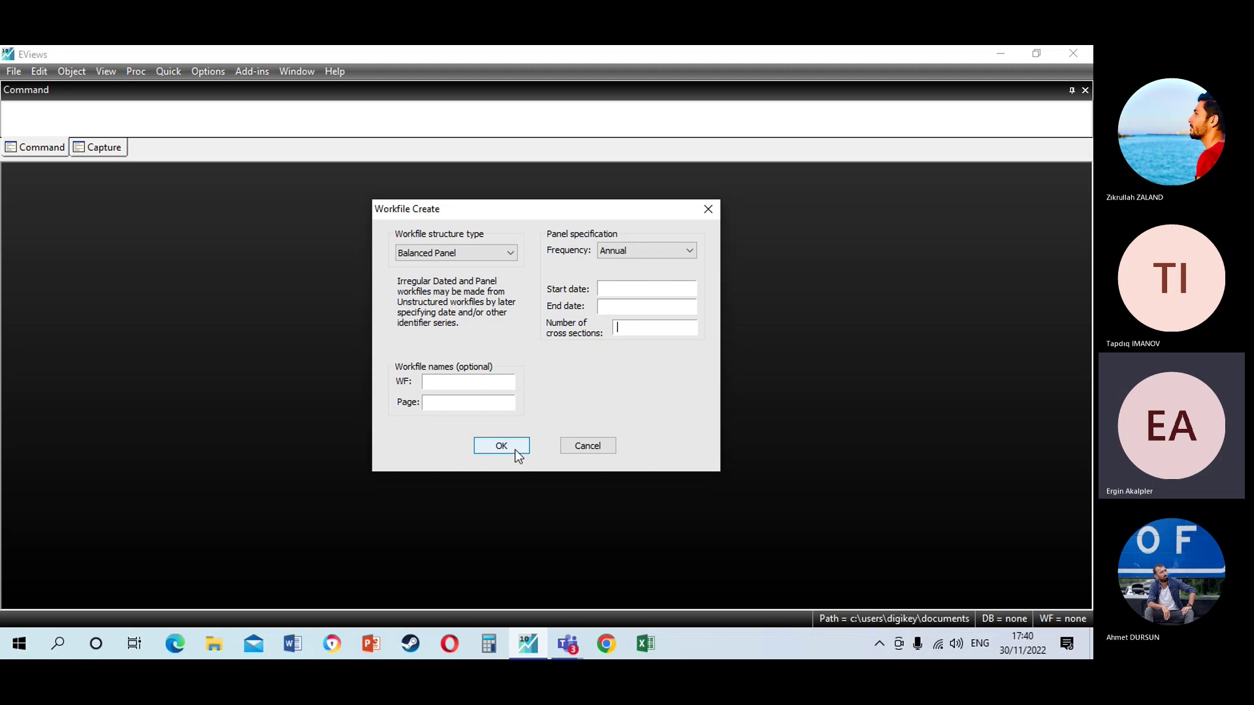
pyautogui.click(588, 446)
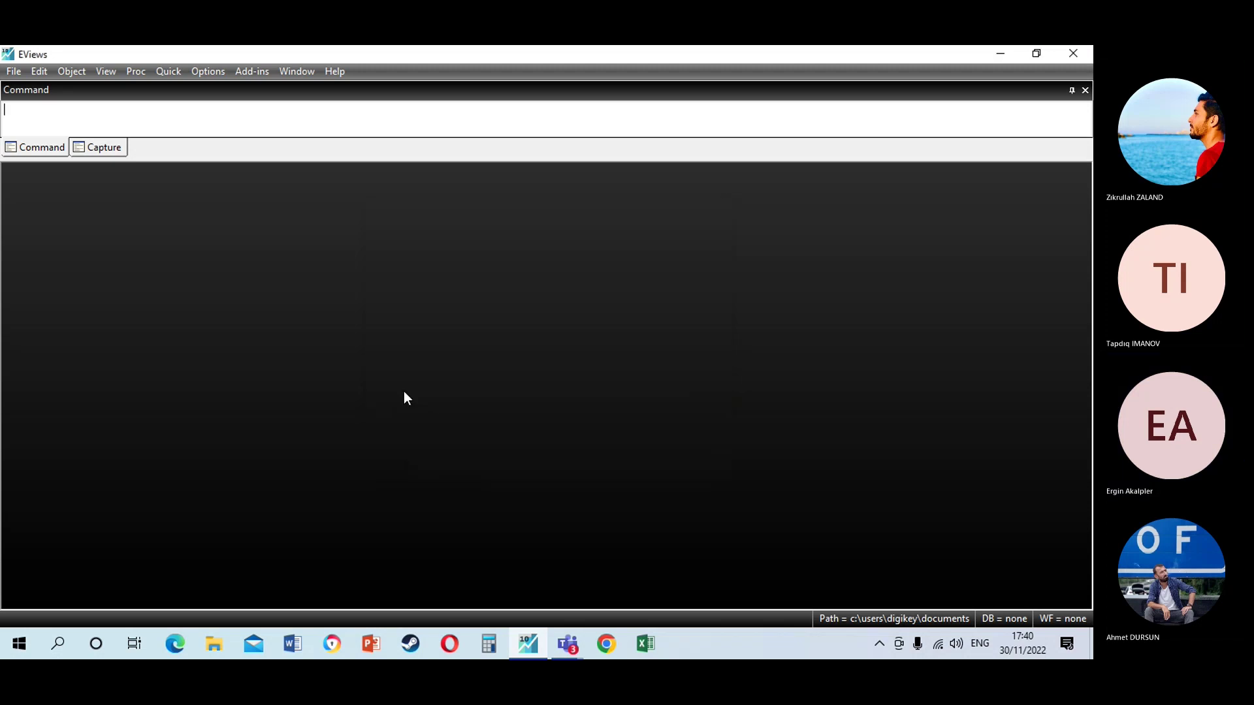
# Open the mwr data2023 workfile from the bric wage folder inside EVIEW HESAPLAMALAR and move its window higher in the workspace
pyautogui.click(20, 72)
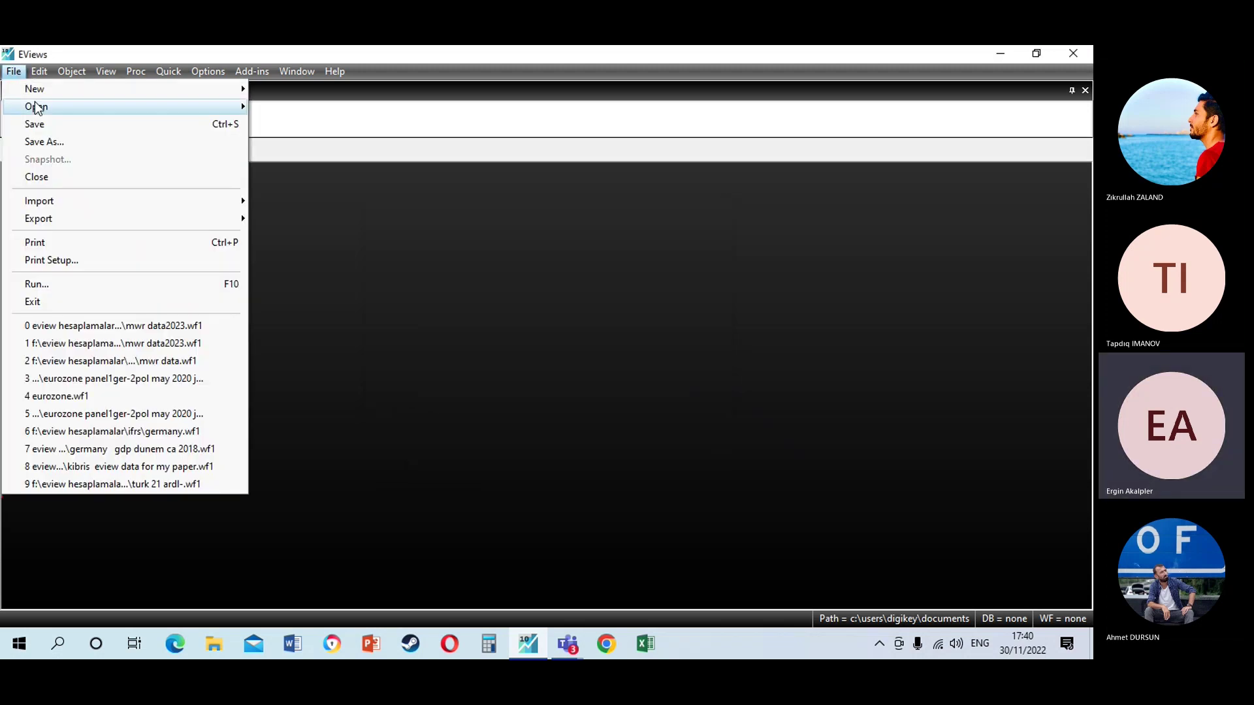
pyautogui.moveTo(36, 107)
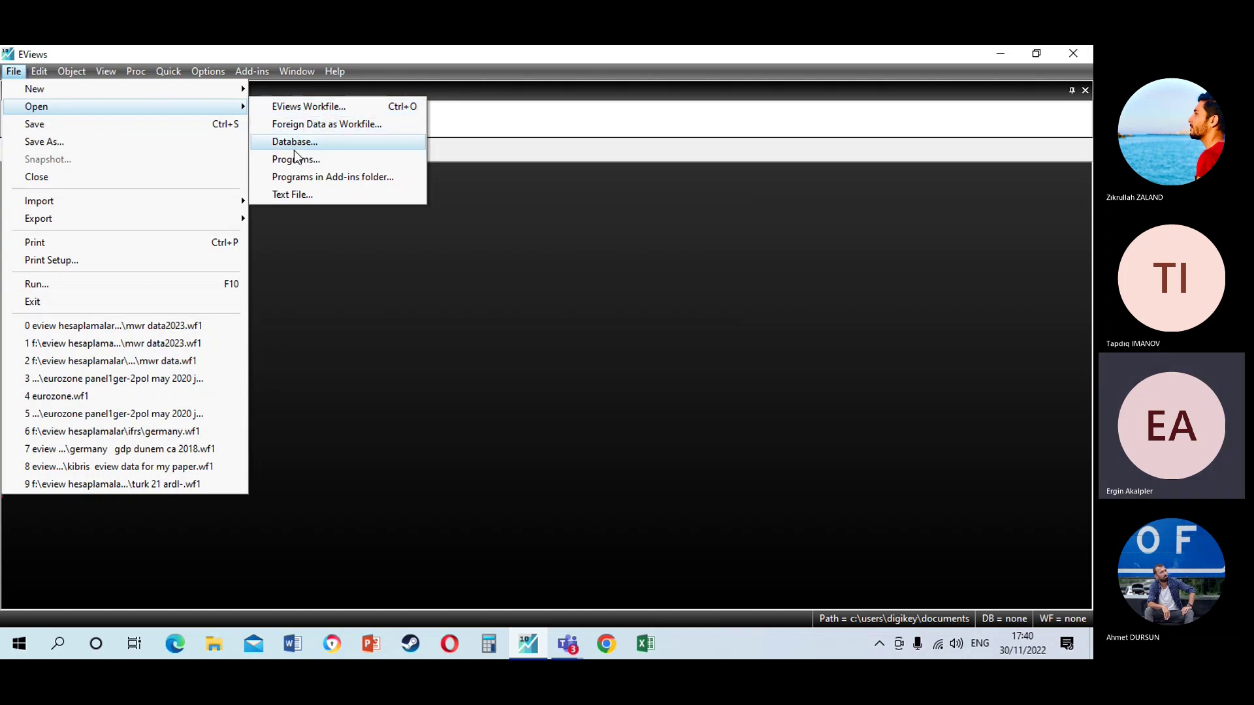
pyautogui.click(305, 107)
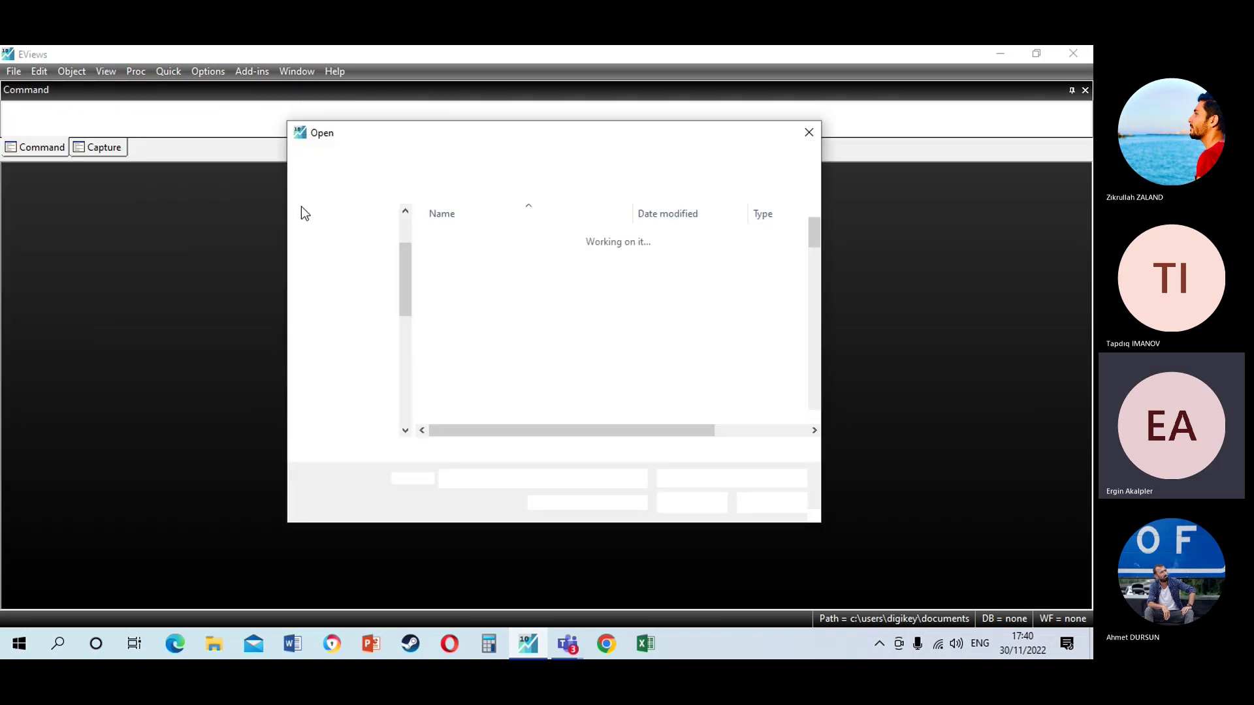
pyautogui.scroll(-3, 465, 332)
pyautogui.scroll(-1, 465, 330)
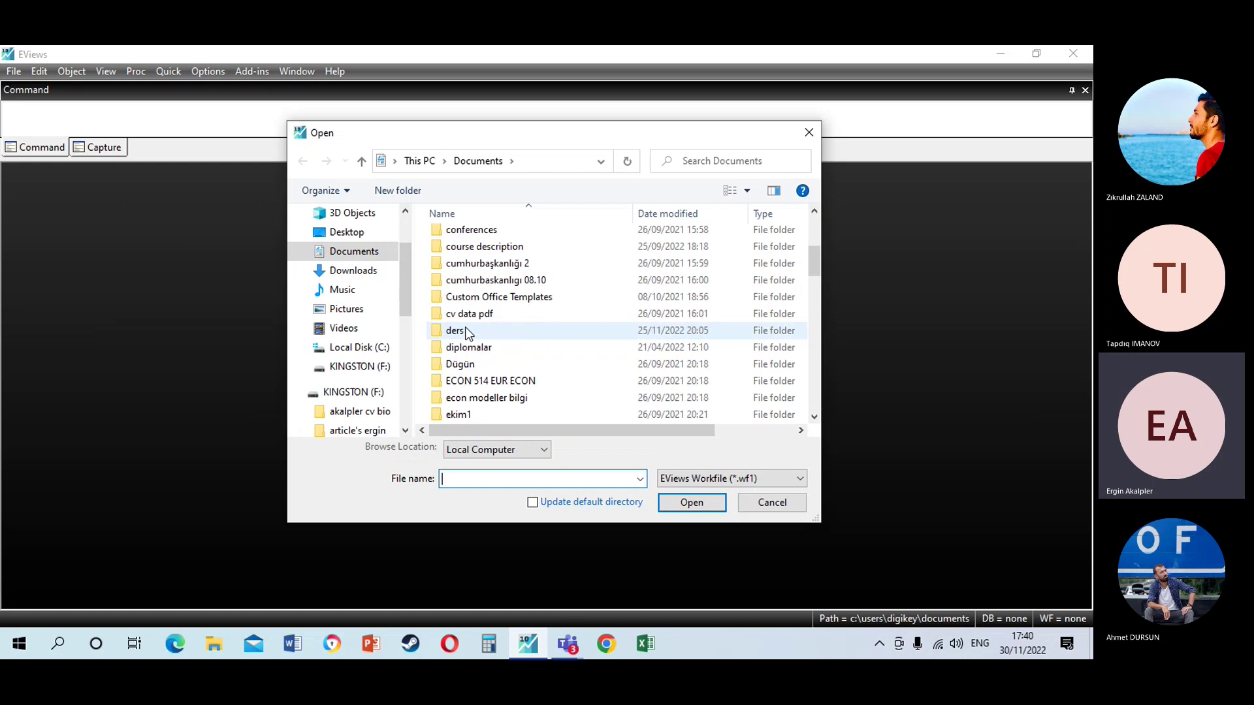
pyautogui.scroll(-3, 466, 332)
pyautogui.doubleClick(465, 345)
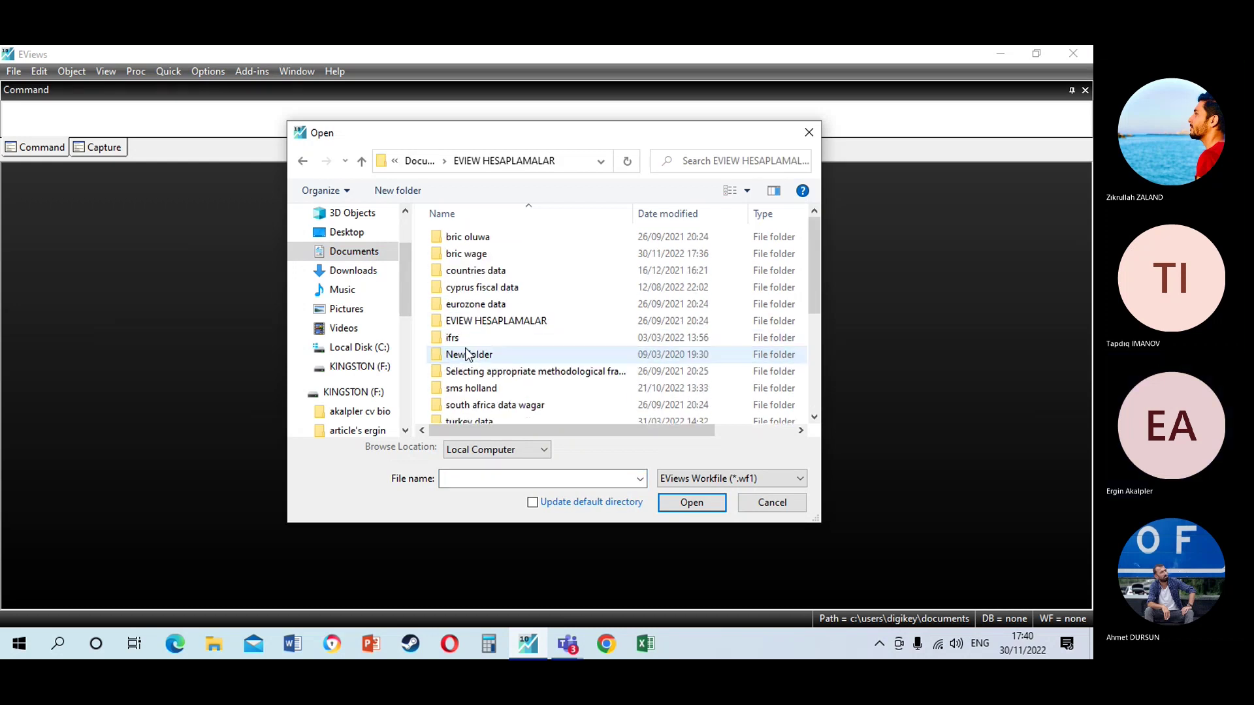
pyautogui.doubleClick(468, 254)
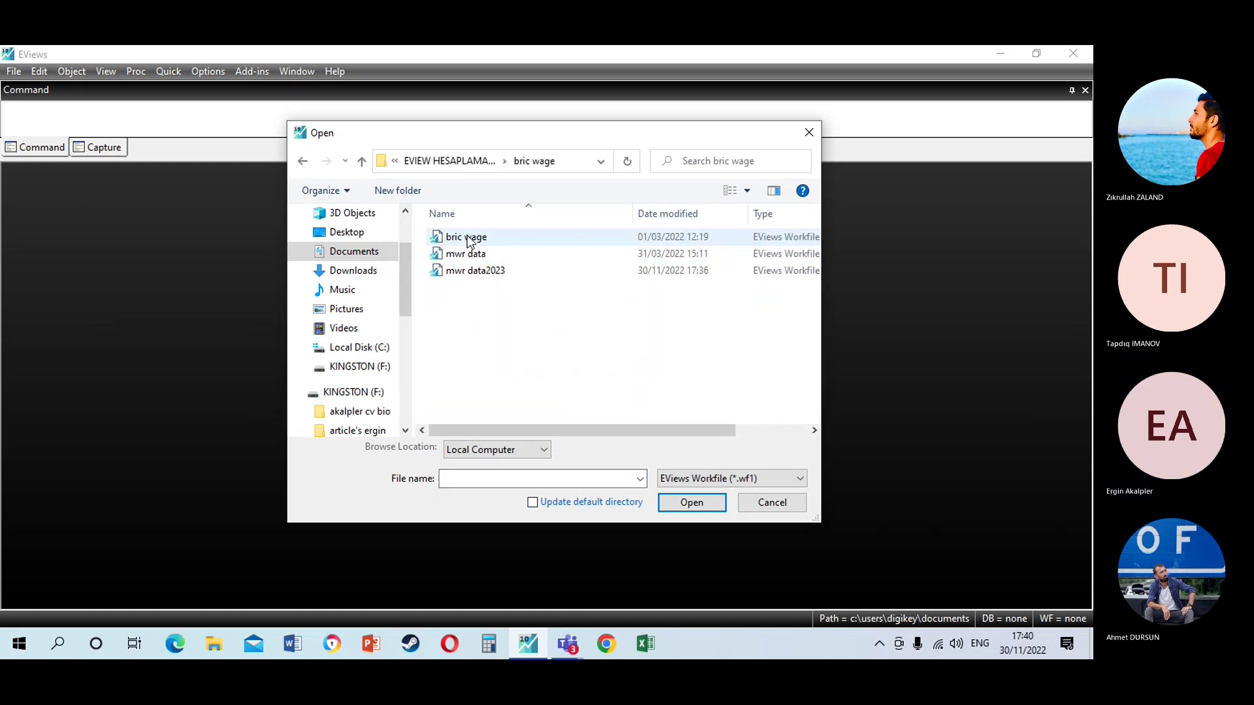
pyautogui.doubleClick(474, 273)
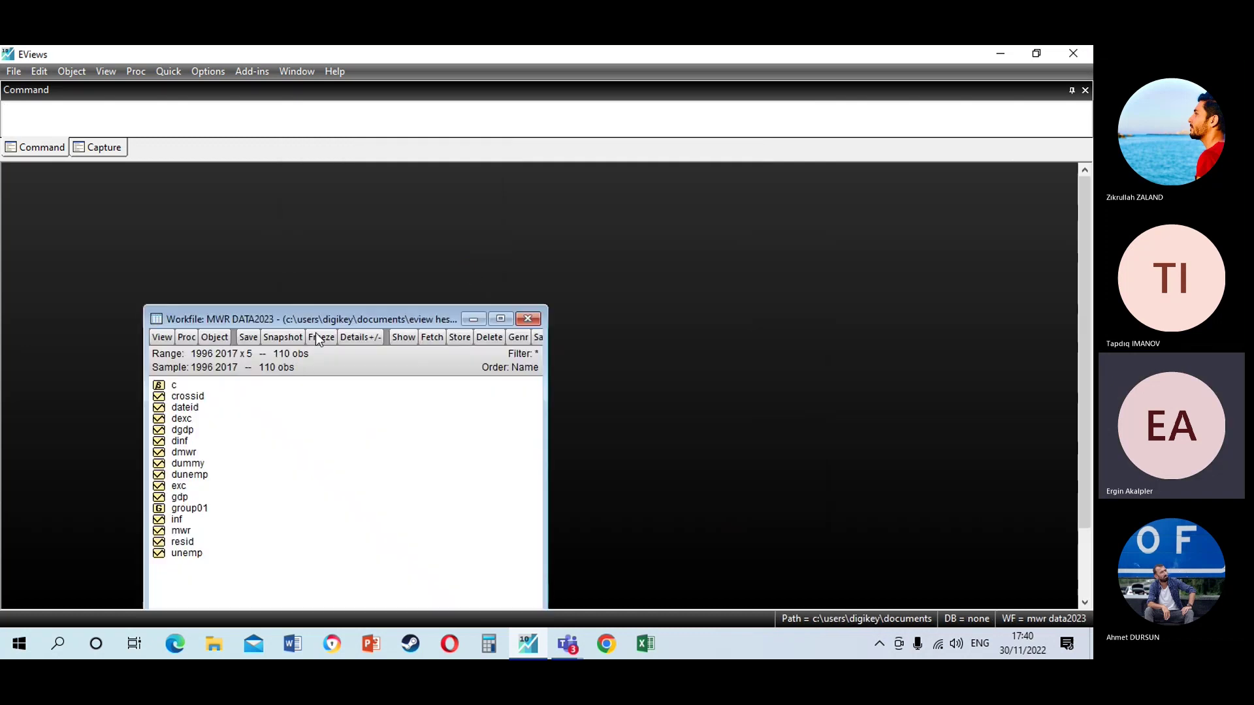
pyautogui.moveTo(348, 315); pyautogui.dragTo(335, 206)
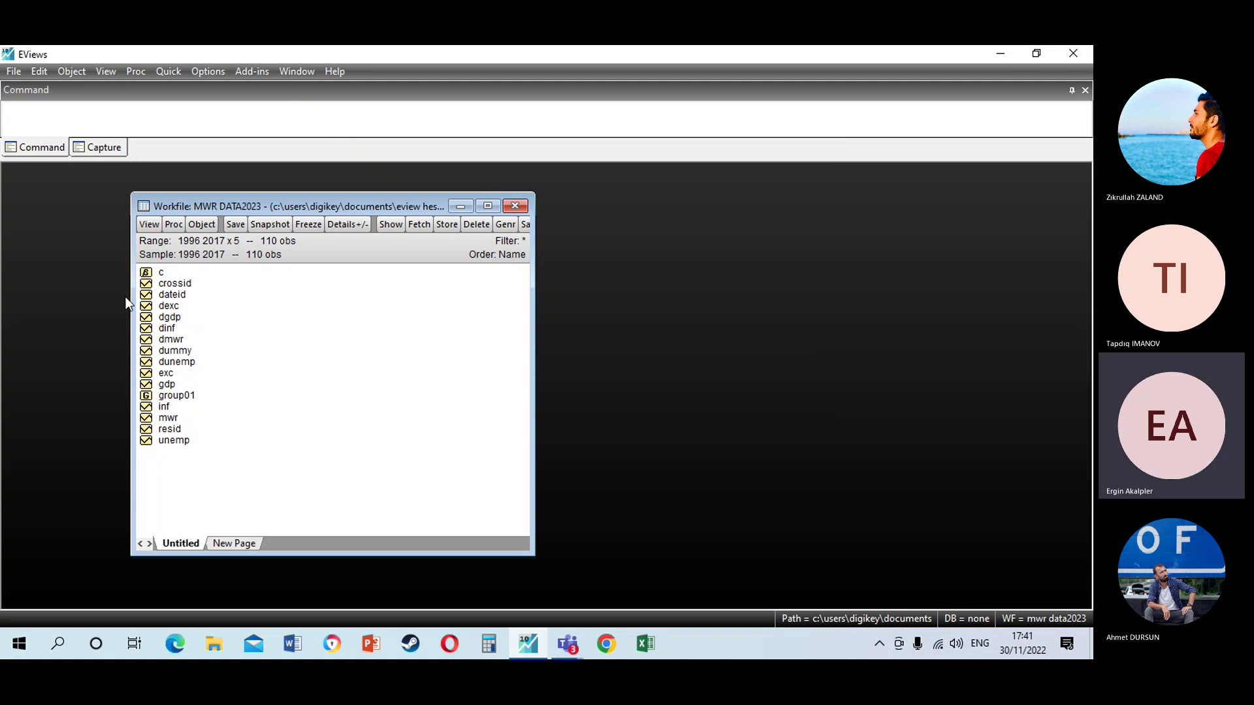
# Open the mwr series from the workfile and display its values as a spreadsheet
pyautogui.click(174, 420)
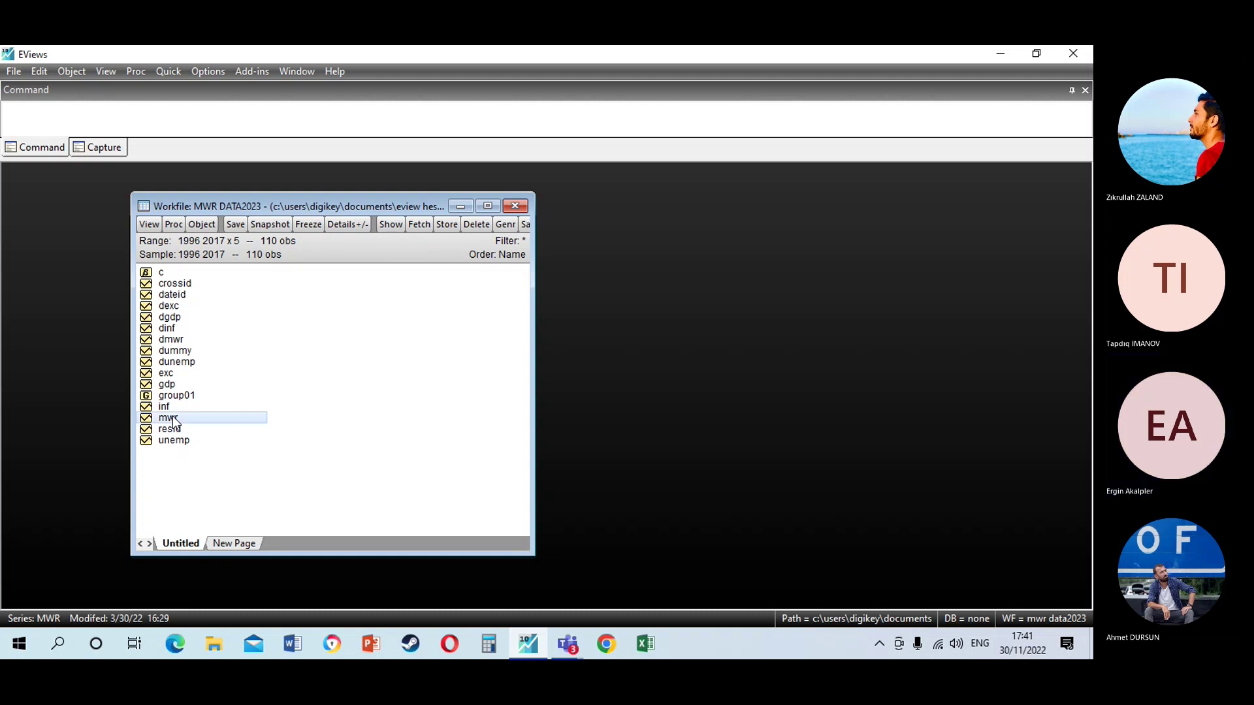
pyautogui.doubleClick(173, 420)
pyautogui.click(542, 340)
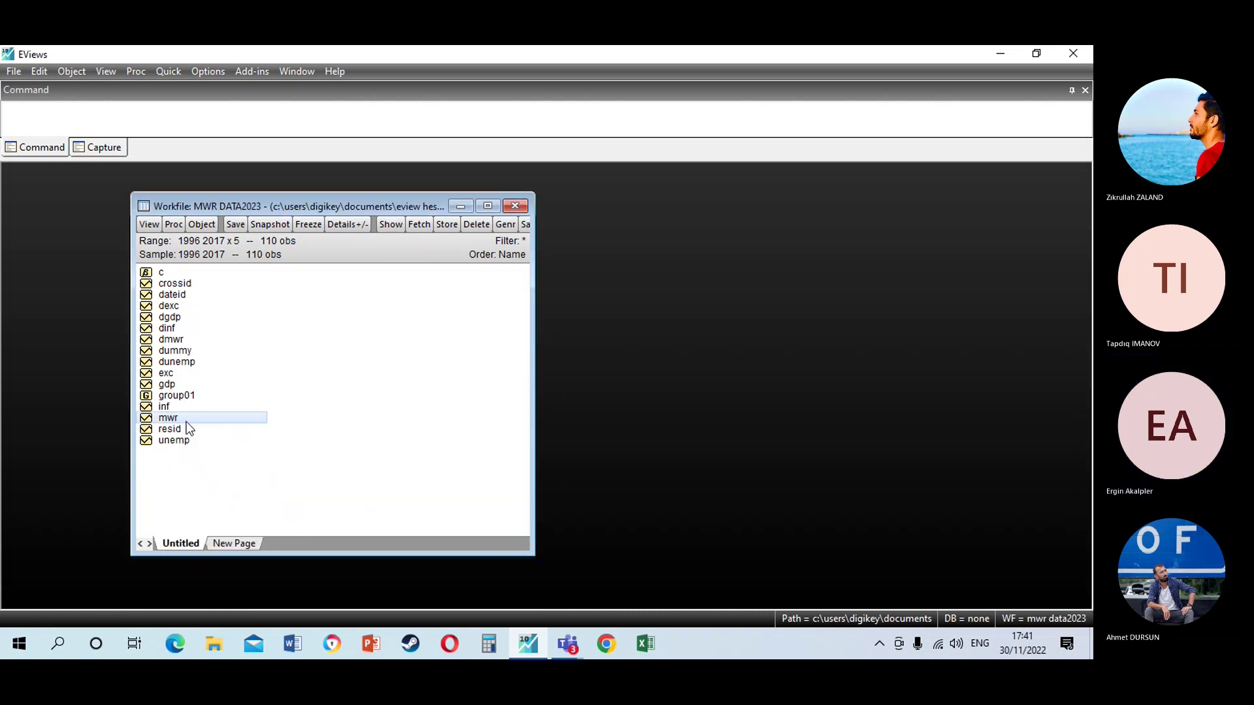
pyautogui.rightClick(171, 418)
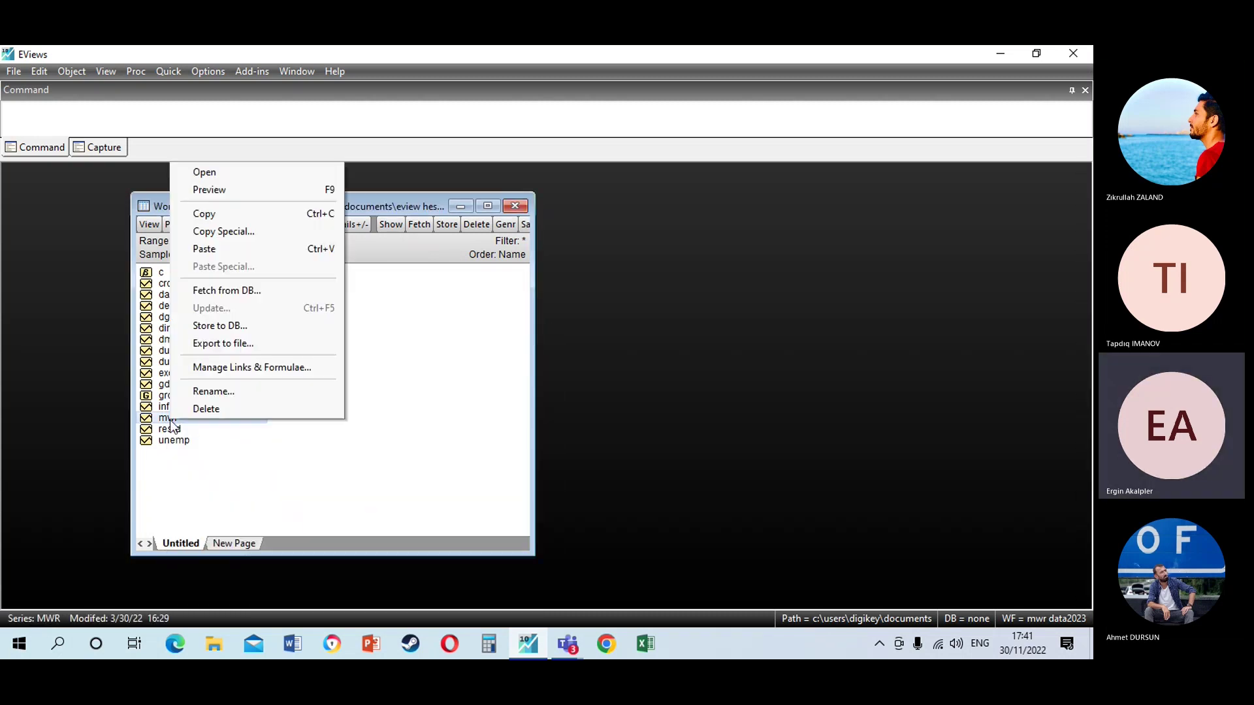
pyautogui.click(220, 171)
pyautogui.click(216, 197)
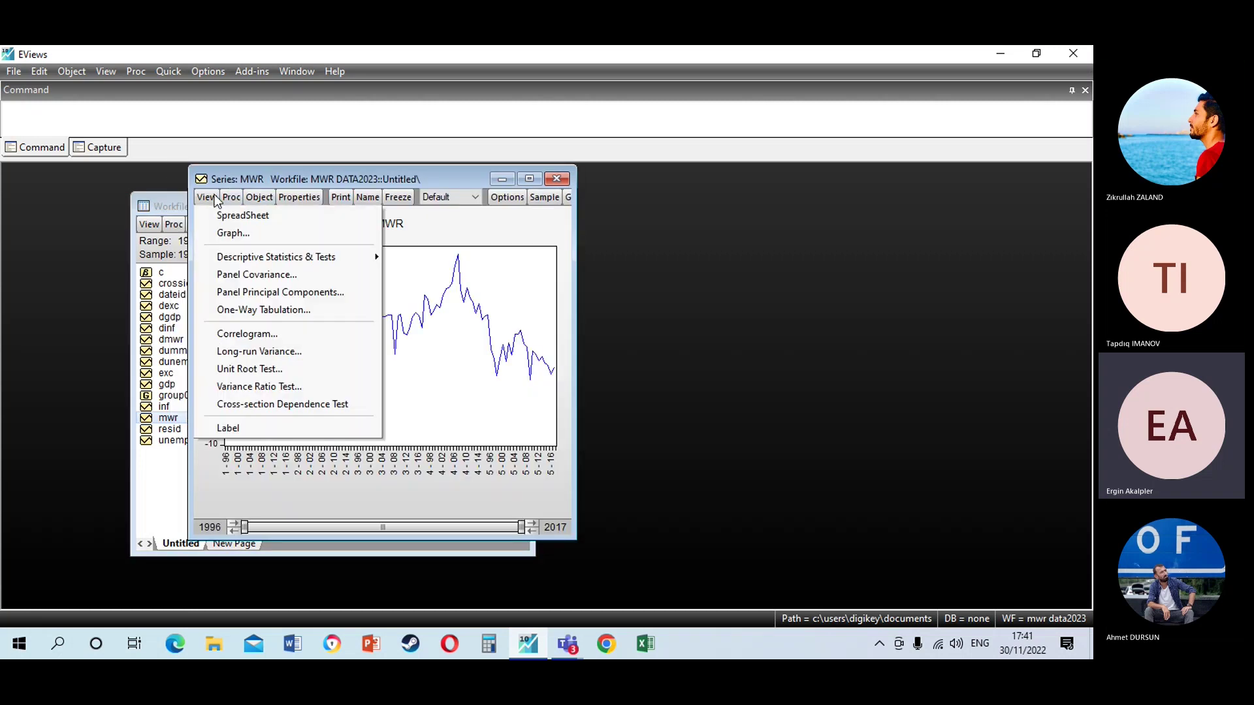
pyautogui.click(224, 216)
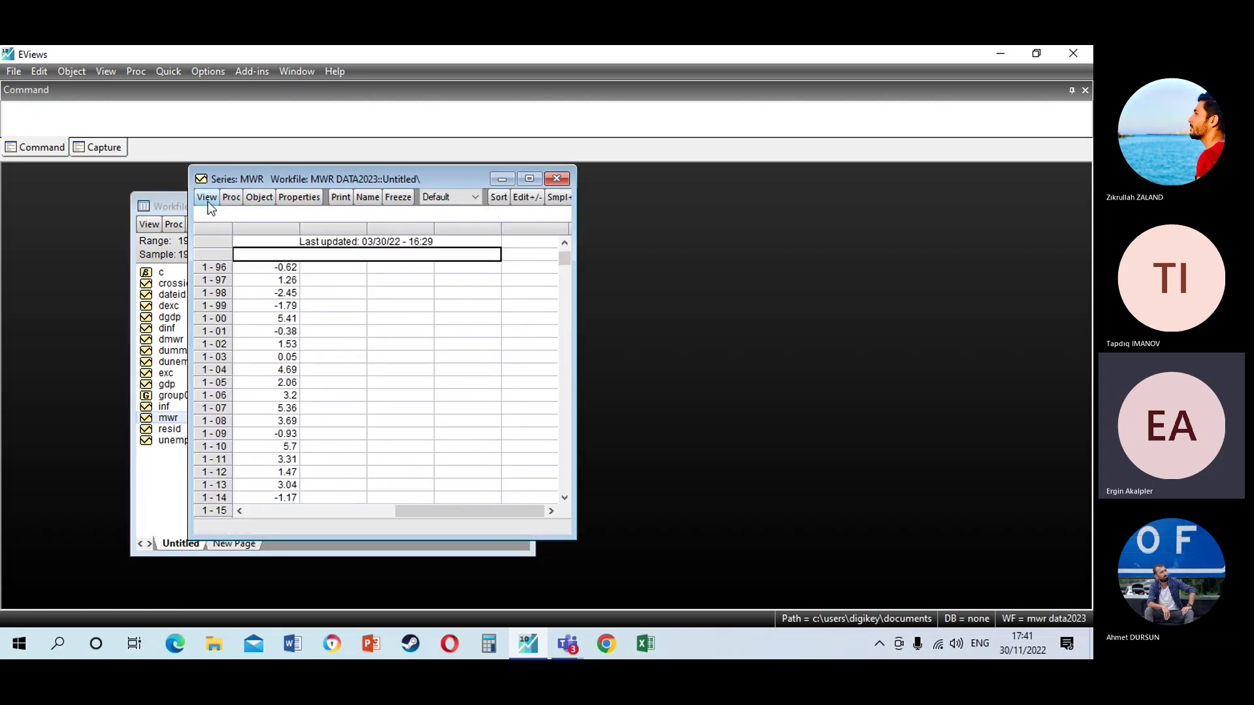
# Run a Summary panel unit root test on the mwr series at level with individual intercept, then close the series
pyautogui.click(207, 198)
pyautogui.click(243, 372)
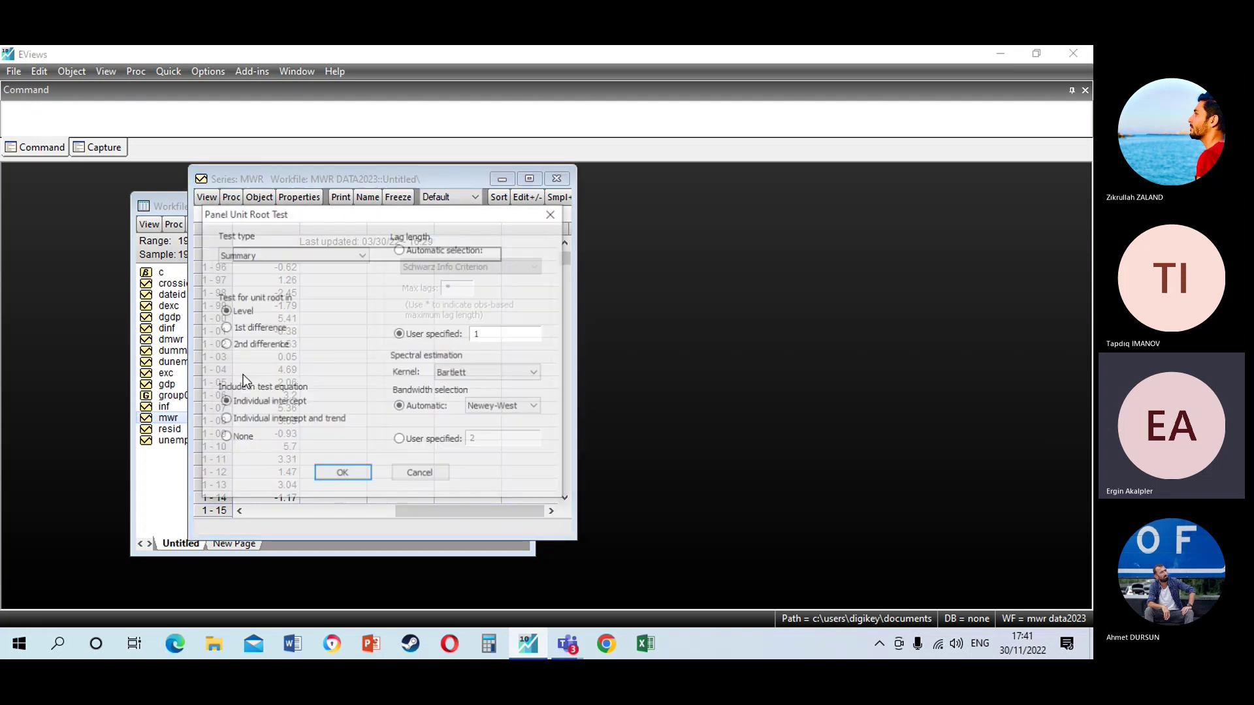
pyautogui.click(342, 474)
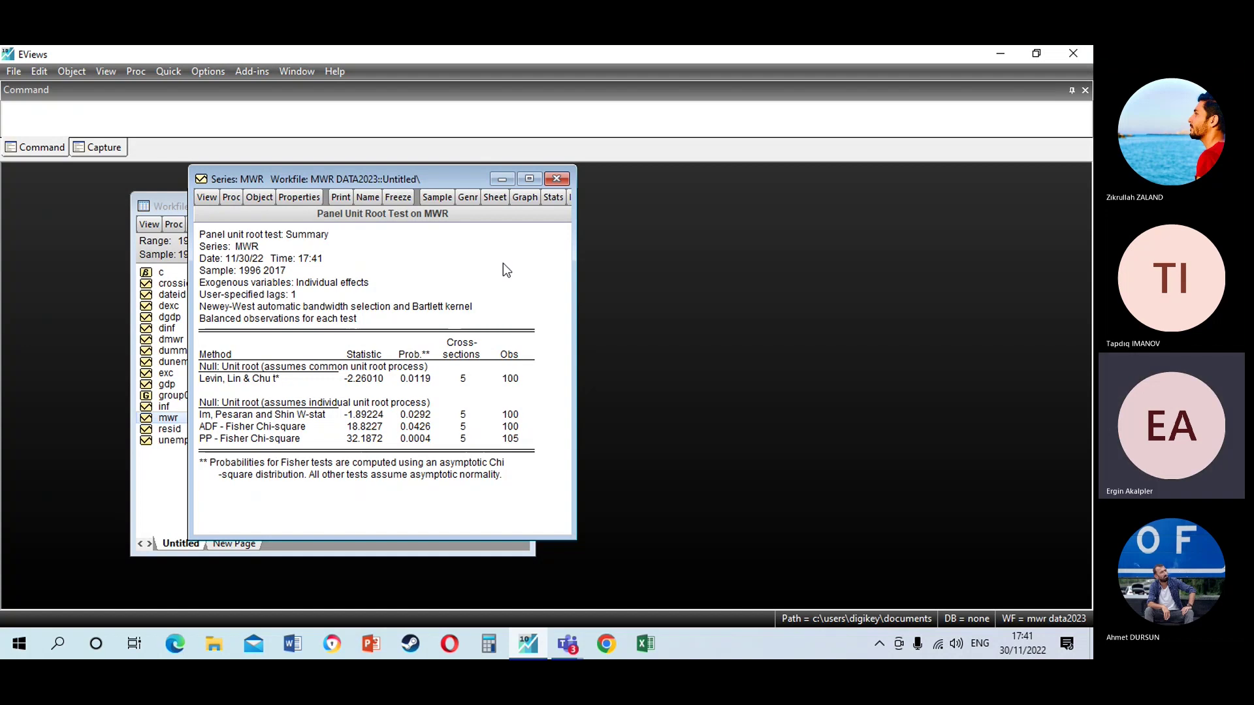
pyautogui.click(559, 181)
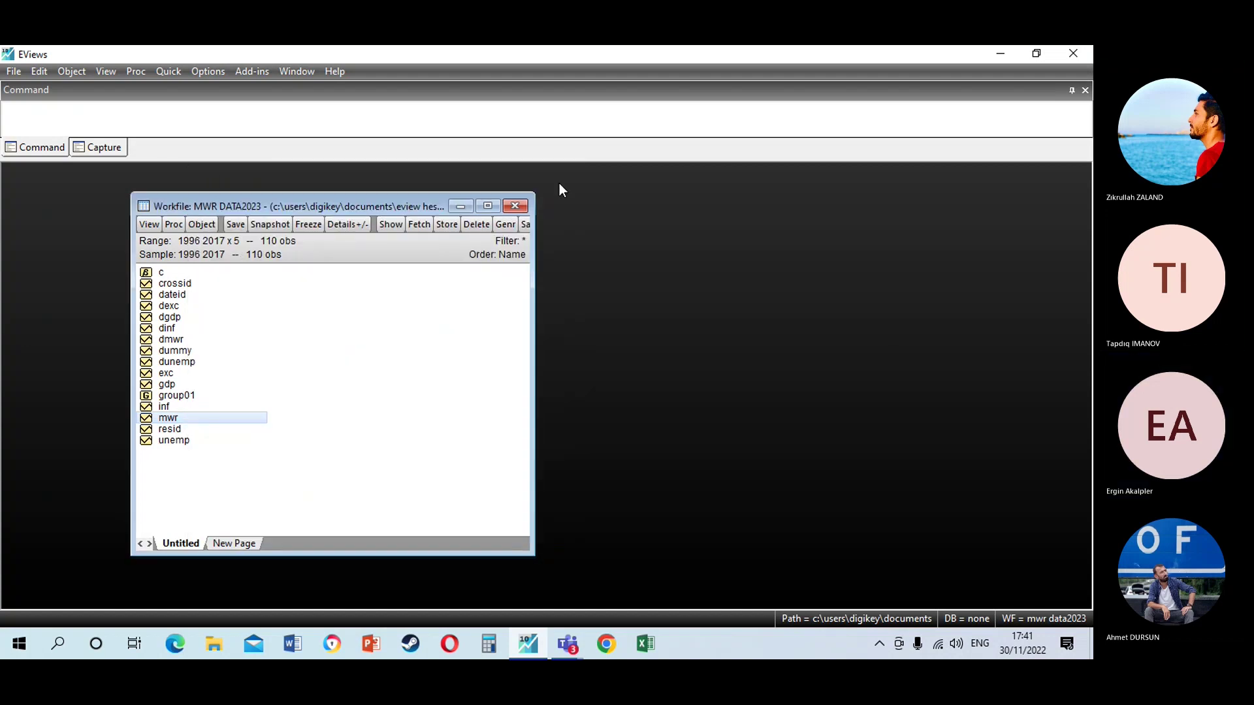
# Display the inf series as a spreadsheet, run its Summary panel unit root test at level with individual intercept, and close it
pyautogui.doubleClick(167, 407)
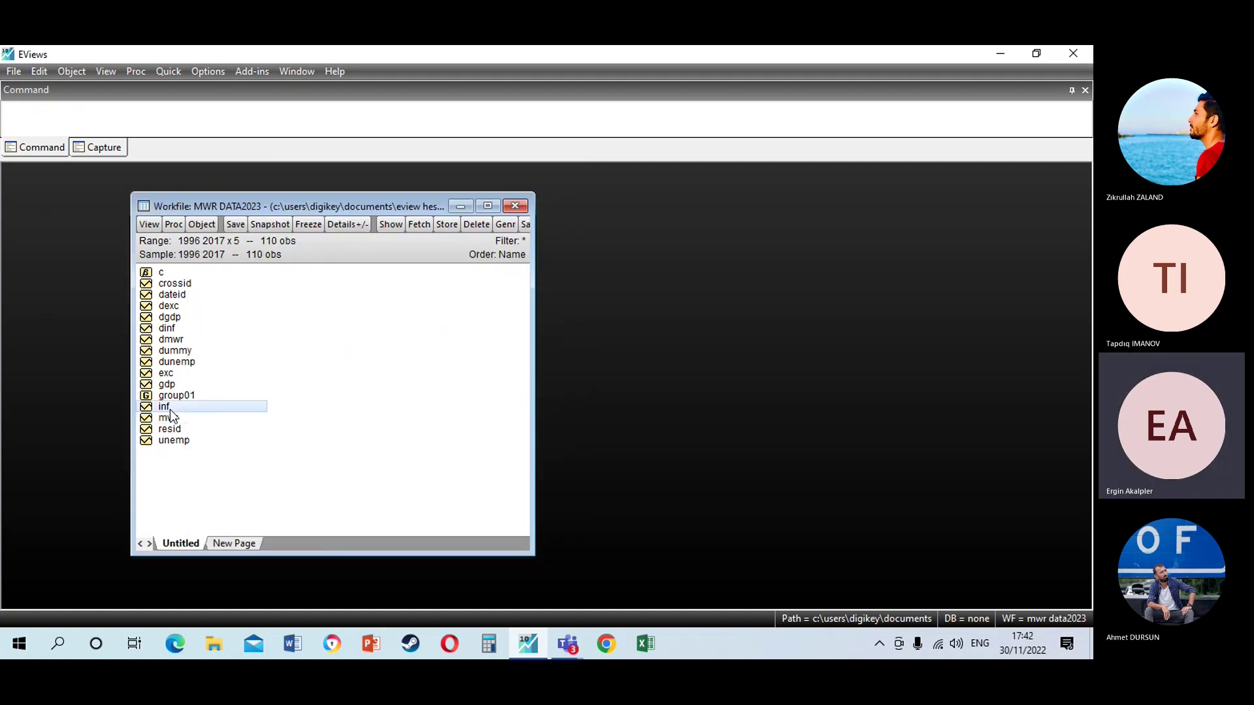
pyautogui.click(230, 221)
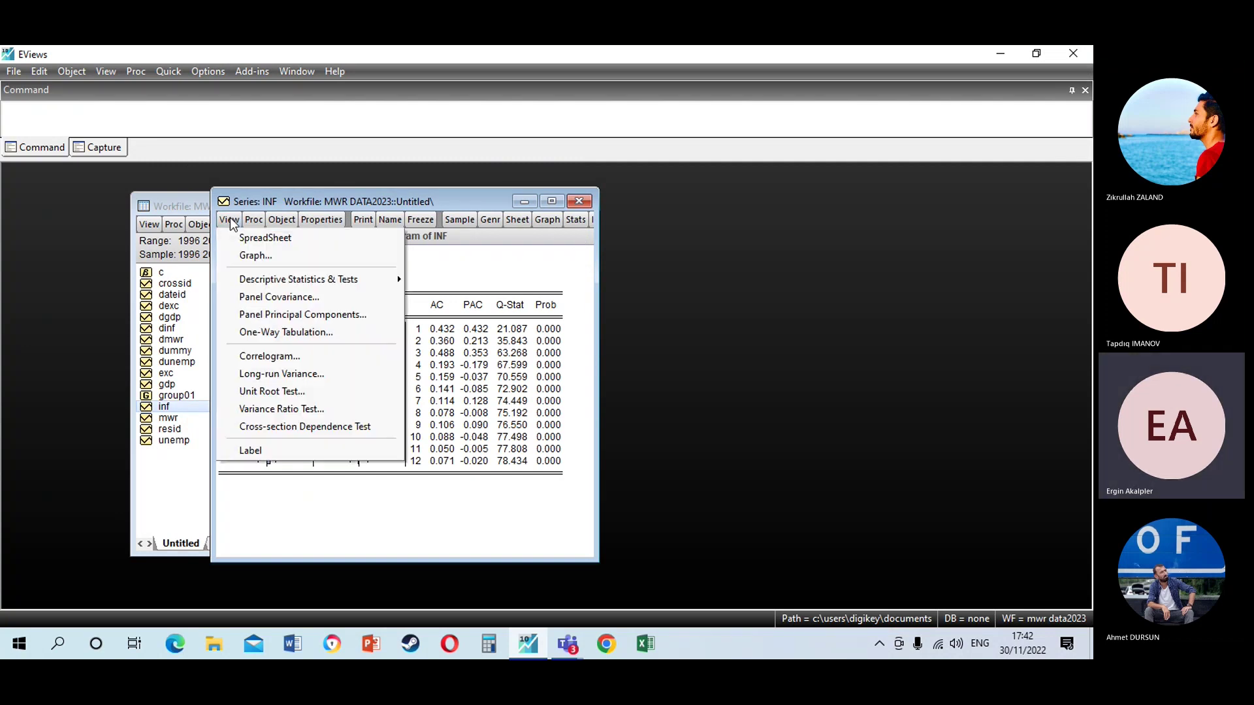
pyautogui.click(251, 238)
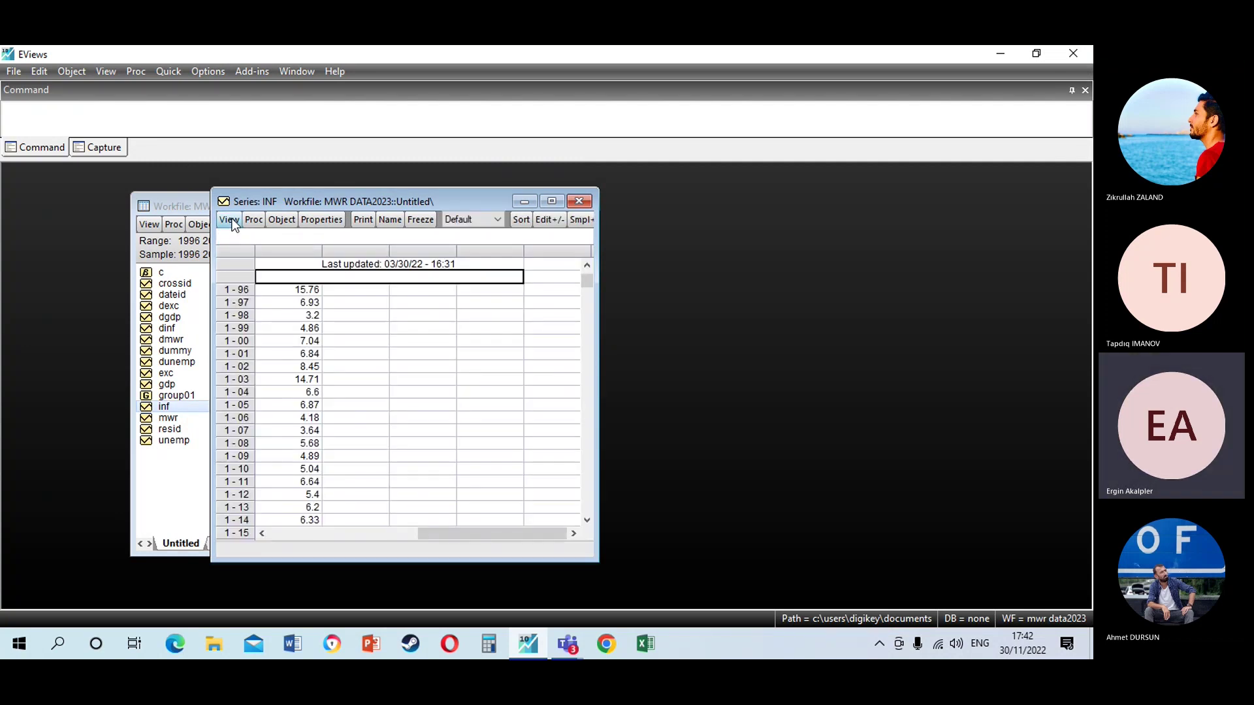
pyautogui.click(230, 221)
pyautogui.click(269, 391)
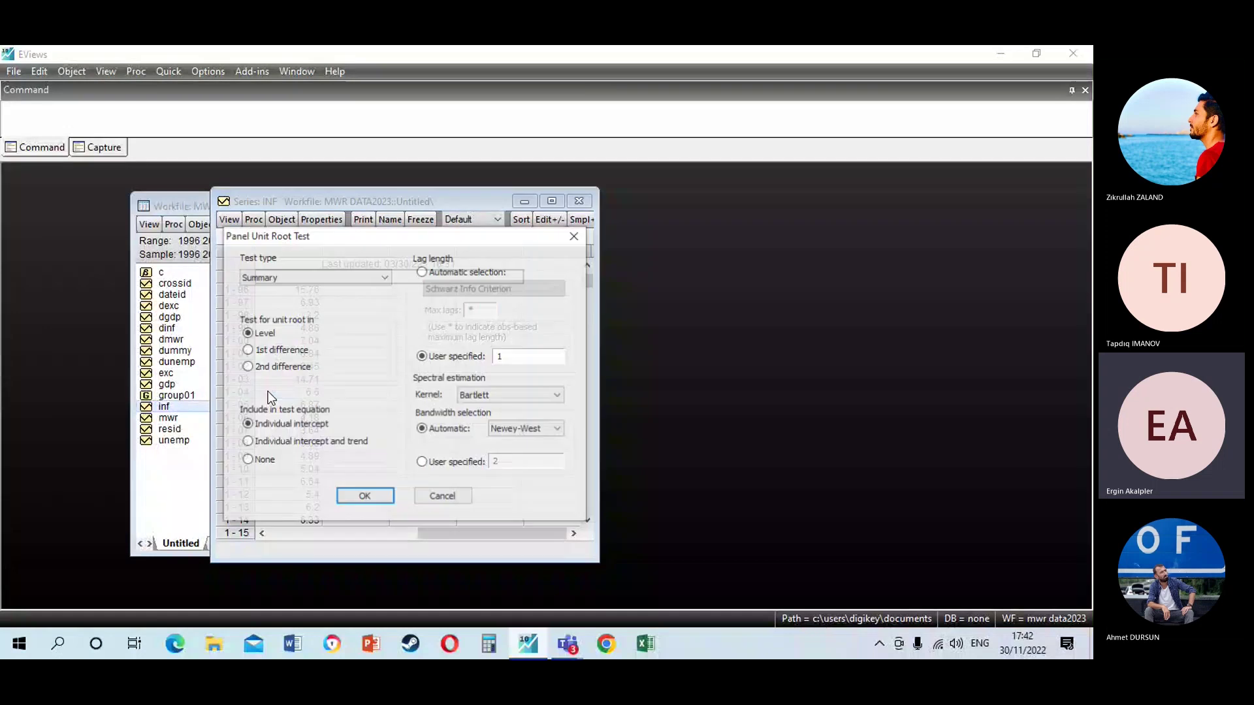
pyautogui.click(353, 497)
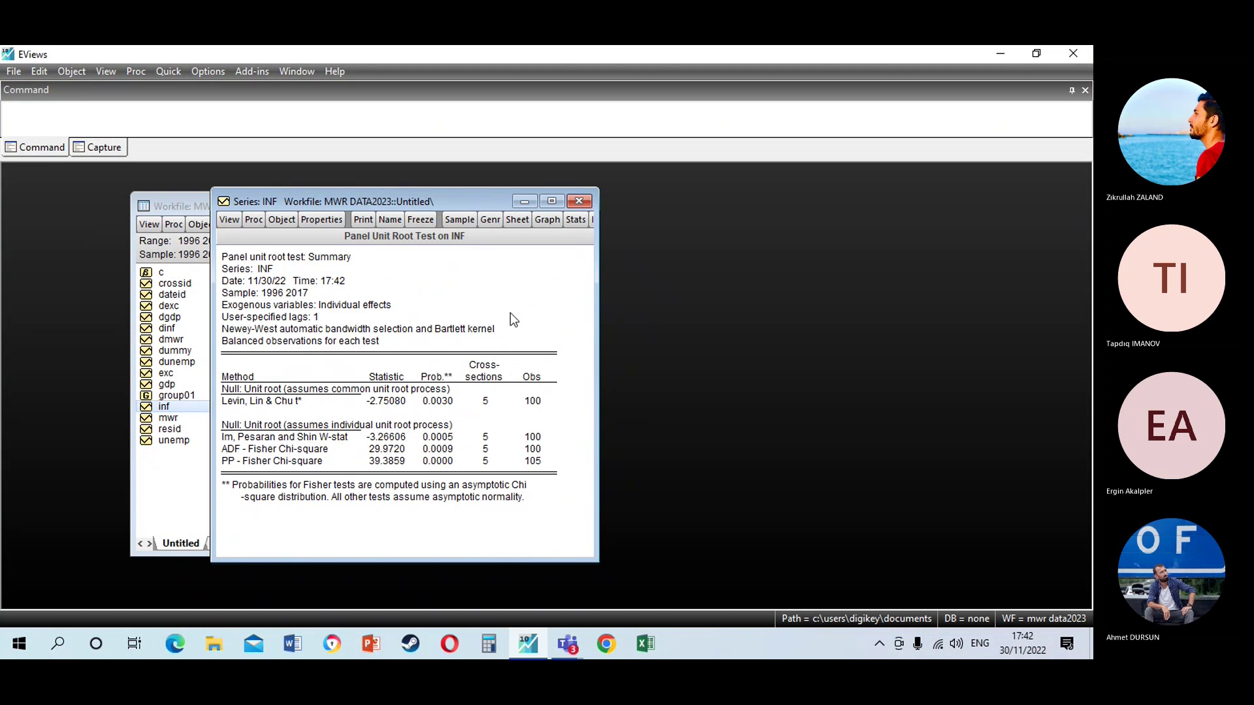
pyautogui.click(578, 201)
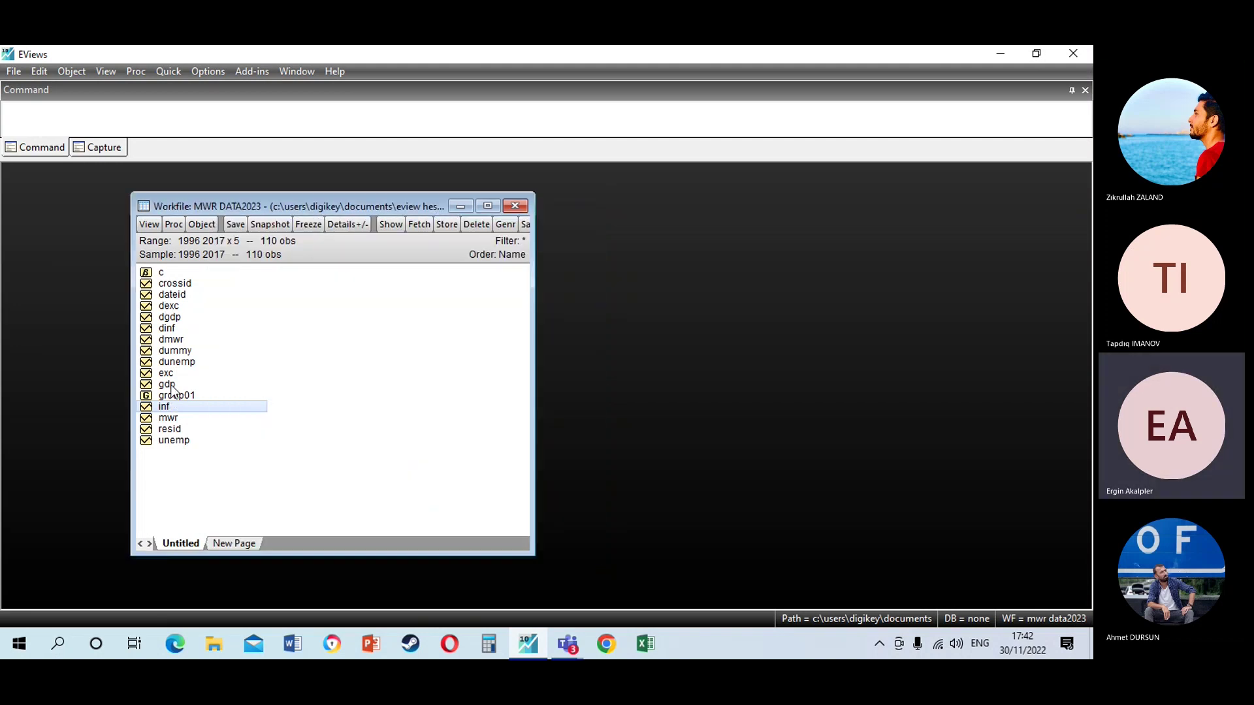
# Open the gdp series, run a Summary panel unit root test at level with individual intercept, and close the series
pyautogui.doubleClick(167, 384)
pyautogui.click(252, 242)
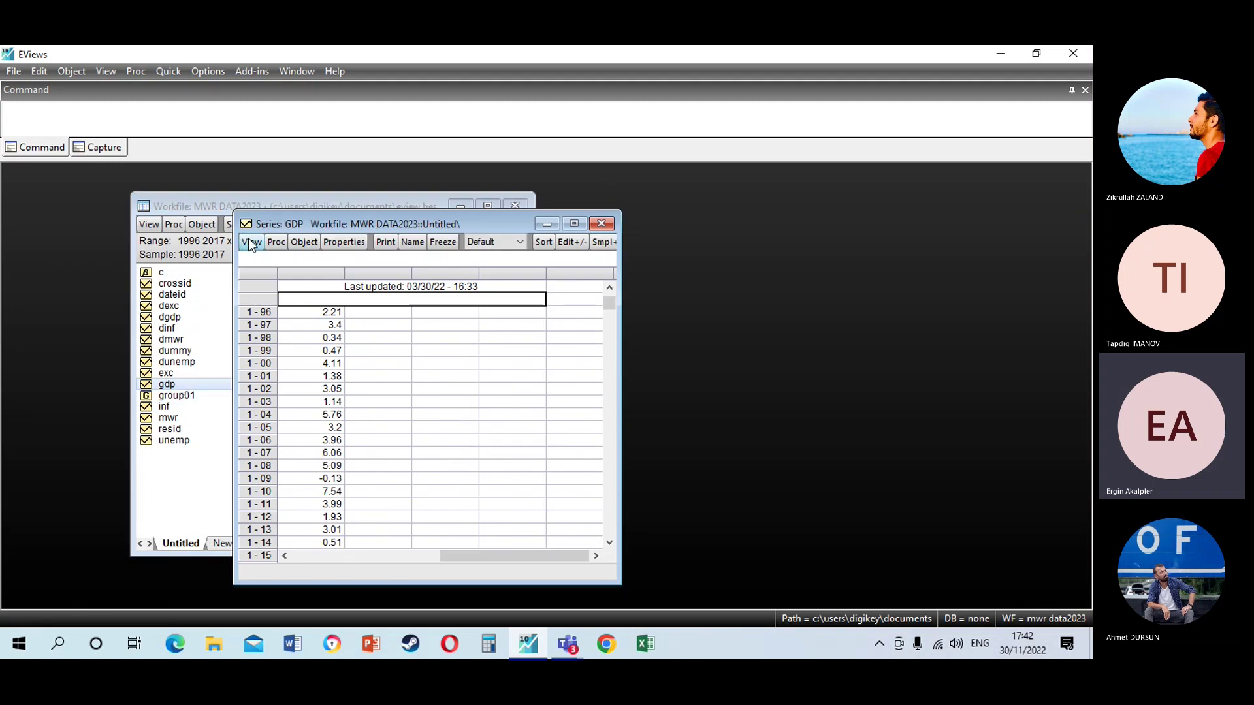
pyautogui.click(288, 413)
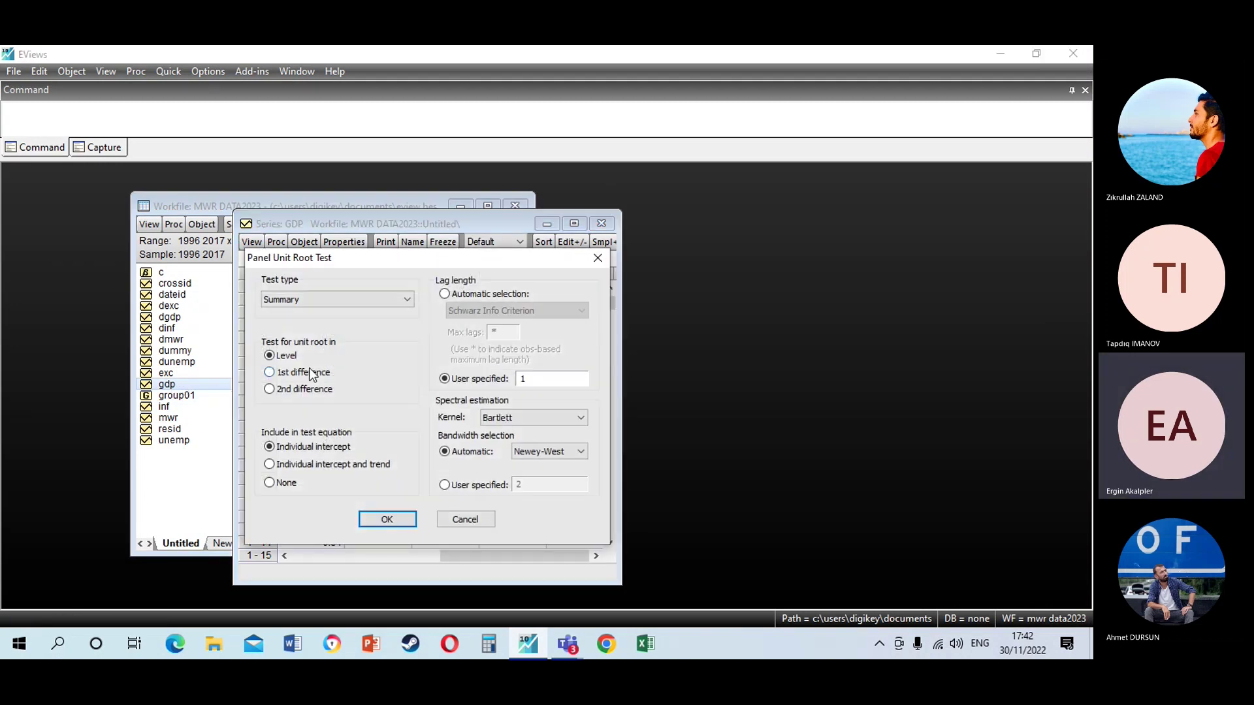
pyautogui.click(387, 520)
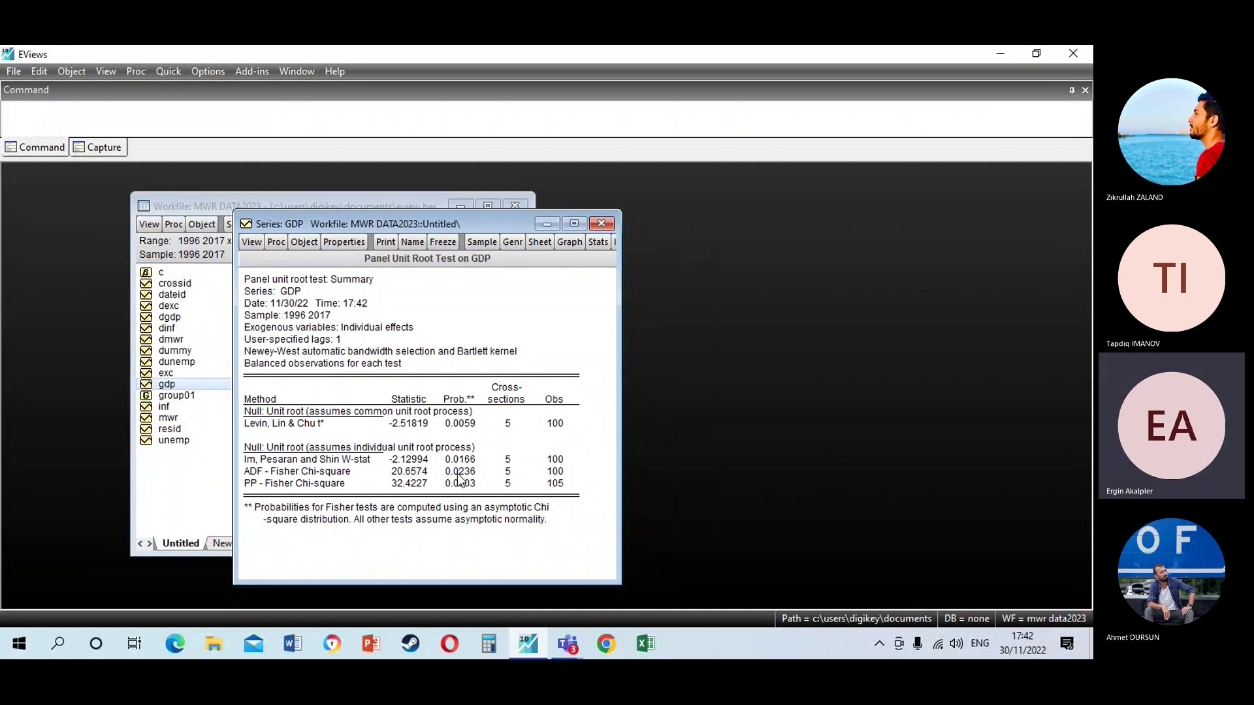
pyautogui.click(606, 223)
# Open the exc series and display its values as a spreadsheet
pyautogui.doubleClick(167, 373)
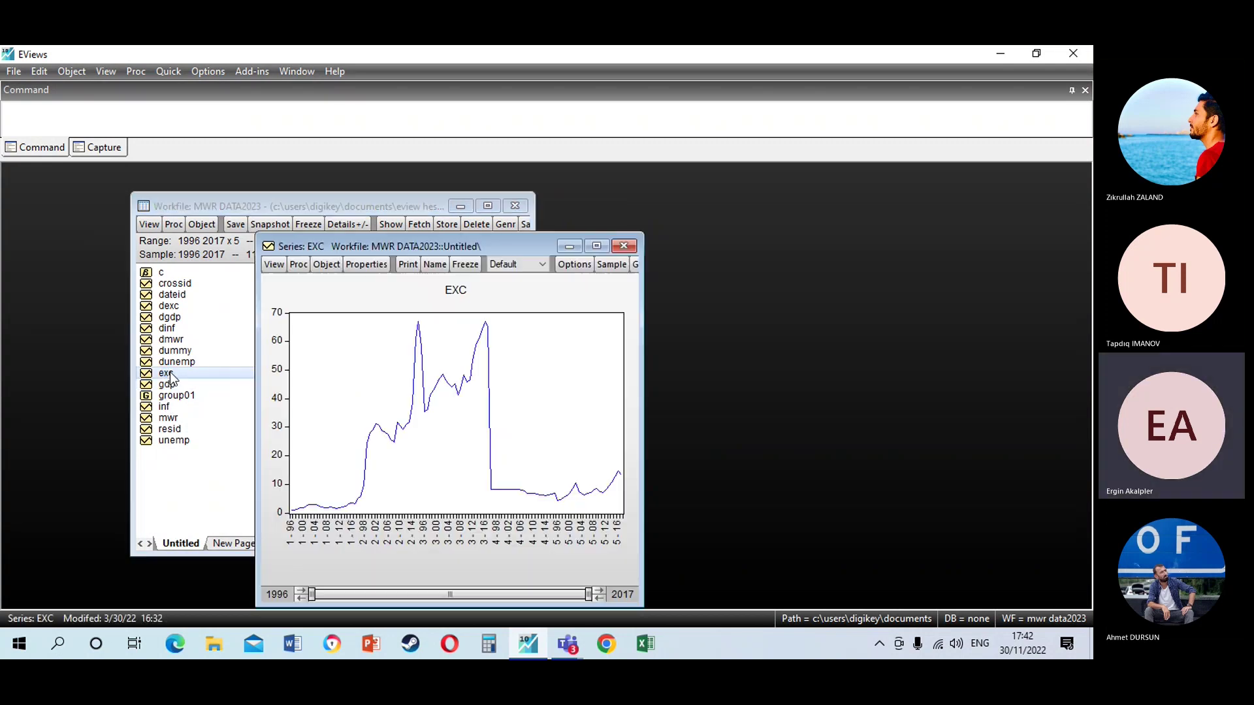
pyautogui.click(274, 263)
pyautogui.click(281, 282)
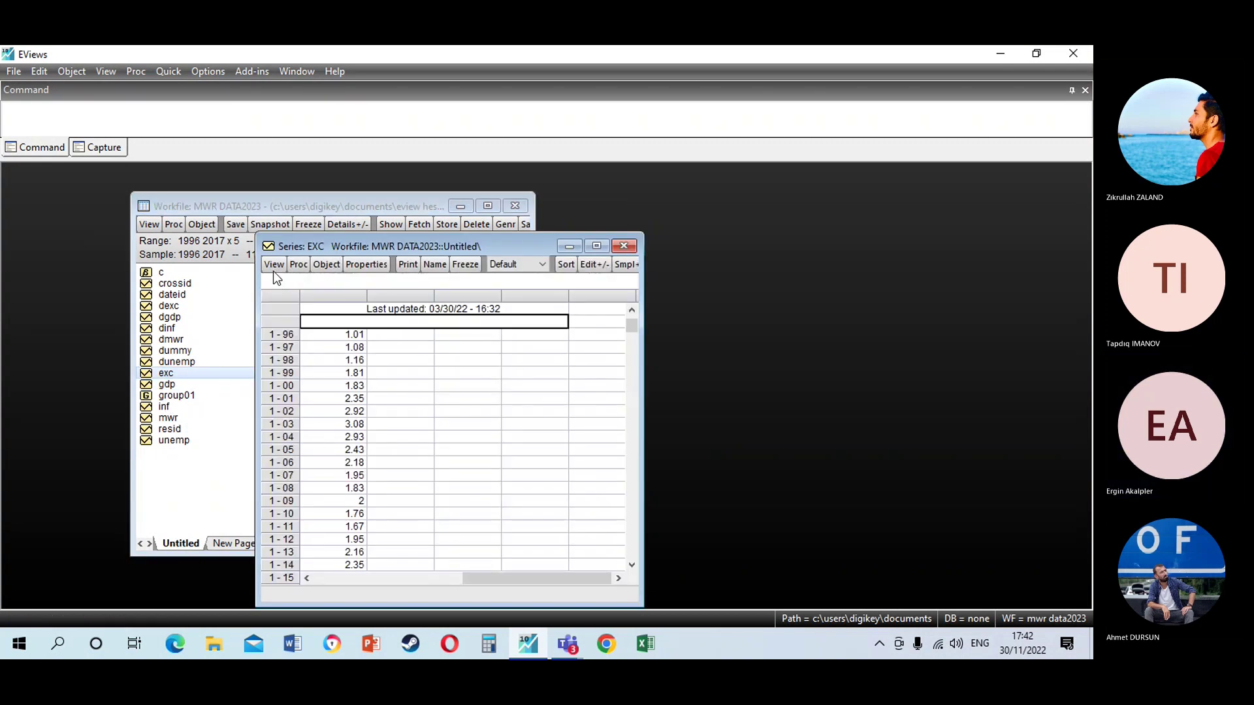
# Run a Summary panel unit root test on the exc series at level with individual intercept, and close the series
pyautogui.click(274, 264)
pyautogui.click(305, 435)
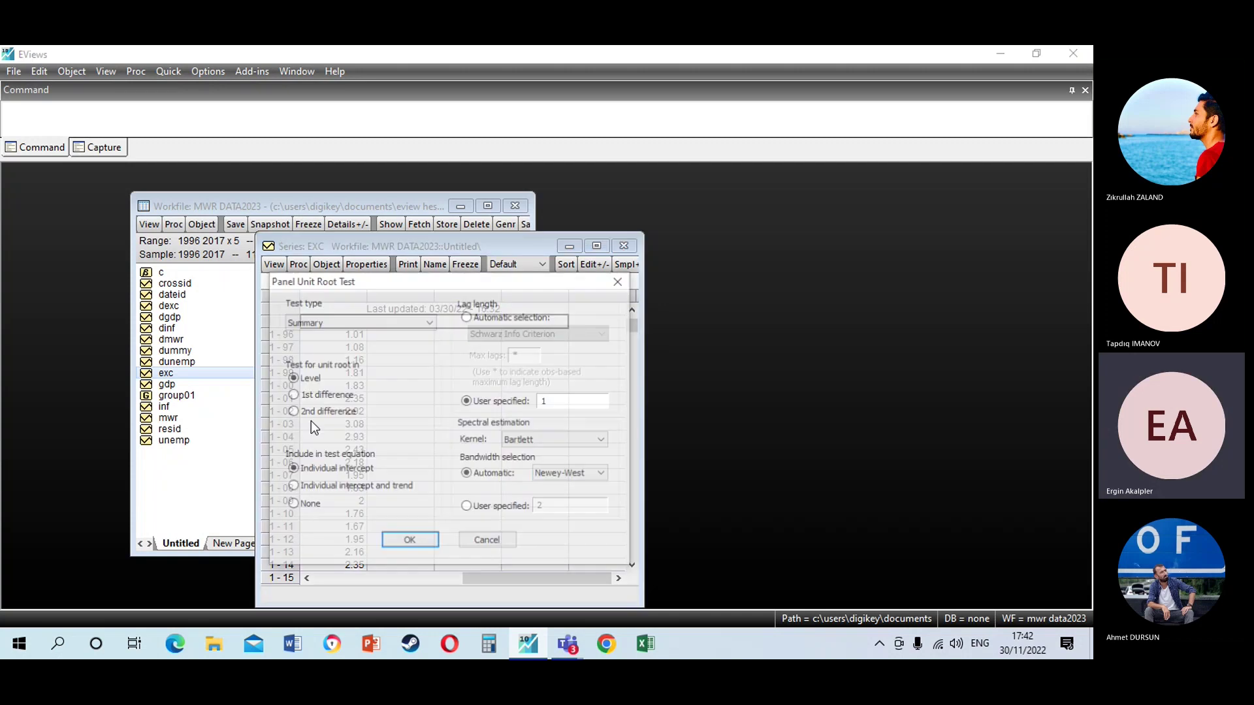
pyautogui.click(413, 543)
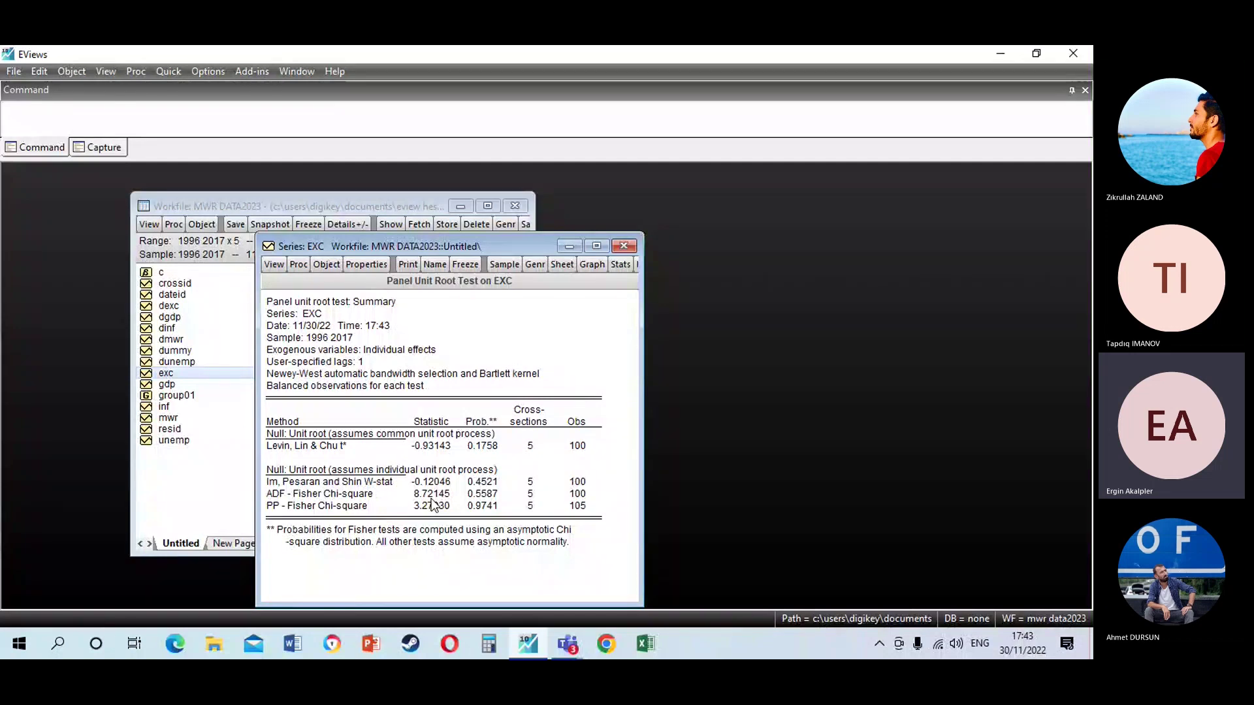
pyautogui.click(626, 247)
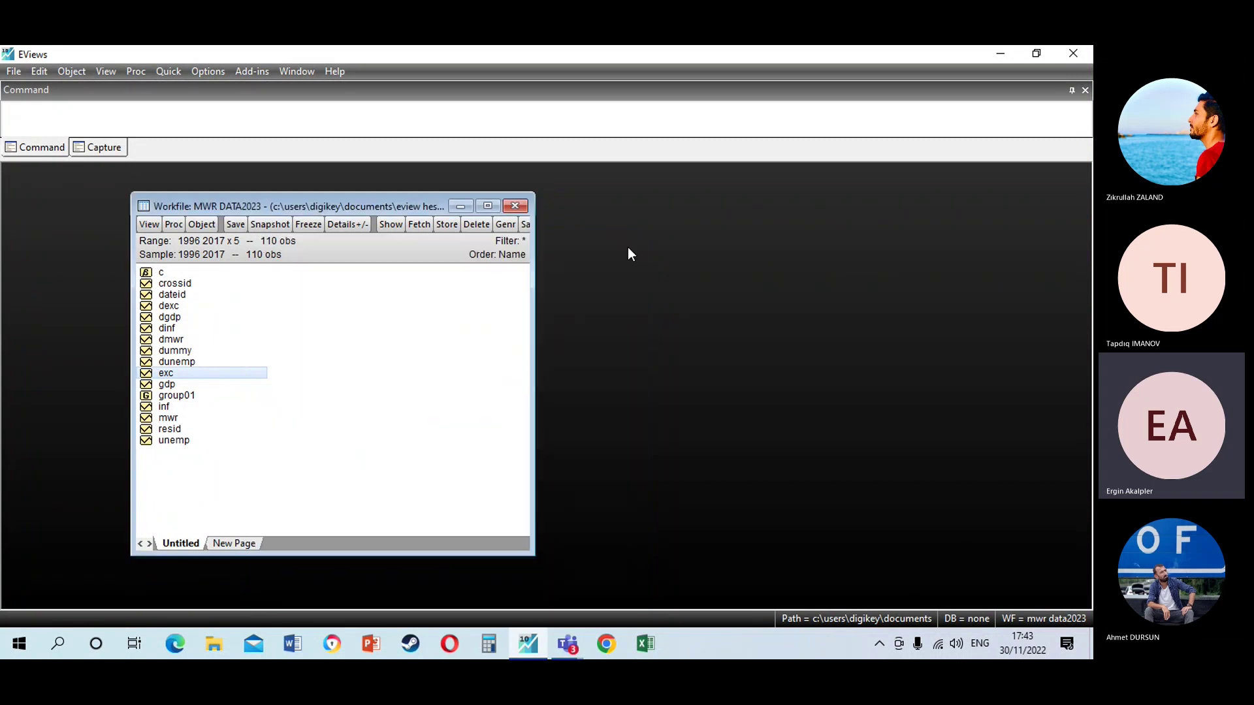
# Open the dunemp series, run a Summary panel unit root test in 1st difference with individual intercept and trend, and close it
pyautogui.click(152, 373)
pyautogui.click(181, 363)
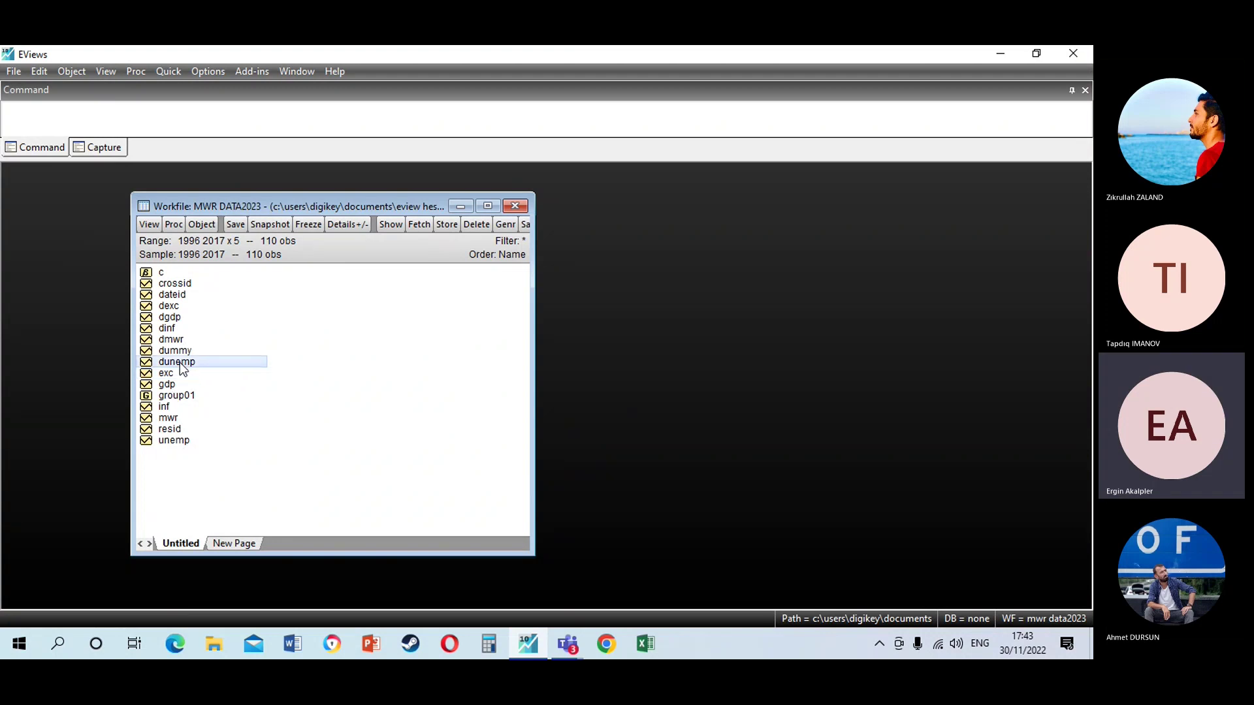
pyautogui.doubleClick(180, 364)
pyautogui.click(297, 287)
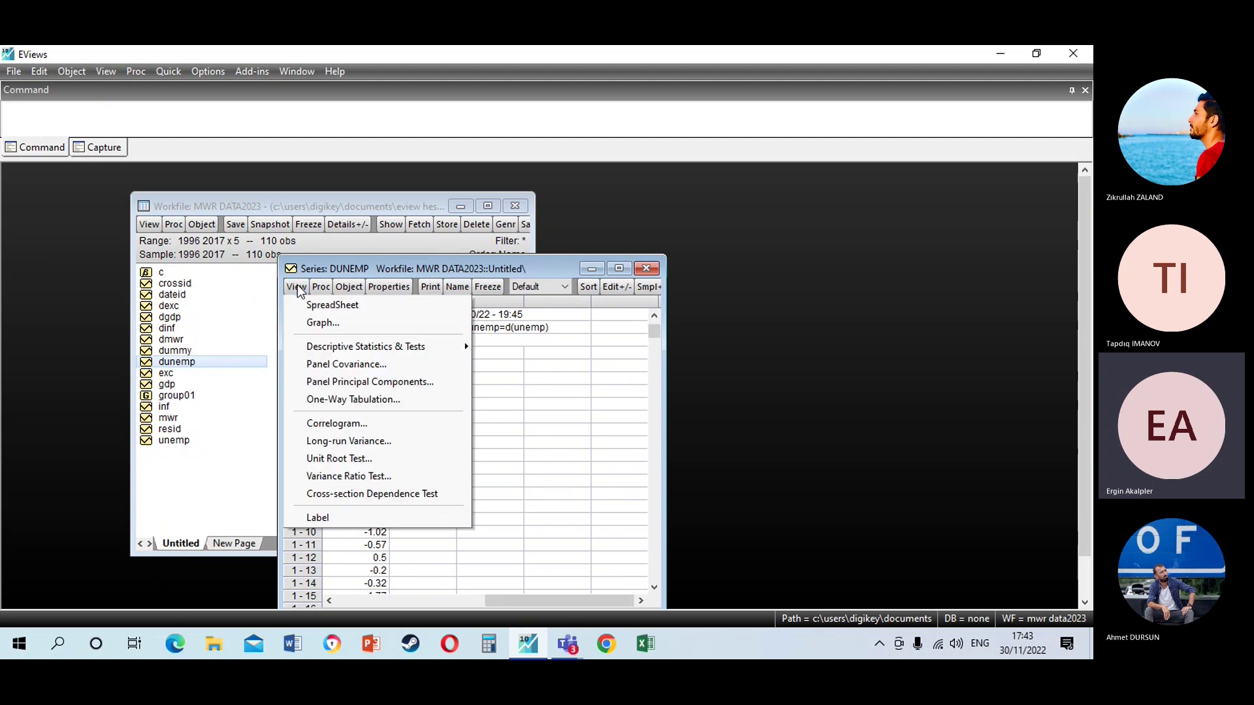
pyautogui.click(346, 458)
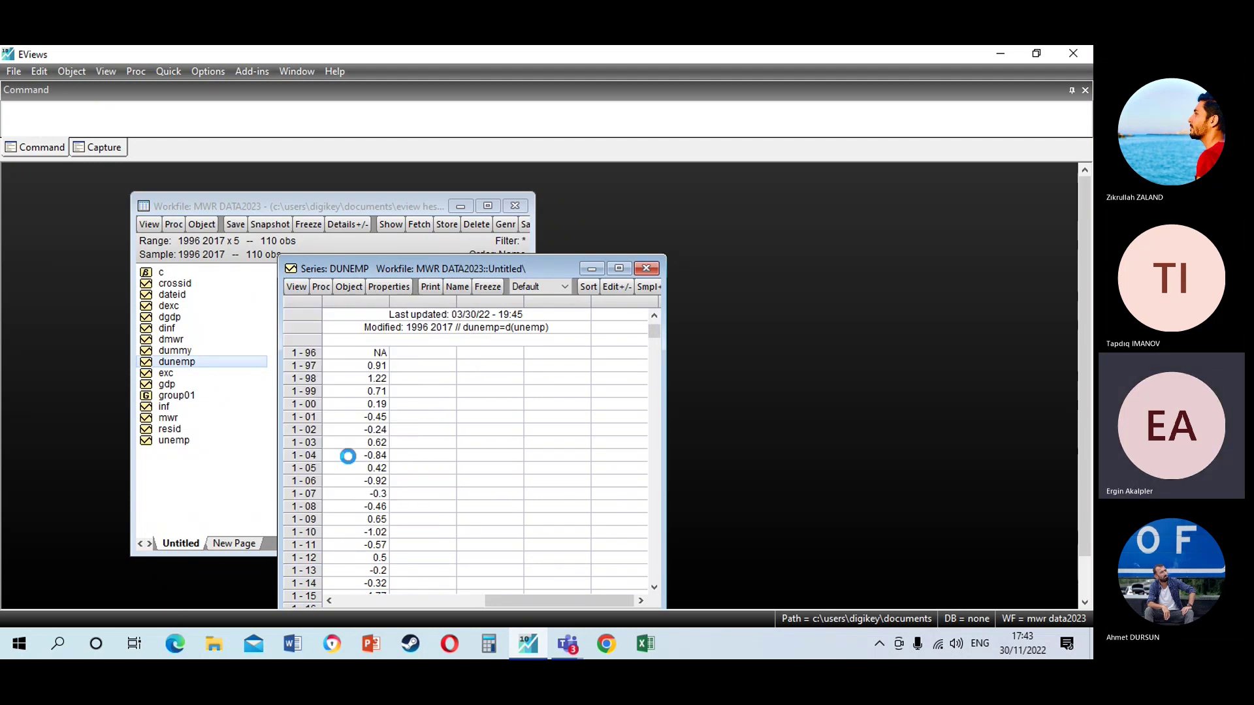
pyautogui.click(314, 417)
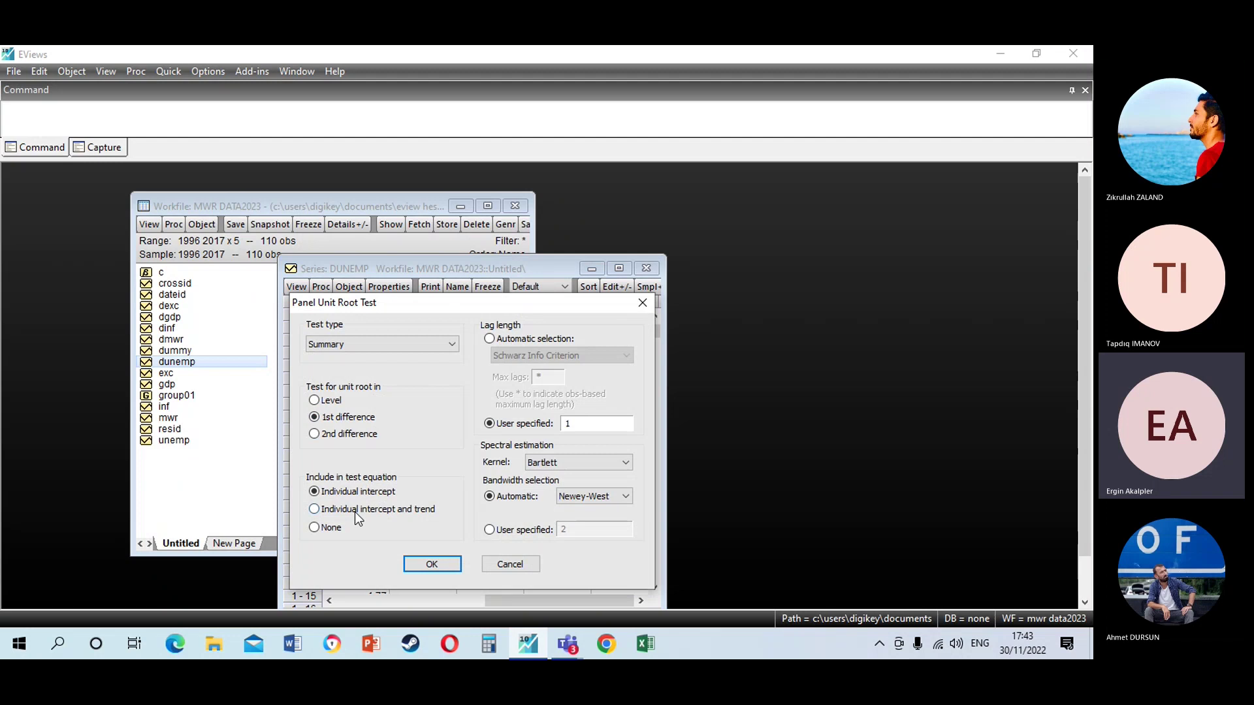
pyautogui.click(314, 509)
pyautogui.click(418, 565)
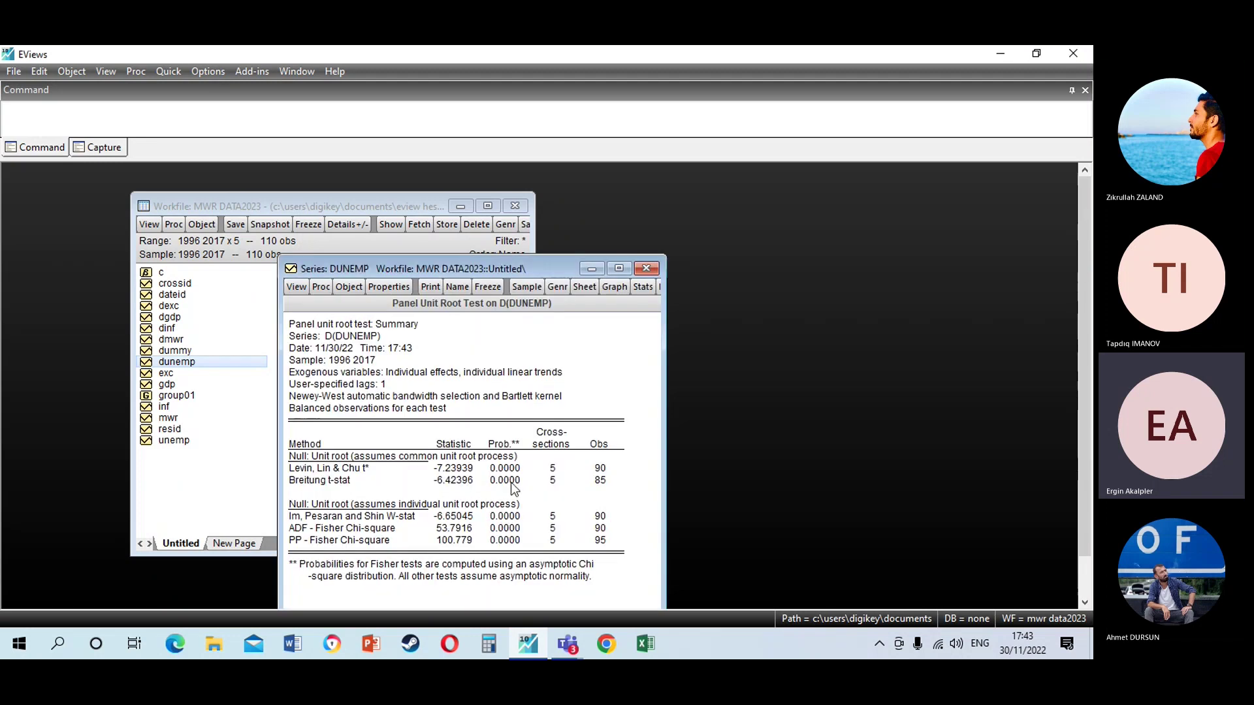
pyautogui.click(646, 270)
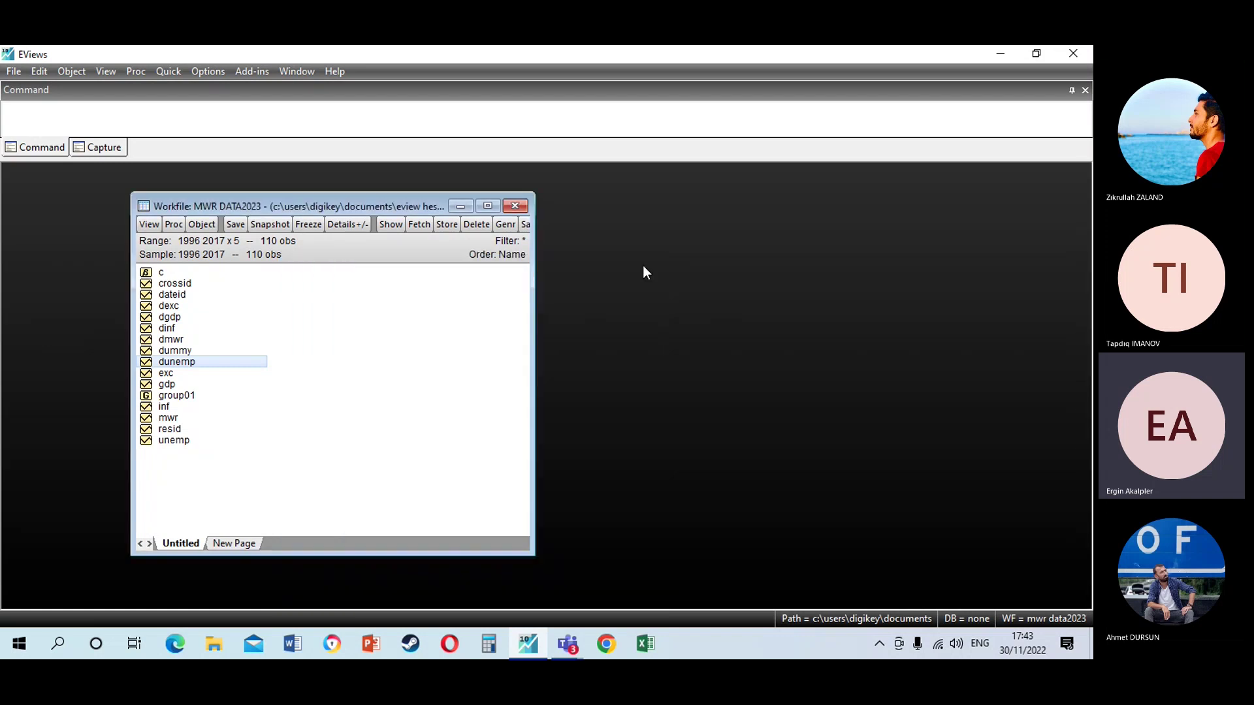
# Open the inf series, run a Summary panel unit root test at level with individual intercept, and close it
pyautogui.doubleClick(165, 406)
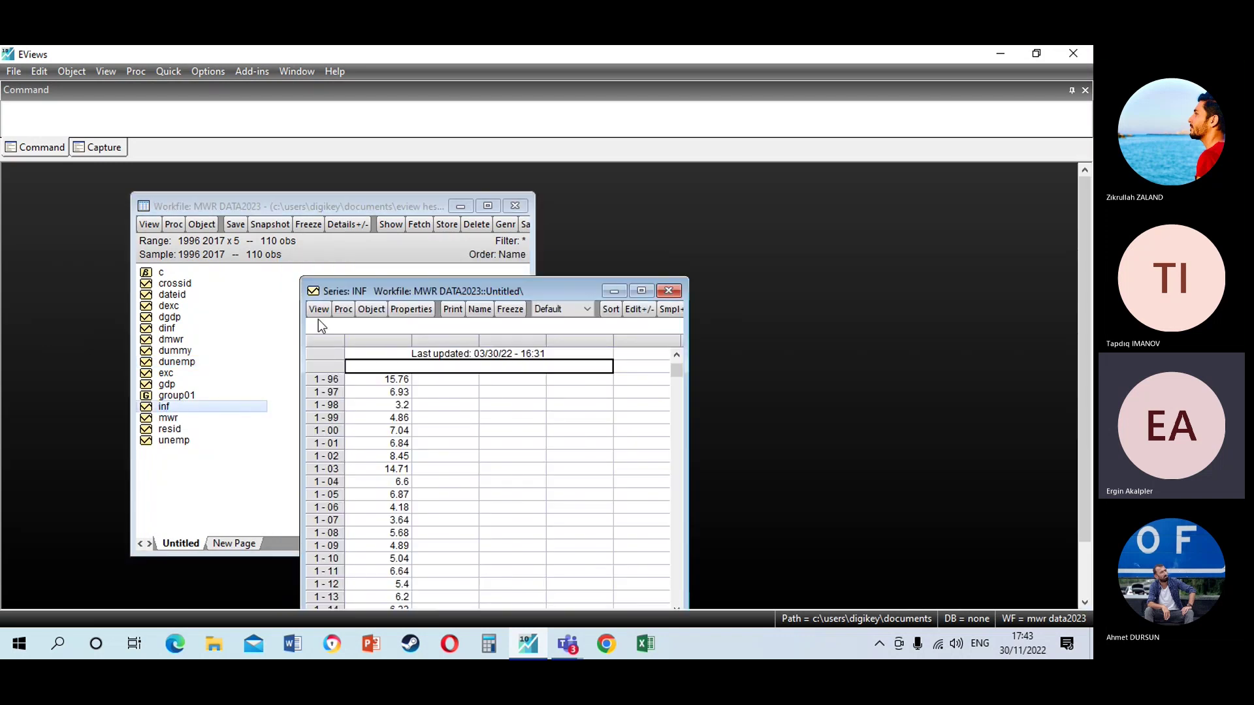
pyautogui.click(320, 309)
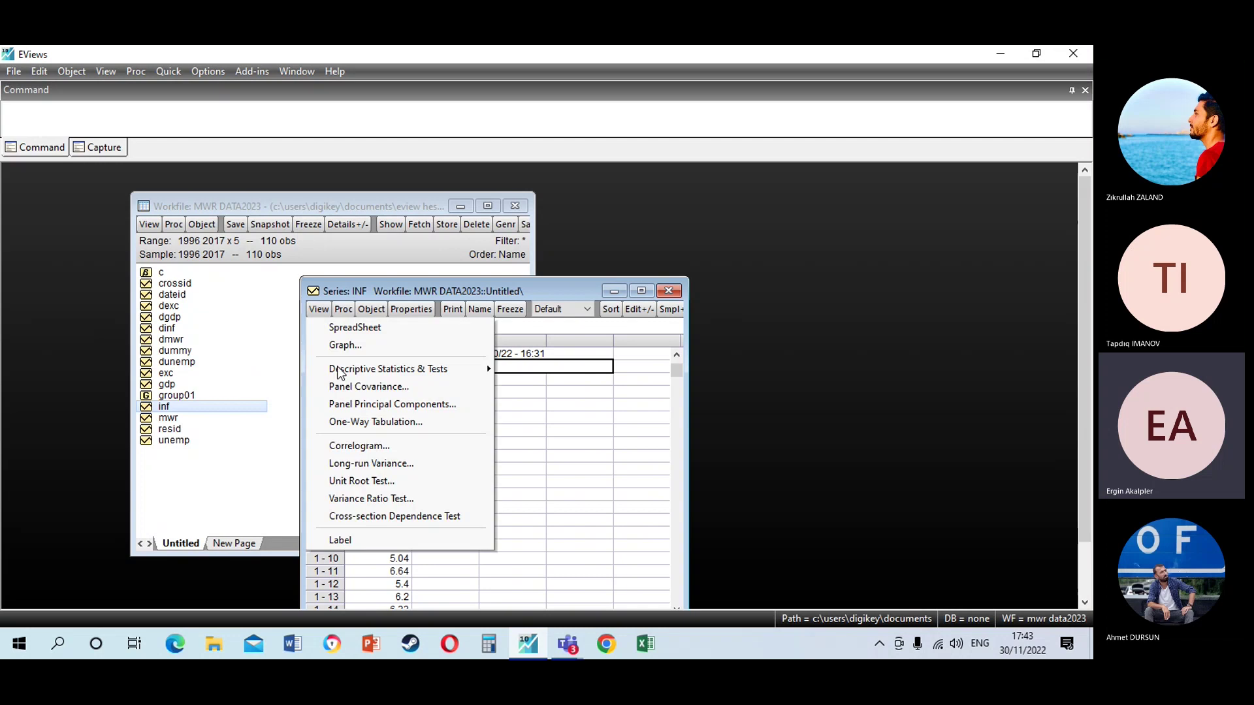
pyautogui.click(361, 481)
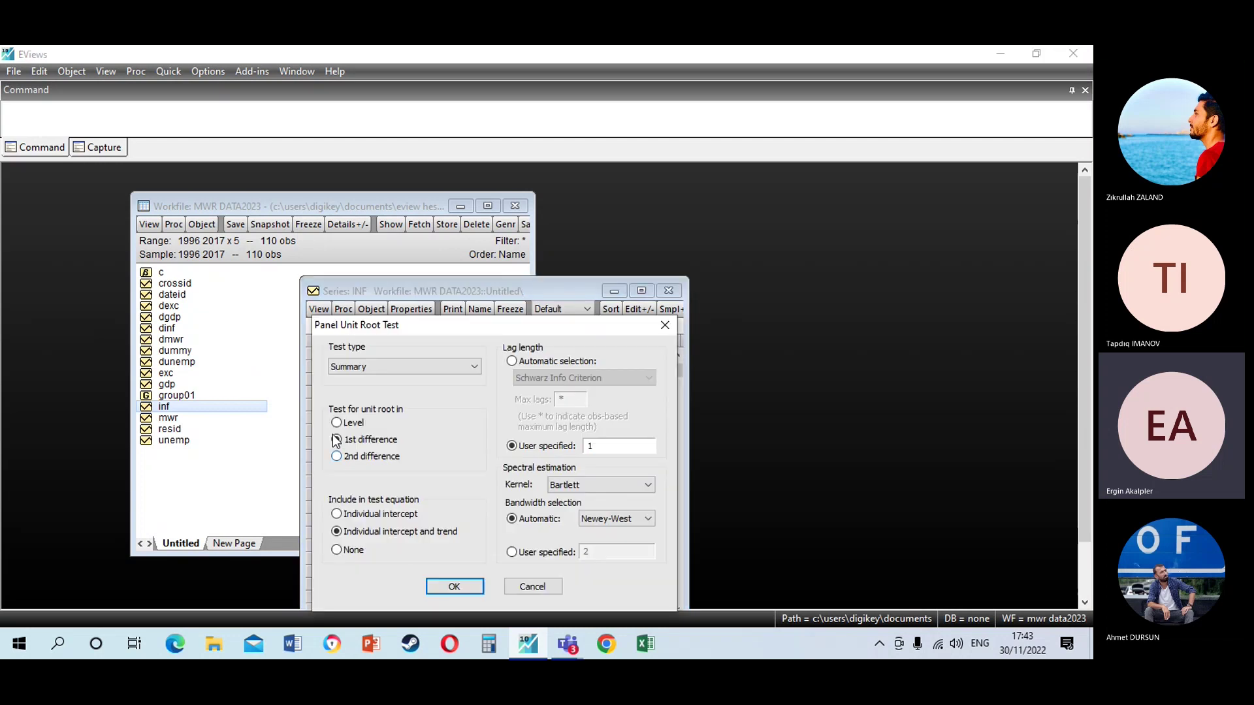
pyautogui.click(337, 422)
pyautogui.click(337, 514)
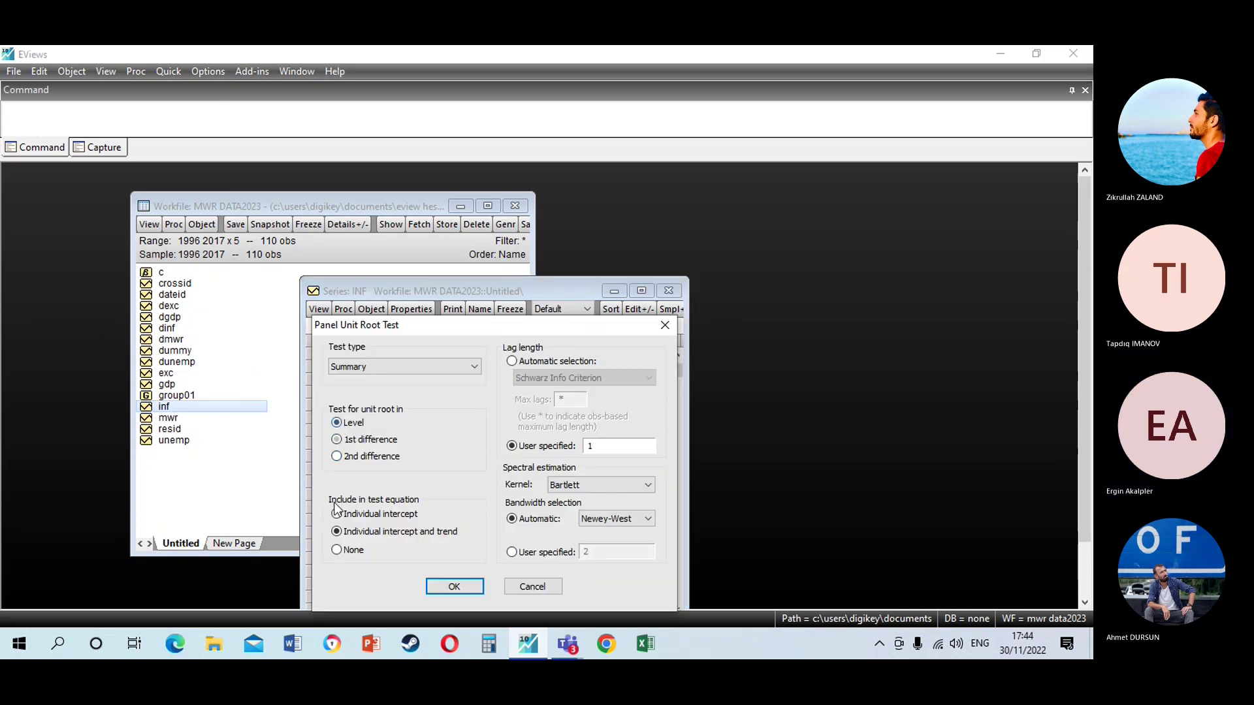
pyautogui.click(468, 586)
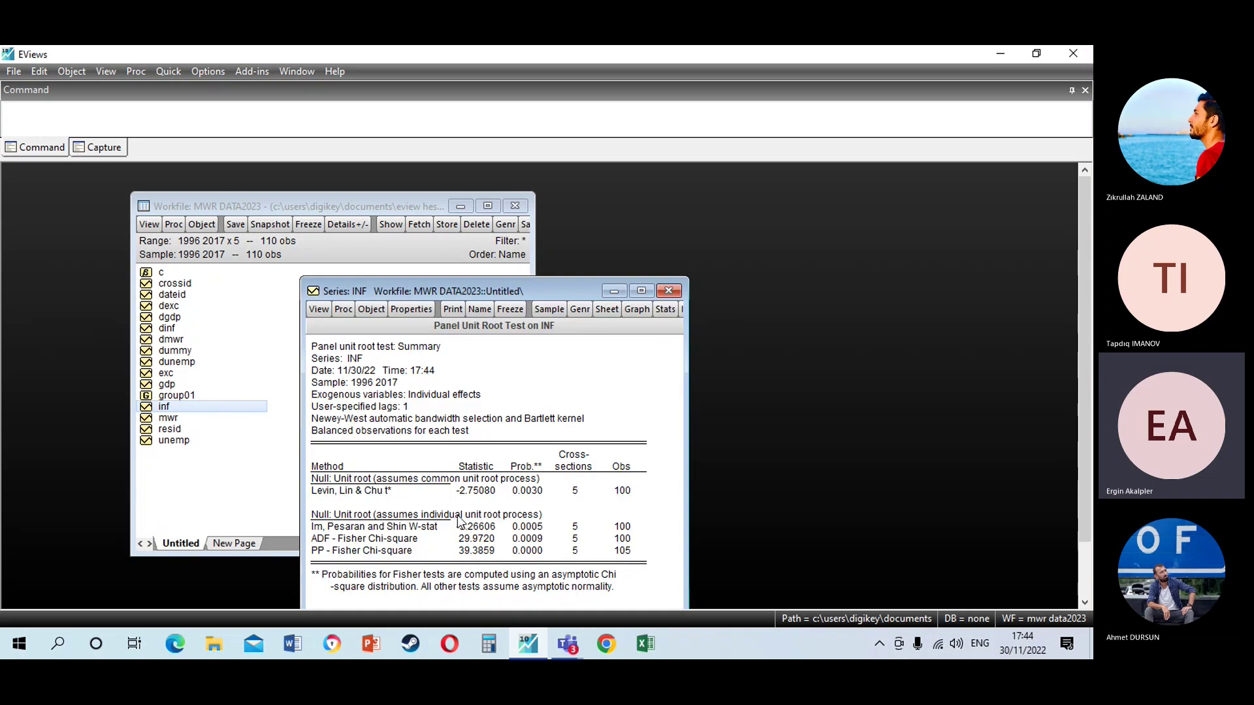
pyautogui.click(668, 290)
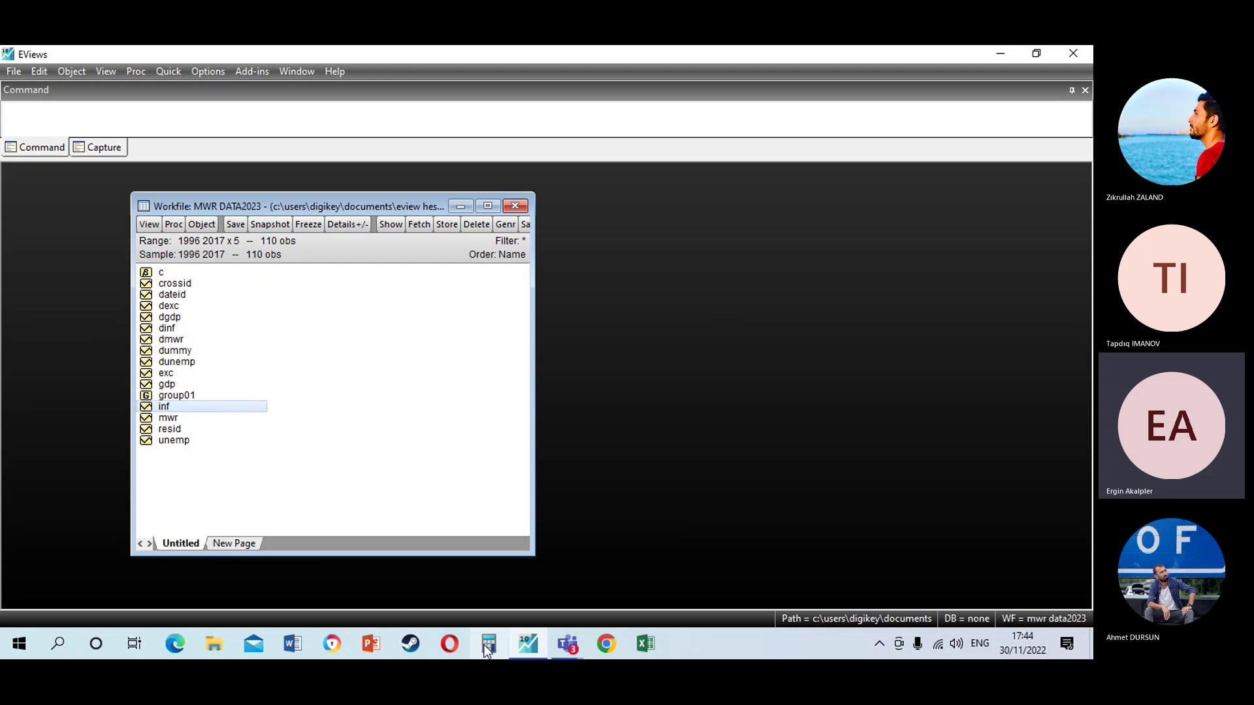
# Switch to Microsoft Teams to view the meeting's participant list, and return to EViews
pyautogui.click(527, 647)
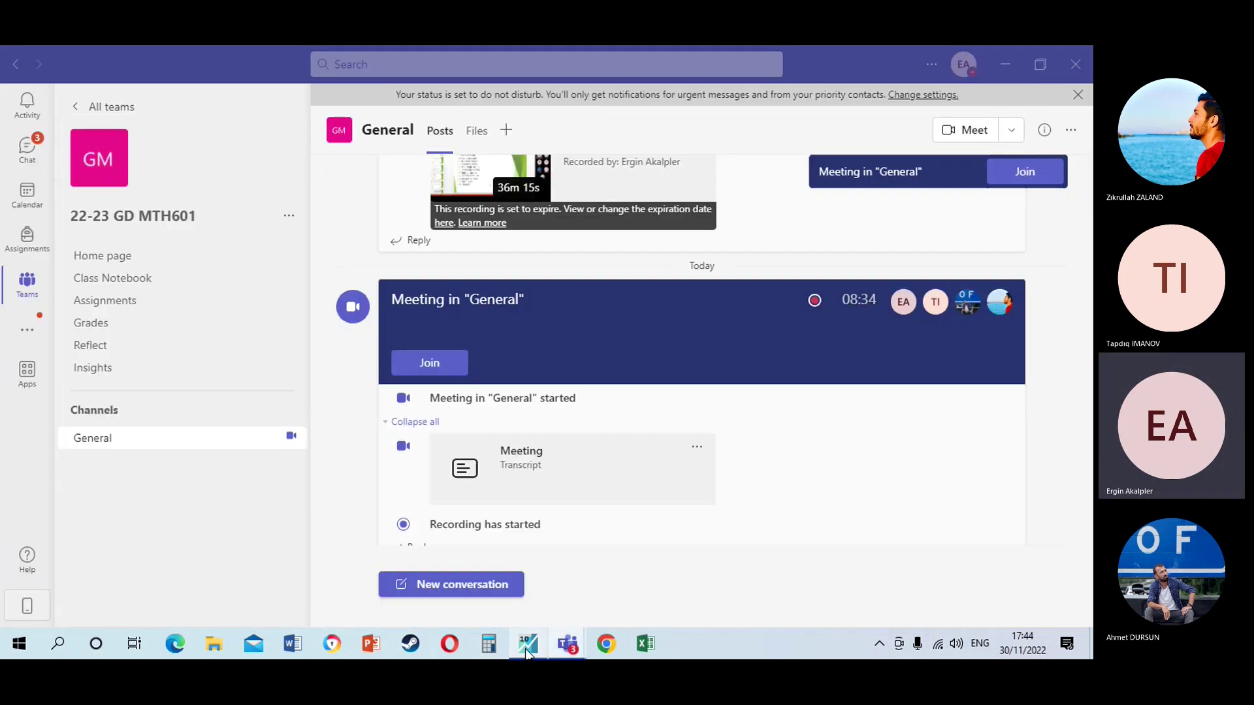
pyautogui.click(527, 646)
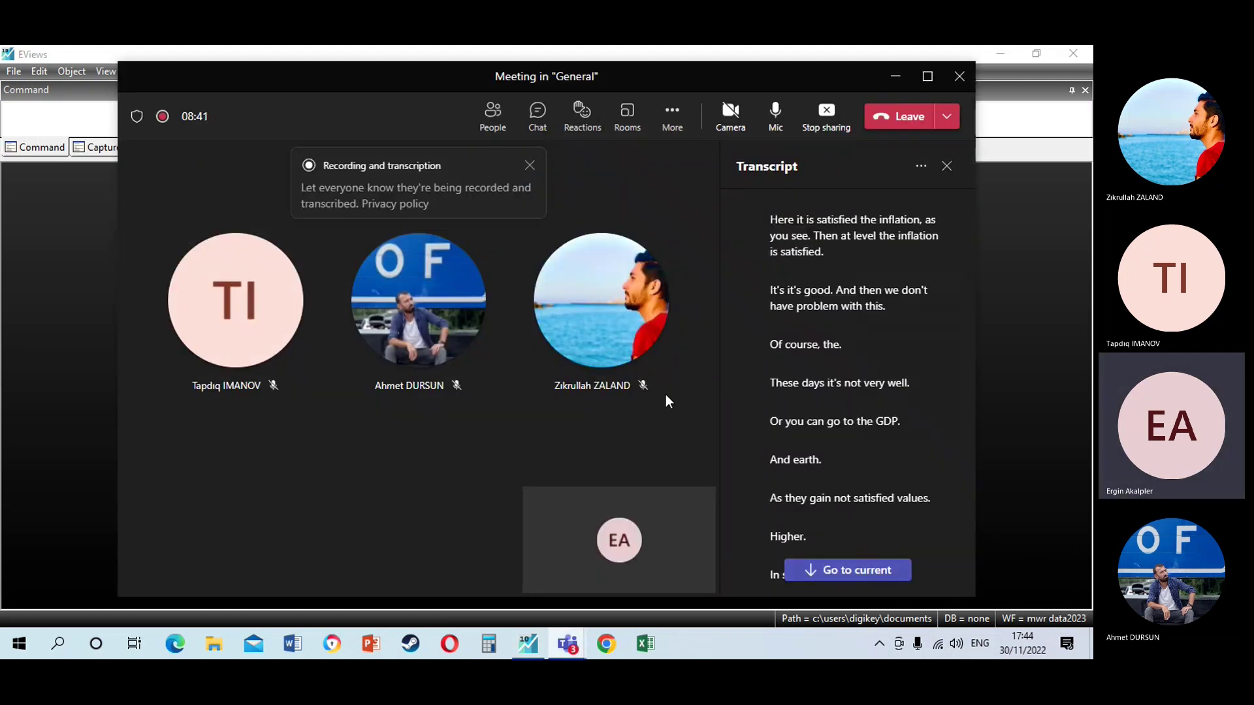
pyautogui.click(492, 130)
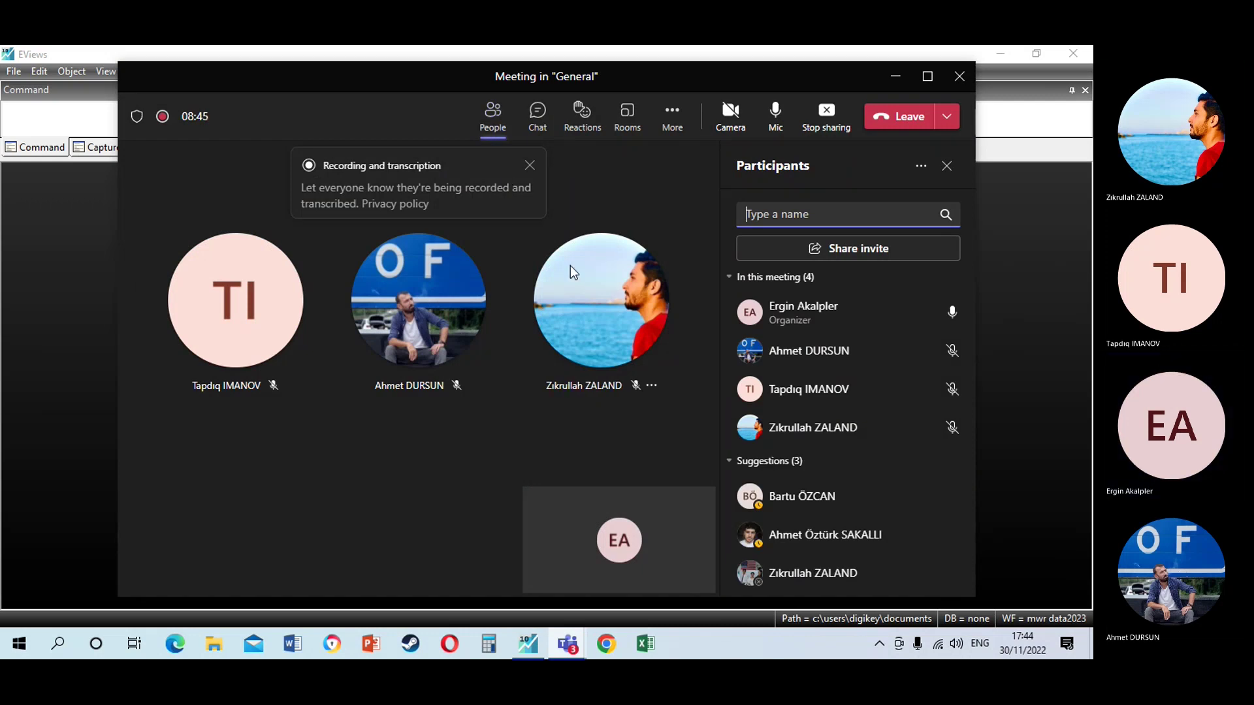
pyautogui.moveTo(568, 632)
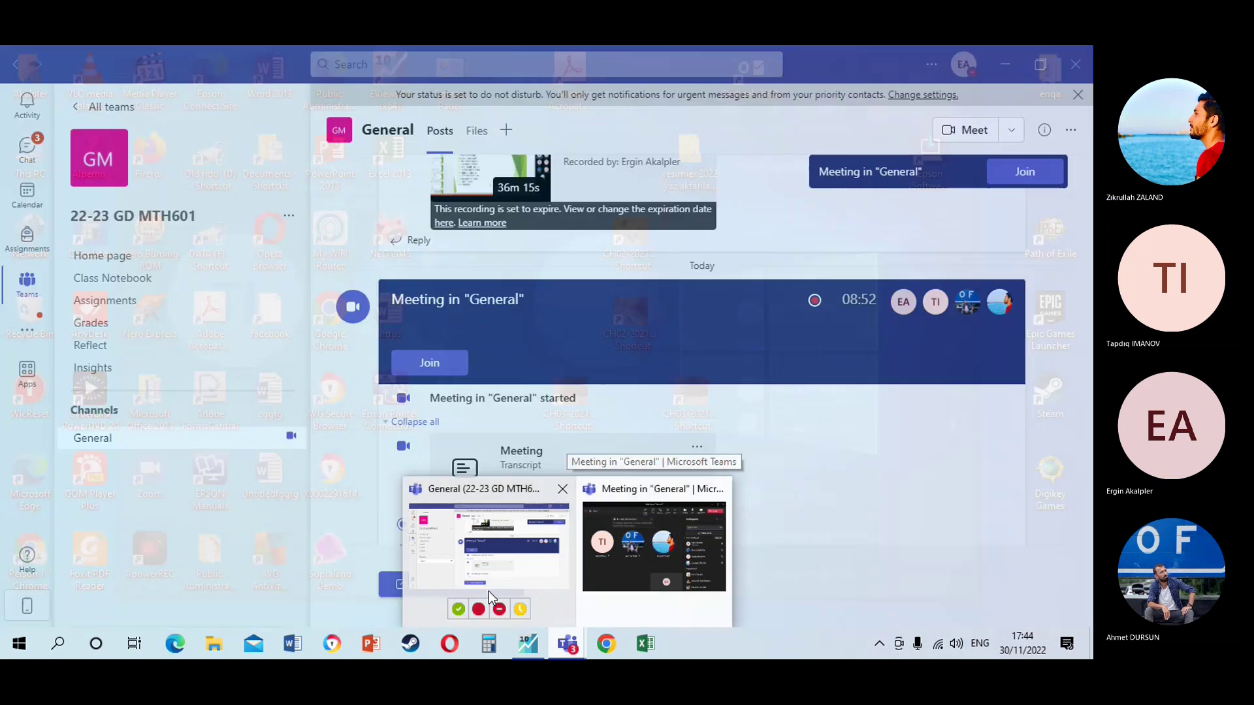
pyautogui.click(520, 641)
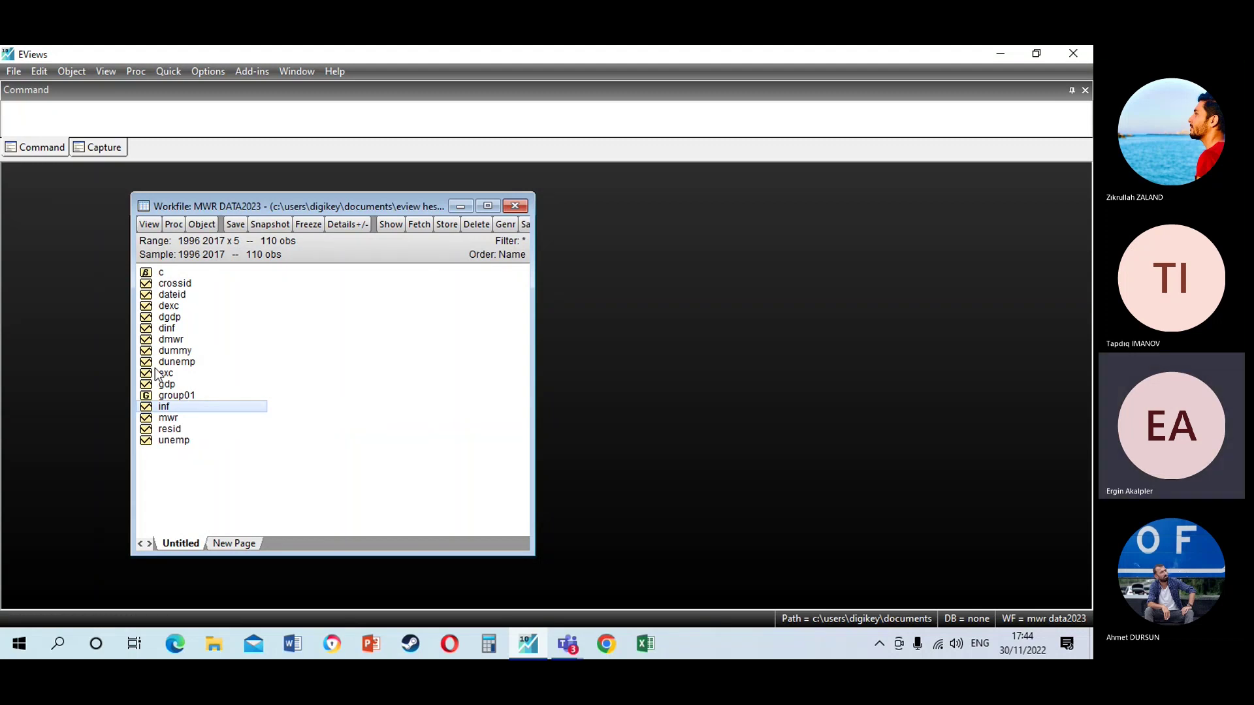
# Show dmwr as a spreadsheet, run its Summary panel unit root test in 1st difference with individual intercept and trend, and close it
pyautogui.doubleClick(192, 342)
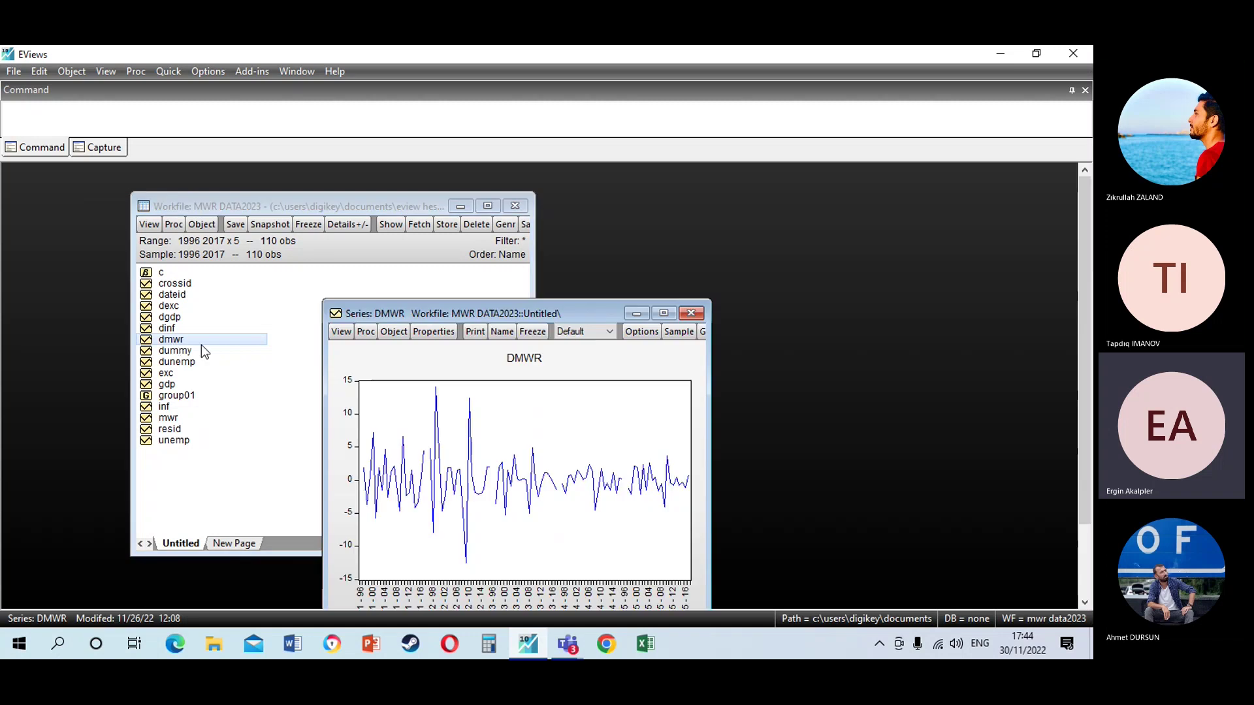
pyautogui.click(341, 332)
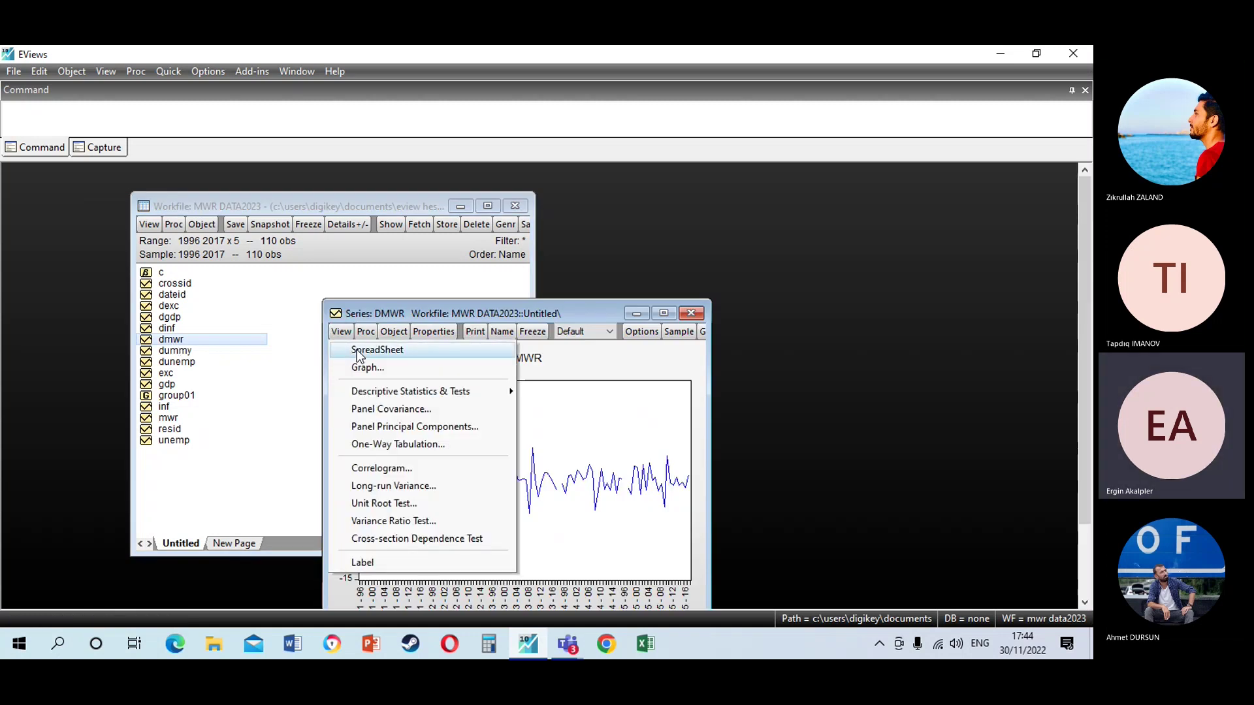
pyautogui.click(358, 351)
pyautogui.click(347, 332)
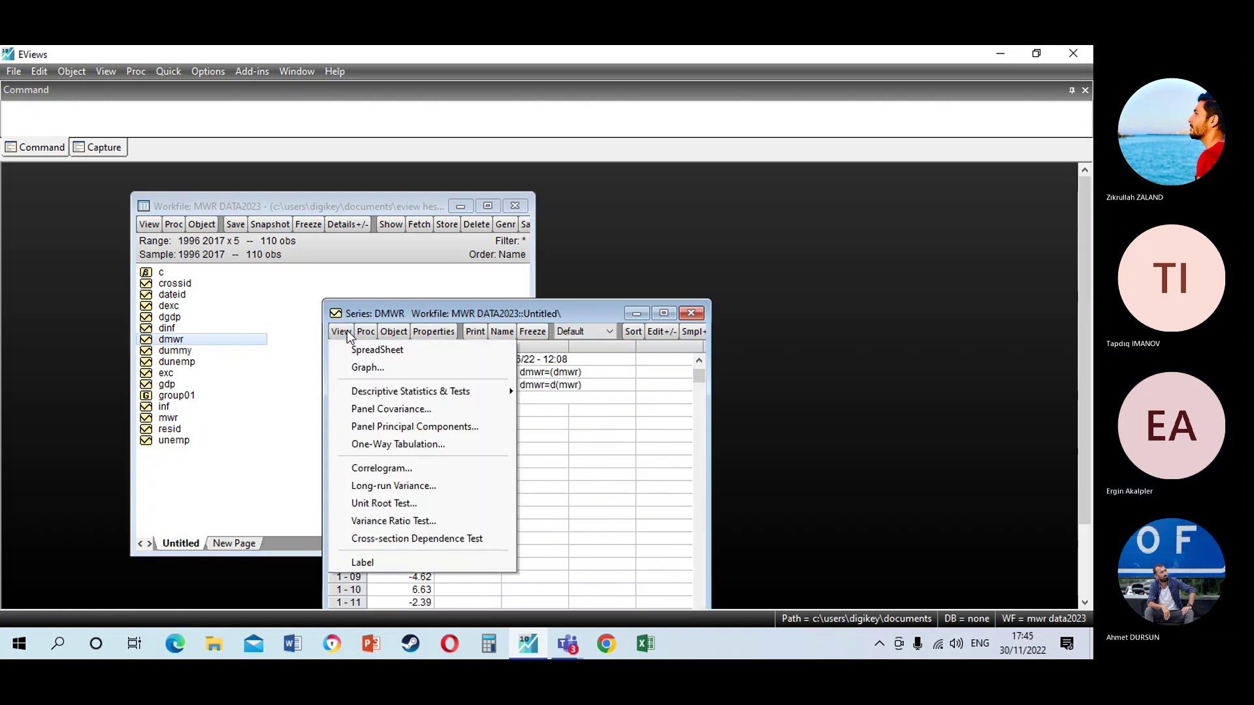
pyautogui.click(376, 501)
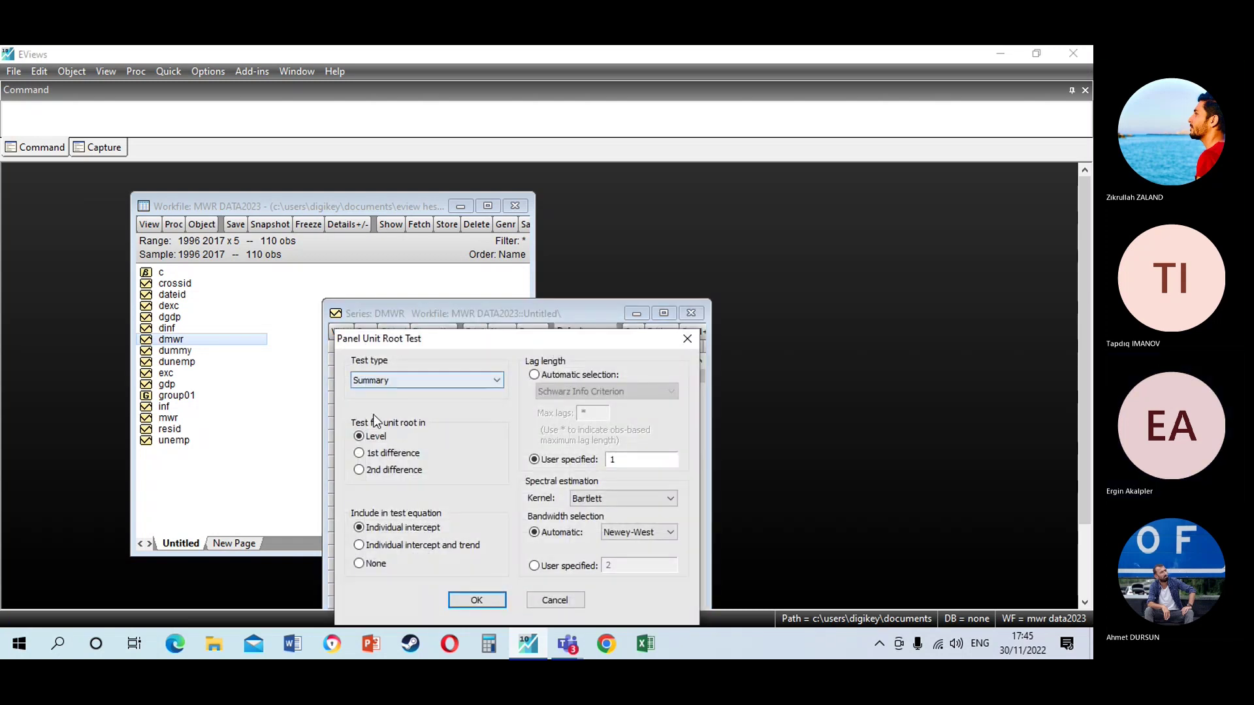
pyautogui.click(359, 453)
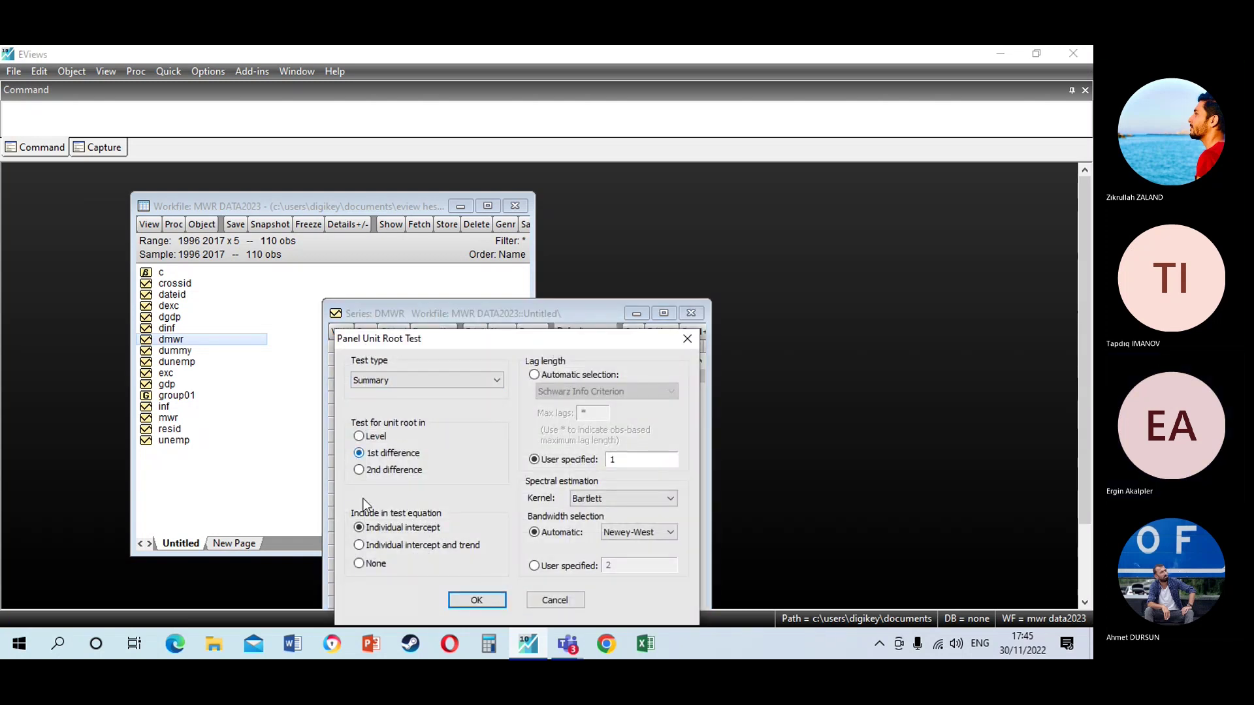
pyautogui.click(359, 546)
pyautogui.click(477, 600)
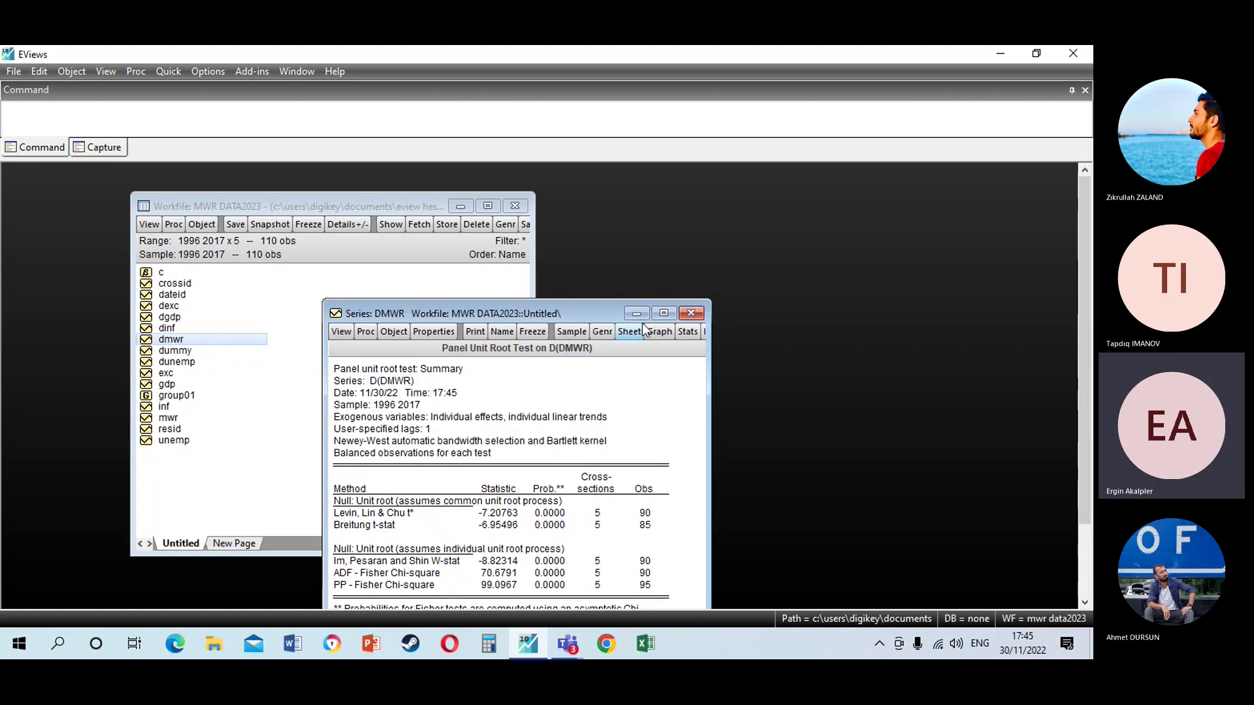
pyautogui.click(691, 315)
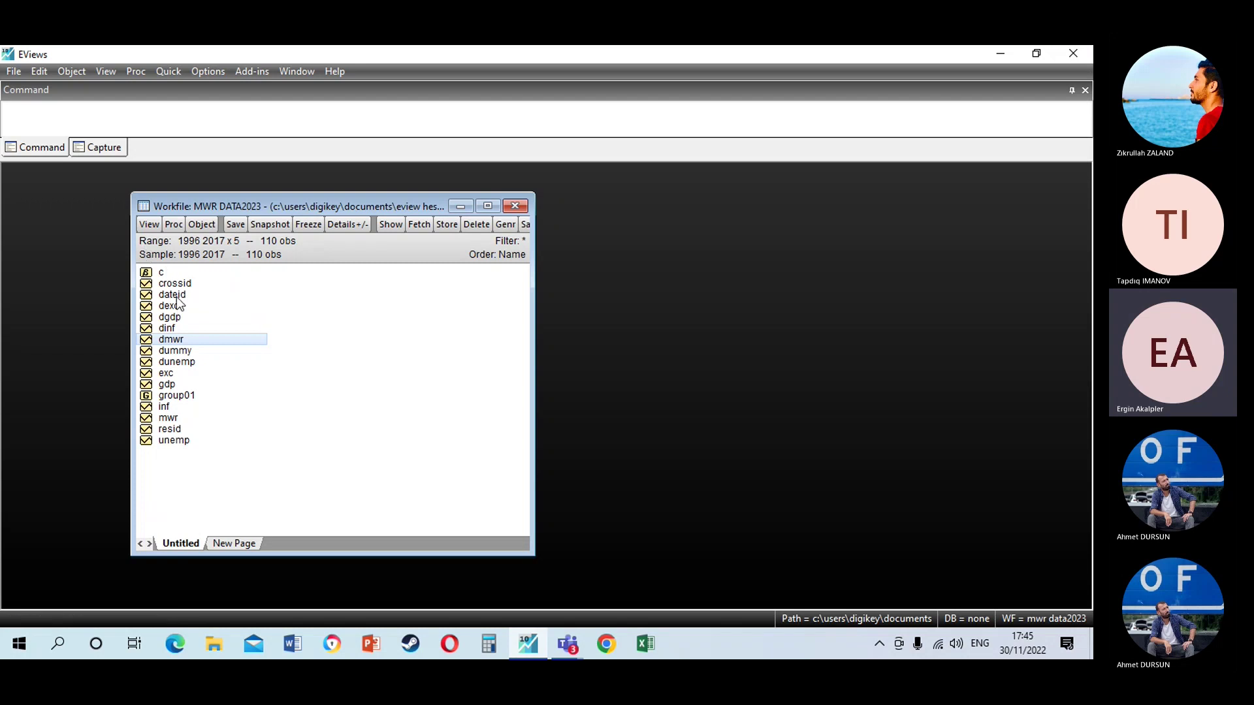
# Open group01, display its common-sample descriptive statistics, and close the group
pyautogui.click(180, 400)
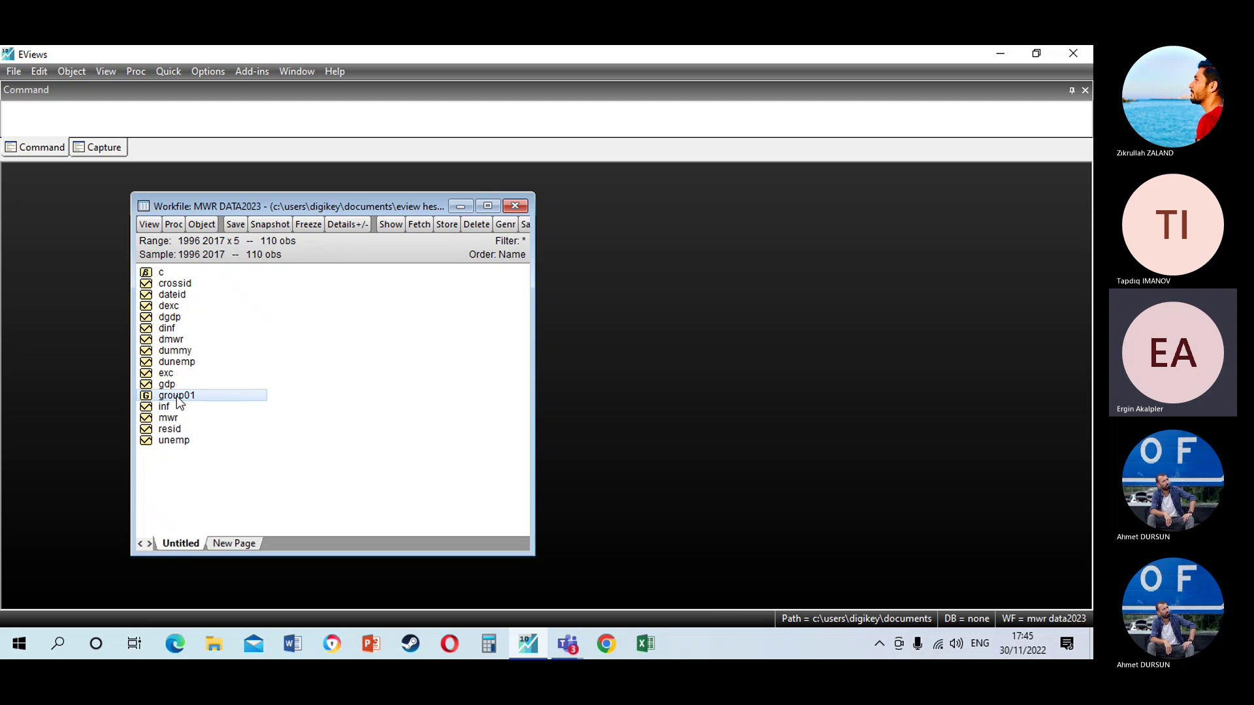
pyautogui.doubleClick(180, 398)
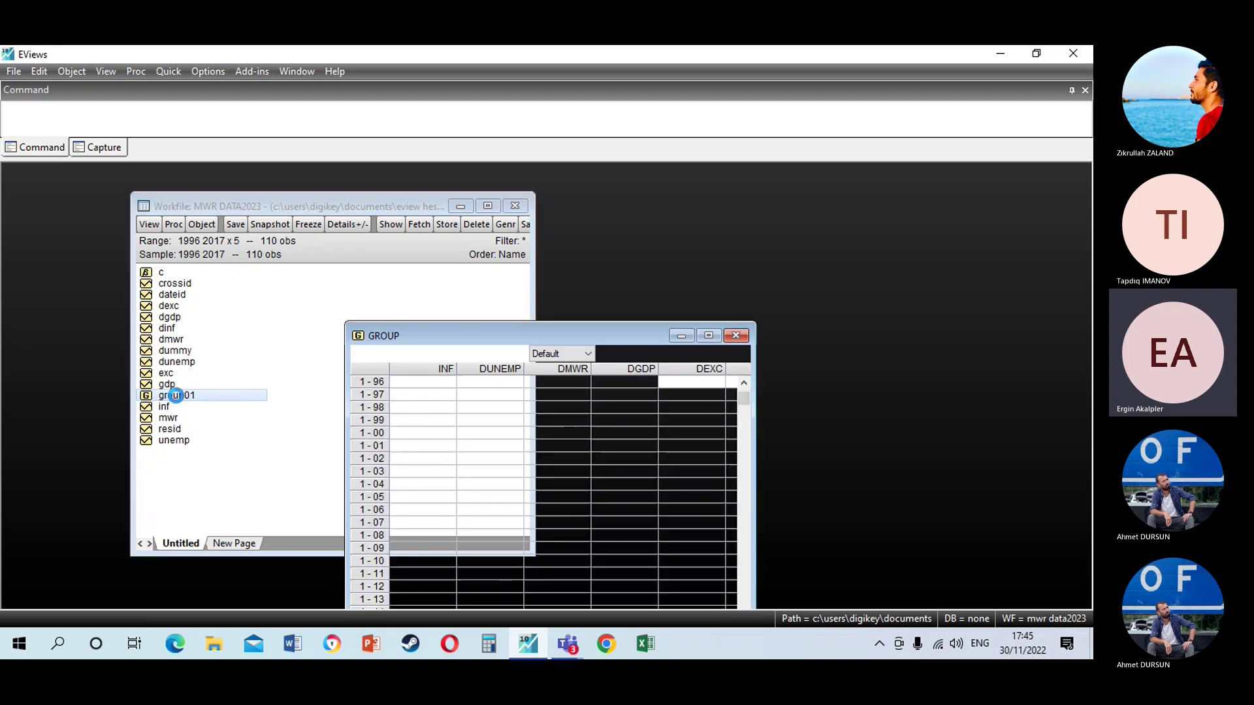
pyautogui.moveTo(418, 336); pyautogui.dragTo(384, 201)
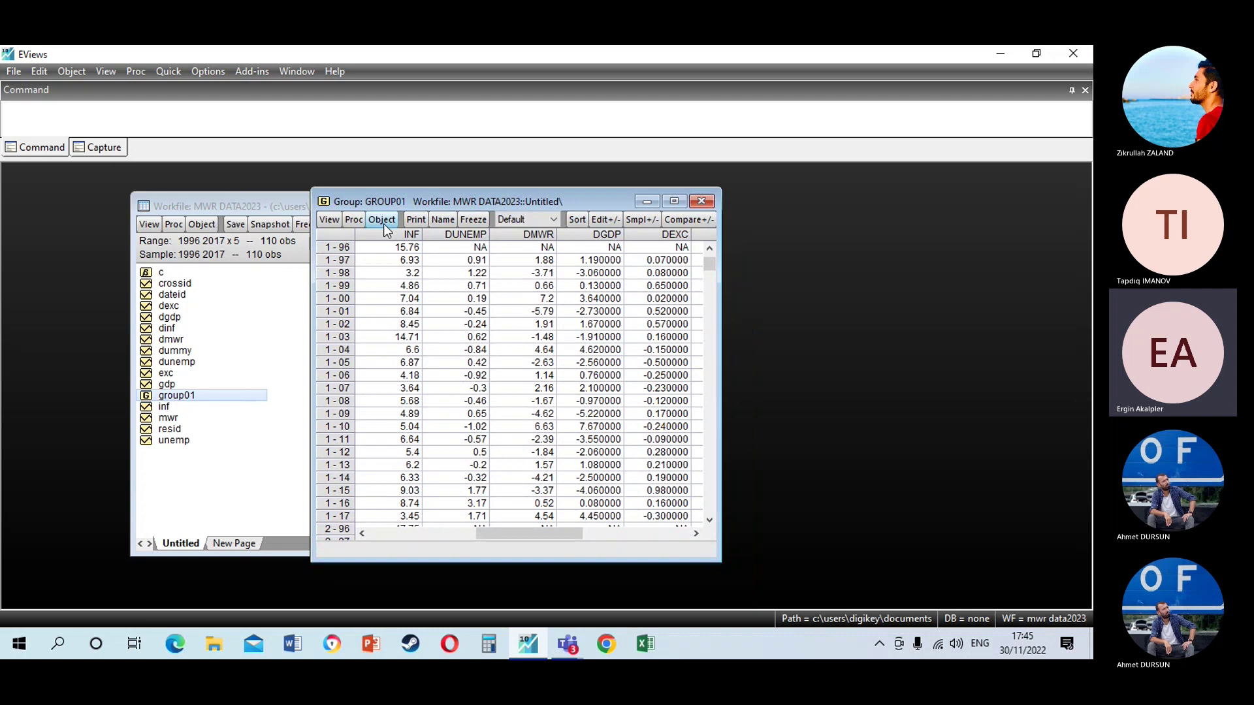
pyautogui.click(333, 225)
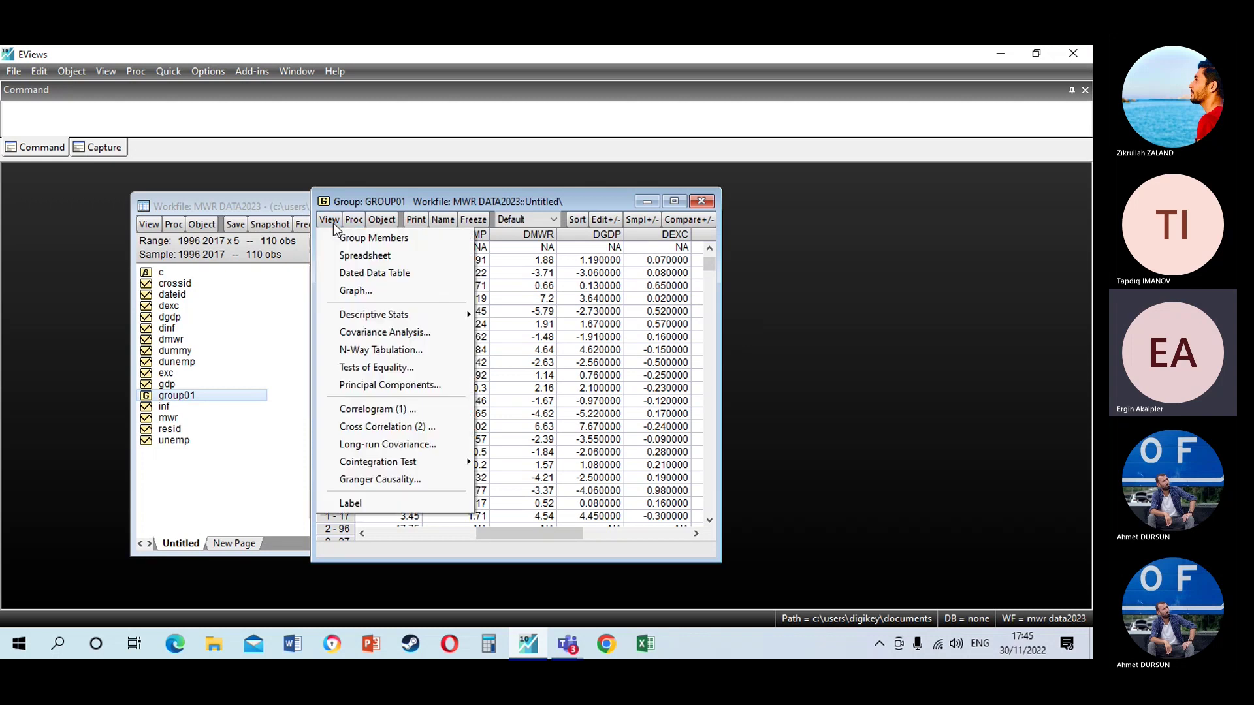
pyautogui.moveTo(367, 319)
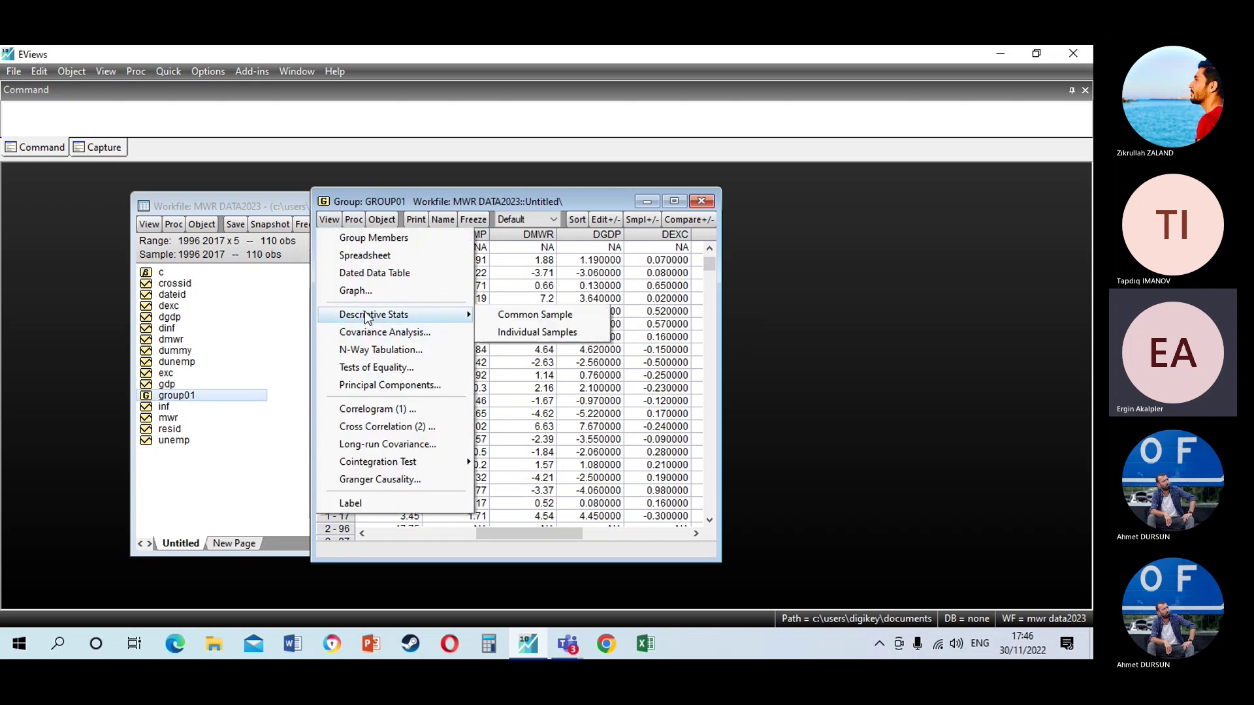
pyautogui.click(519, 319)
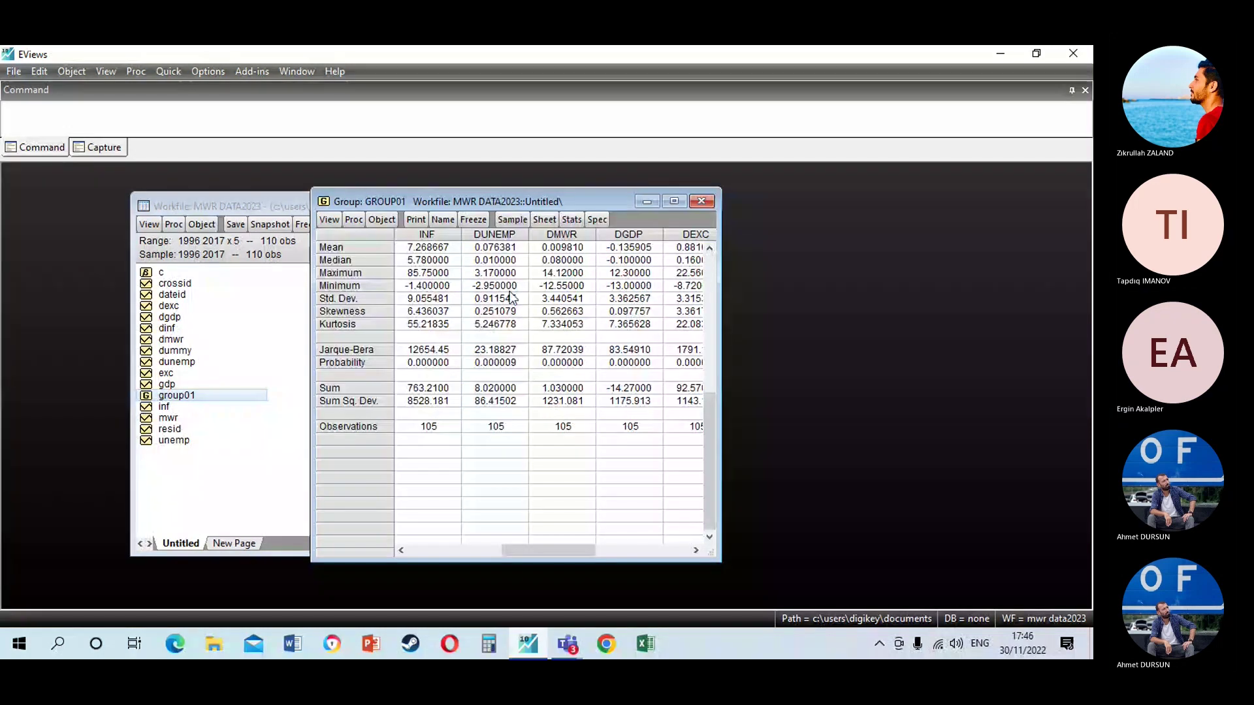
pyautogui.moveTo(617, 198); pyautogui.dragTo(620, 171)
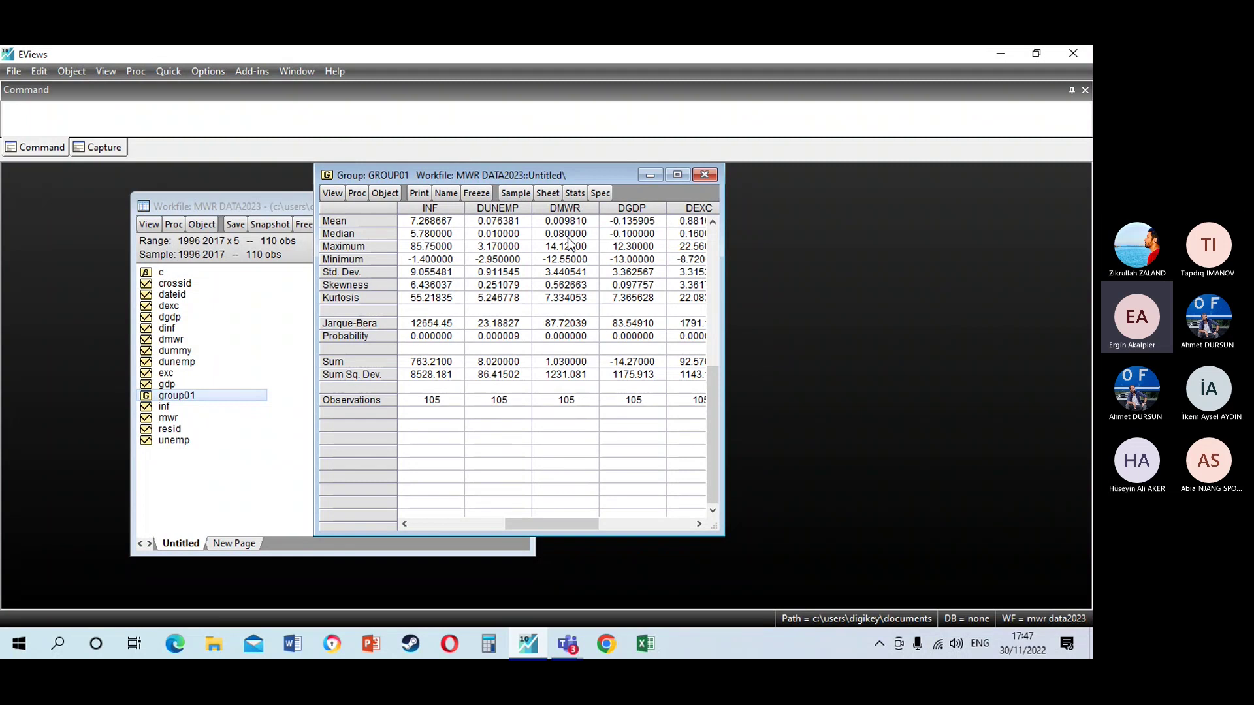
pyautogui.click(705, 175)
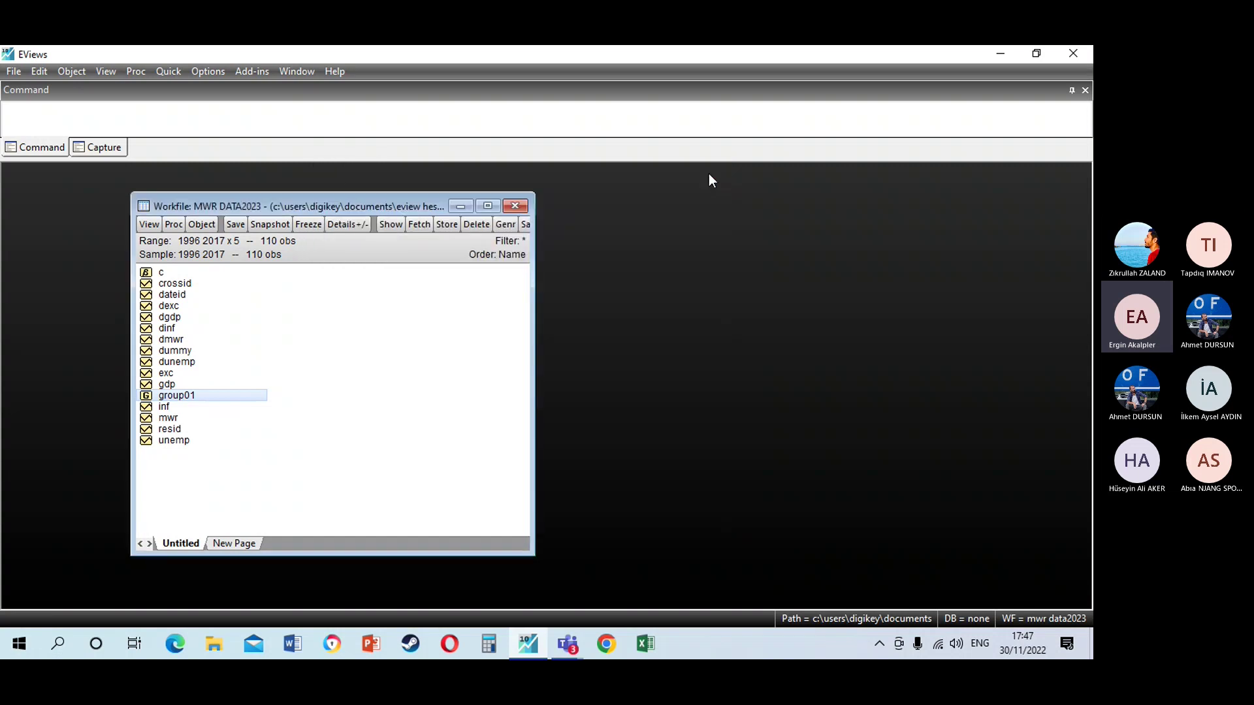
# Open the unemp, mwr, inf, gdp and exc series together as a group, in that order
pyautogui.click(171, 441)
pyautogui.keyDown('ctrl'); pyautogui.click(172, 420); pyautogui.keyUp('ctrl')
pyautogui.keyDown('ctrl'); pyautogui.click(173, 406); pyautogui.keyUp('ctrl')
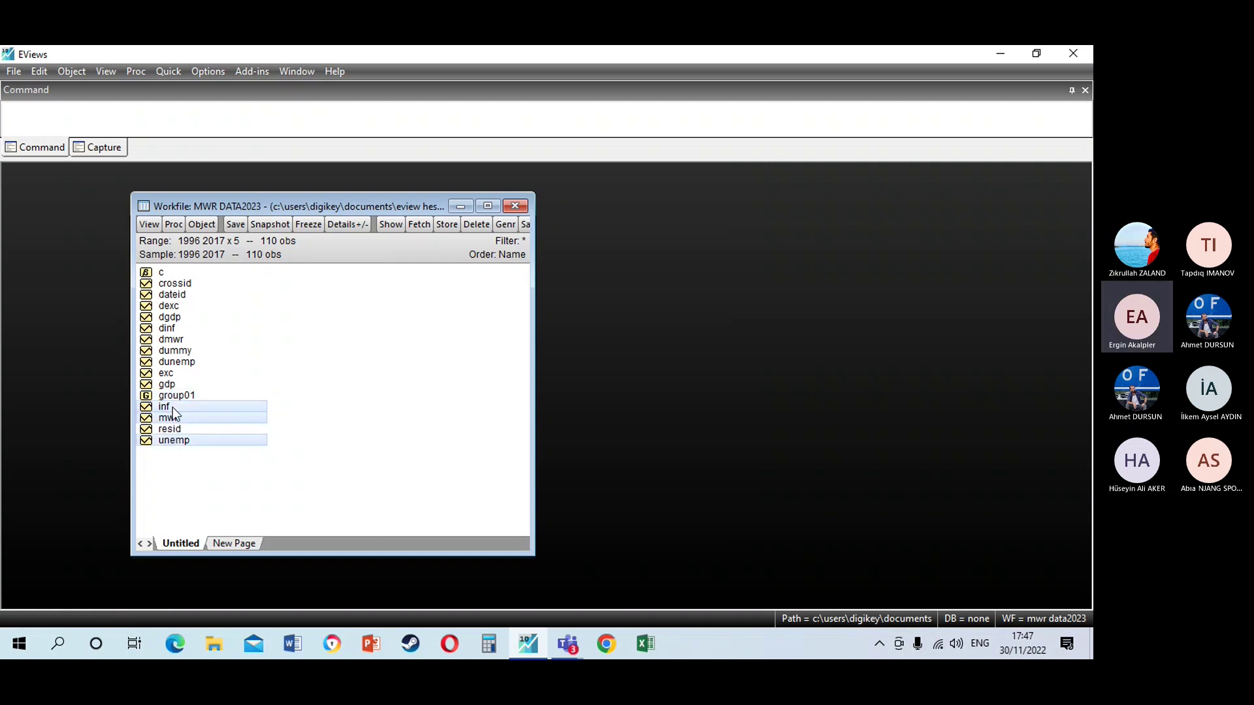
pyautogui.keyDown('ctrl'); pyautogui.click(173, 384); pyautogui.keyUp('ctrl')
pyautogui.keyDown('ctrl'); pyautogui.click(175, 373); pyautogui.keyUp('ctrl')
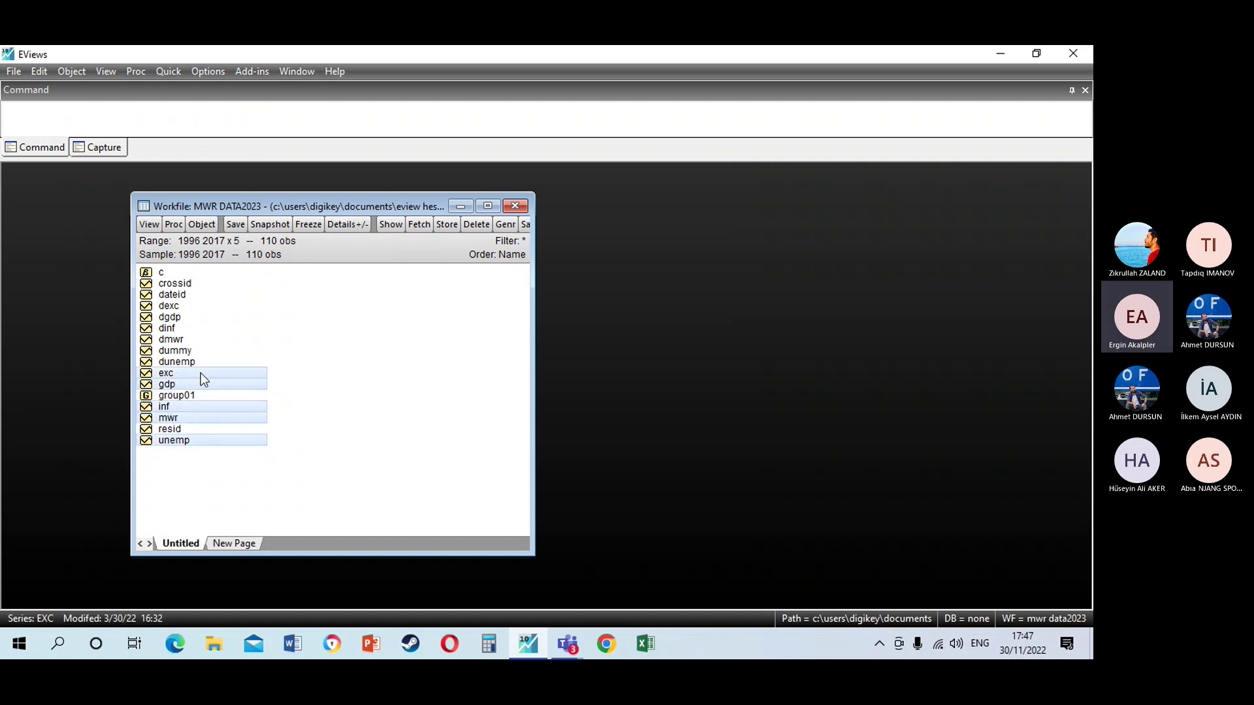
pyautogui.rightClick(223, 373)
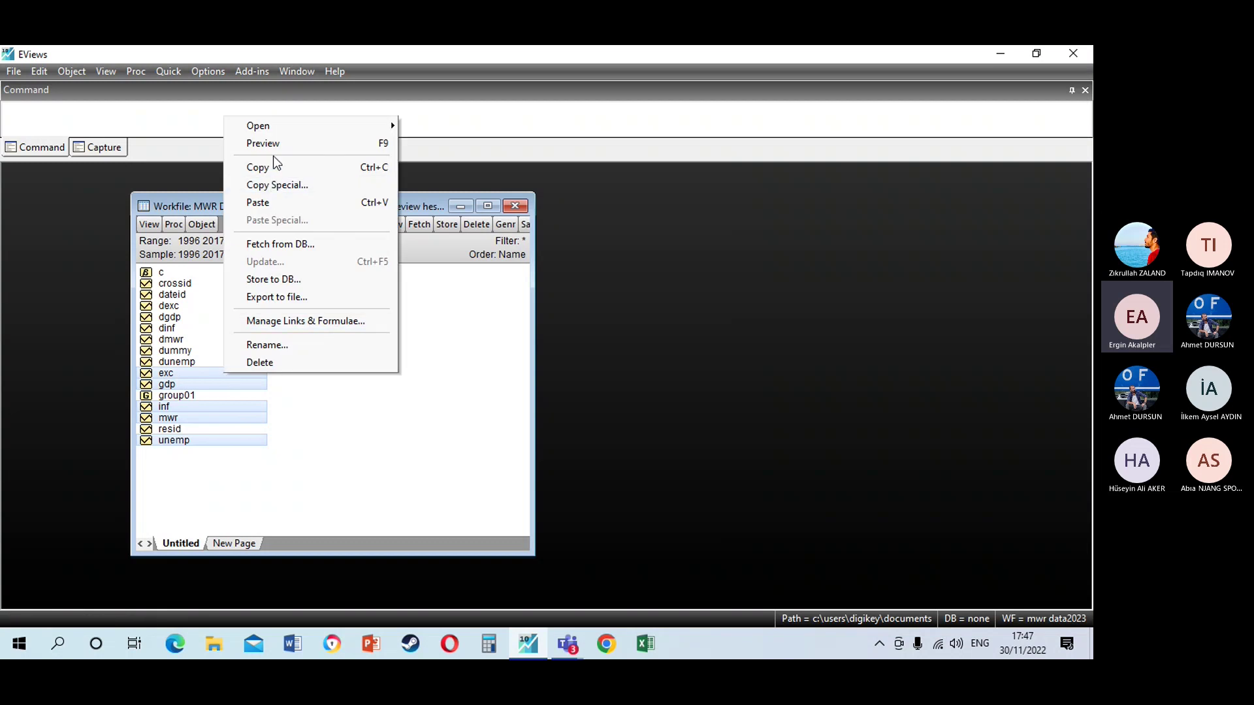
pyautogui.moveTo(276, 128)
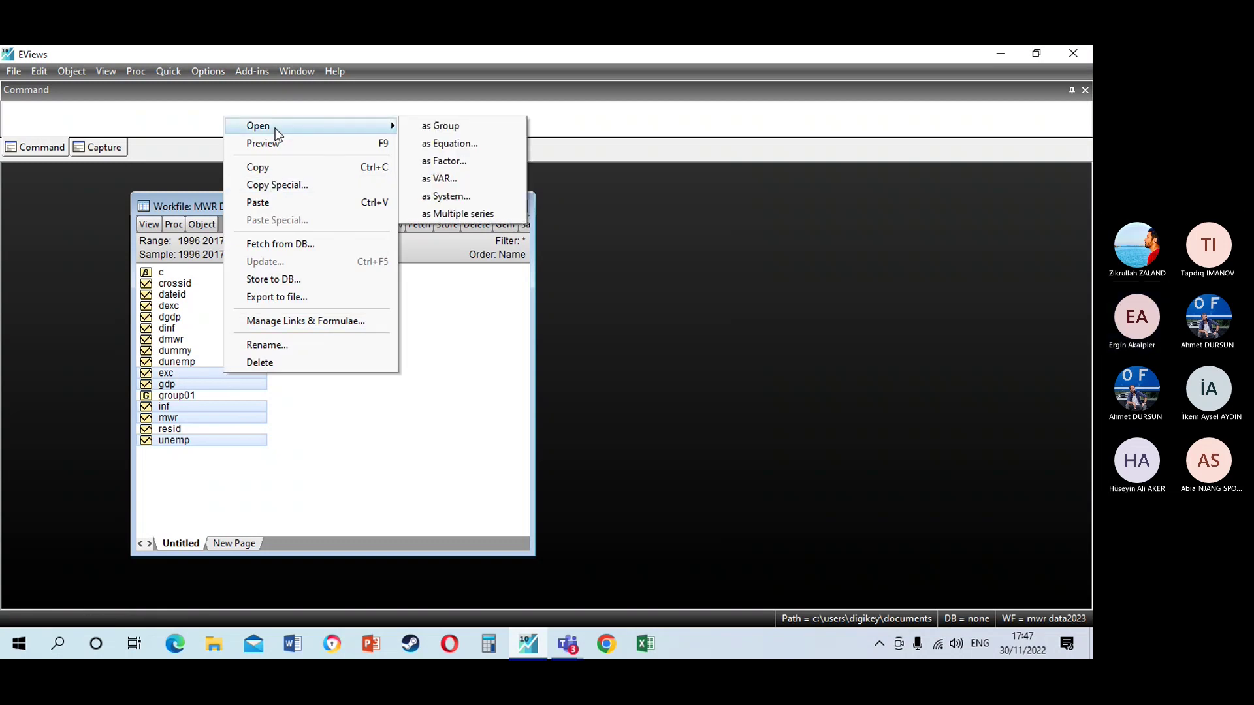
pyautogui.click(437, 127)
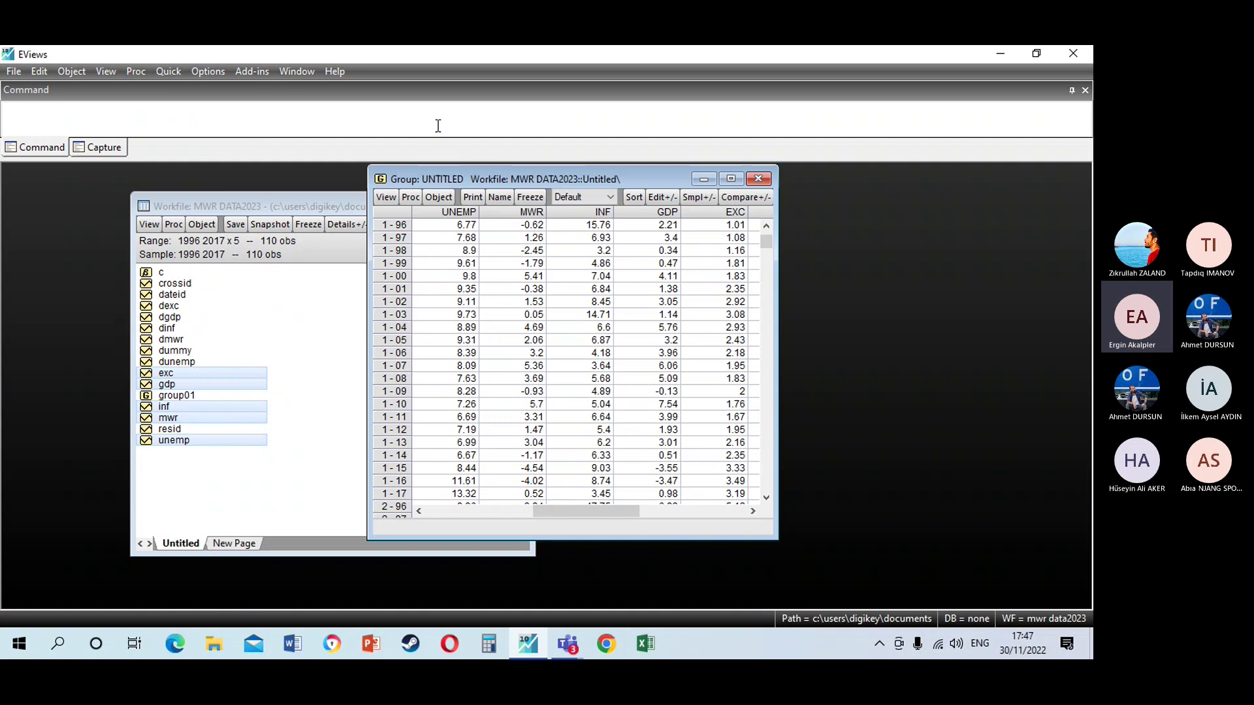
# Display common-sample descriptive statistics for the untitled group, widen its window to show all five series, and close it, deleting the group
pyautogui.click(387, 197)
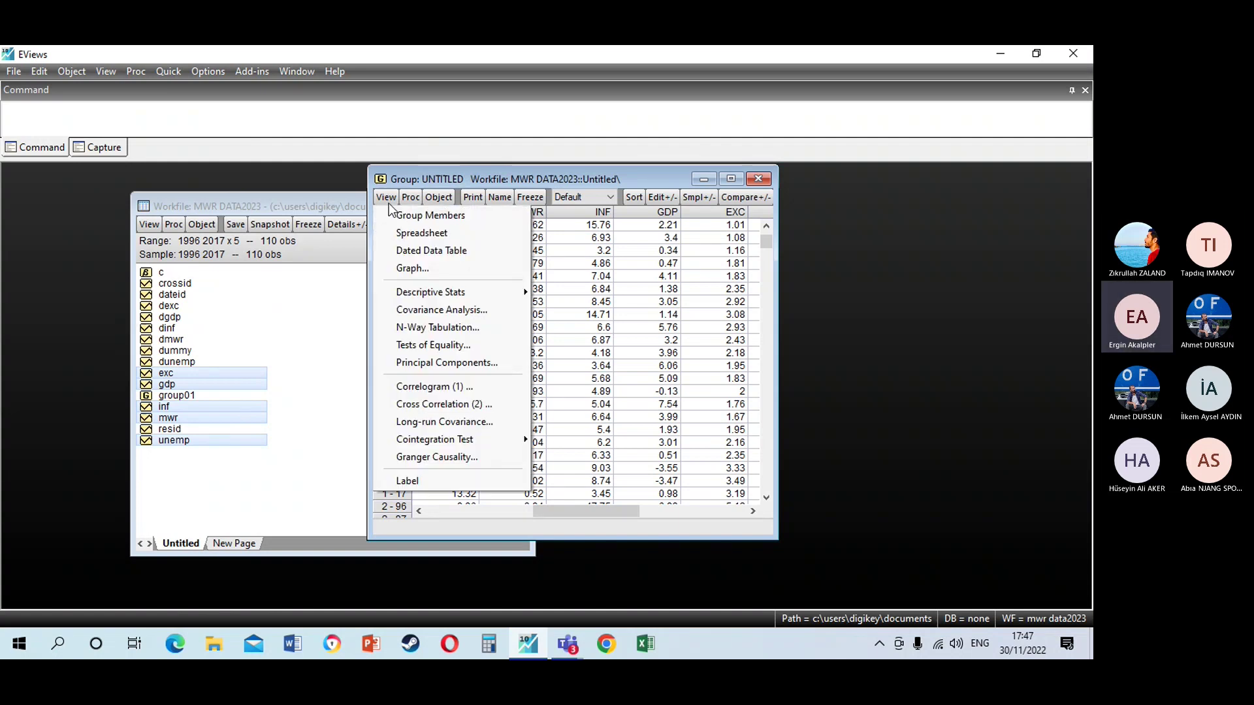
pyautogui.moveTo(457, 292)
pyautogui.click(574, 295)
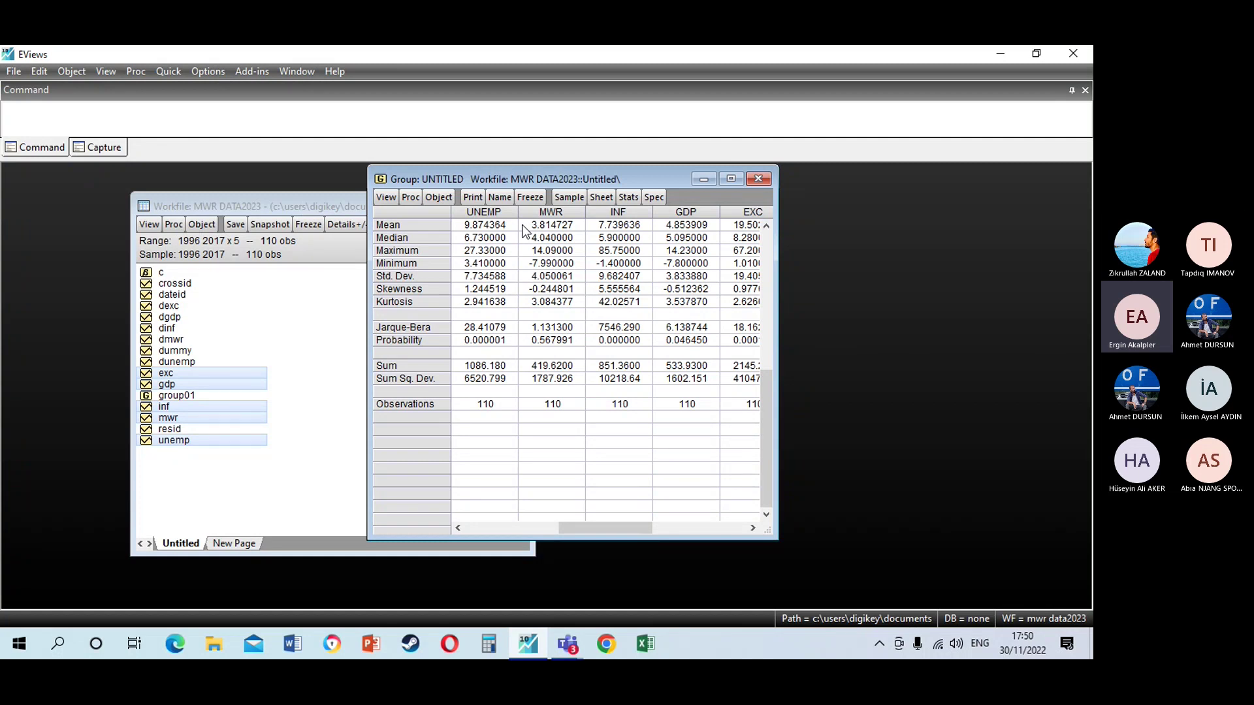
pyautogui.moveTo(777, 328); pyautogui.dragTo(813, 328)
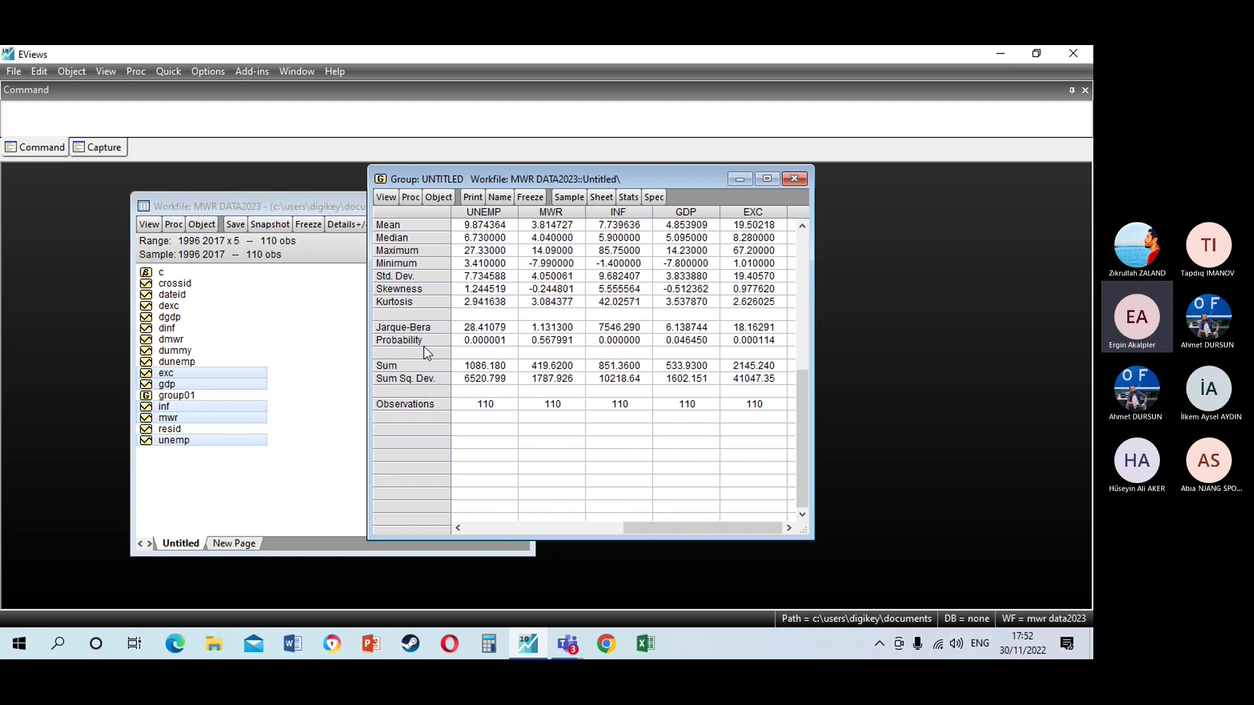
pyautogui.scroll(1, 539, 324)
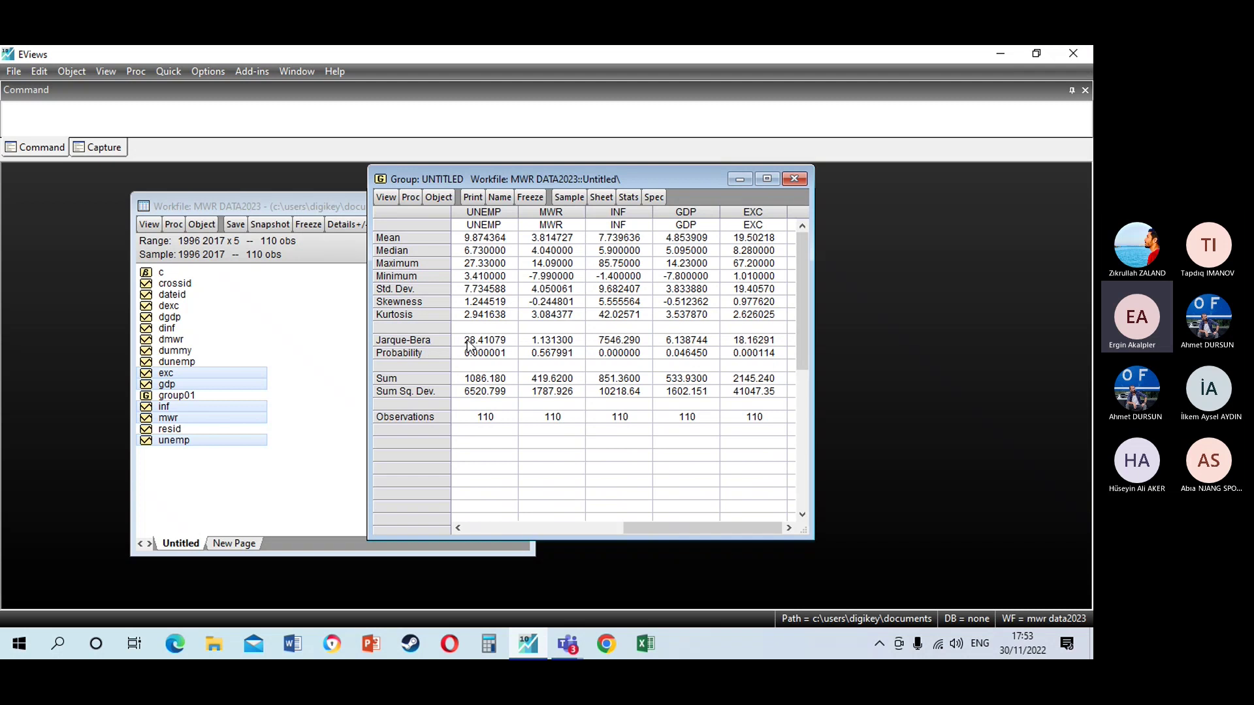
pyautogui.click(793, 181)
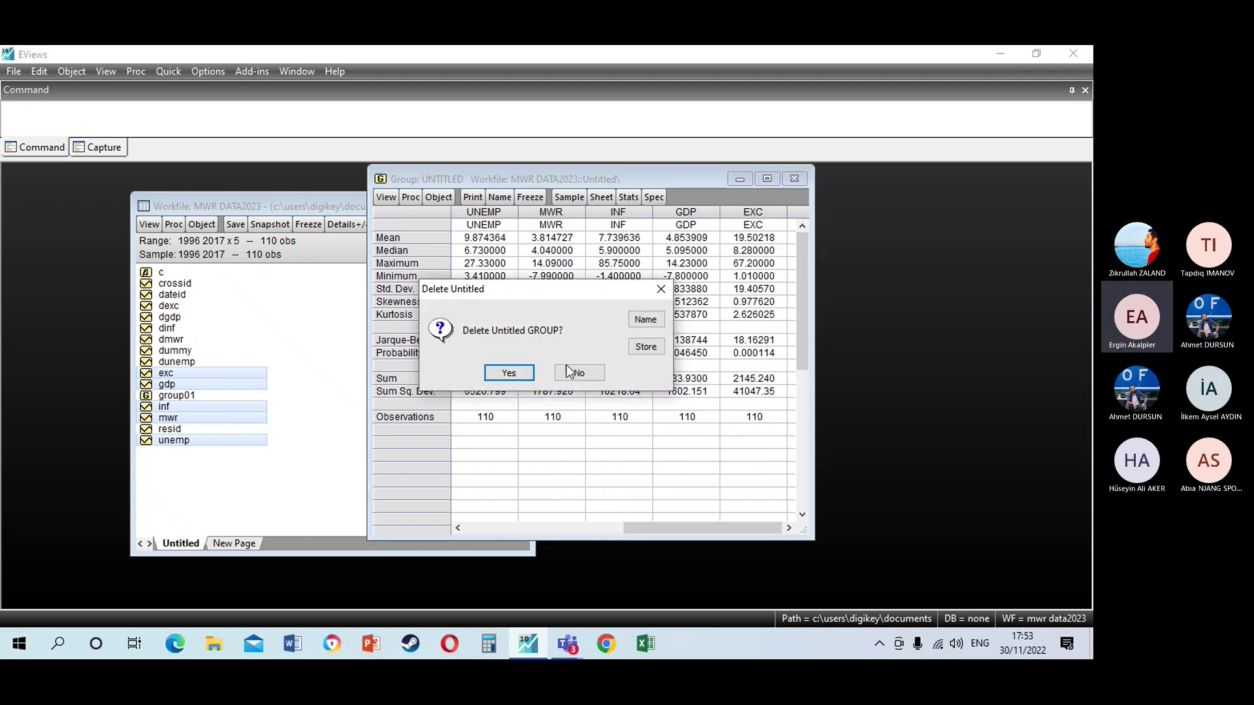
pyautogui.click(510, 374)
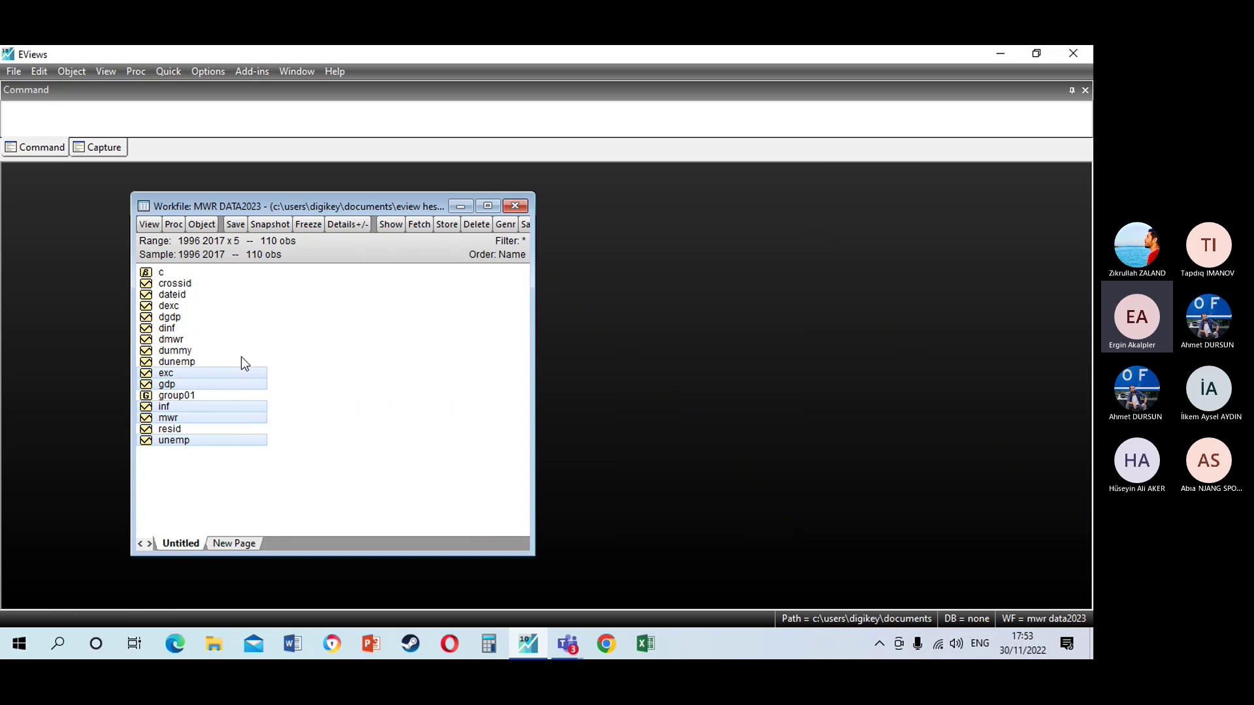
# Open group01, view its group members, and switch it to the spreadsheet view
pyautogui.doubleClick(179, 395)
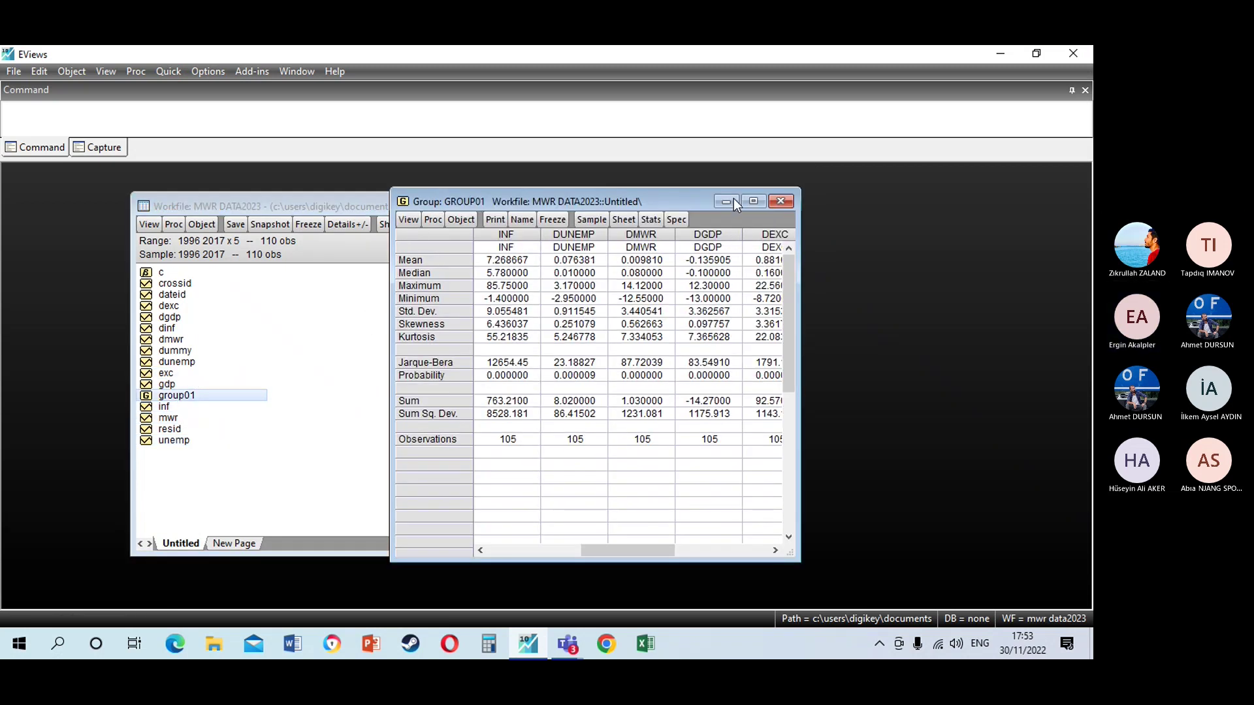
pyautogui.click(408, 220)
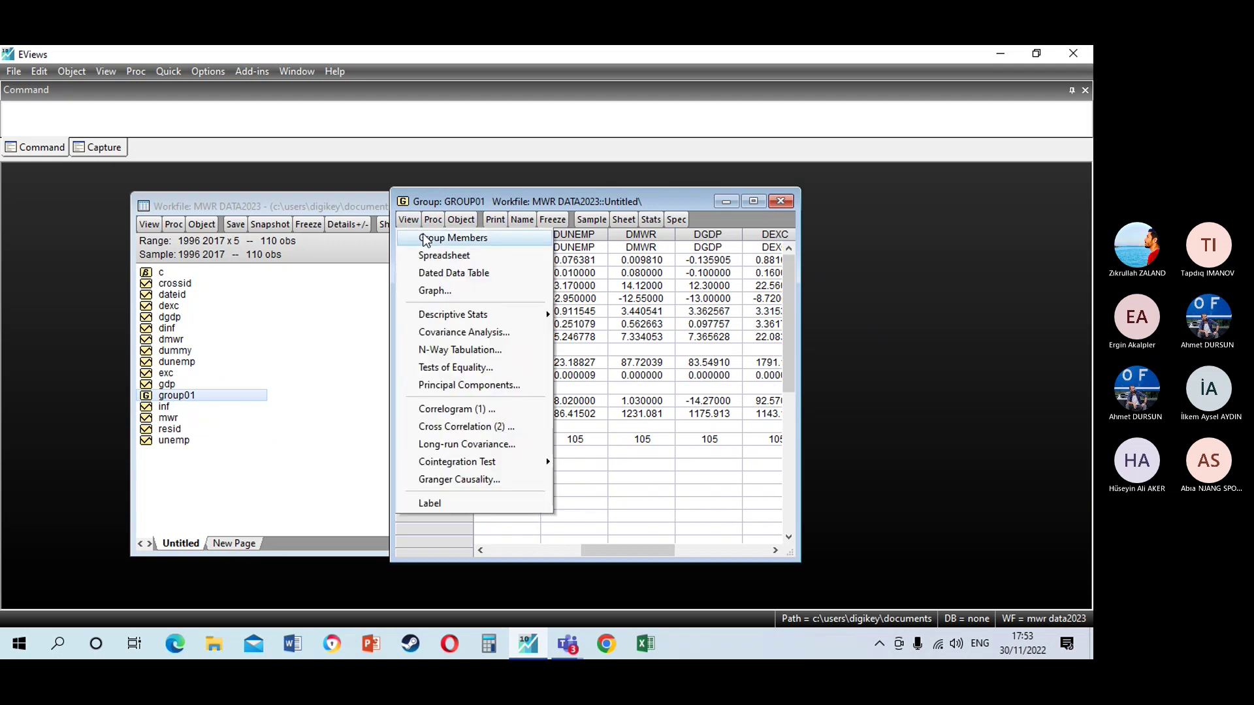
pyautogui.click(421, 239)
pyautogui.click(408, 220)
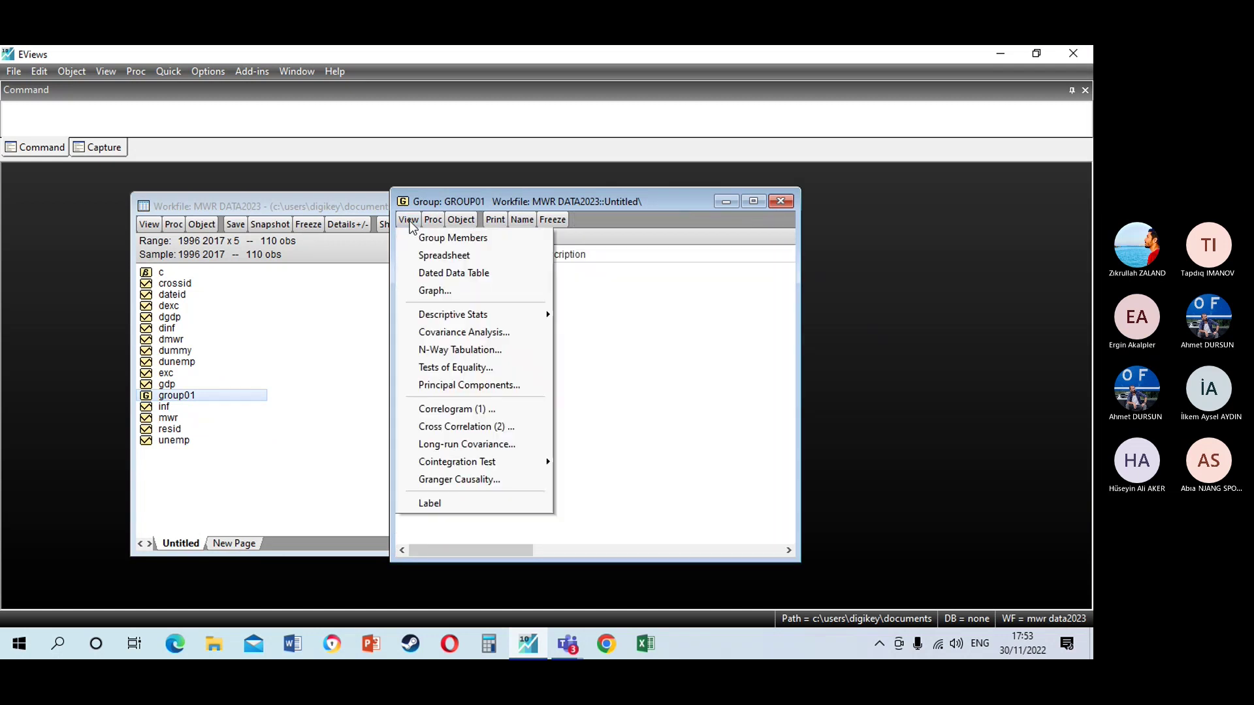
pyautogui.click(429, 254)
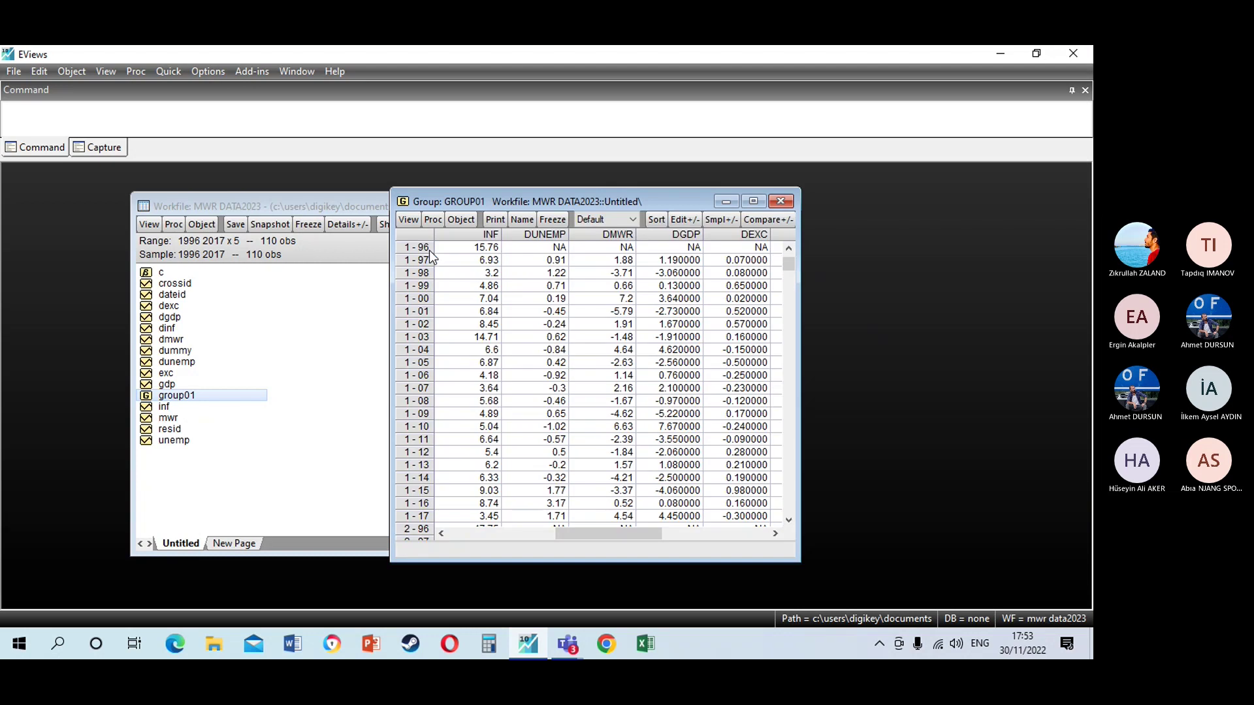
# Estimate a standard VAR with dgdp, dexc, dmwr, dunemp and inf pasted as endogenous variables
pyautogui.click(168, 71)
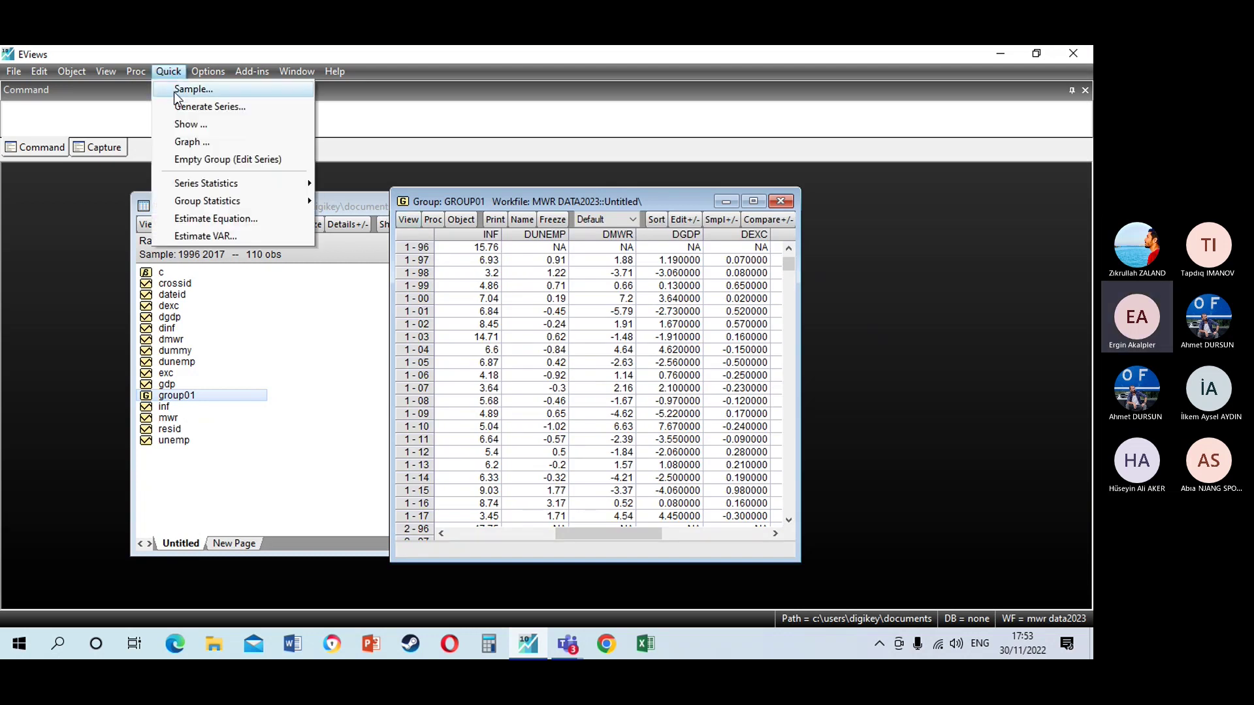
pyautogui.click(199, 235)
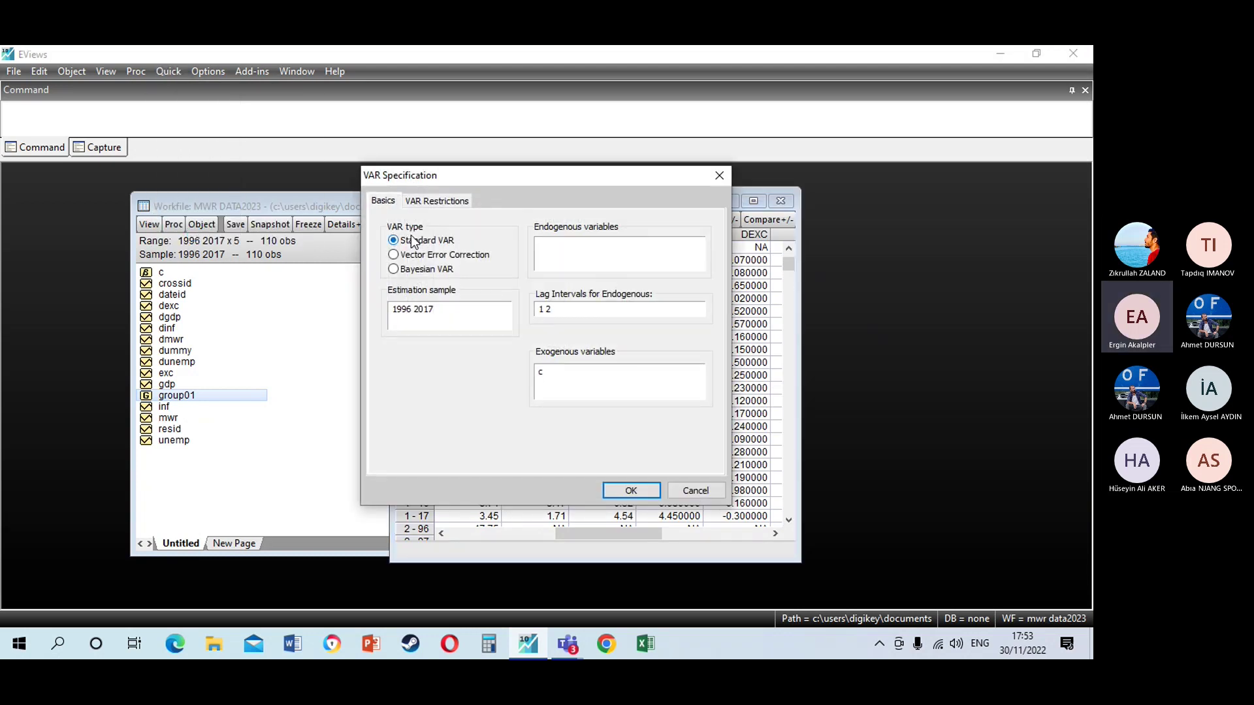
pyautogui.rightClick(595, 252)
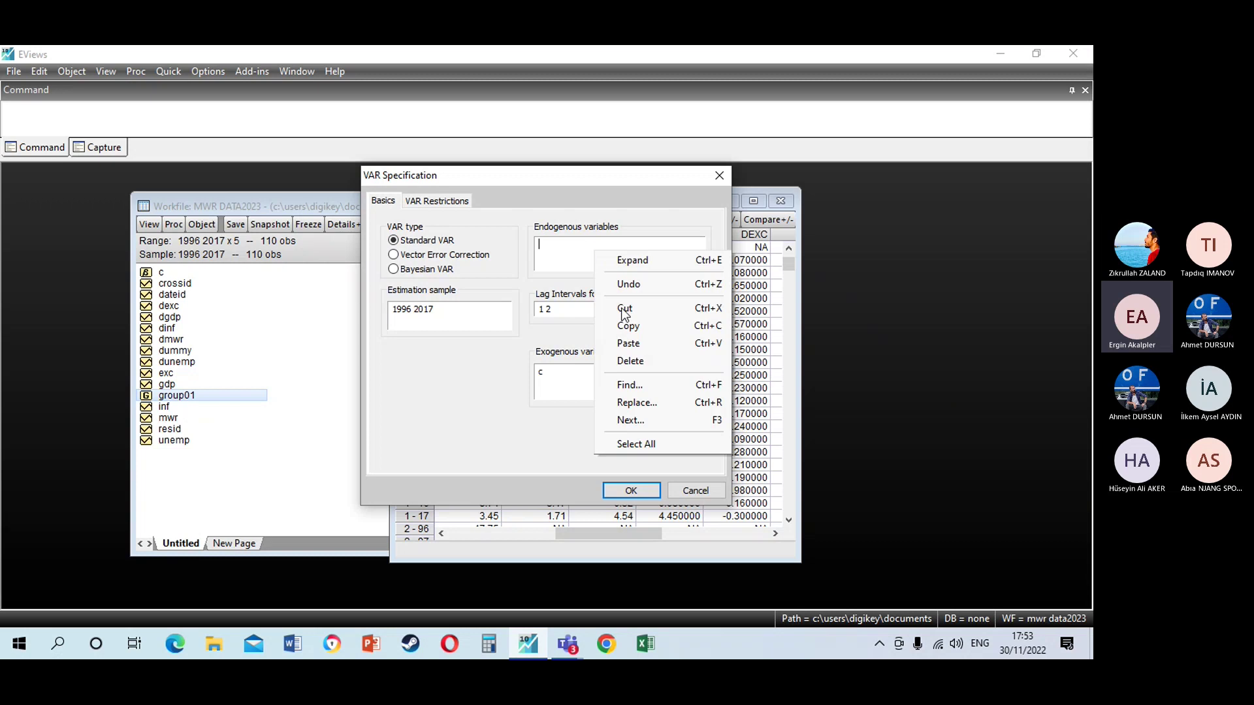
pyautogui.click(628, 343)
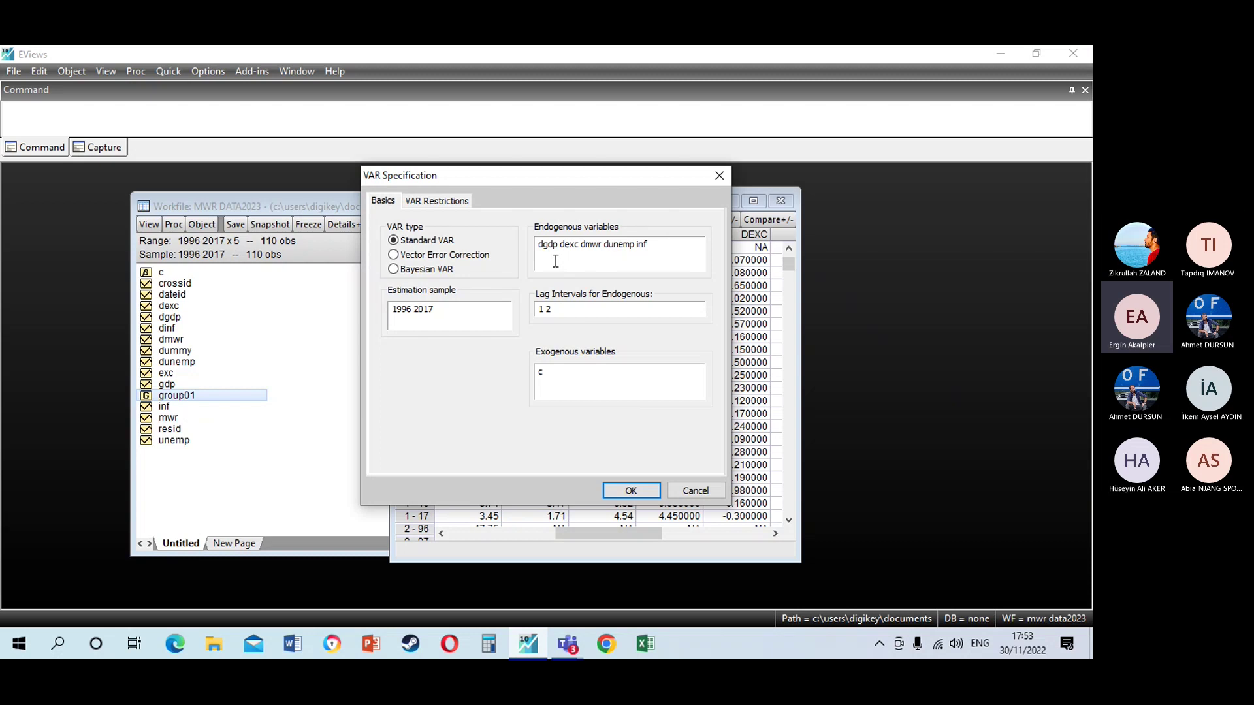
pyautogui.click(629, 491)
pyautogui.moveTo(543, 222); pyautogui.dragTo(529, 164)
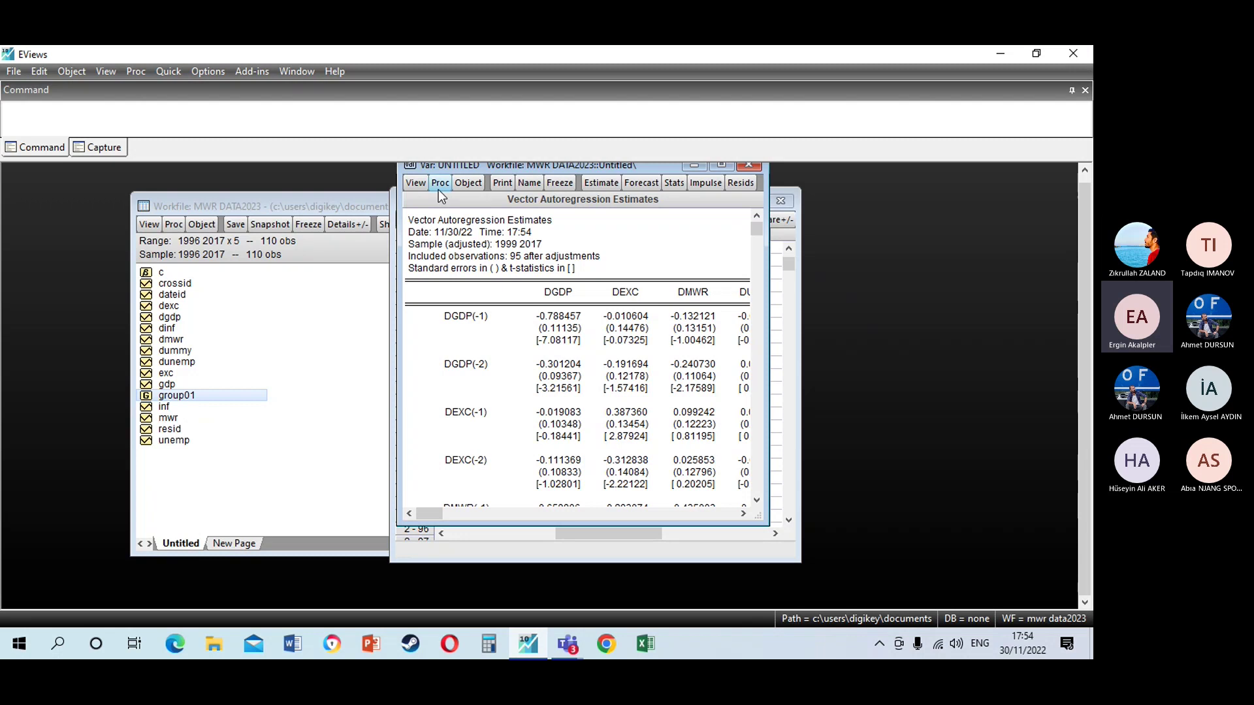
# Run the VAR's lag length criteria with 6 lags included and bring all criteria columns through HQ into view
pyautogui.click(425, 183)
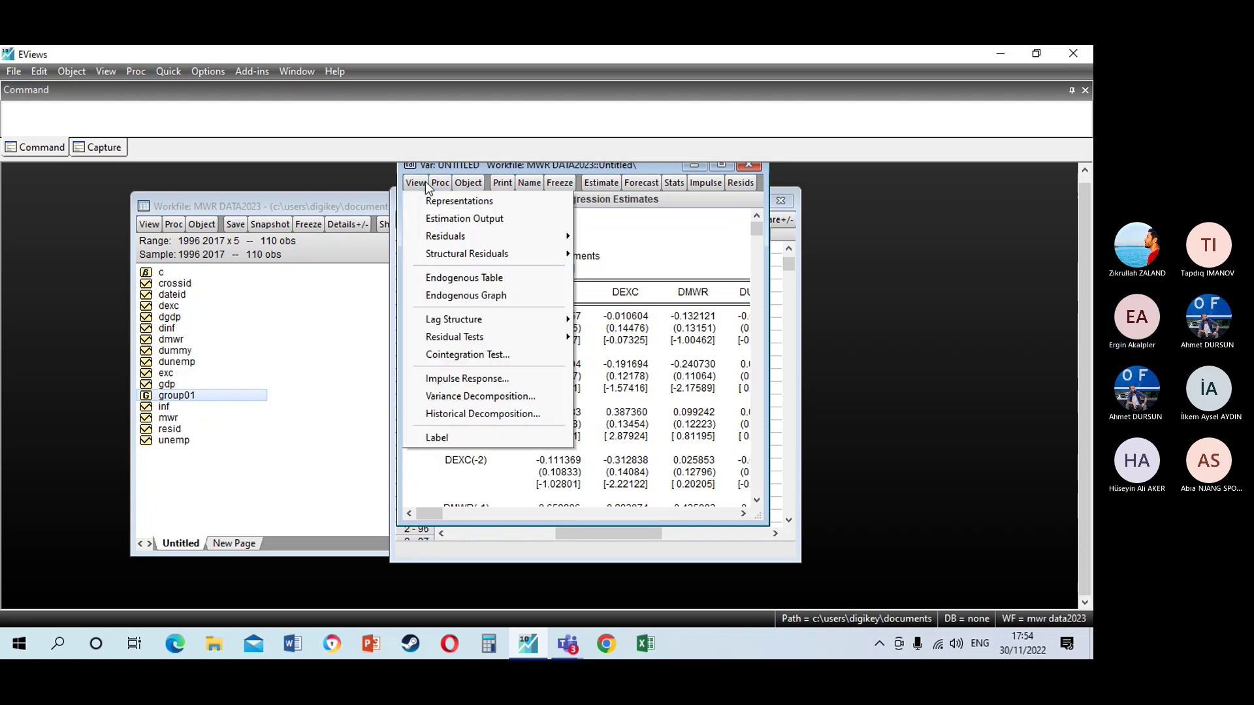
pyautogui.moveTo(468, 321)
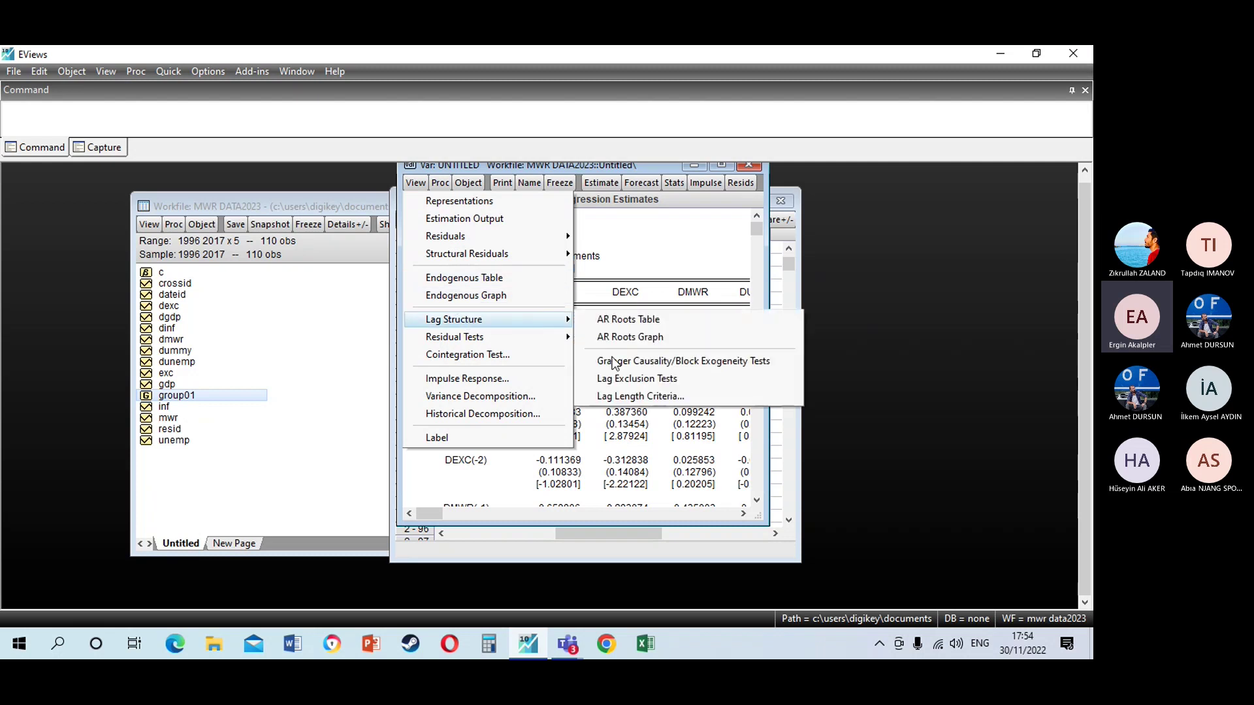
pyautogui.click(632, 397)
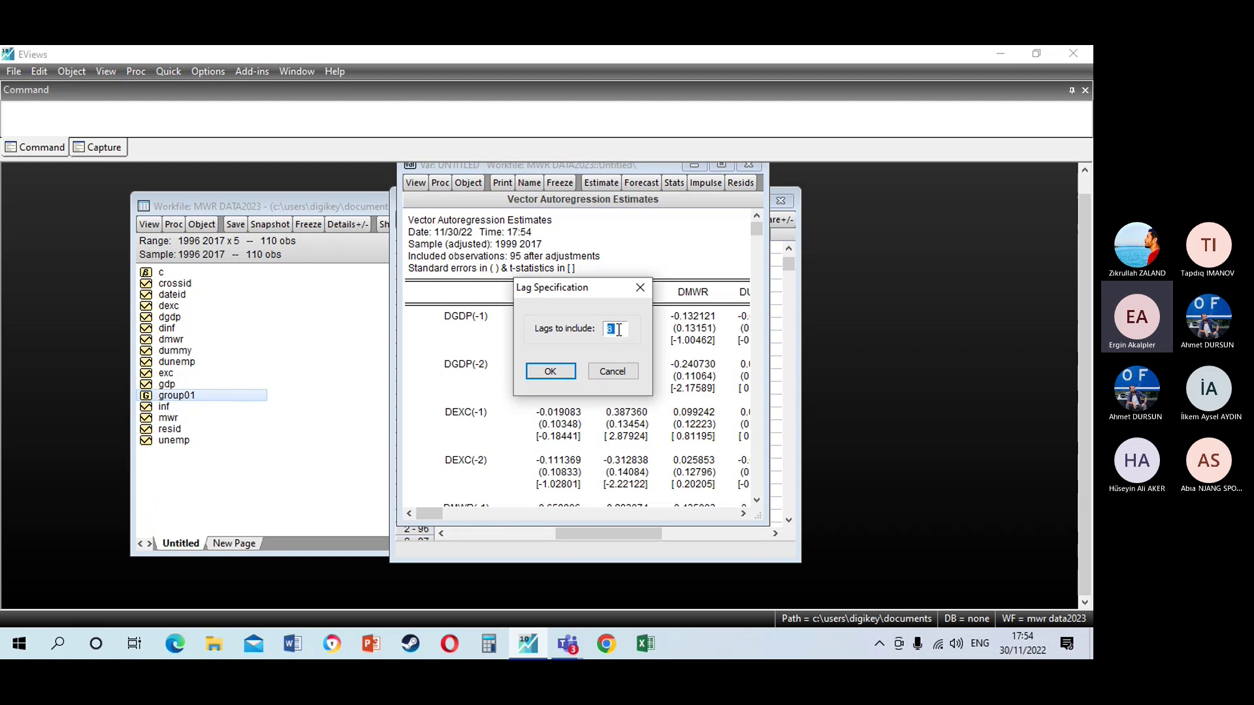
pyautogui.press('BackSpace')
pyautogui.write('6')
pyautogui.click(551, 371)
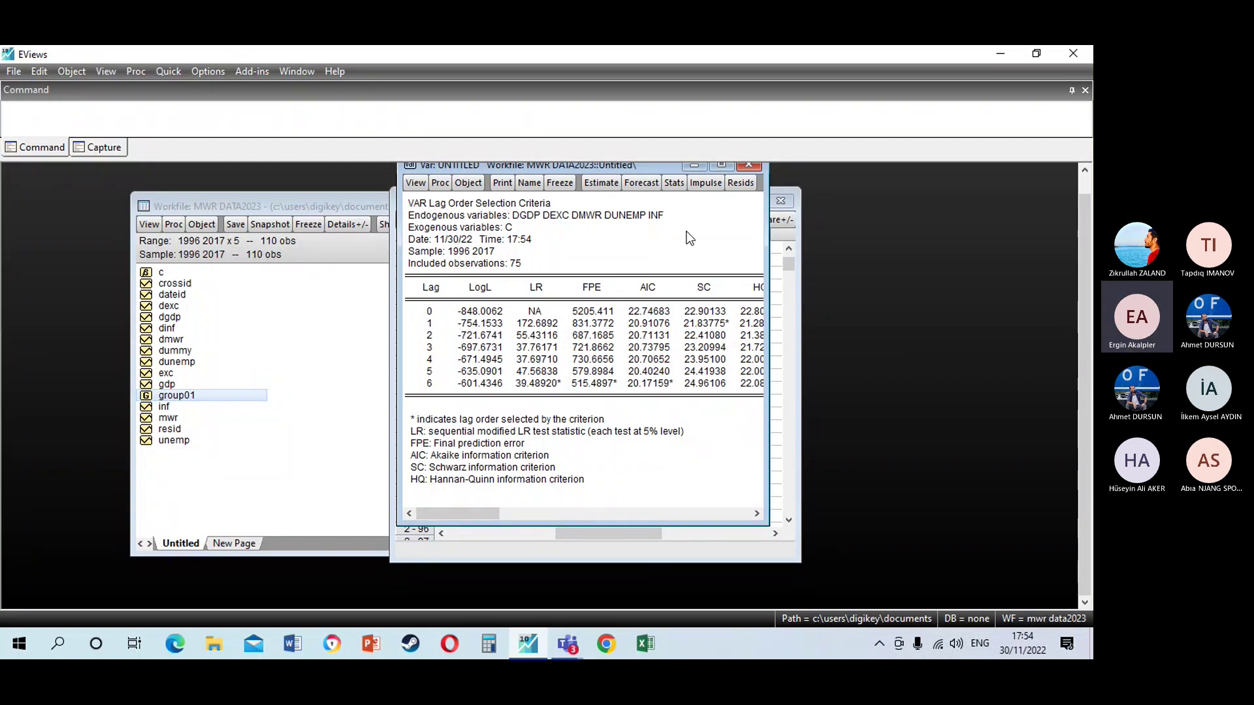
pyautogui.moveTo(663, 166); pyautogui.dragTo(657, 206)
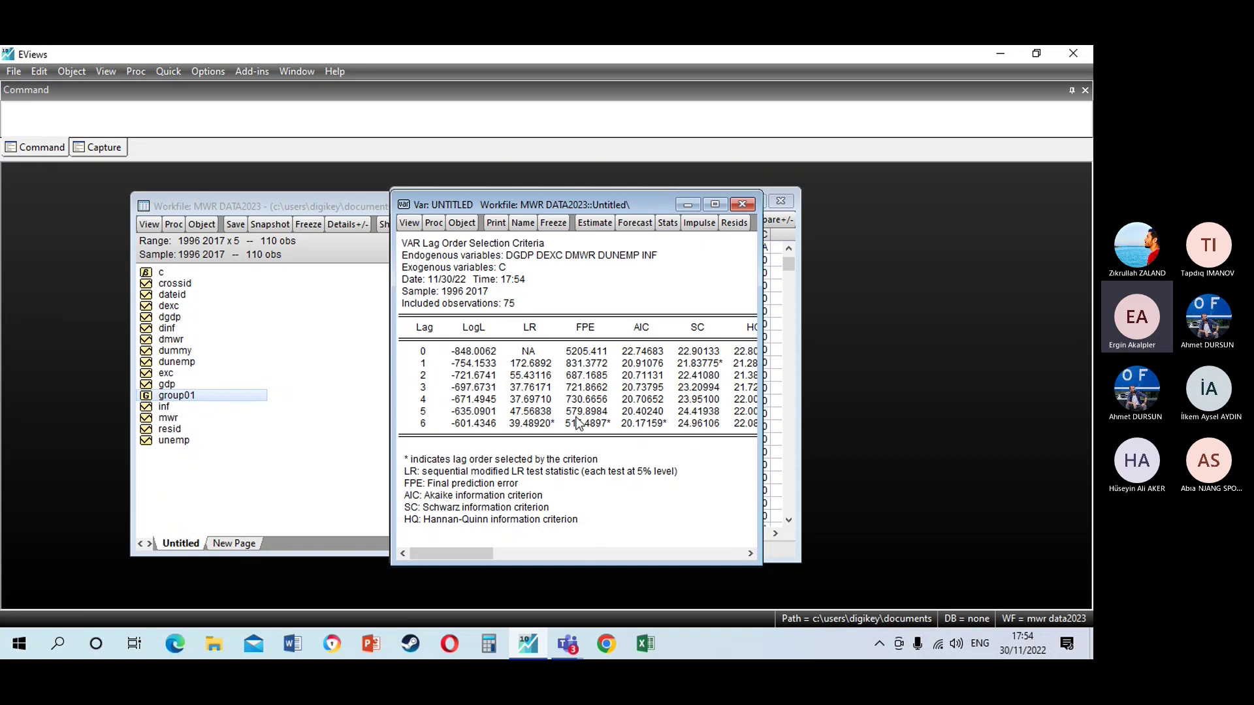
pyautogui.click(750, 553)
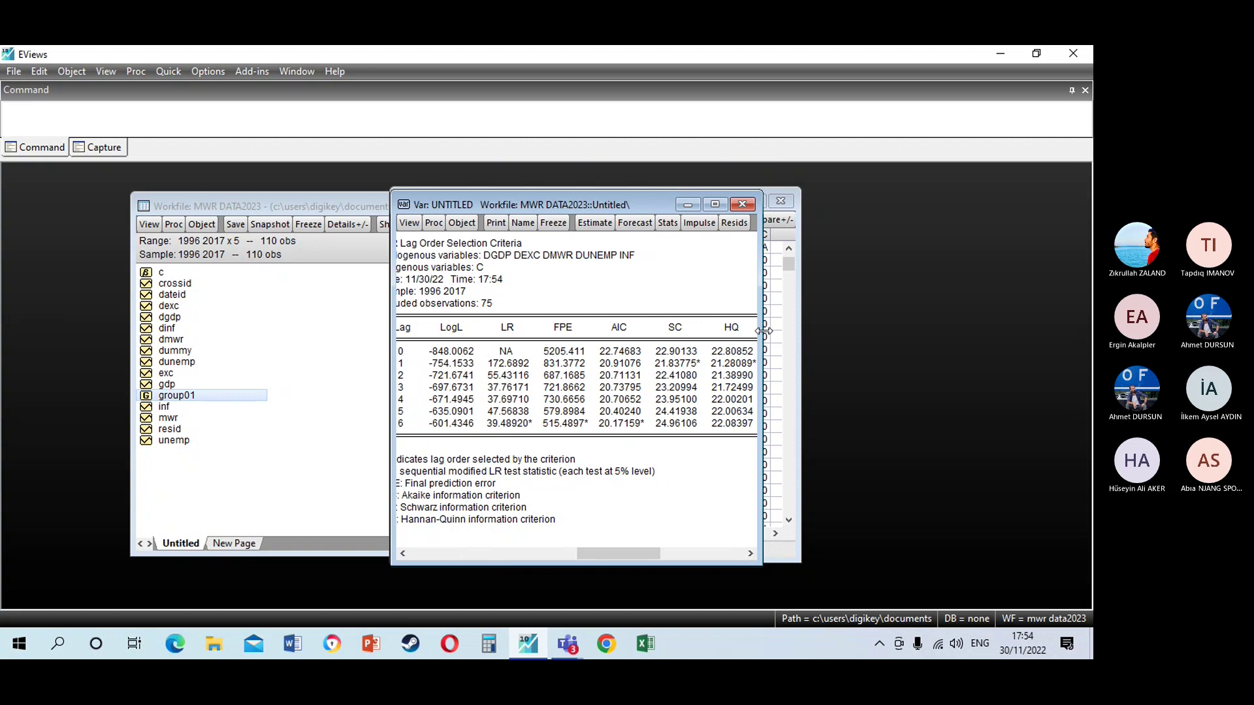
pyautogui.moveTo(761, 330); pyautogui.dragTo(817, 330)
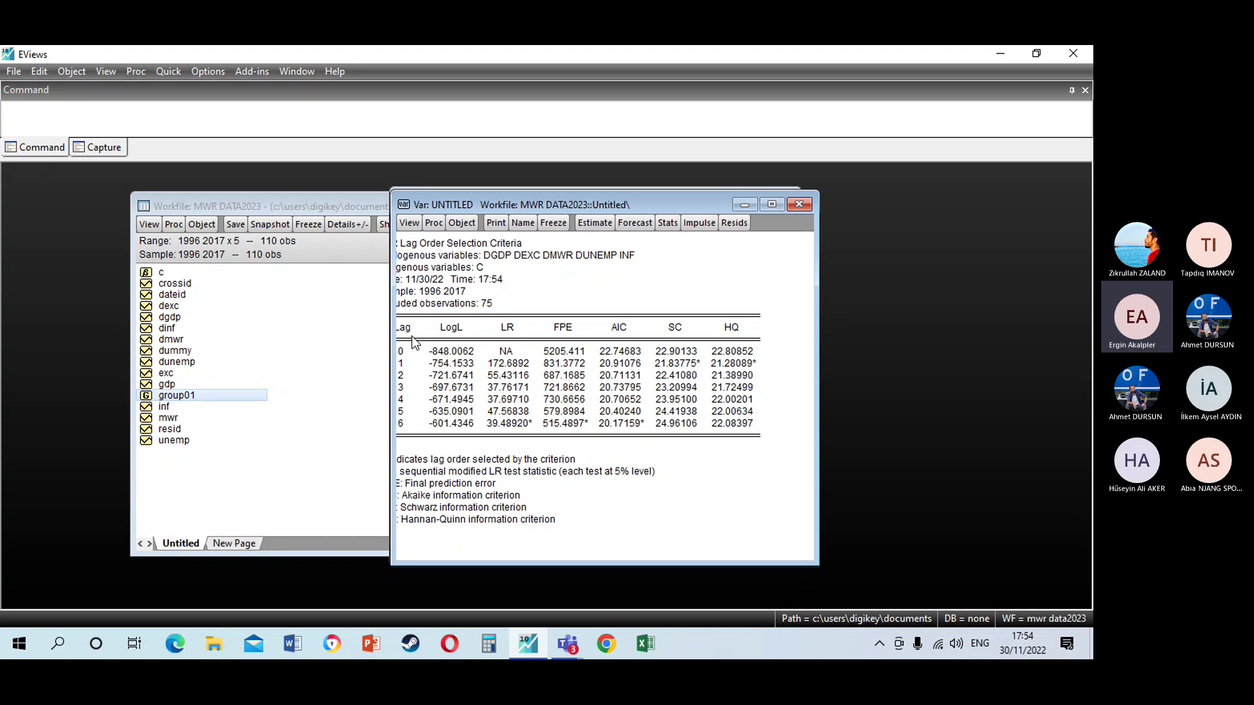
# Close the untitled VAR and confirm its deletion
pyautogui.click(803, 204)
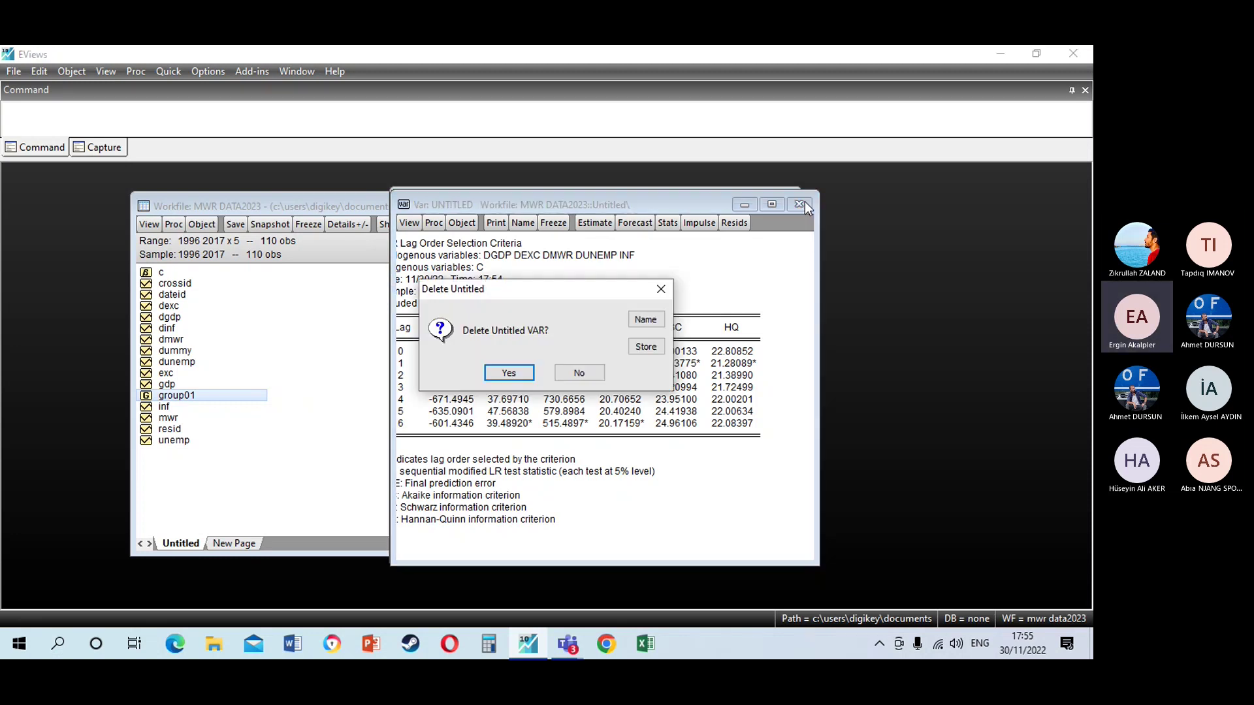
pyautogui.click(581, 374)
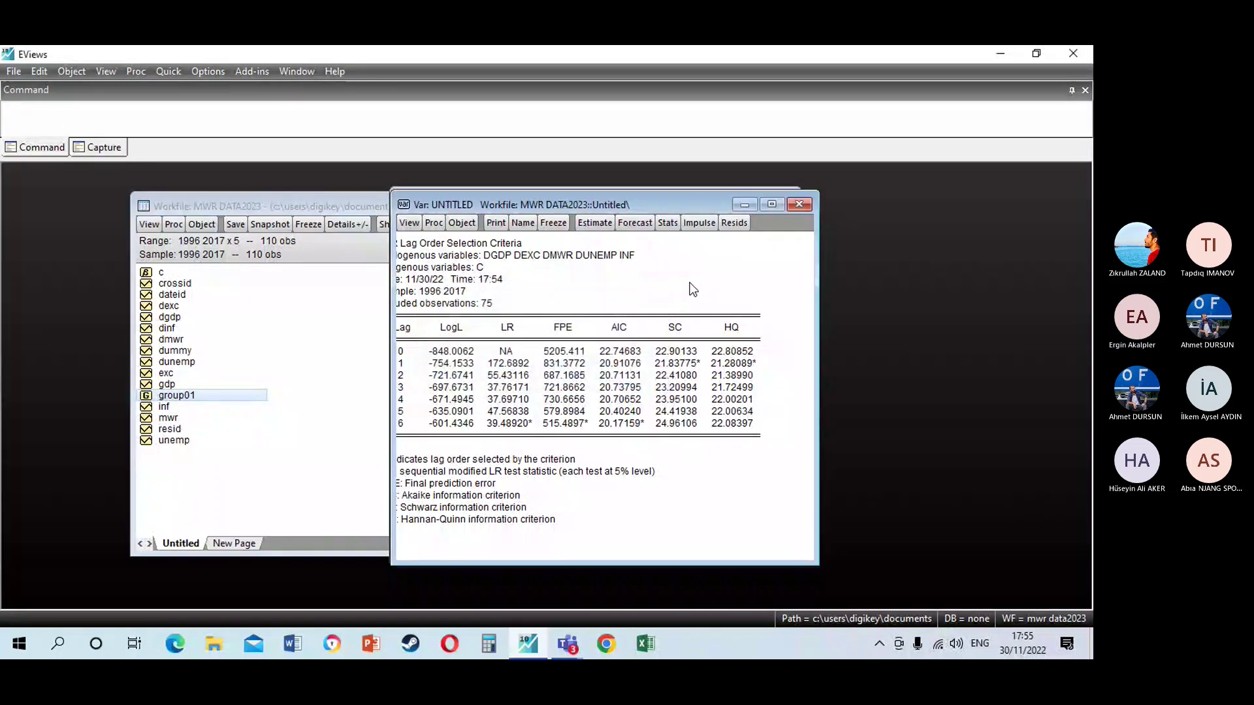
pyautogui.click(799, 204)
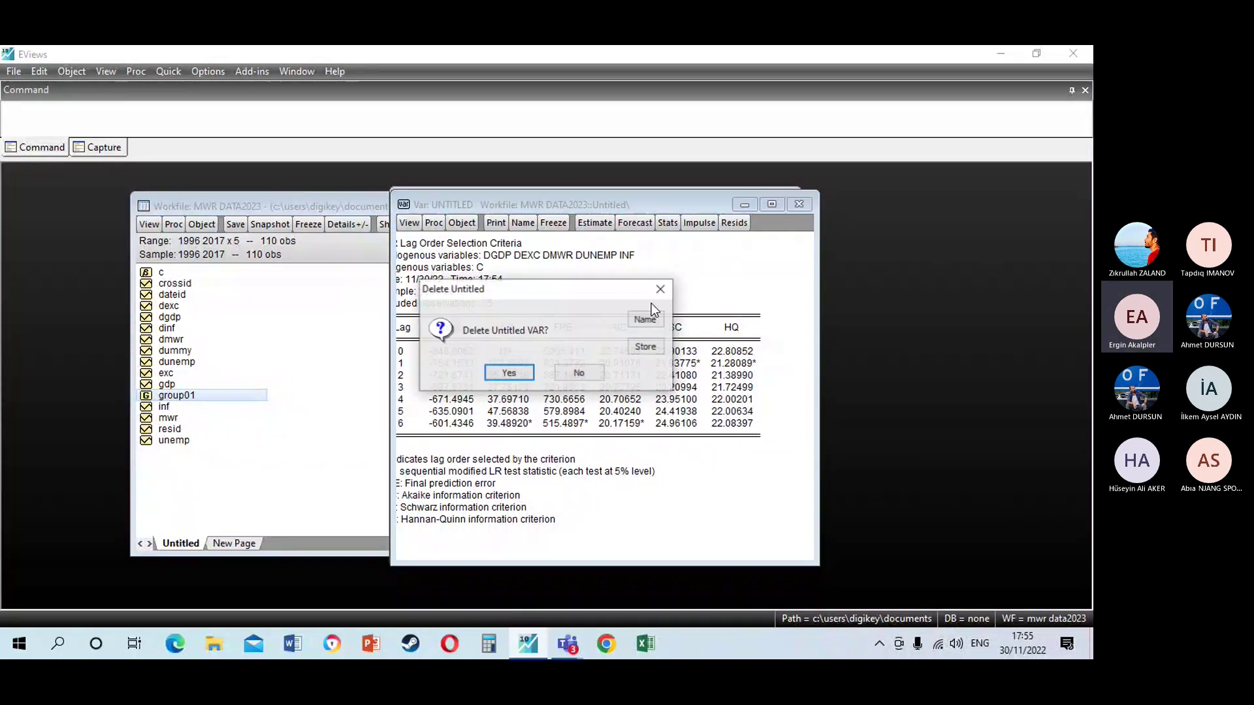
pyautogui.click(508, 374)
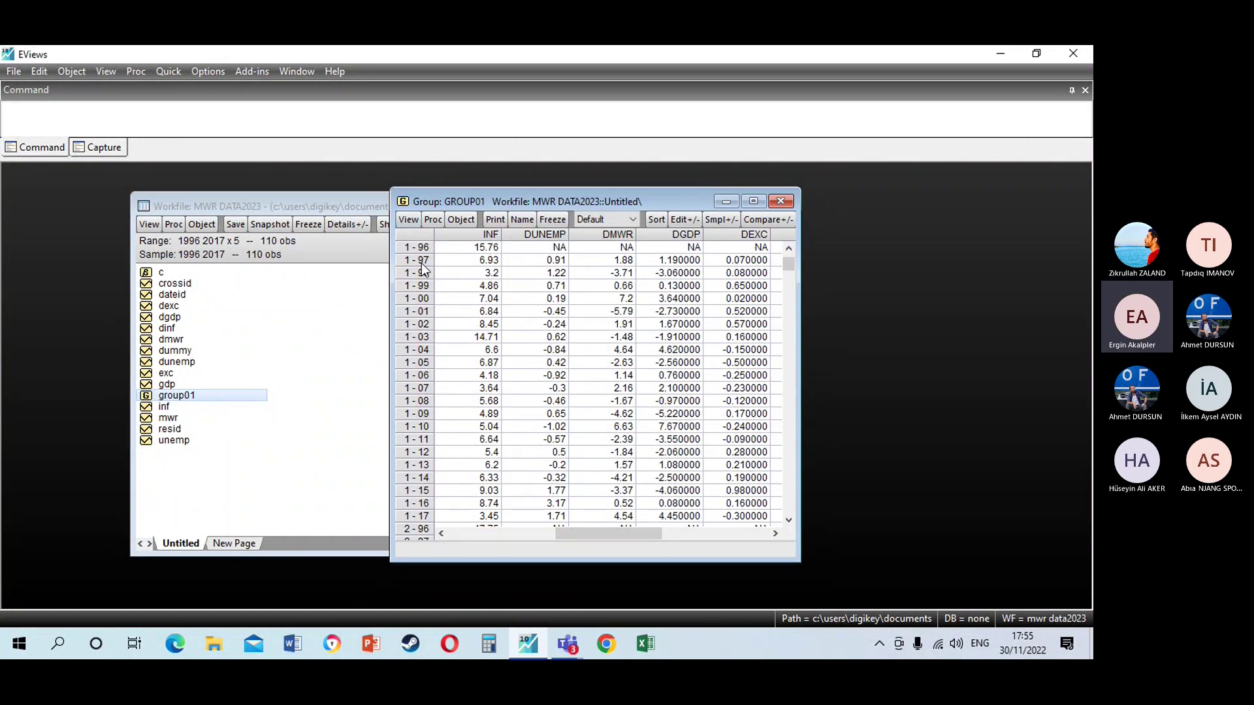
# Run an ordinary covariance analysis on group01 that reports covariance, correlation, t-statistic and probability
pyautogui.click(410, 220)
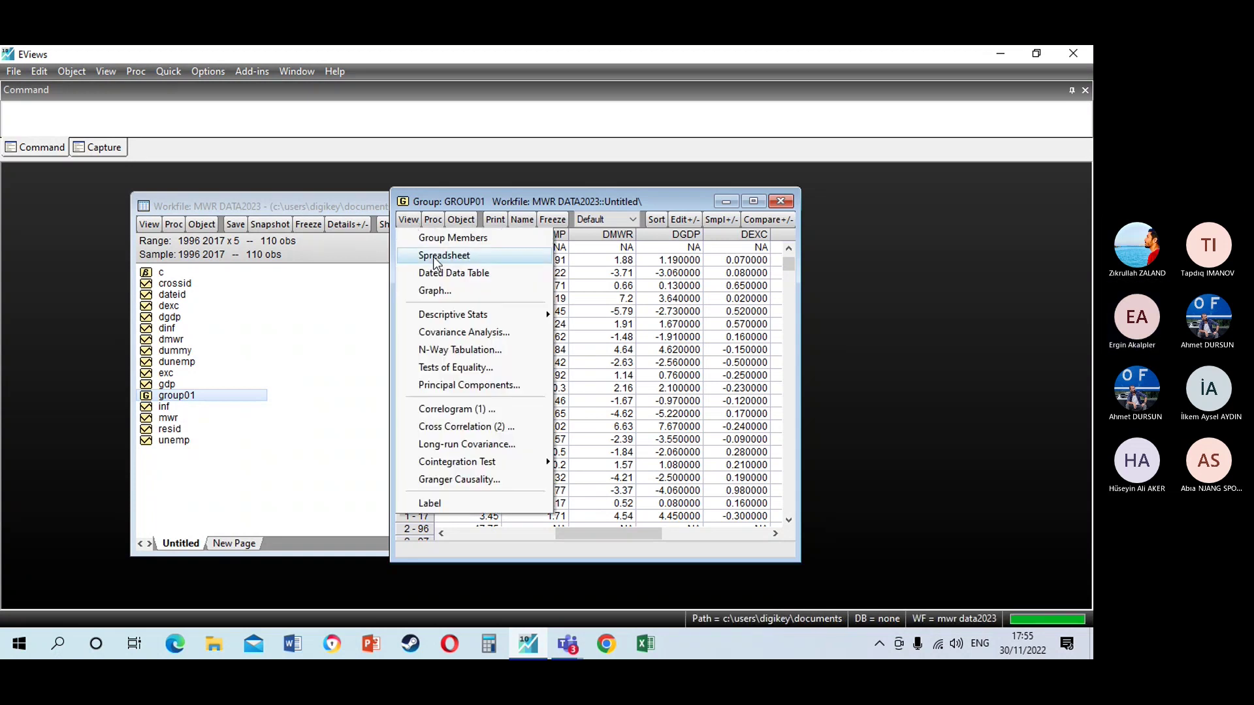
pyautogui.click(463, 333)
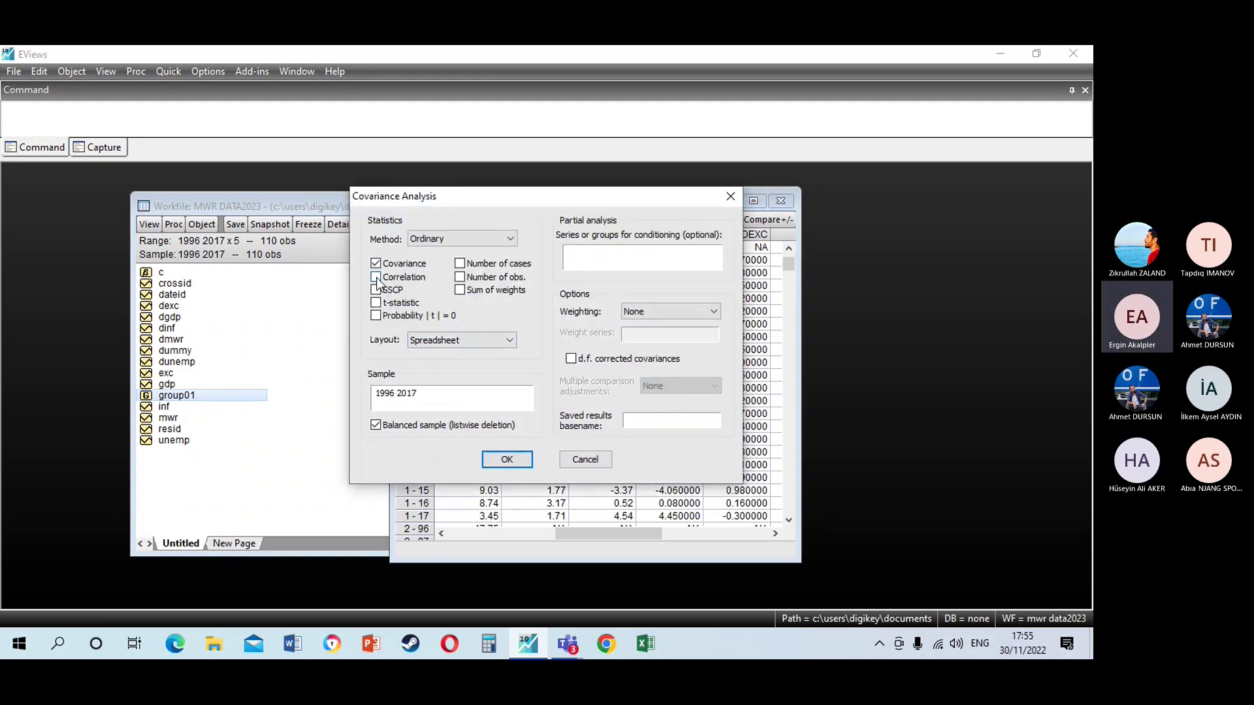
pyautogui.click(376, 278)
pyautogui.click(376, 302)
pyautogui.click(378, 317)
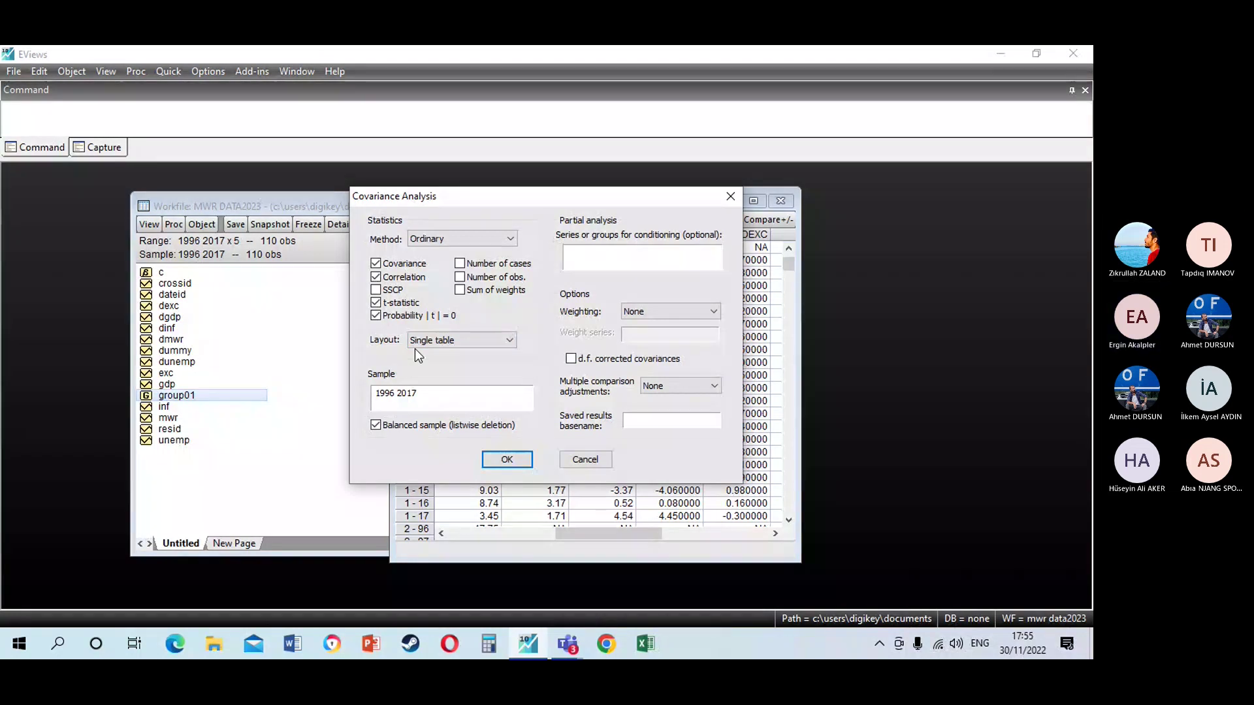
pyautogui.click(507, 459)
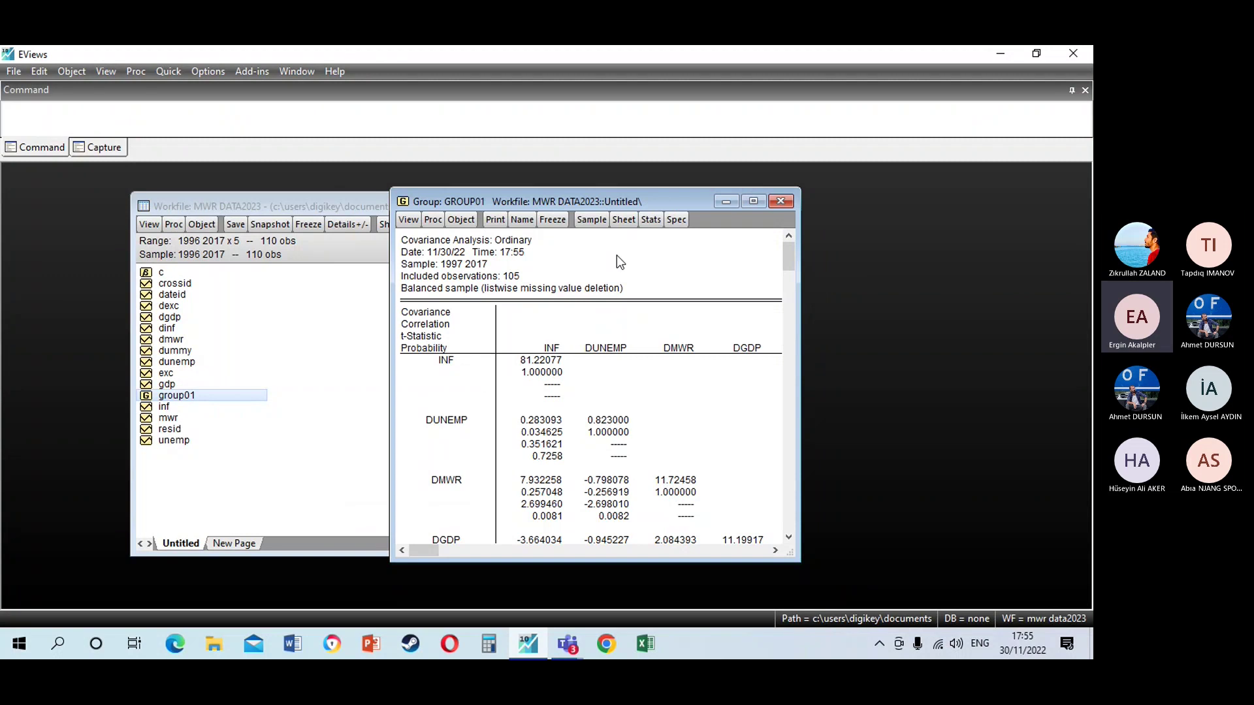
# Enlarge and reposition the covariance analysis window so the INF through DEXC columns and rows fit
pyautogui.moveTo(637, 196); pyautogui.dragTo(593, 165)
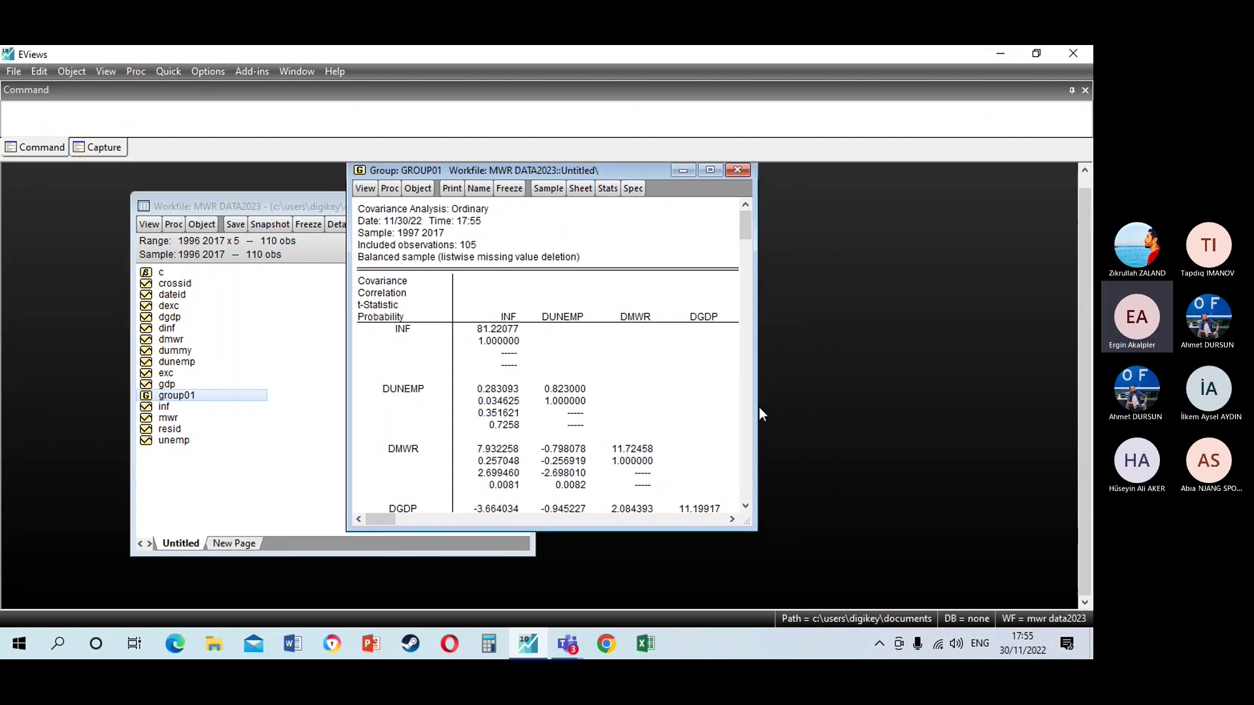
pyautogui.moveTo(758, 405); pyautogui.dragTo(883, 413)
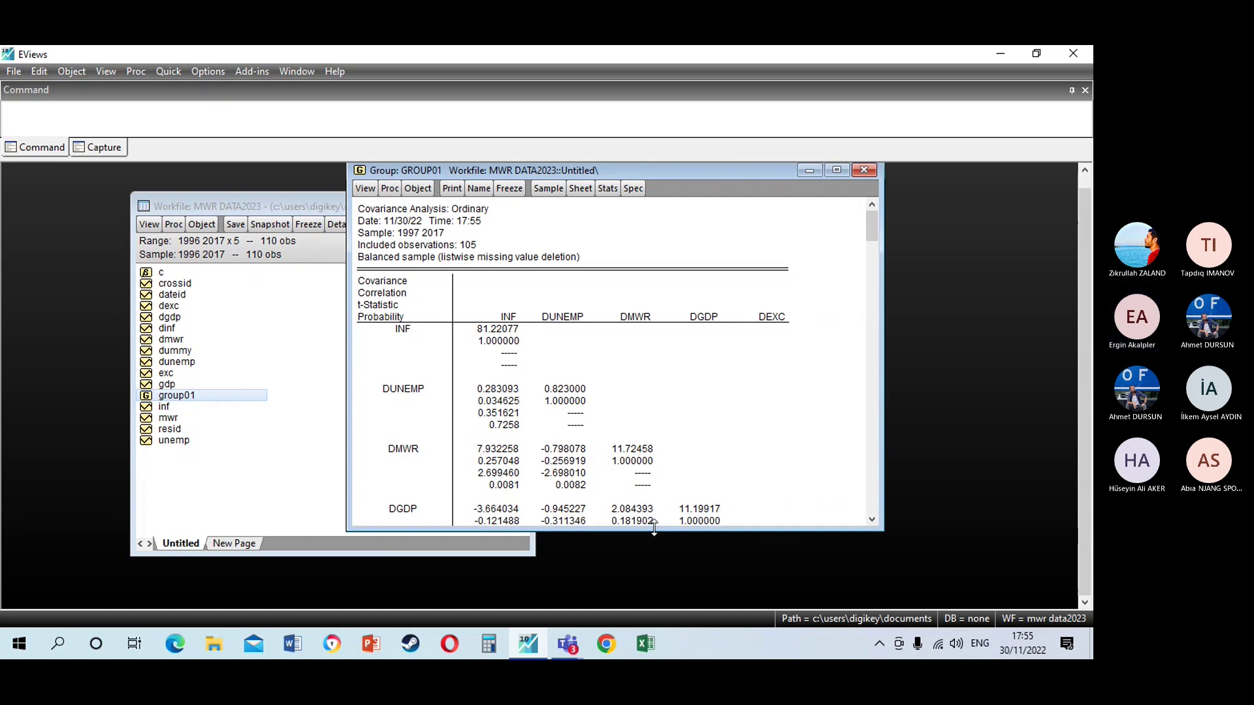
pyautogui.moveTo(662, 531); pyautogui.dragTo(662, 607)
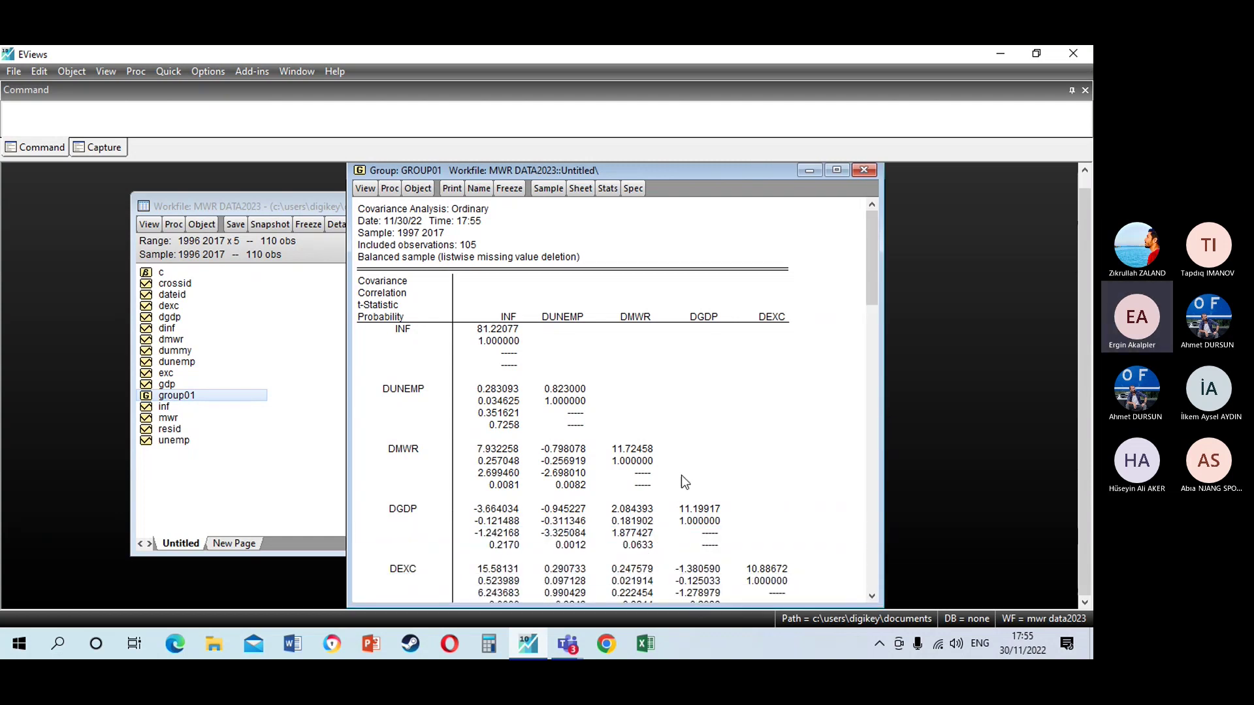
pyautogui.moveTo(568, 172); pyautogui.dragTo(578, 165)
# Examine the covariances, correlations, t-statistics and probabilities for all five variables, and close the group01 window
pyautogui.scroll(-1, 759, 316)
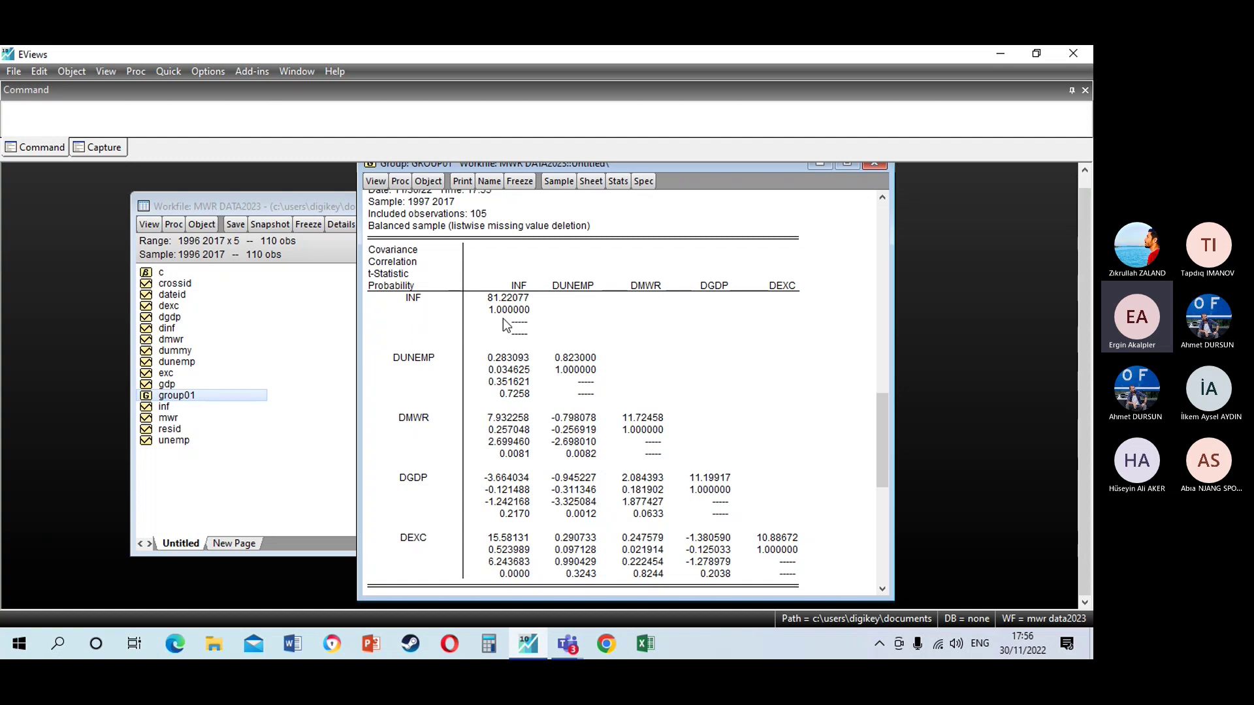
pyautogui.scroll(1, 508, 327)
pyautogui.scroll(-1, 509, 333)
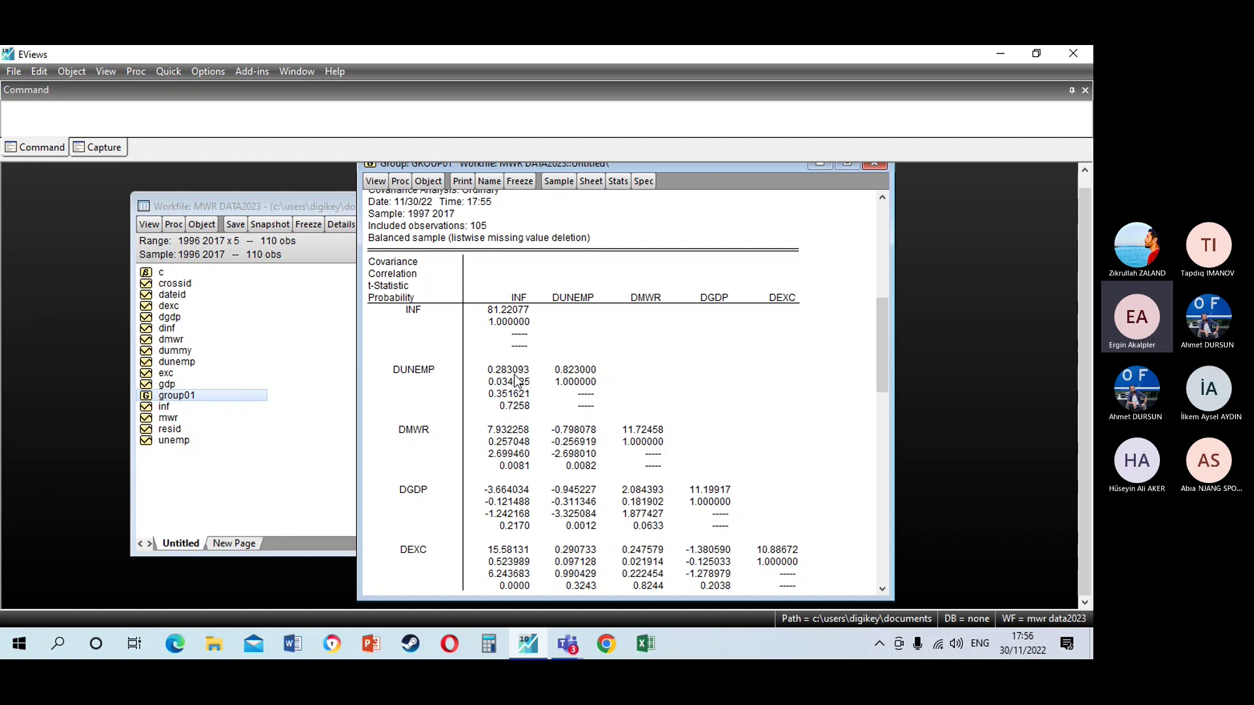
pyautogui.scroll(-1, 510, 457)
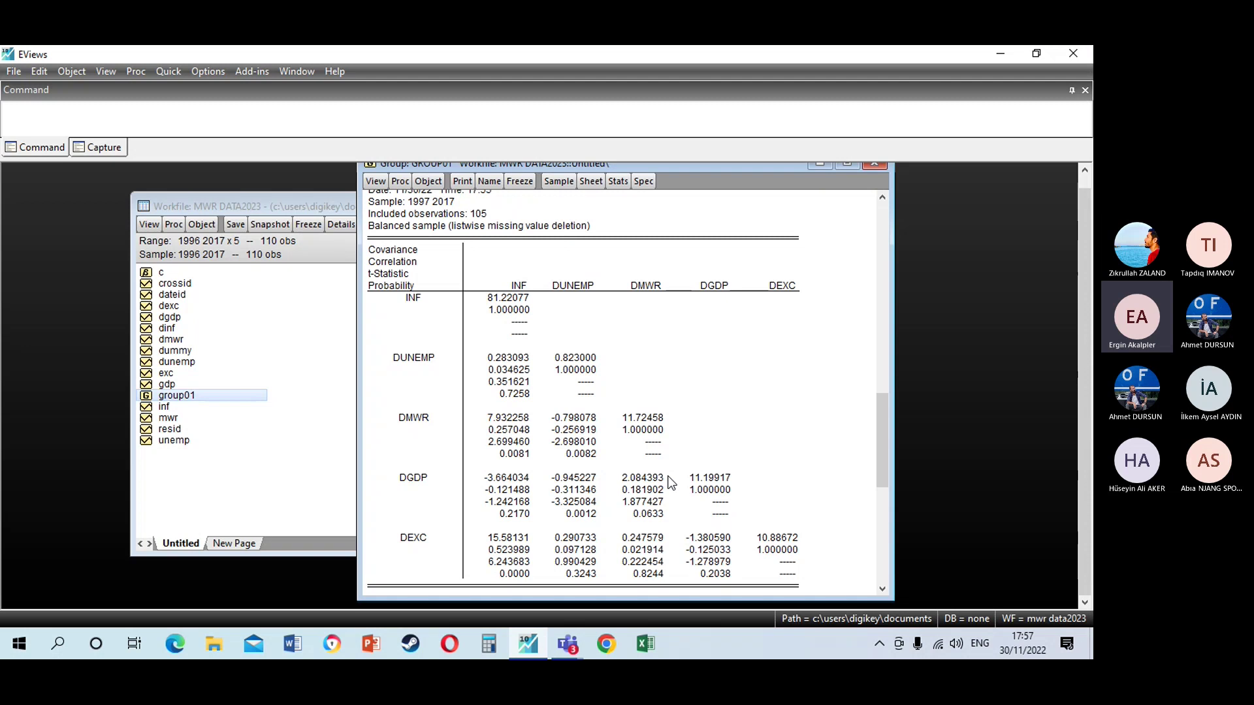
pyautogui.scroll(-1, 613, 468)
pyautogui.scroll(2, 614, 469)
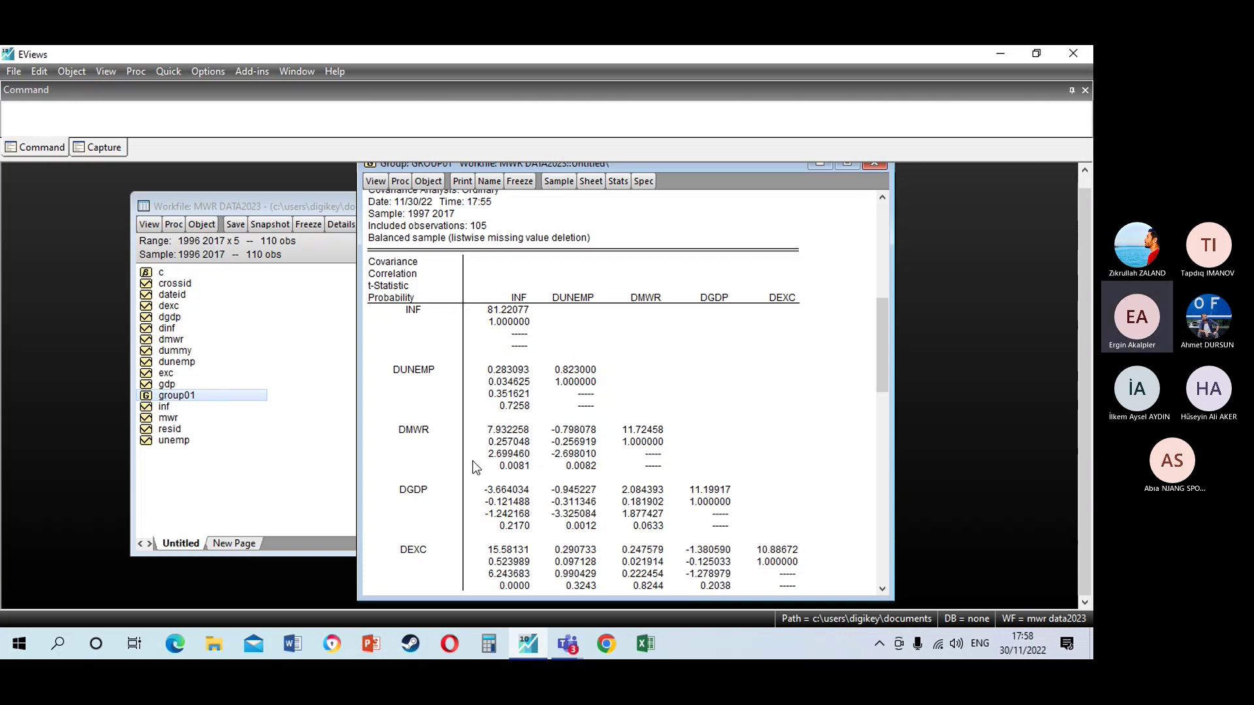
pyautogui.scroll(-2, 567, 415)
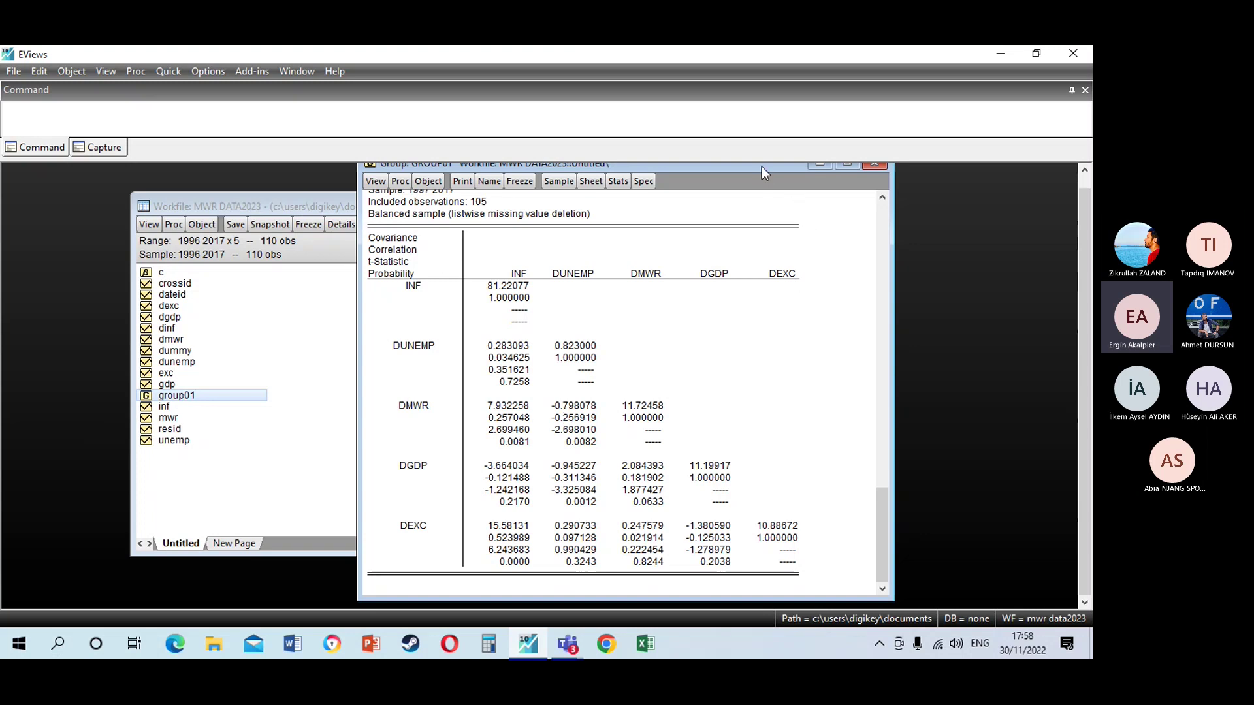
pyautogui.moveTo(761, 166)
pyautogui.mouseDown()
pyautogui.moveTo(789, 207)
pyautogui.moveTo(746, 176)
pyautogui.mouseUp()
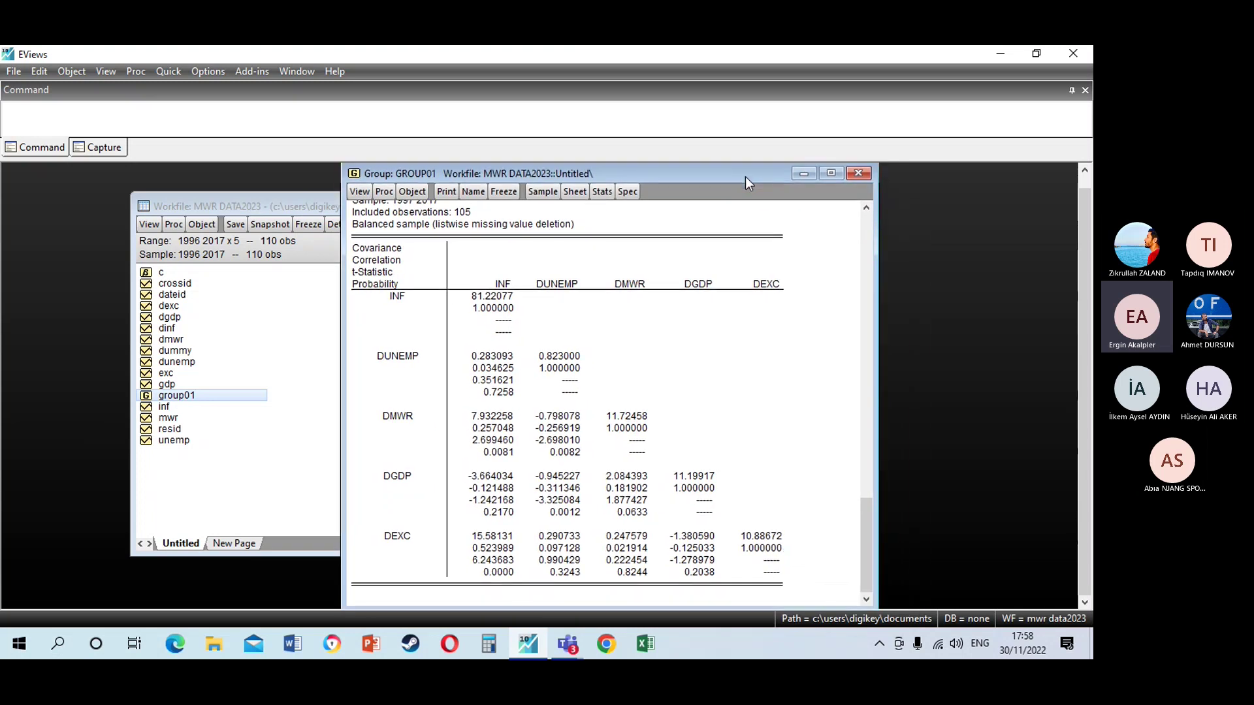
pyautogui.click(858, 174)
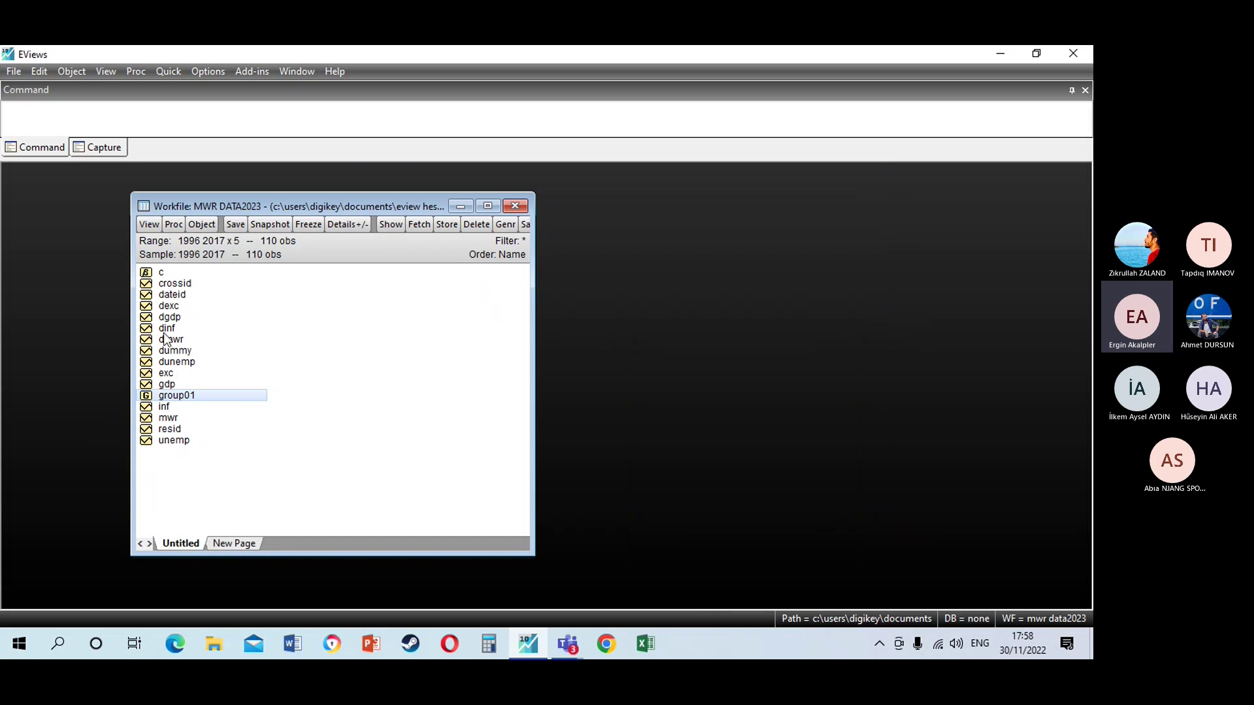
# Reopen group01 and review its available analyses and the series observations across all five cross-sections
pyautogui.doubleClick(176, 396)
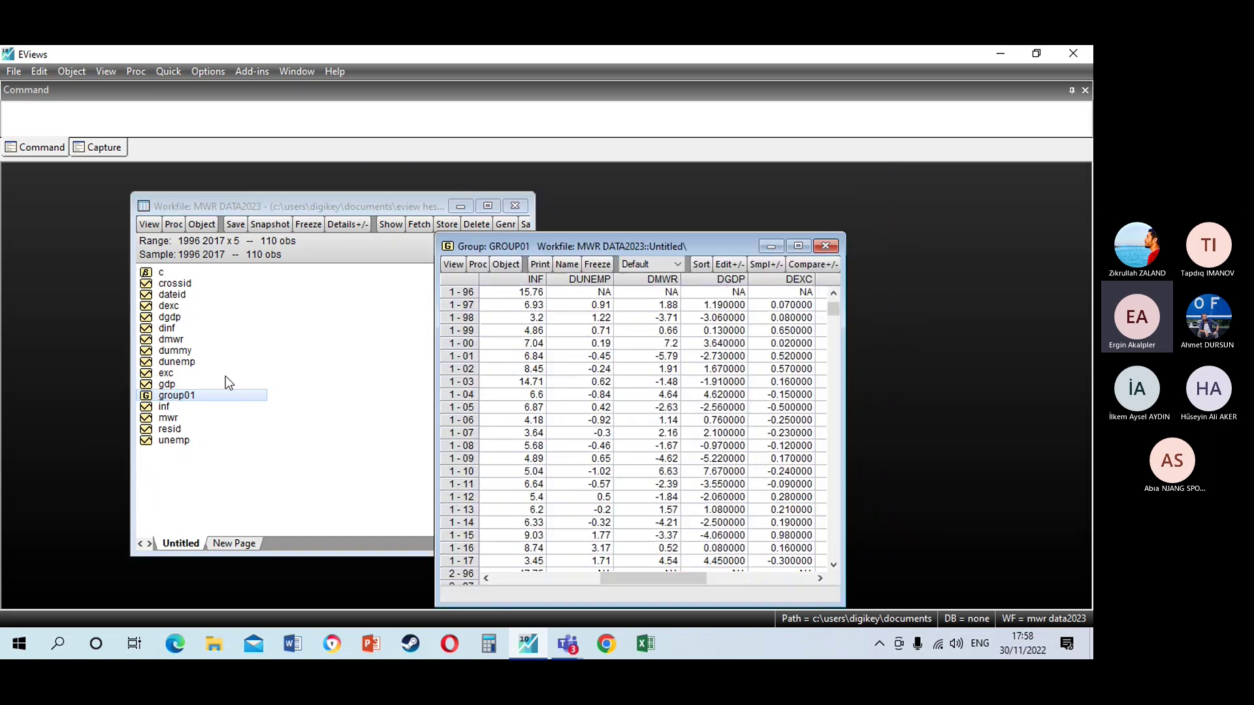
pyautogui.click(460, 263)
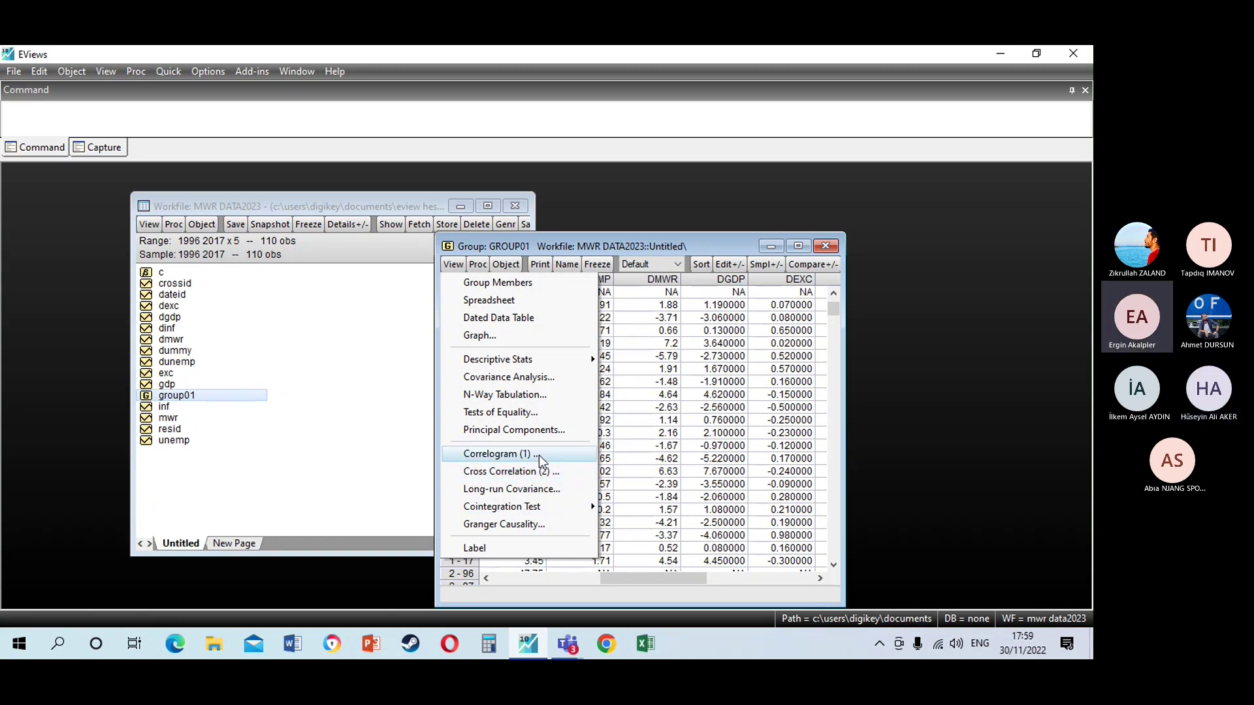
pyautogui.click(637, 407)
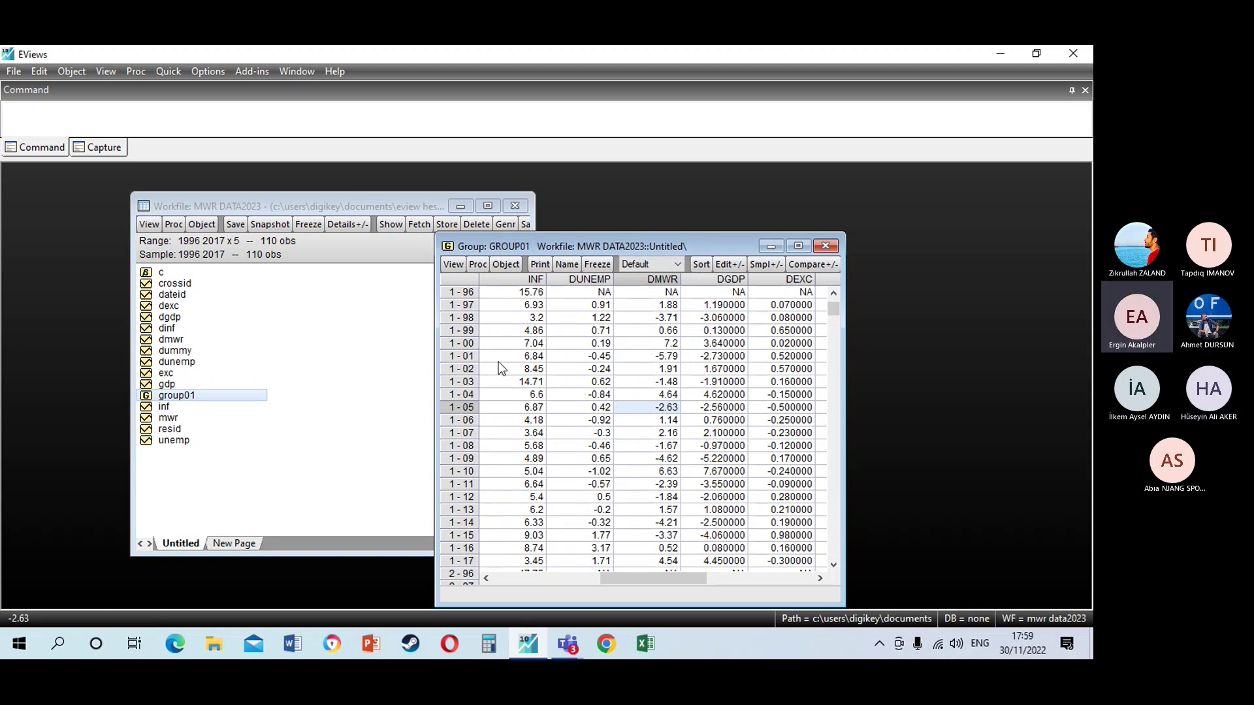
pyautogui.scroll(-20, 508, 358)
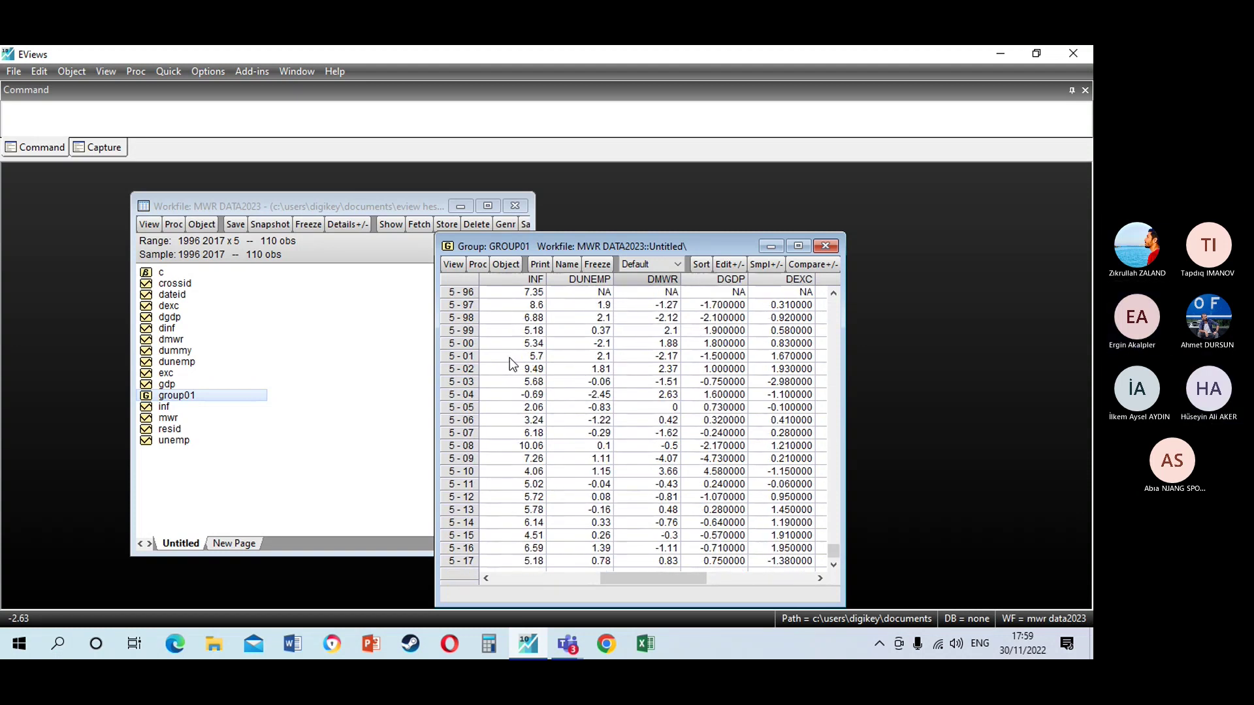
pyautogui.scroll(20, 509, 358)
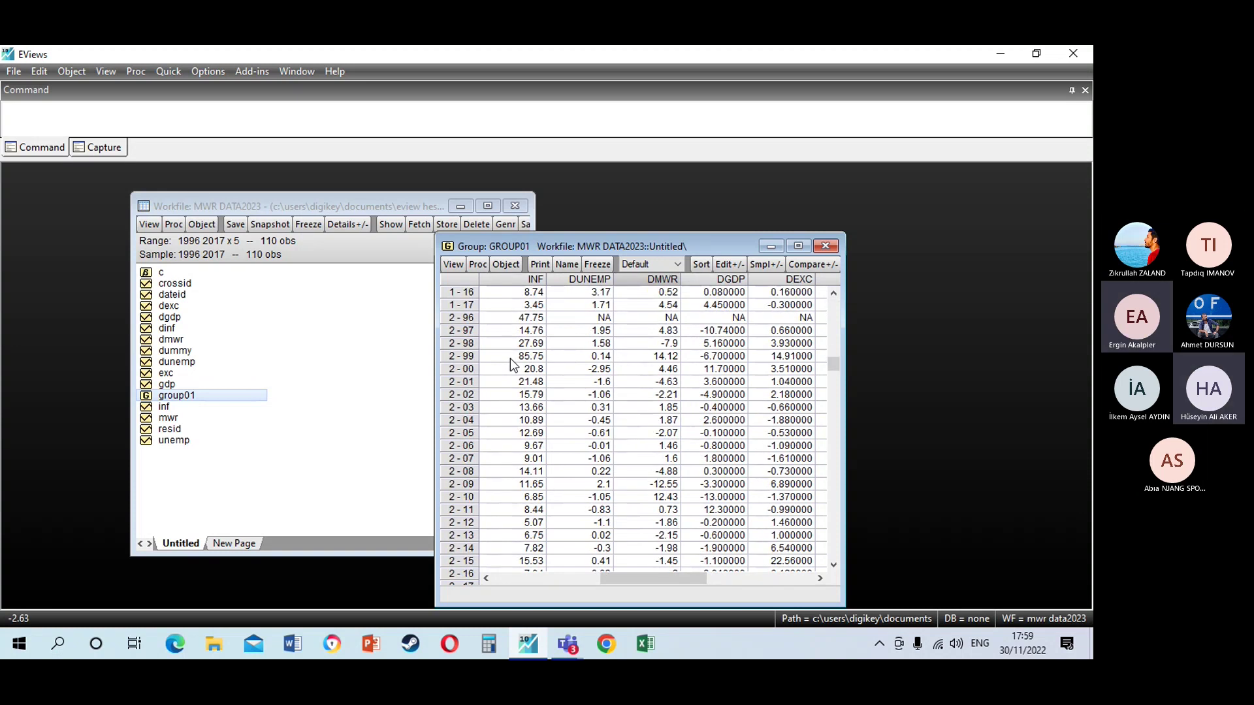
pyautogui.scroll(-15, 511, 358)
pyautogui.scroll(20, 511, 358)
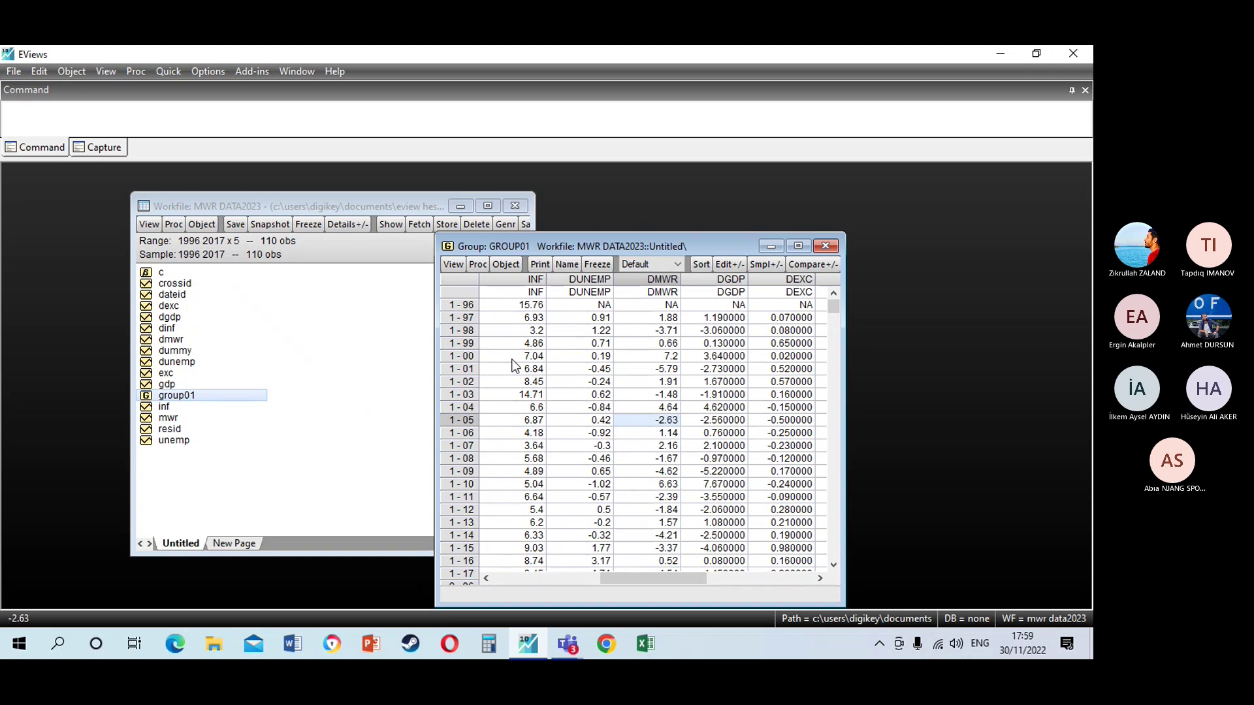
pyautogui.click(450, 263)
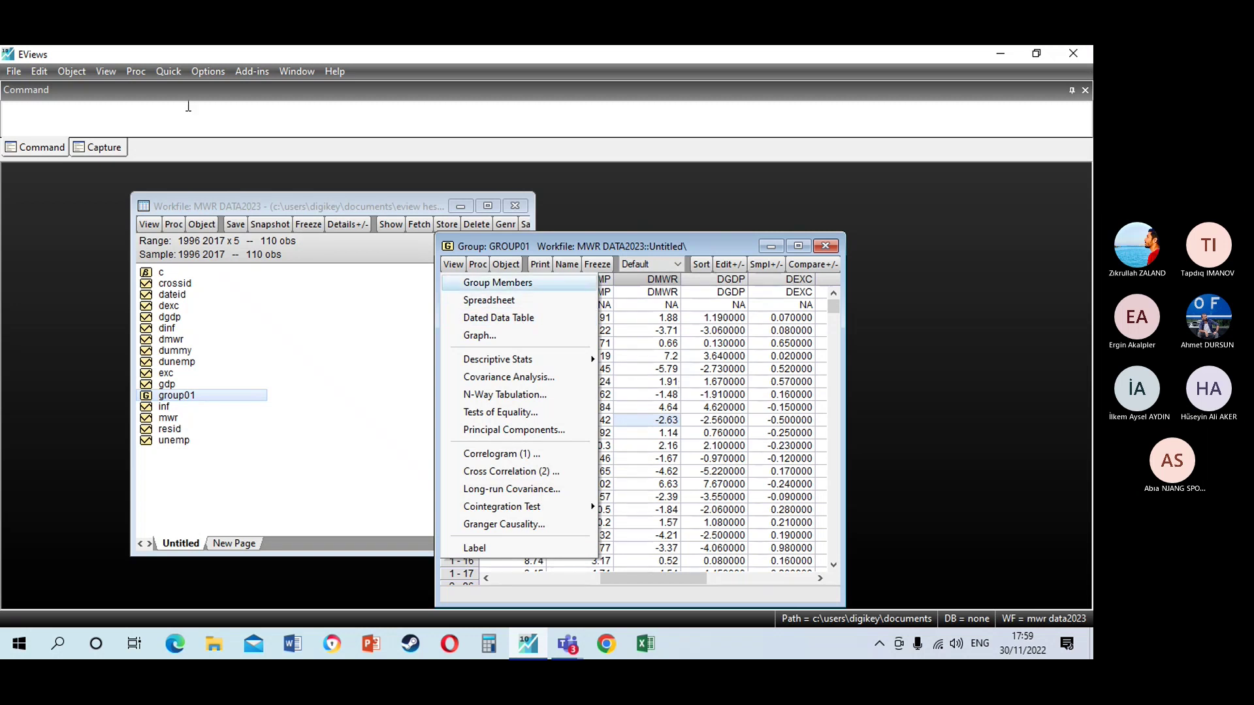
# Specify a new equation with dgdp dexc dmwr dunemp inf pasted in and PMG/ARDL as the estimation method
pyautogui.click(168, 72)
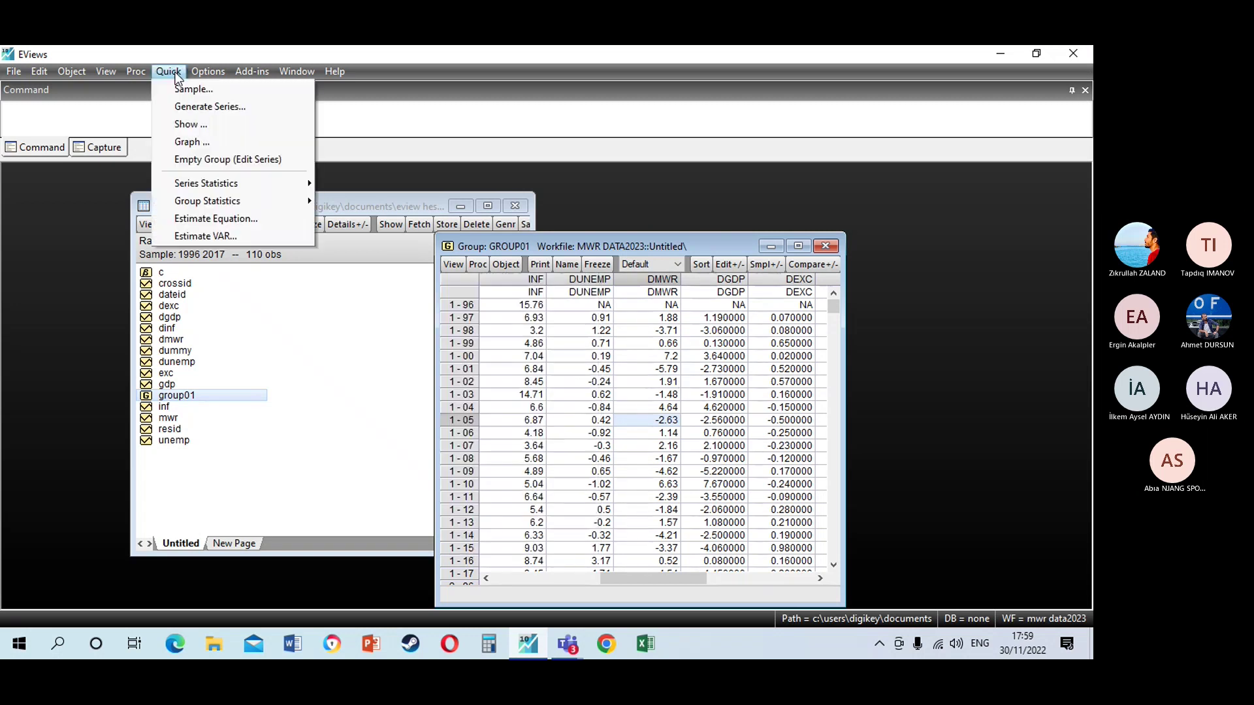
pyautogui.click(238, 218)
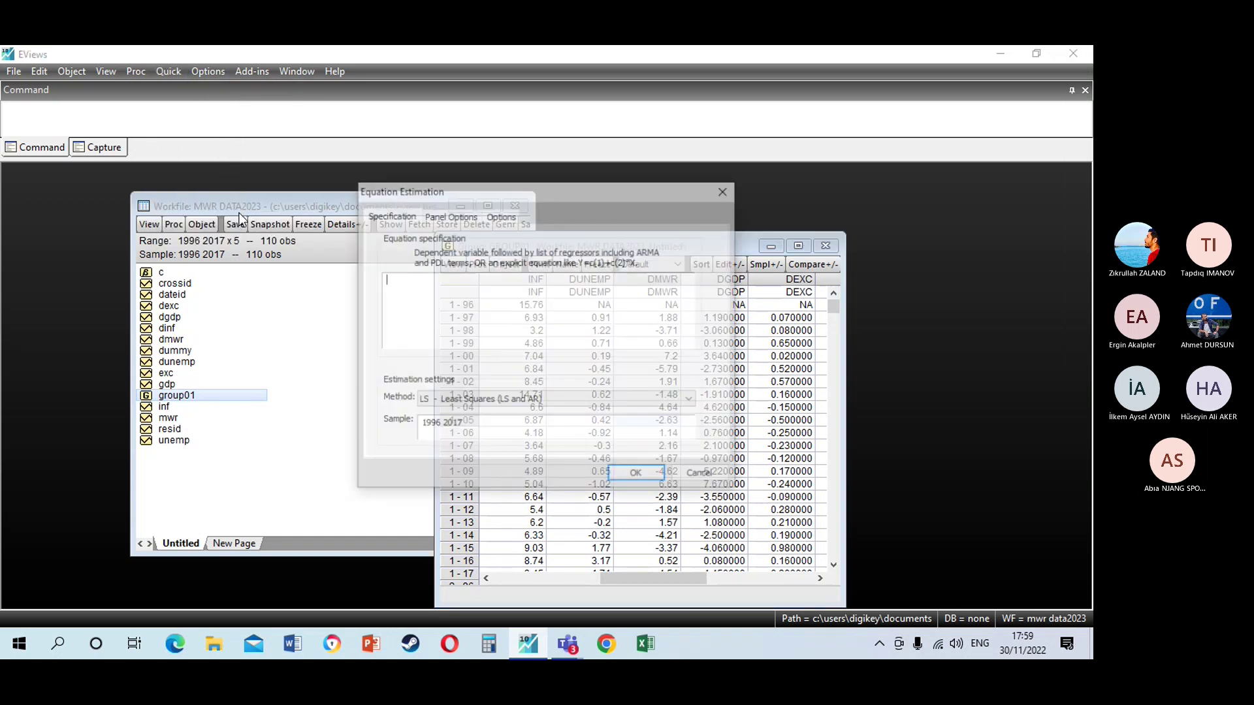
pyautogui.click(449, 216)
pyautogui.click(392, 216)
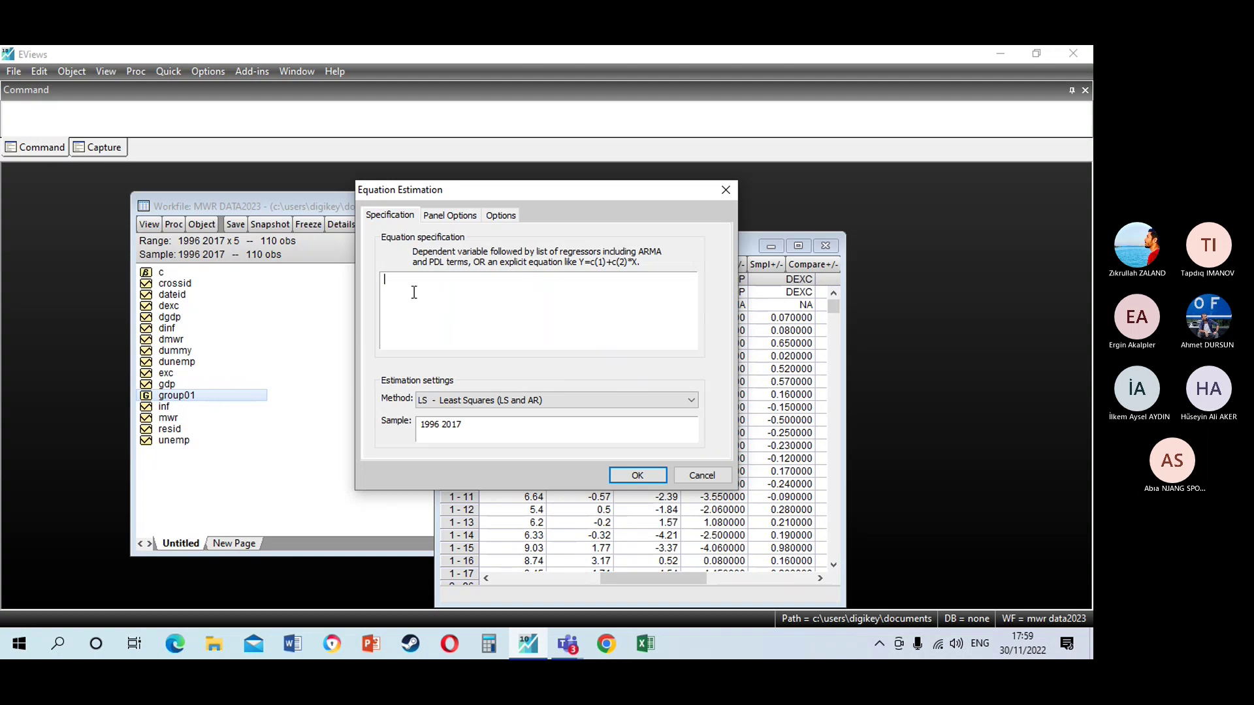
pyautogui.rightClick(414, 294)
pyautogui.click(453, 388)
pyautogui.click(672, 401)
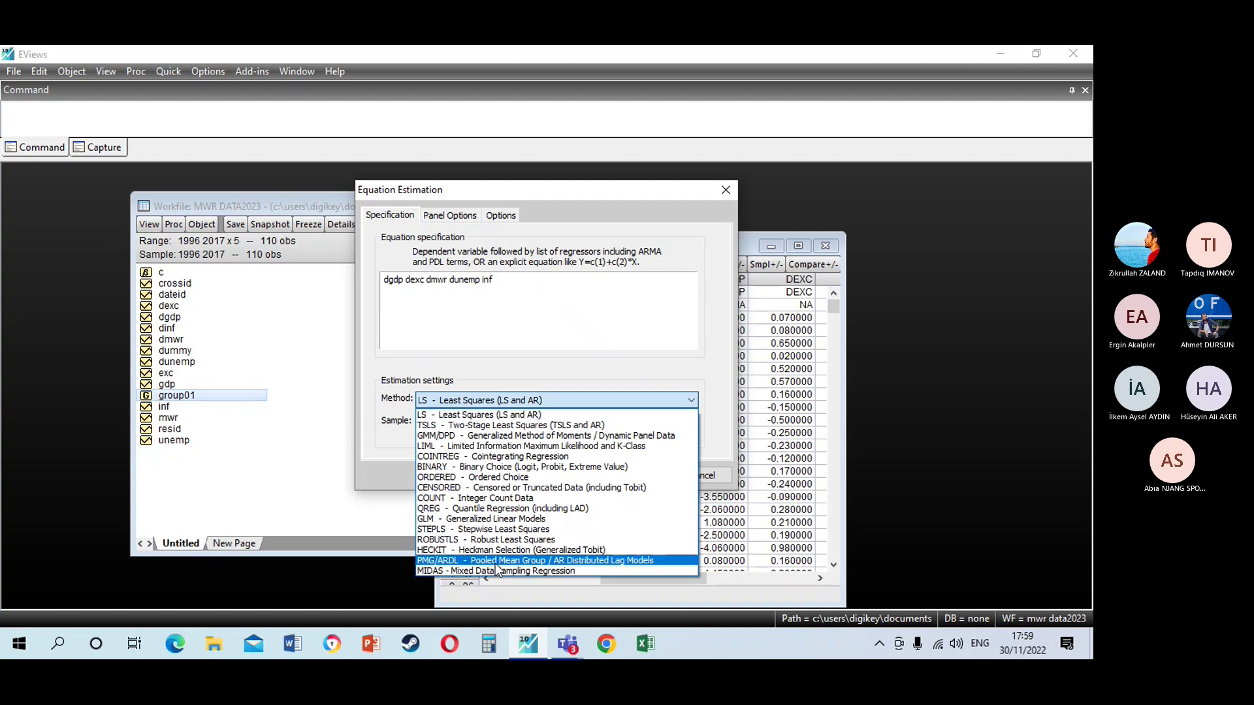
pyautogui.click(494, 565)
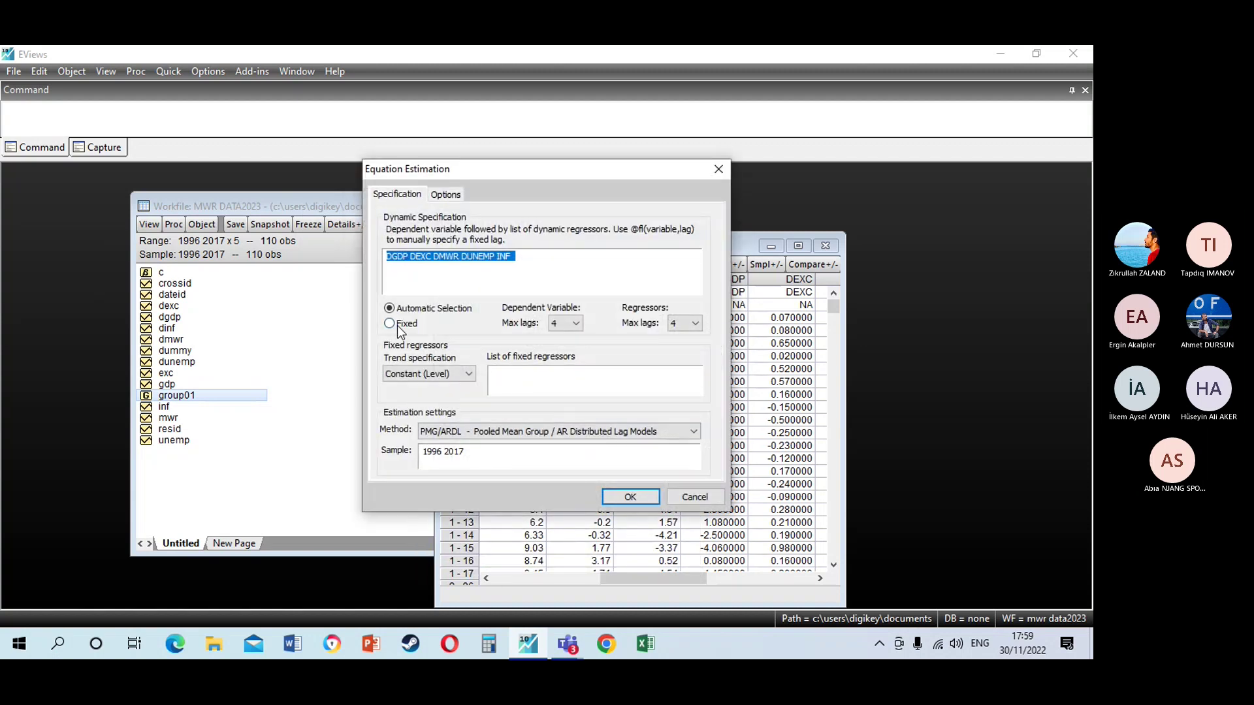
pyautogui.click(396, 324)
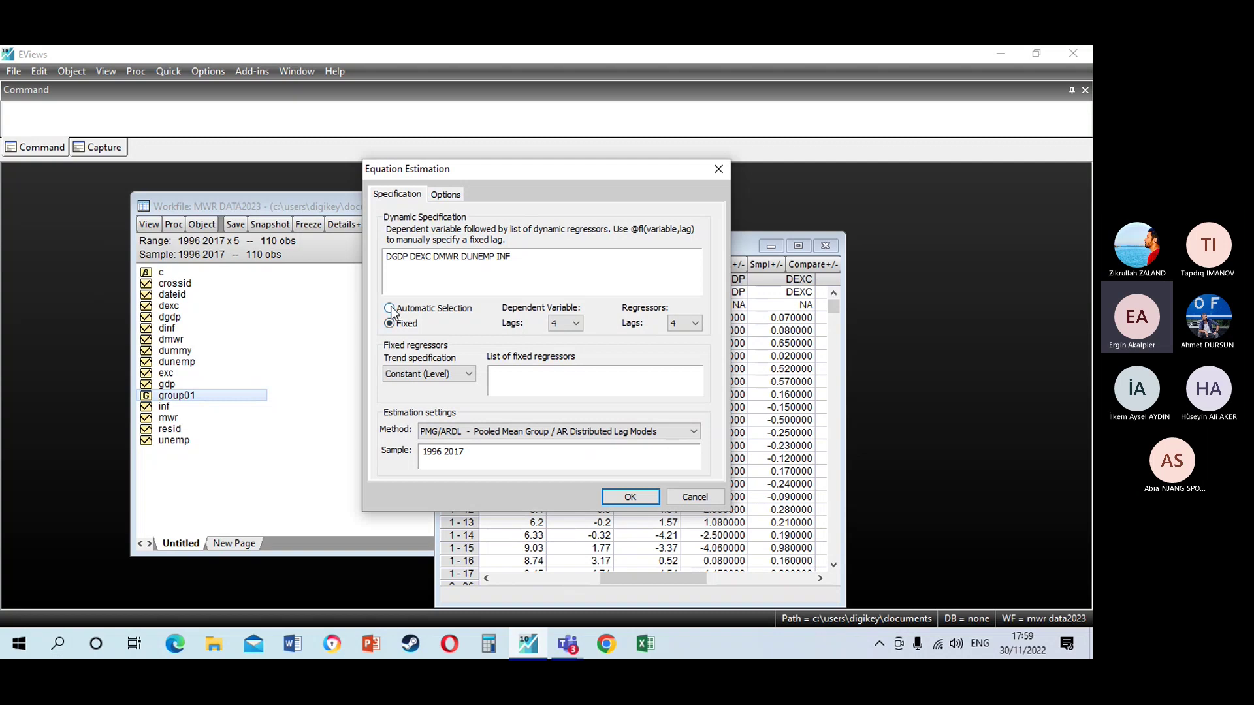
pyautogui.click(390, 309)
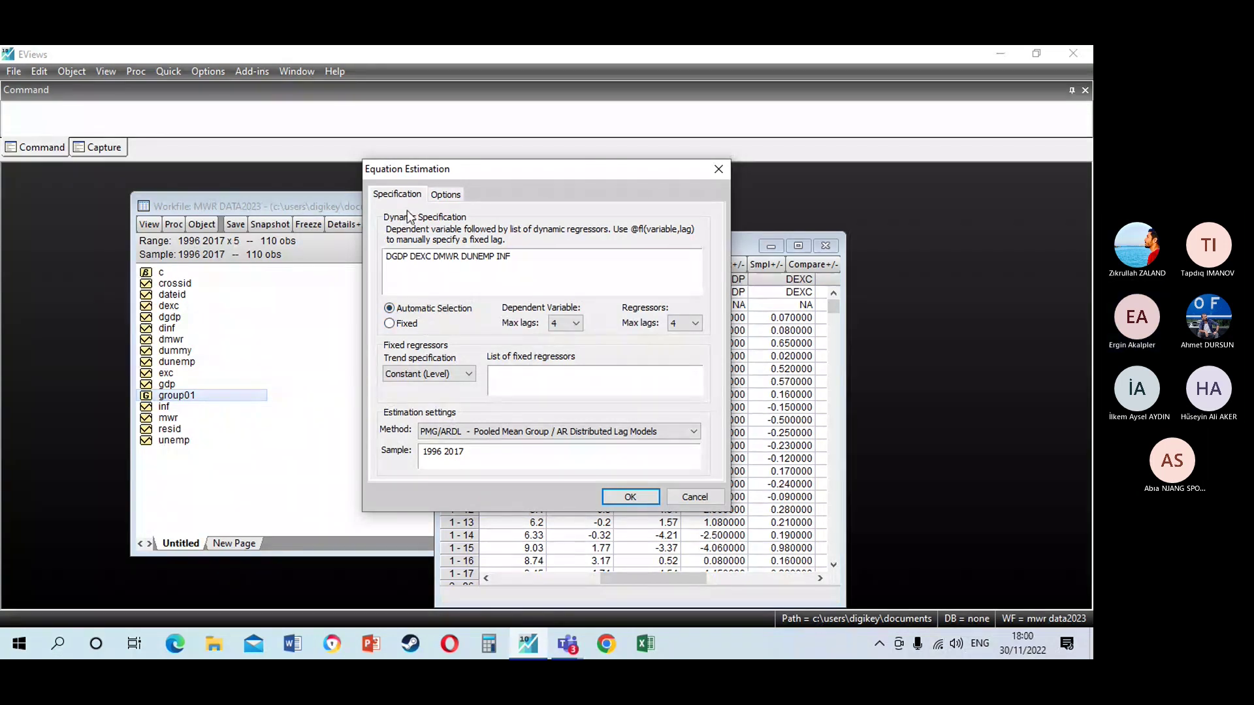
pyautogui.click(443, 196)
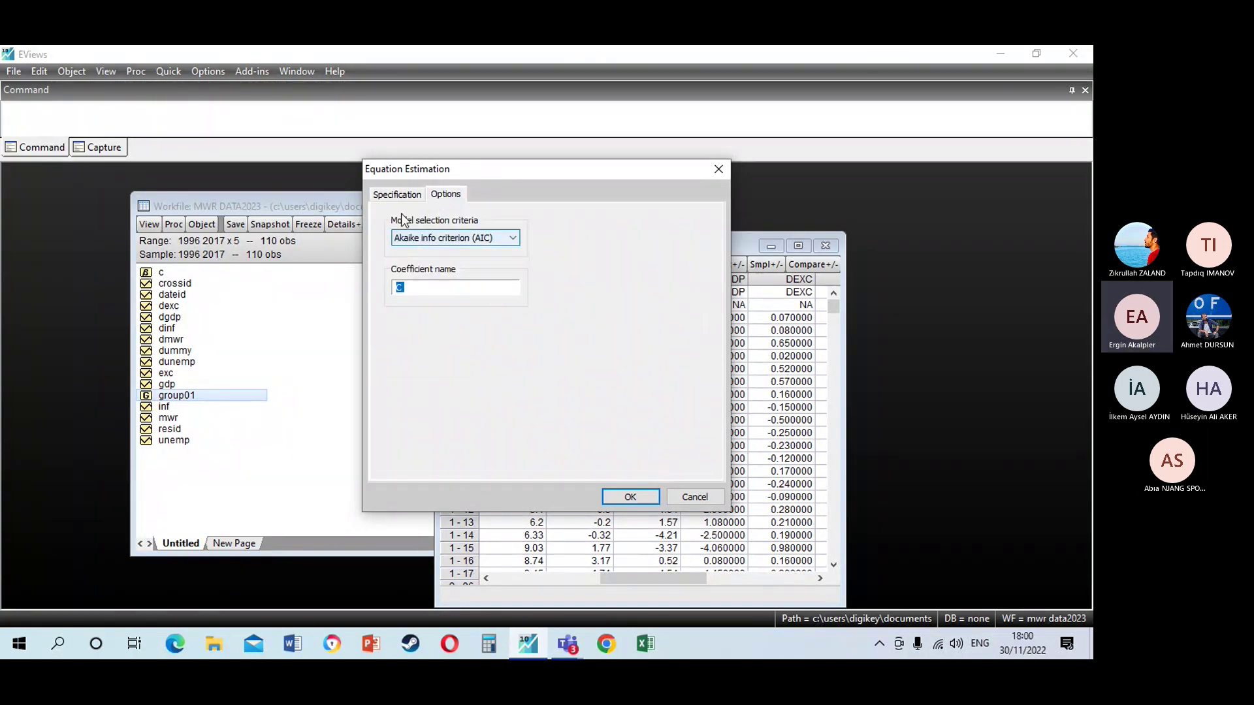
pyautogui.click(386, 194)
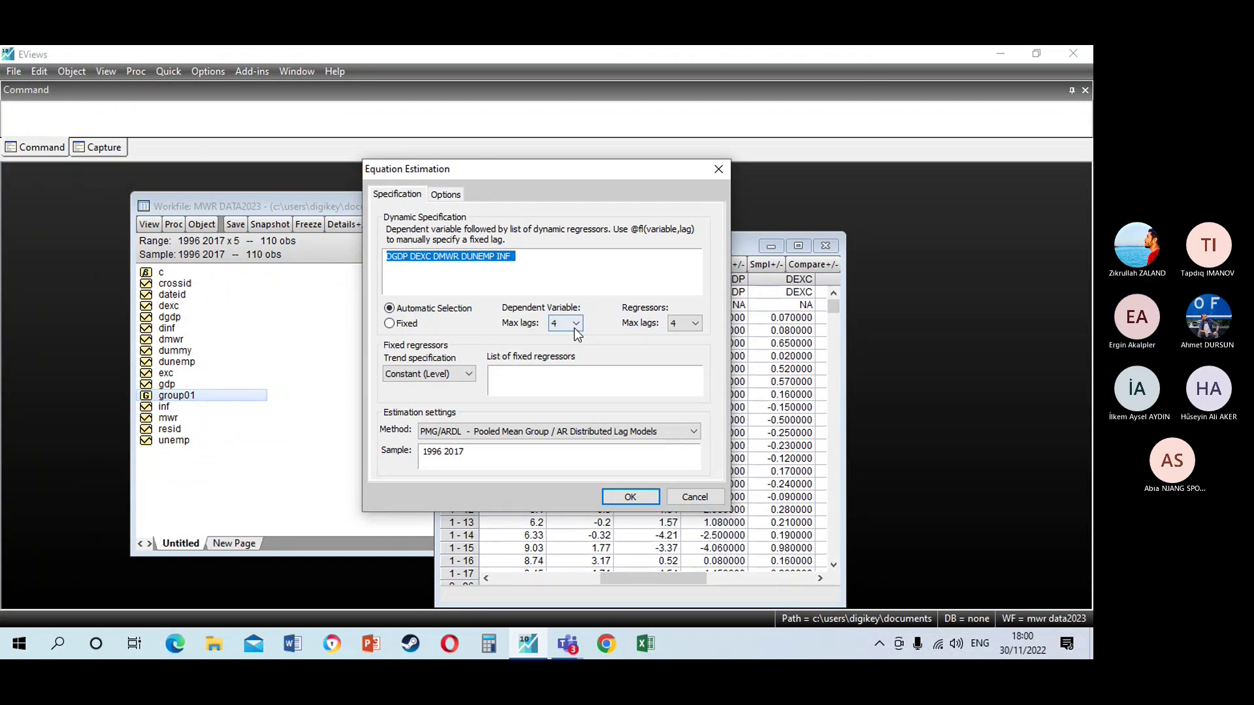
# Set the maximum lags to 1 for both the dependent variable and the regressors, and estimate the model
pyautogui.click(577, 325)
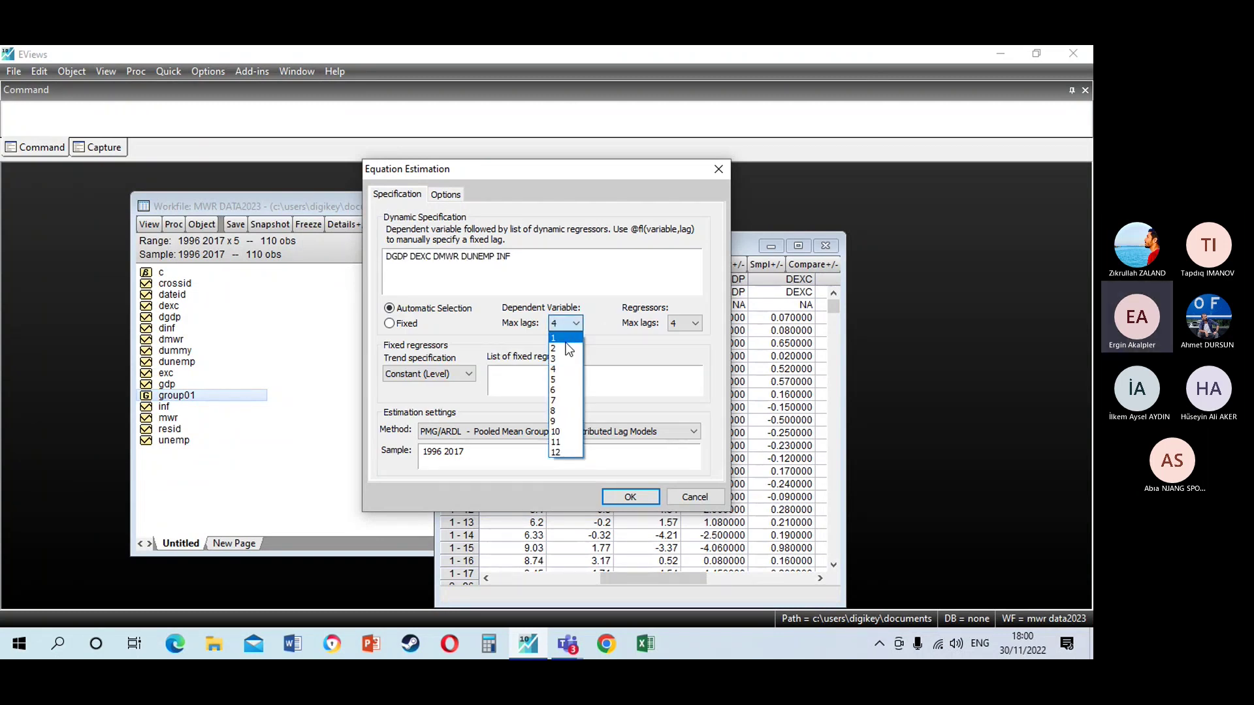
pyautogui.click(562, 338)
pyautogui.click(669, 327)
pyautogui.click(676, 338)
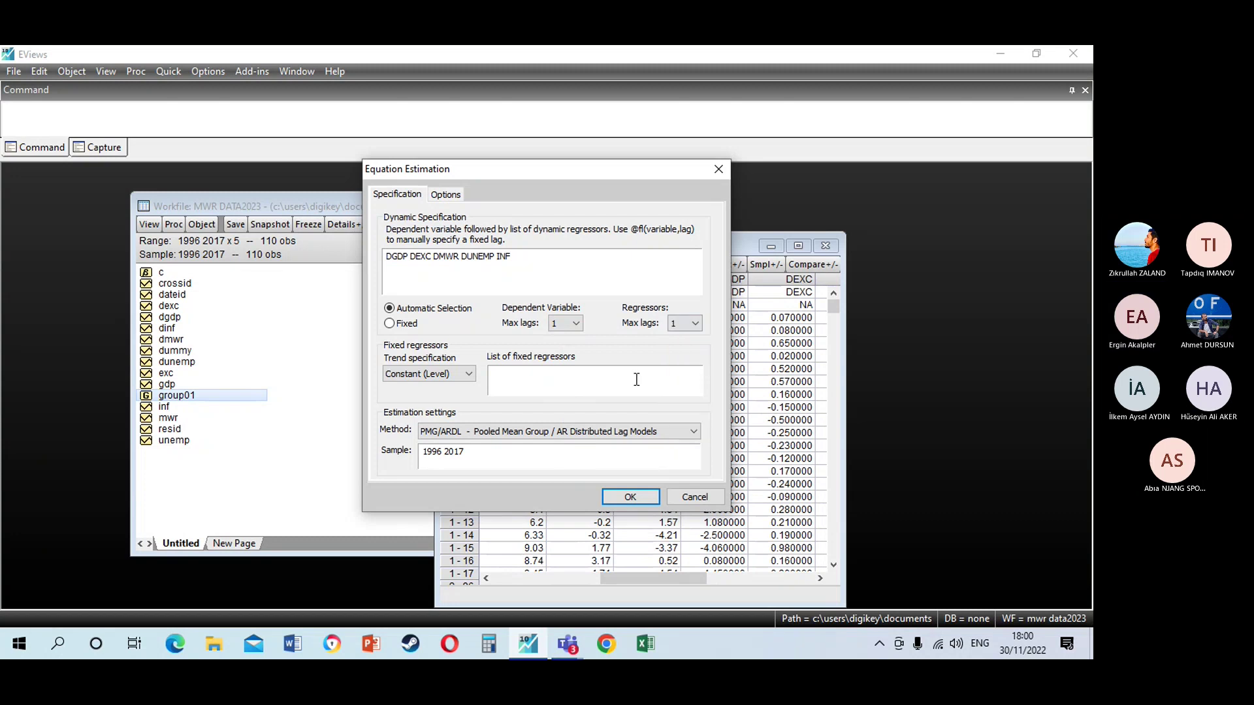
pyautogui.click(631, 497)
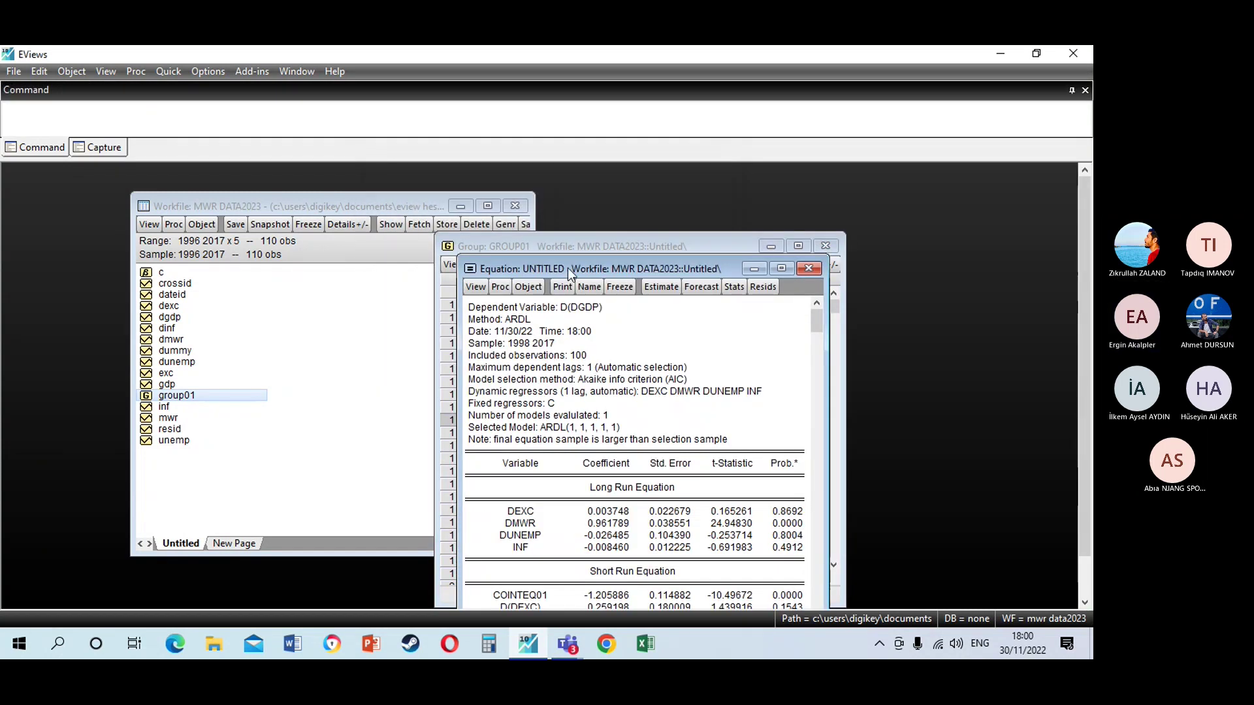
# Move the equation window clear of the group data and examine the long-run and short-run ARDL estimates and model header
pyautogui.moveTo(544, 178); pyautogui.dragTo(359, 158)
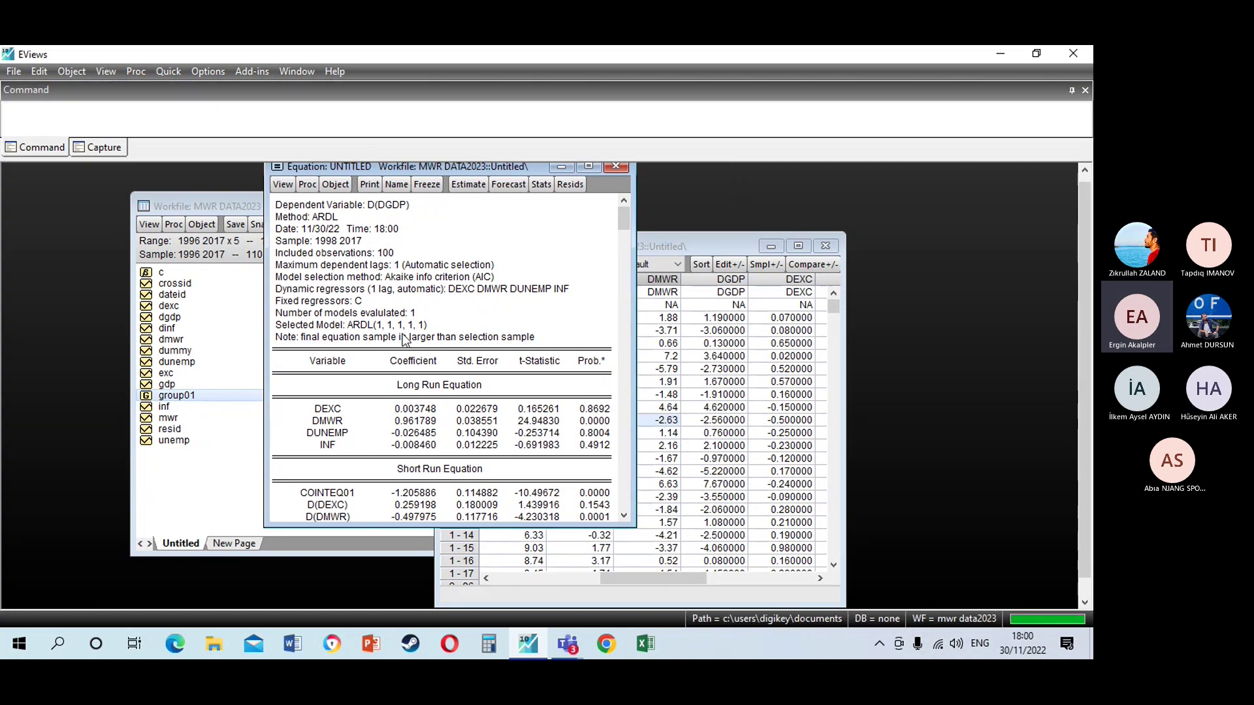
pyautogui.scroll(-1, 408, 343)
pyautogui.scroll(-4, 408, 343)
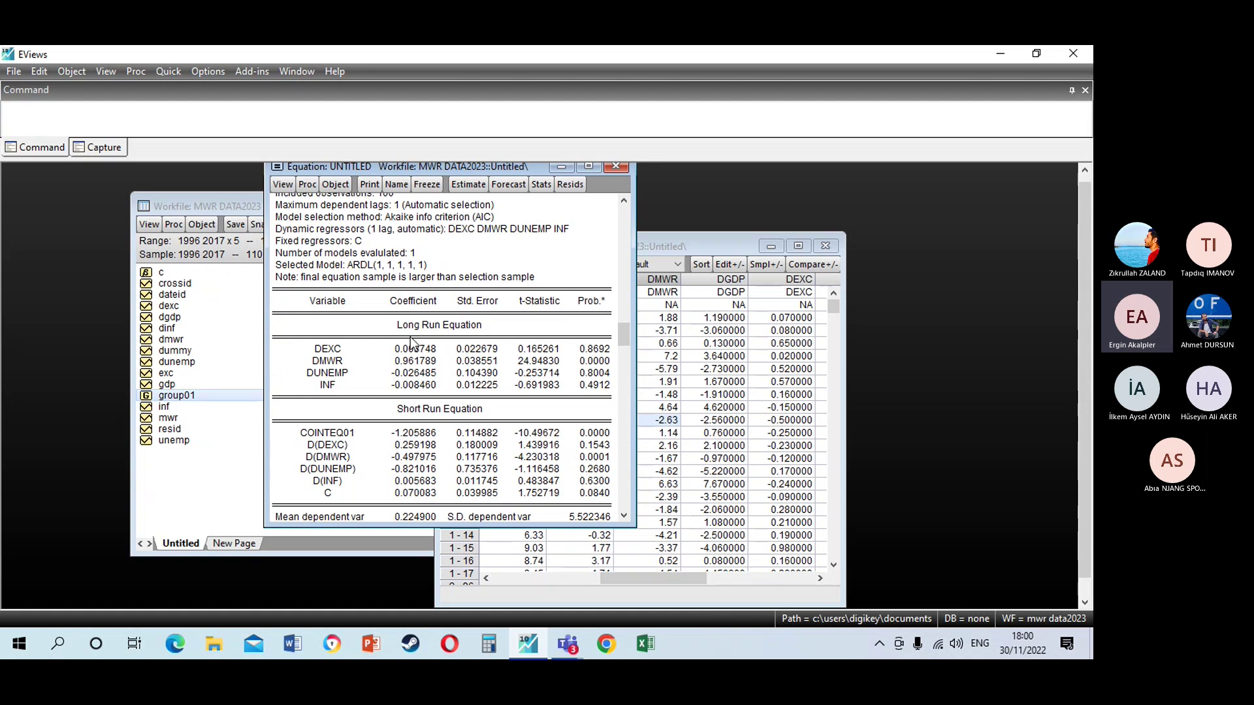
pyautogui.scroll(-3, 411, 340)
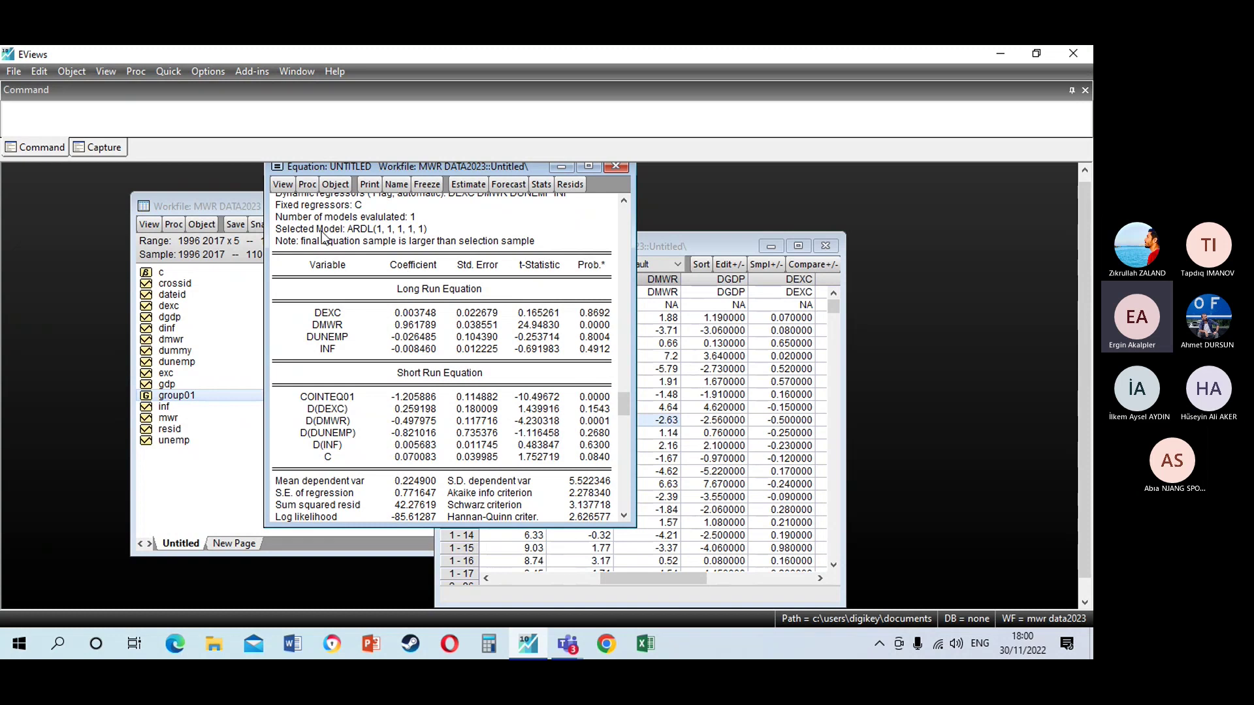
pyautogui.scroll(4, 364, 307)
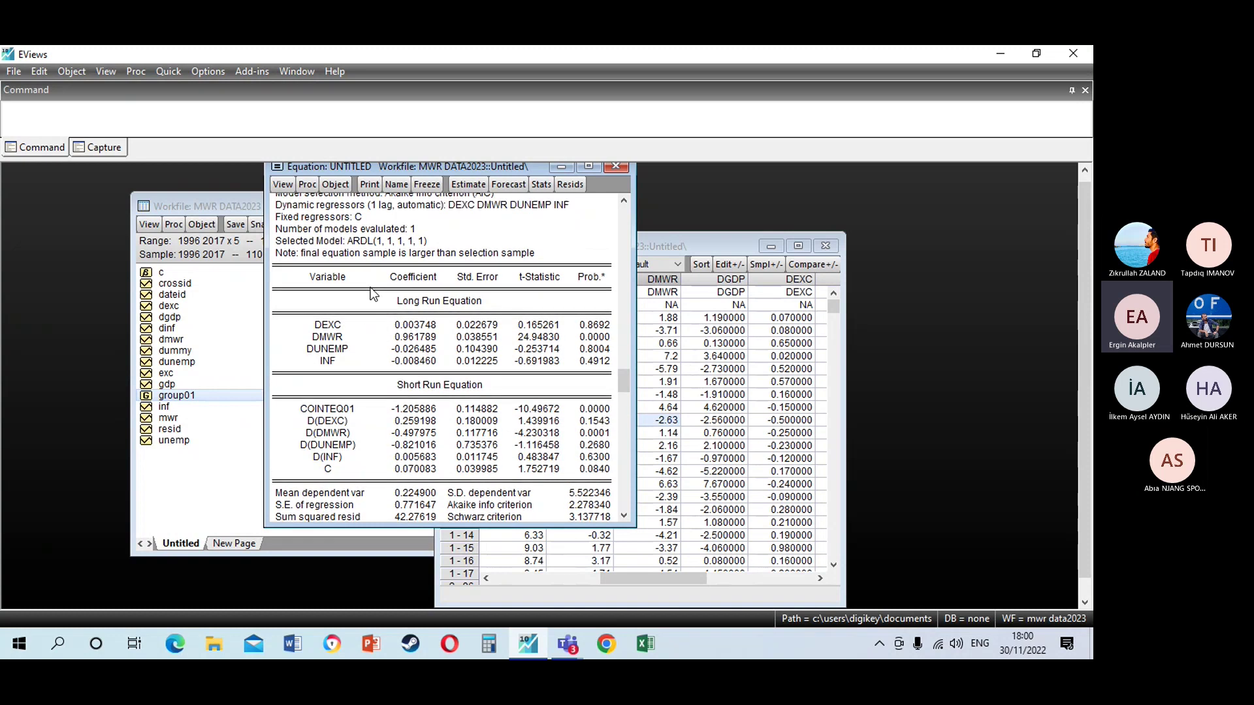
pyautogui.scroll(2, 382, 240)
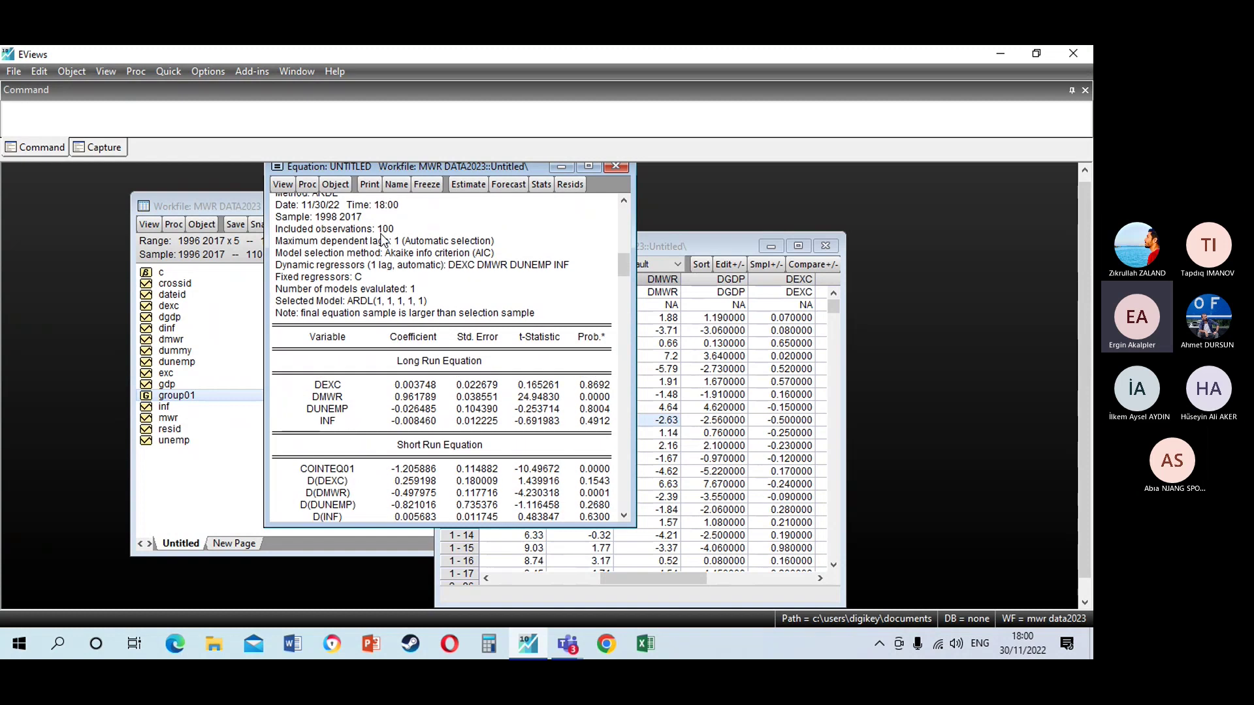
pyautogui.scroll(1, 320, 218)
pyautogui.scroll(1, 320, 218)
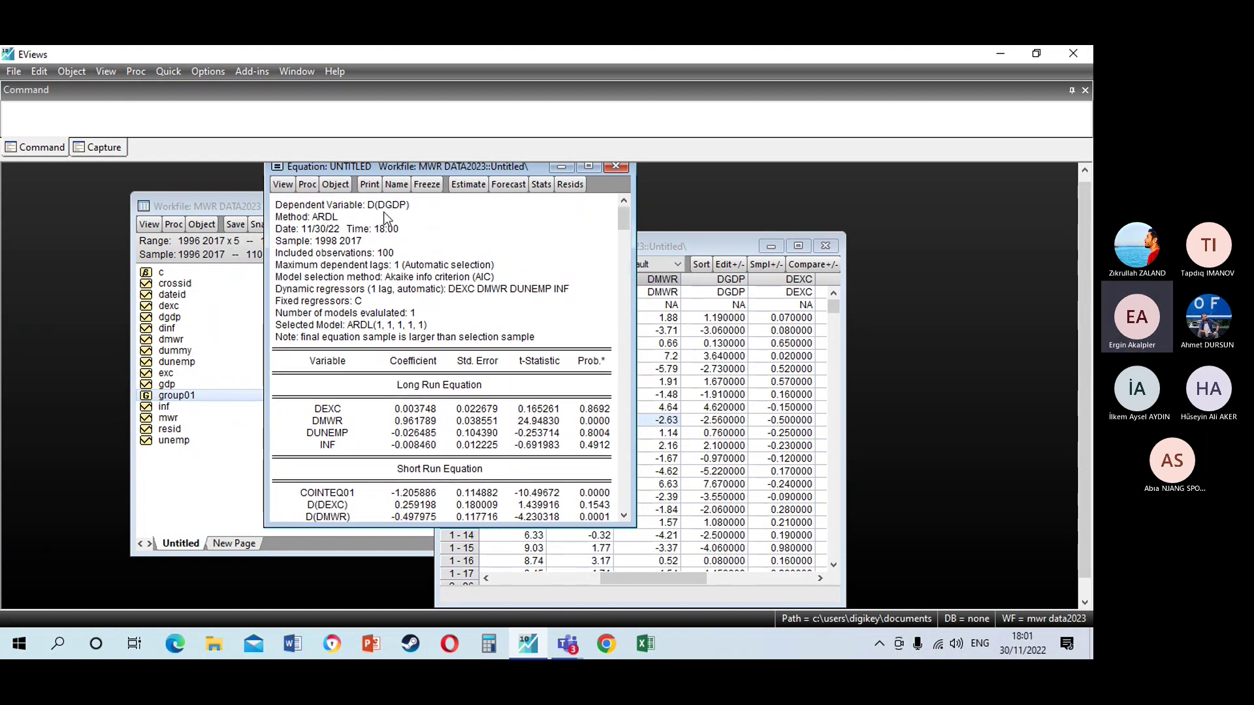
# Examine the ARDL output's long-run and short-run coefficients with their probabilities, down to the fit statistics and information criteria
pyautogui.scroll(-1, 338, 341)
pyautogui.scroll(-1, 337, 344)
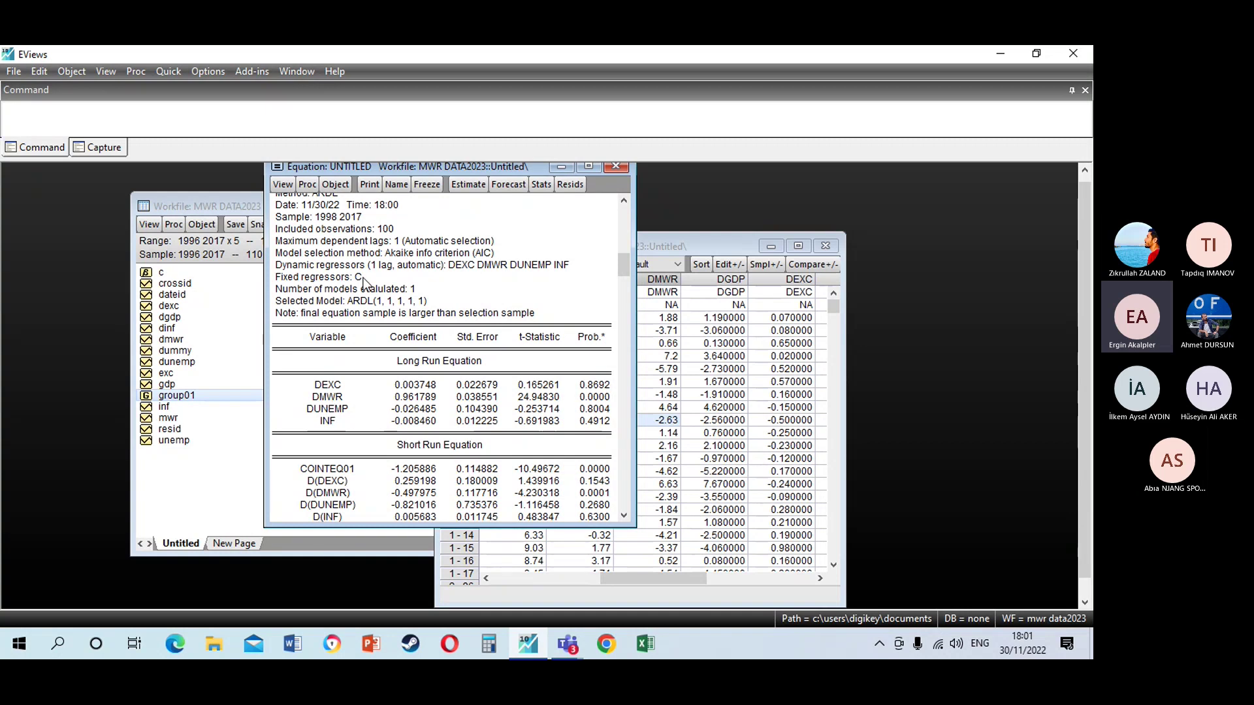
pyautogui.scroll(1, 364, 283)
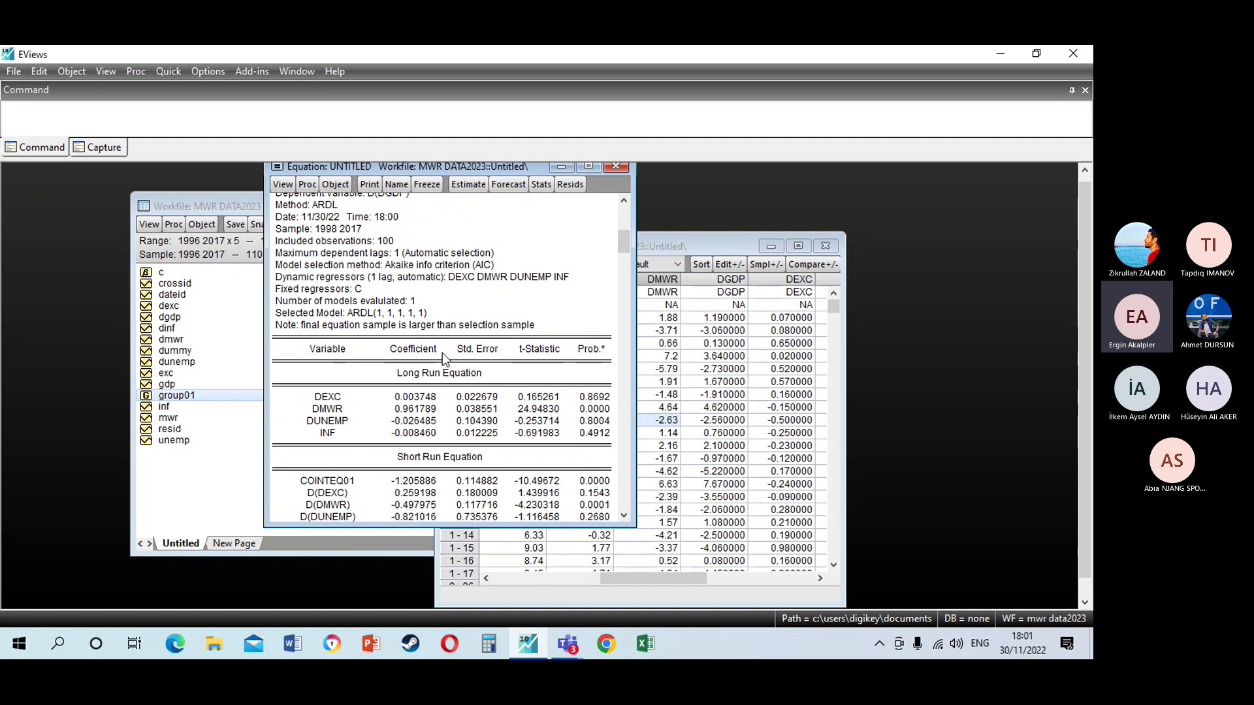
pyautogui.scroll(-1, 442, 352)
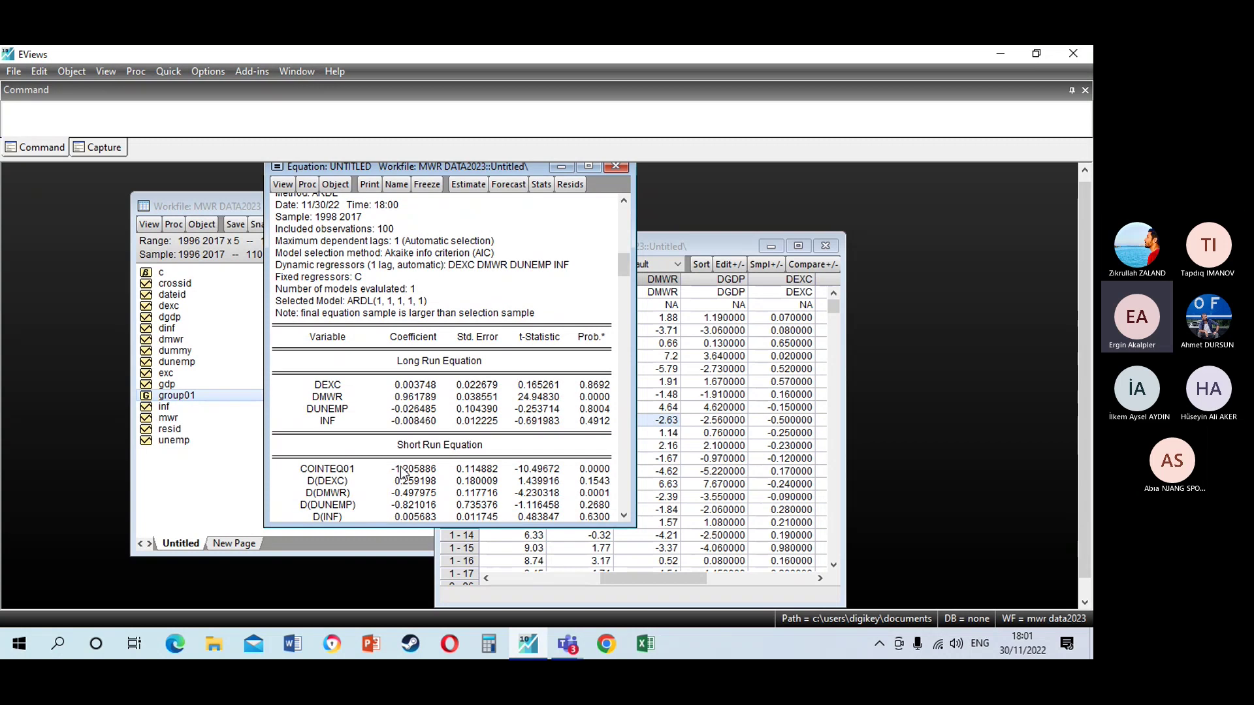
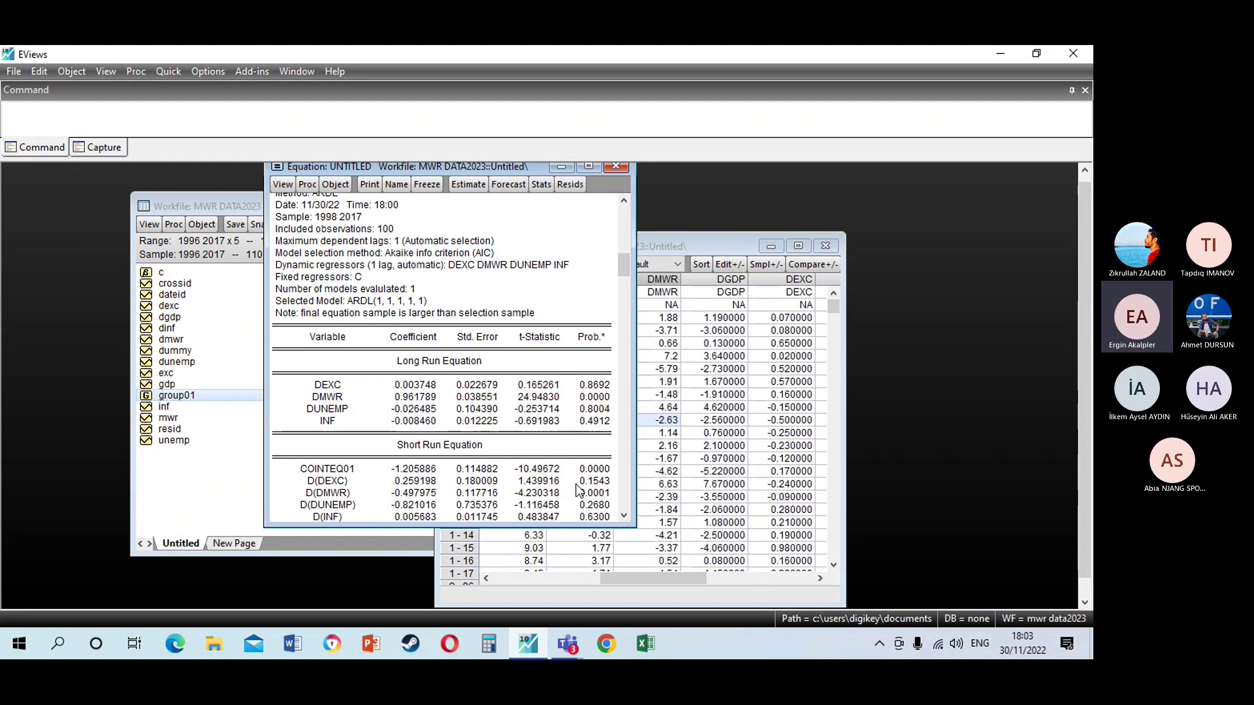
pyautogui.scroll(-2, 578, 483)
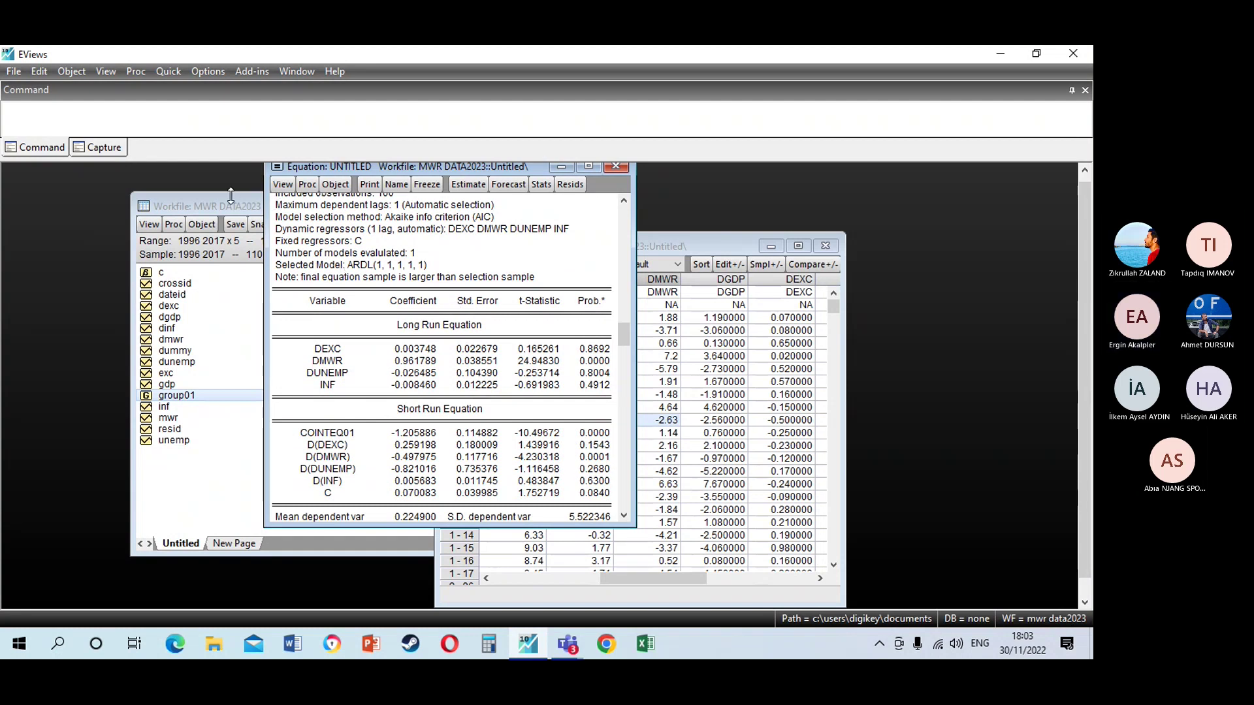
pyautogui.scroll(-1, 348, 254)
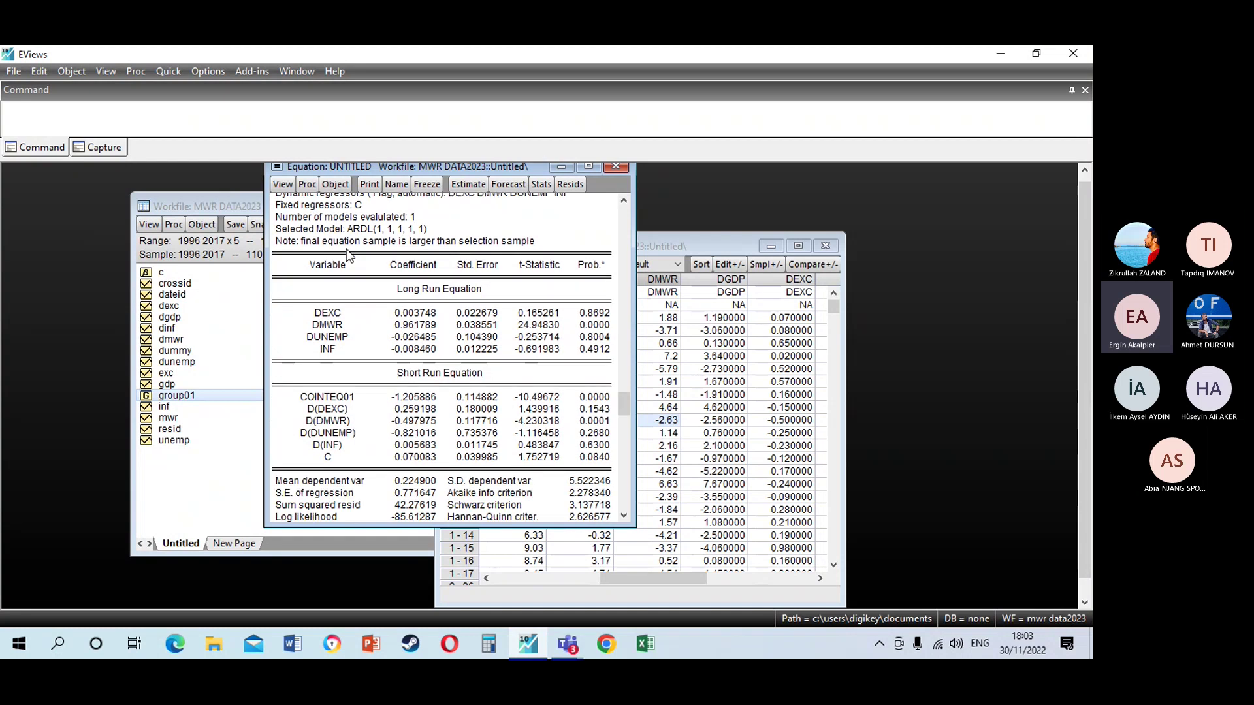
# Display the equation's cross-section short-run coefficients and widen its window to show the t-statistic and probability columns
pyautogui.click(279, 185)
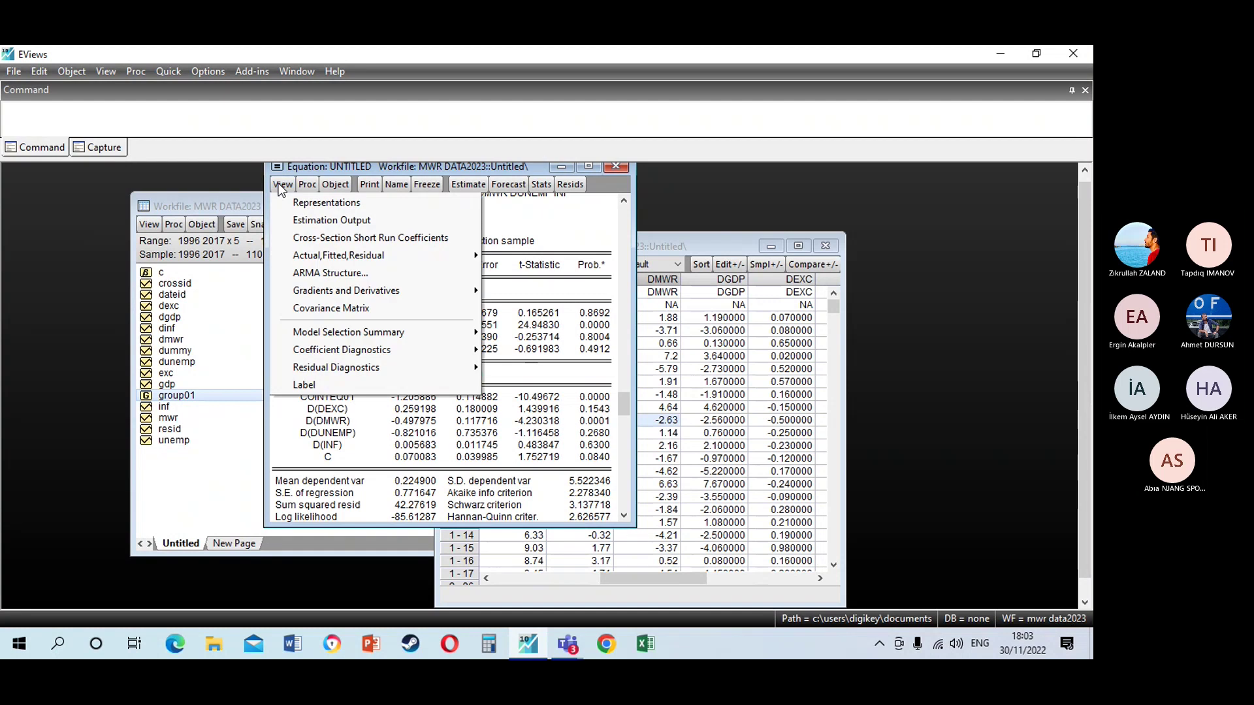
pyautogui.click(355, 239)
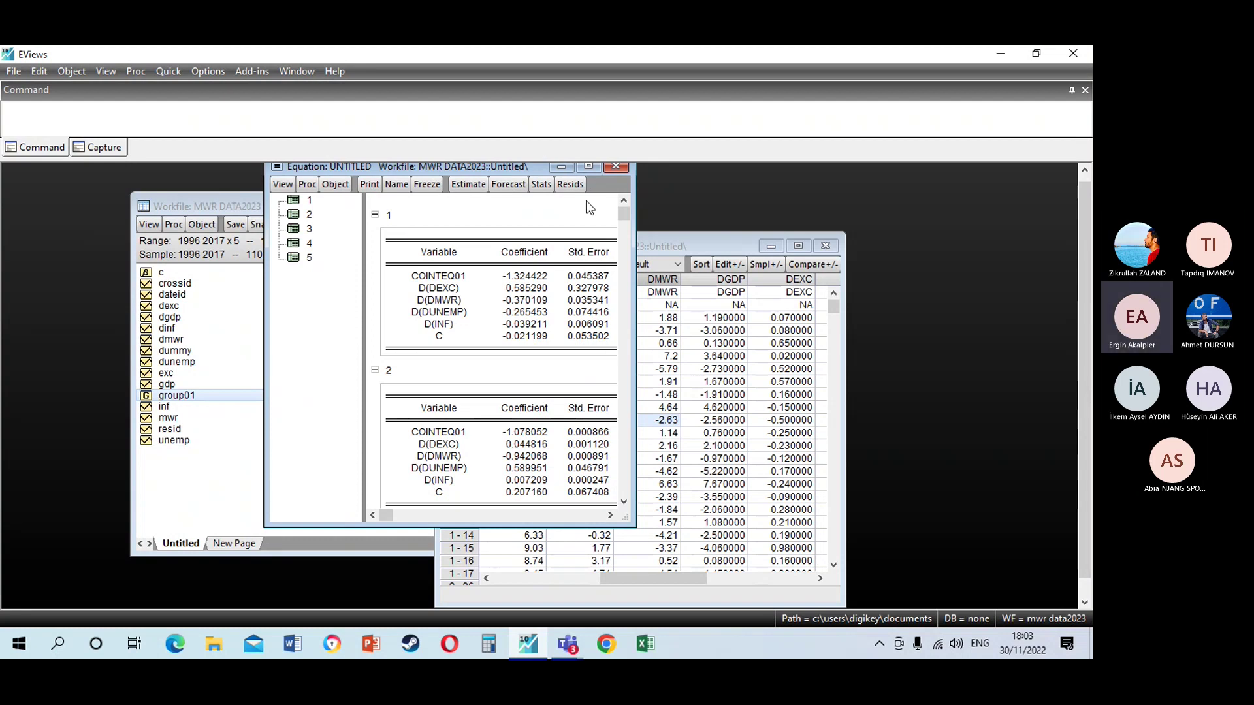
pyautogui.moveTo(633, 285); pyautogui.dragTo(919, 286)
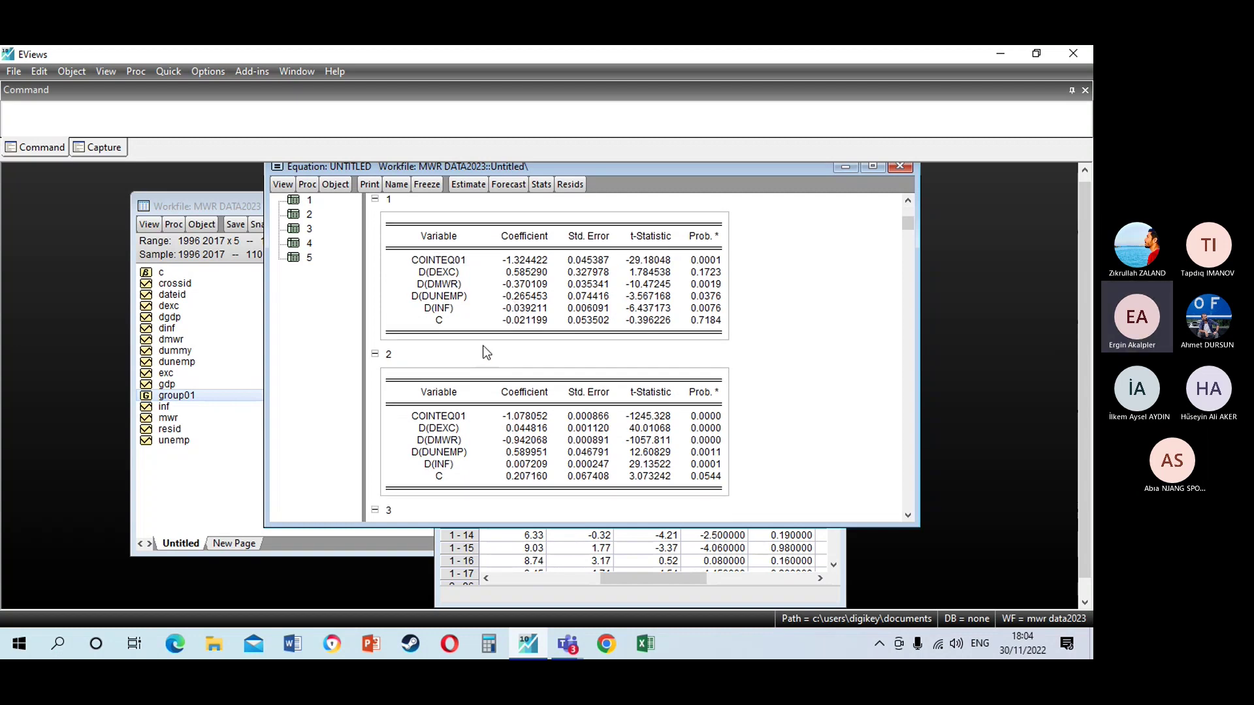
# Examine the short-run coefficients, error-correction terms and probabilities for all five cross-sections
pyautogui.scroll(-1, 492, 352)
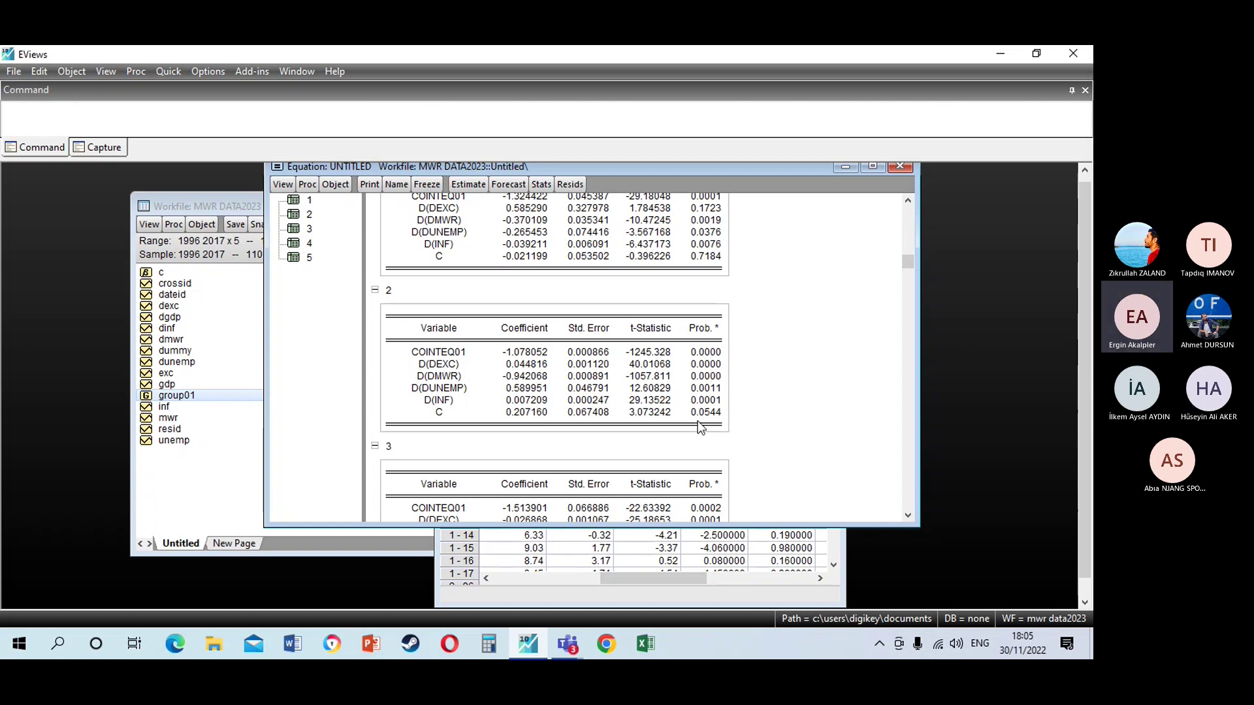
pyautogui.scroll(-3, 610, 403)
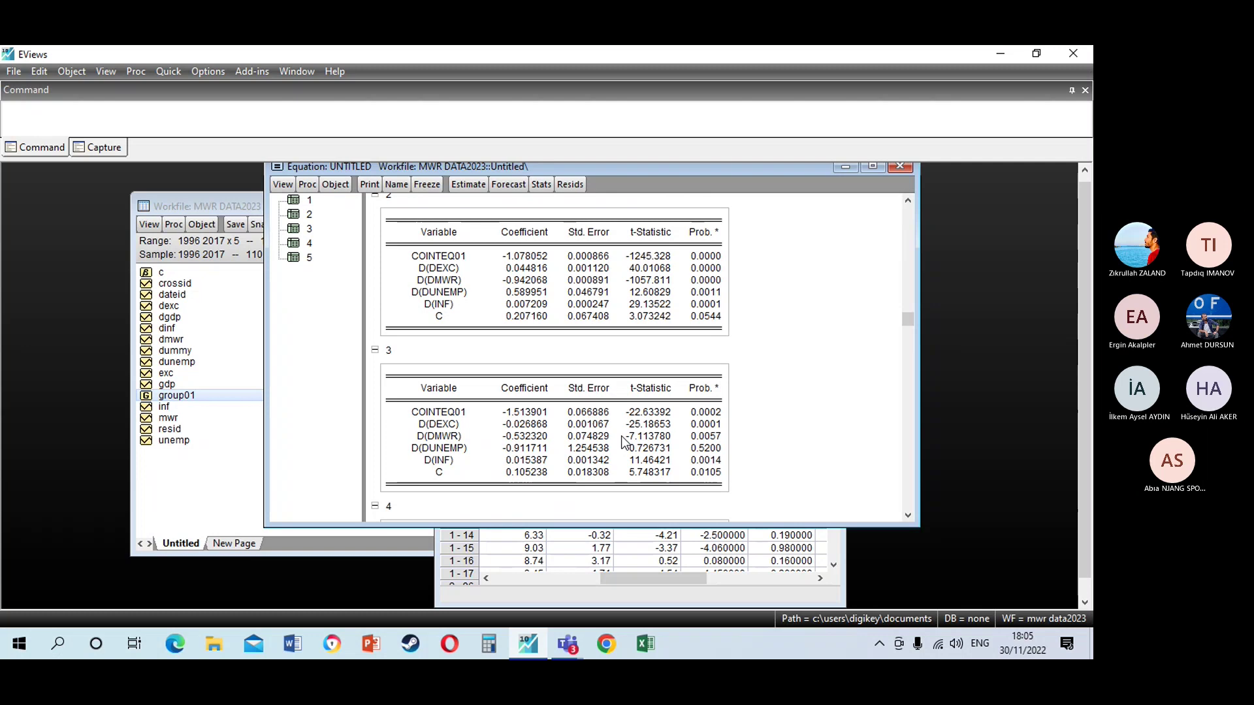
pyautogui.scroll(-3, 622, 442)
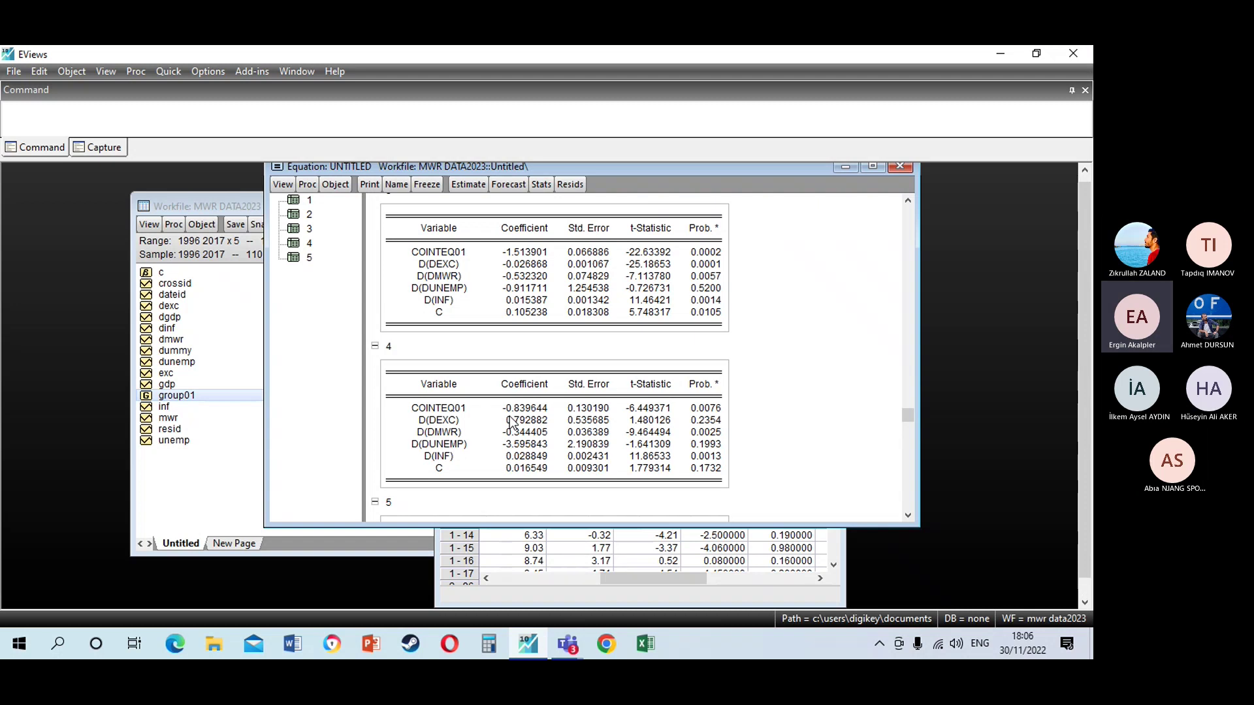
pyautogui.scroll(-1, 511, 423)
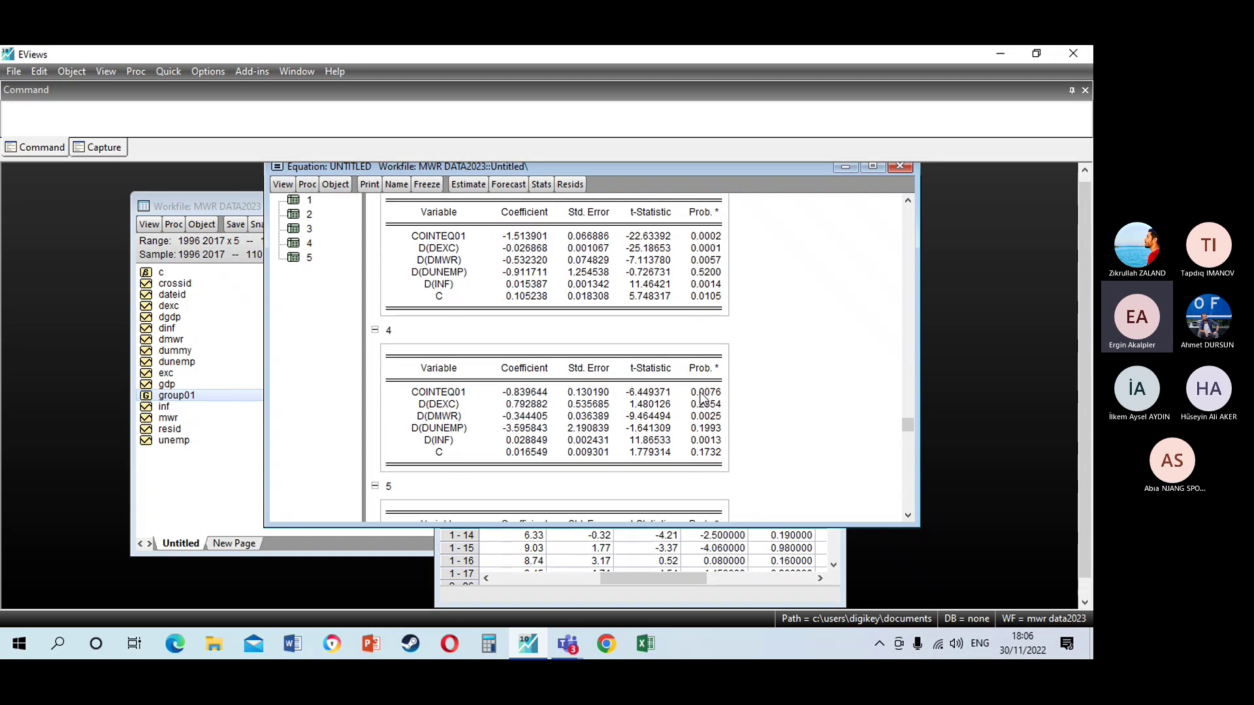
pyautogui.scroll(-4, 621, 416)
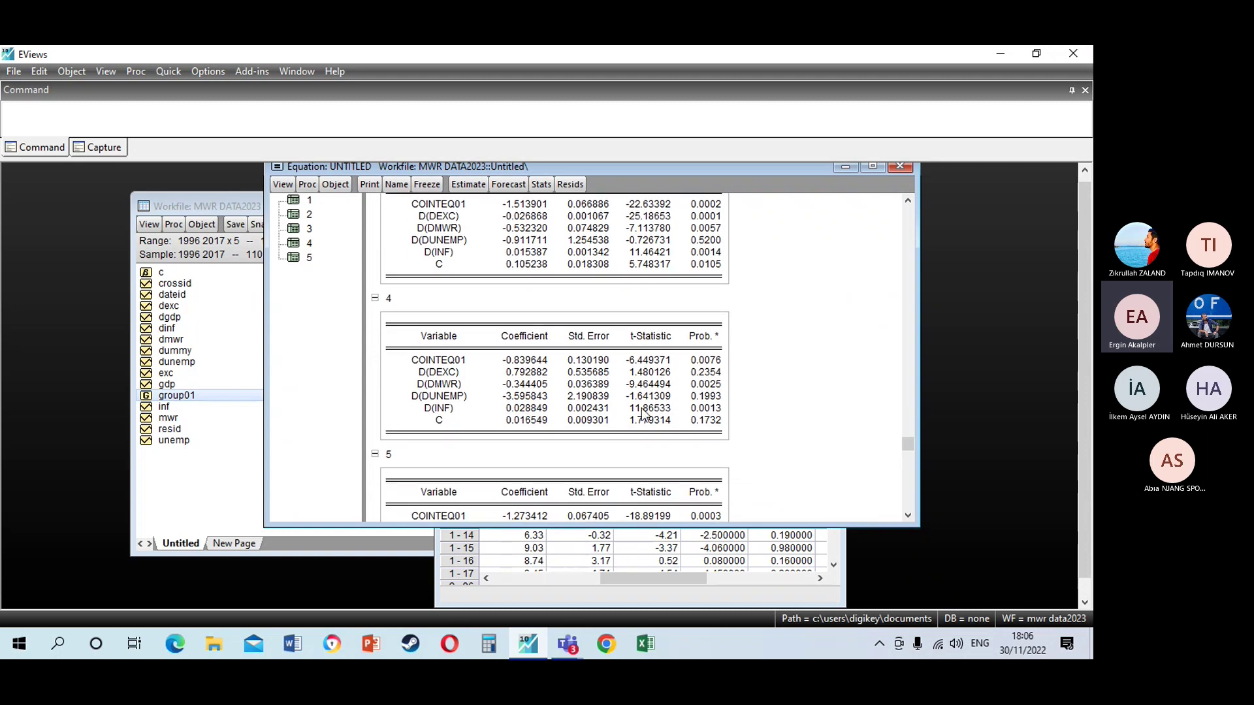
pyautogui.scroll(-4, 621, 416)
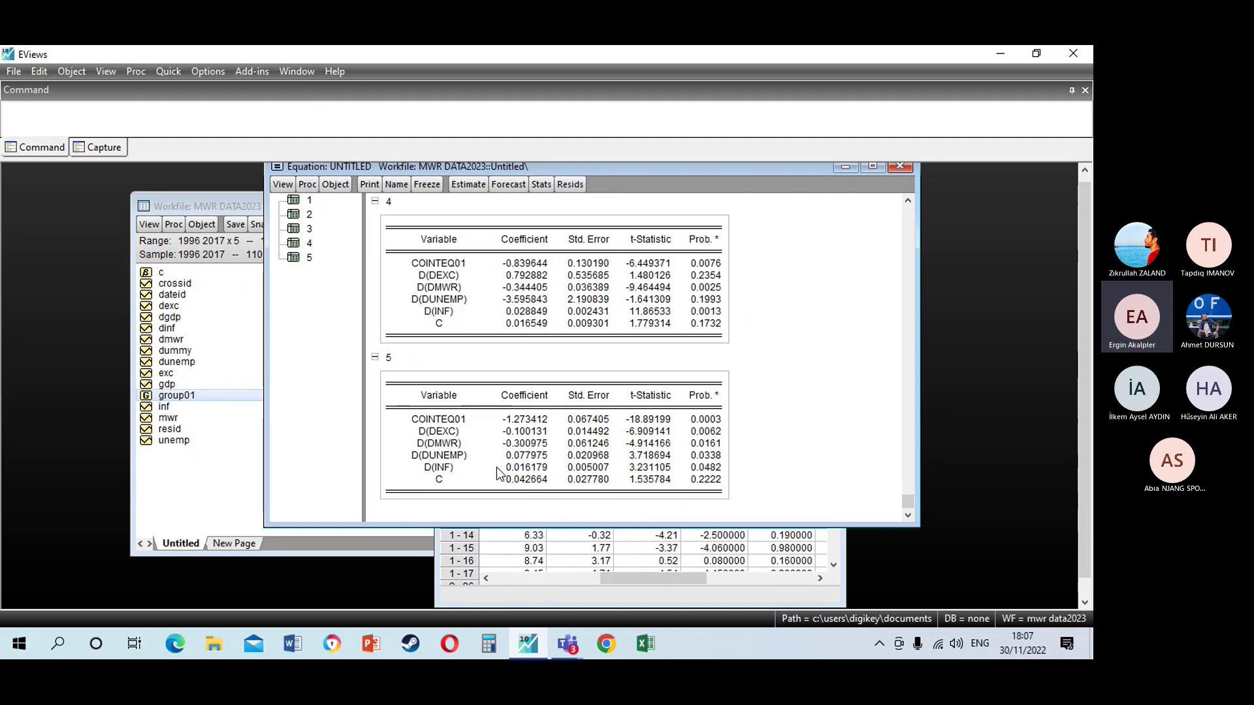
pyautogui.scroll(5, 496, 467)
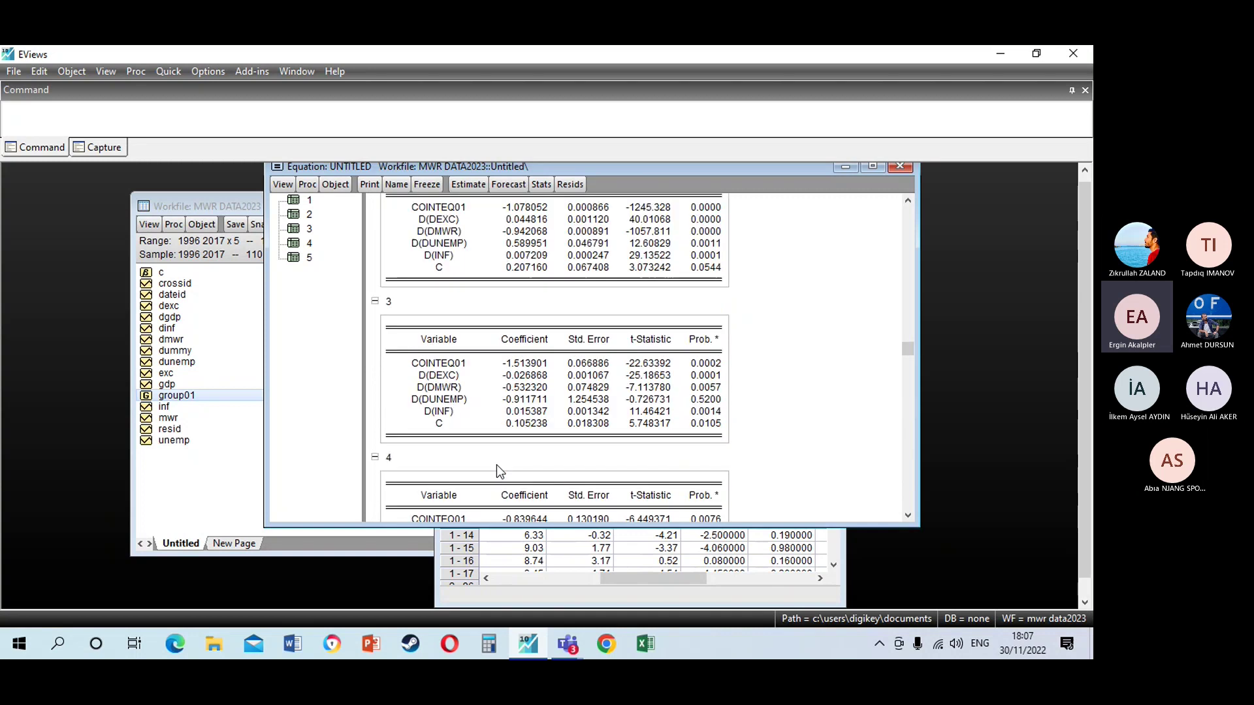
pyautogui.scroll(3, 496, 464)
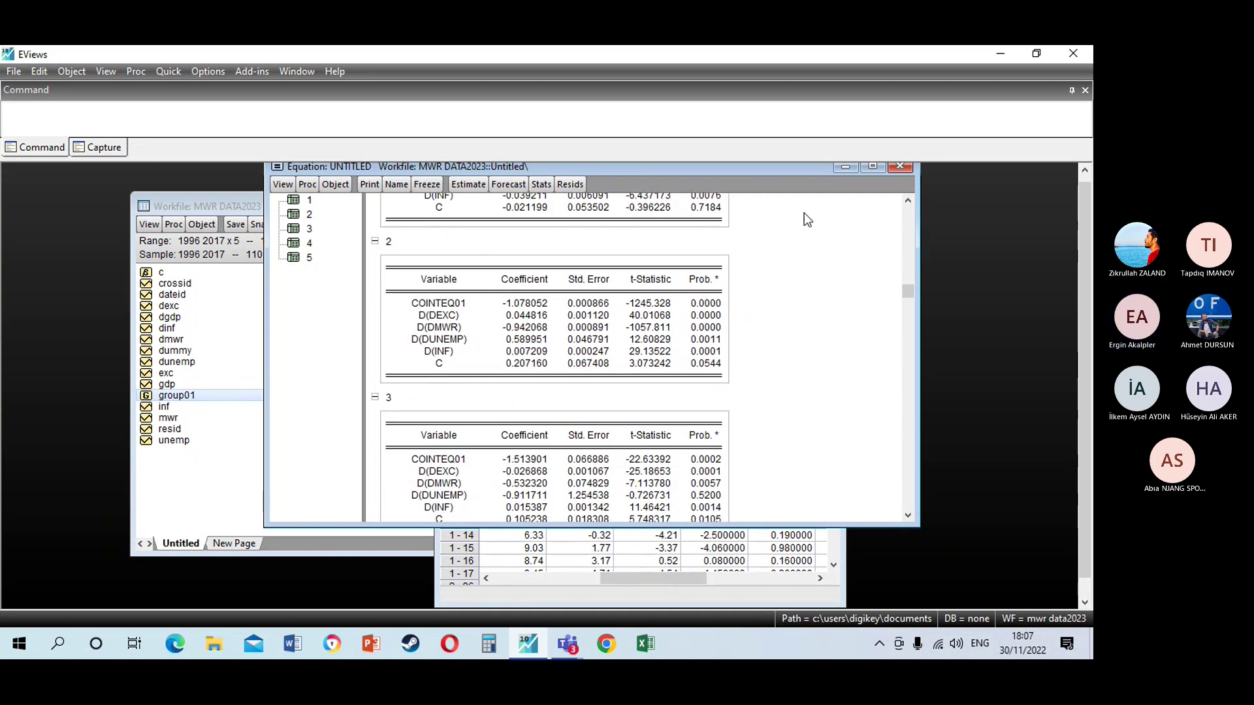
pyautogui.scroll(4, 718, 216)
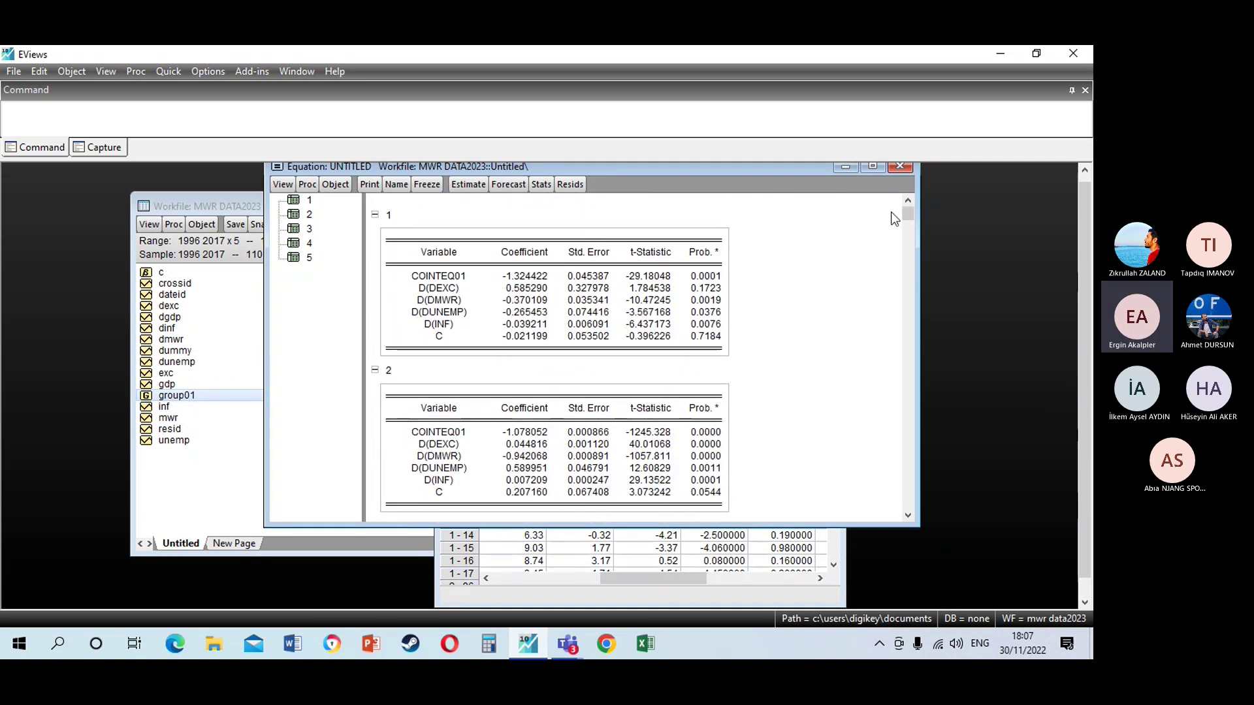
# Close the untitled ARDL equation and delete it without naming or storing it
pyautogui.click(900, 166)
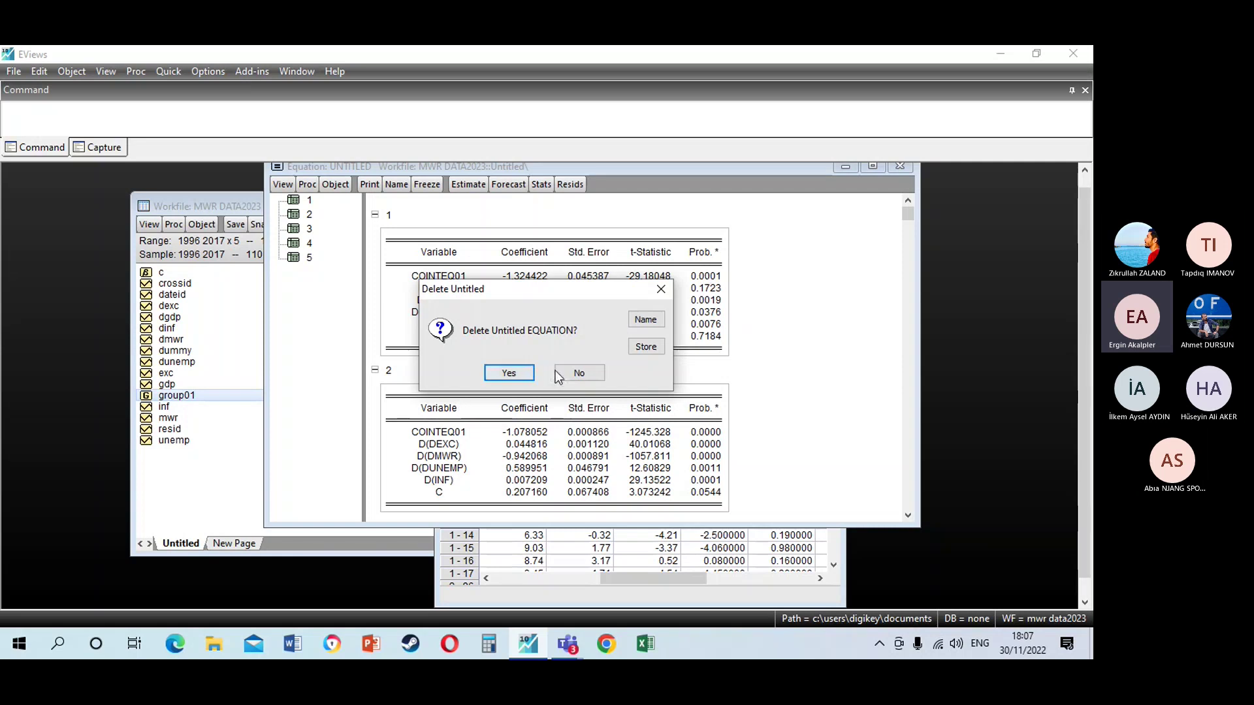
pyautogui.click(509, 373)
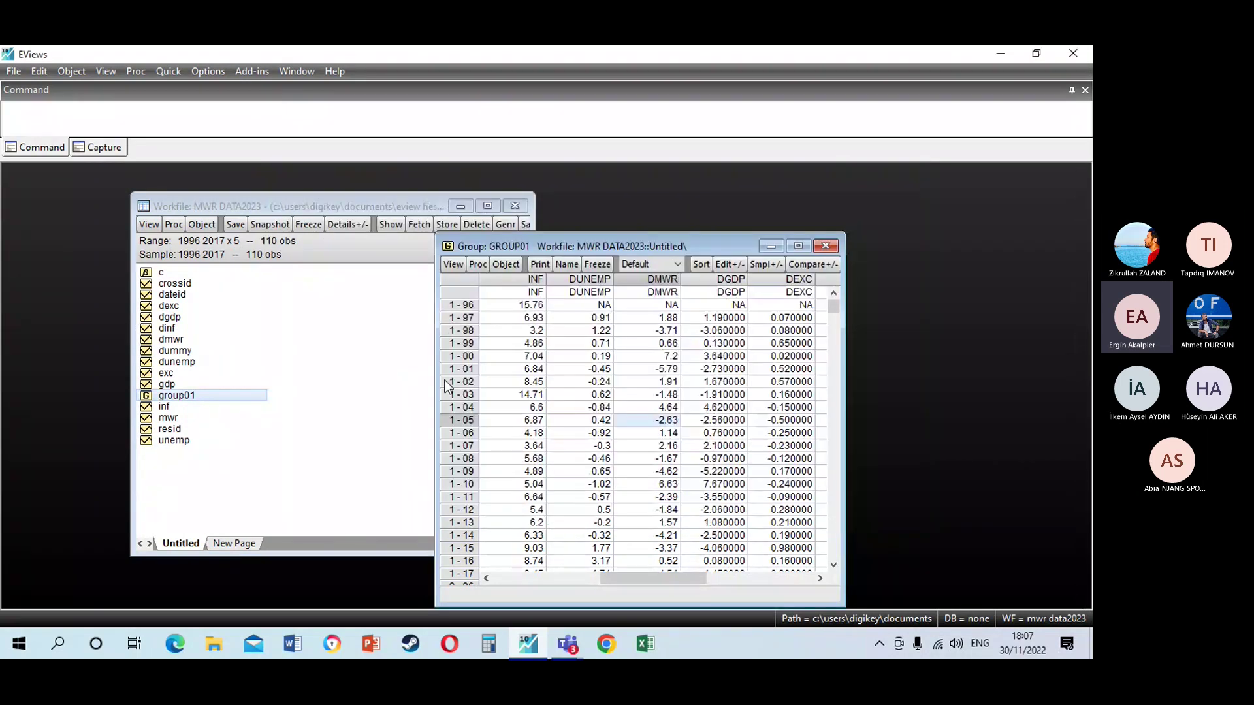
pyautogui.click(460, 265)
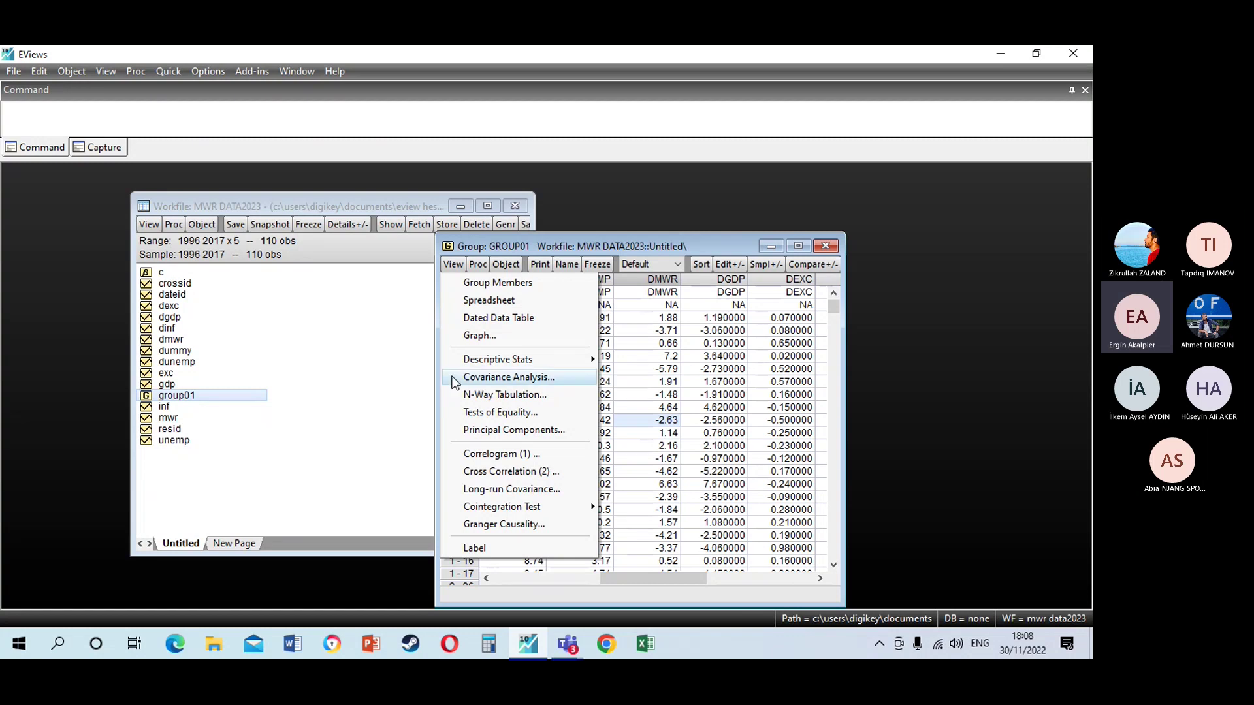
pyautogui.click(694, 333)
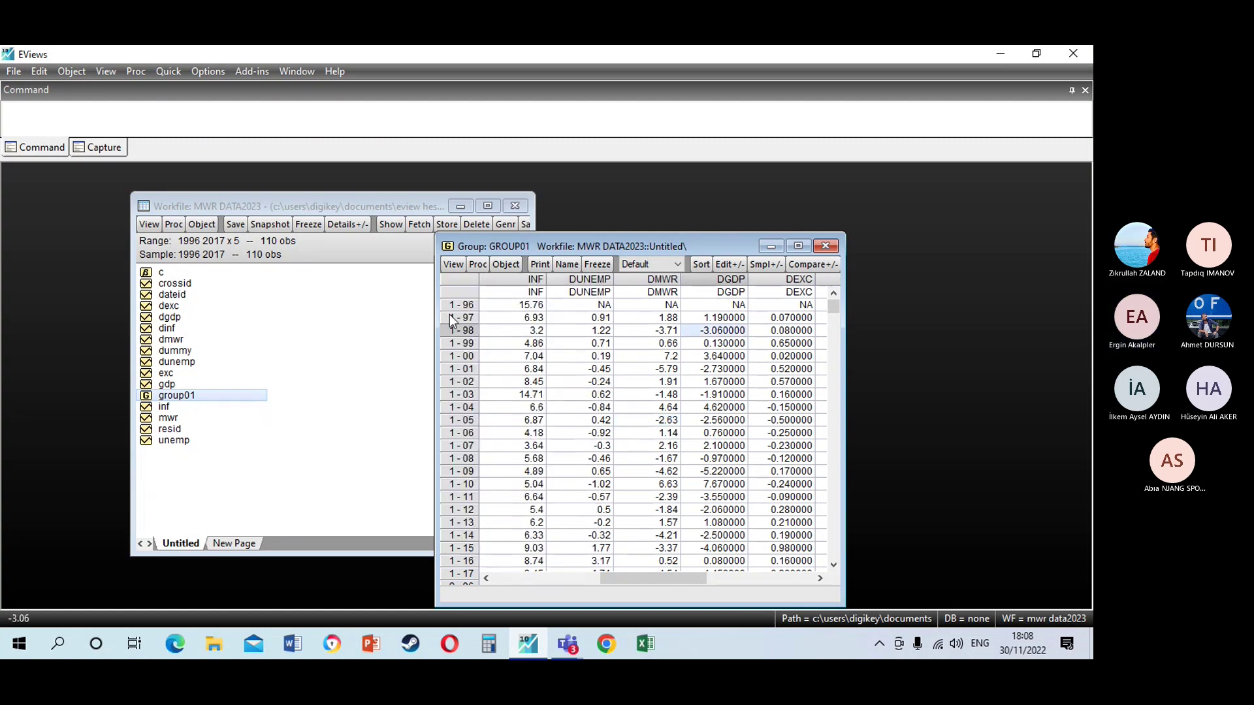
pyautogui.click(478, 265)
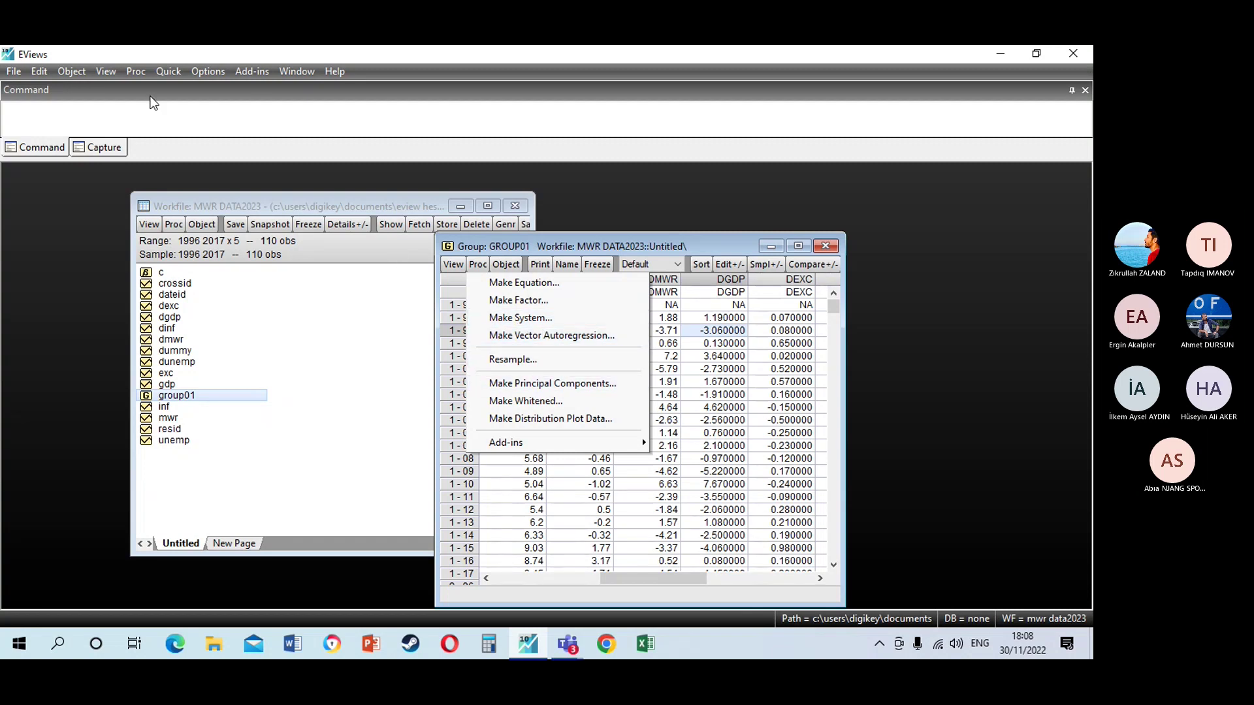
pyautogui.click(135, 72)
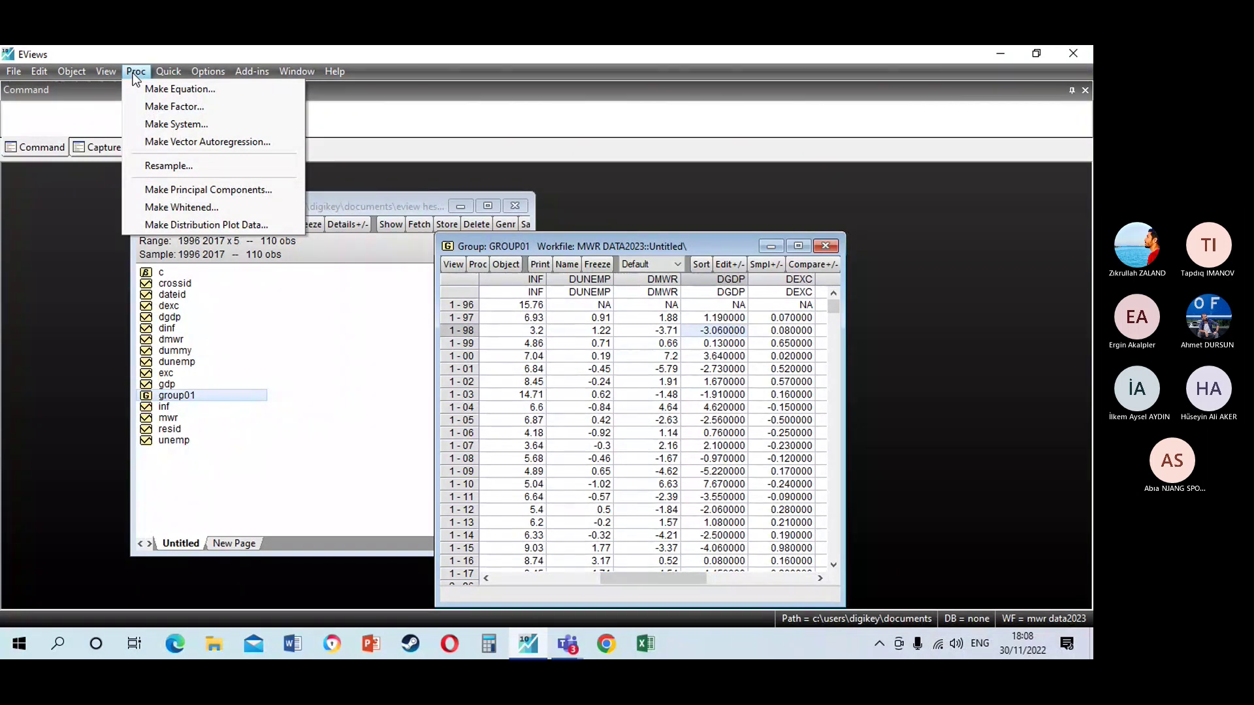
pyautogui.click(450, 261)
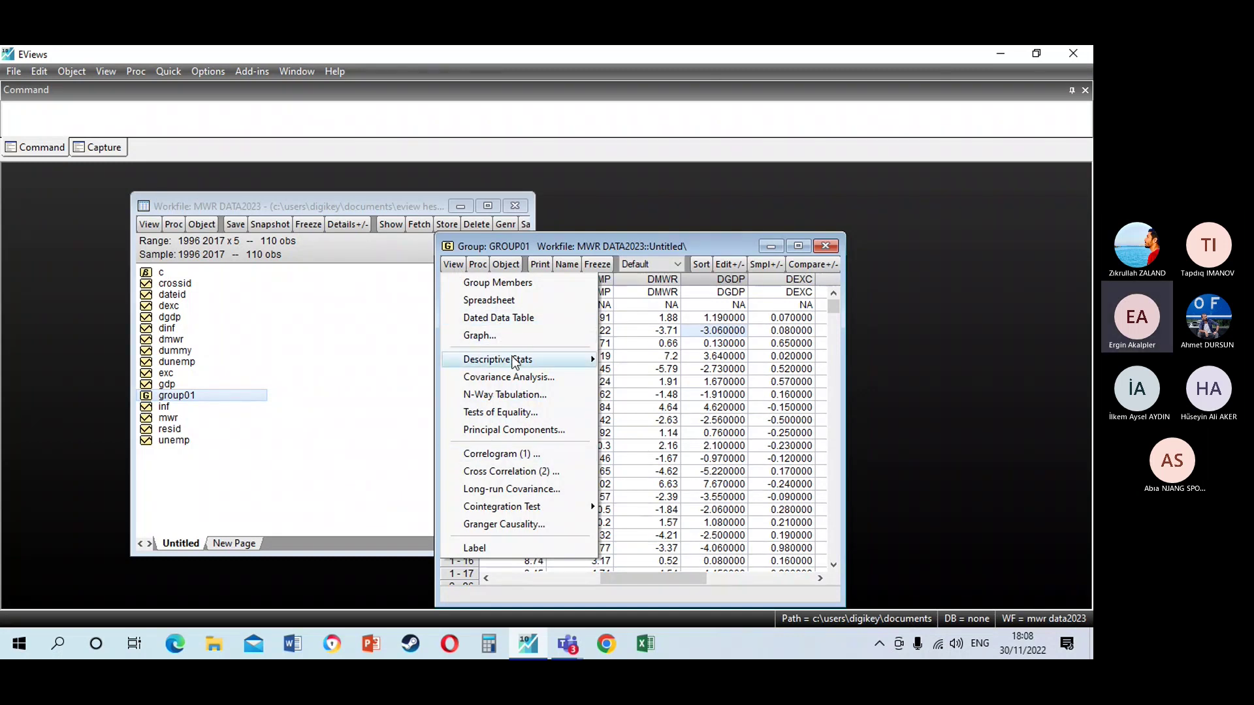
pyautogui.moveTo(515, 361)
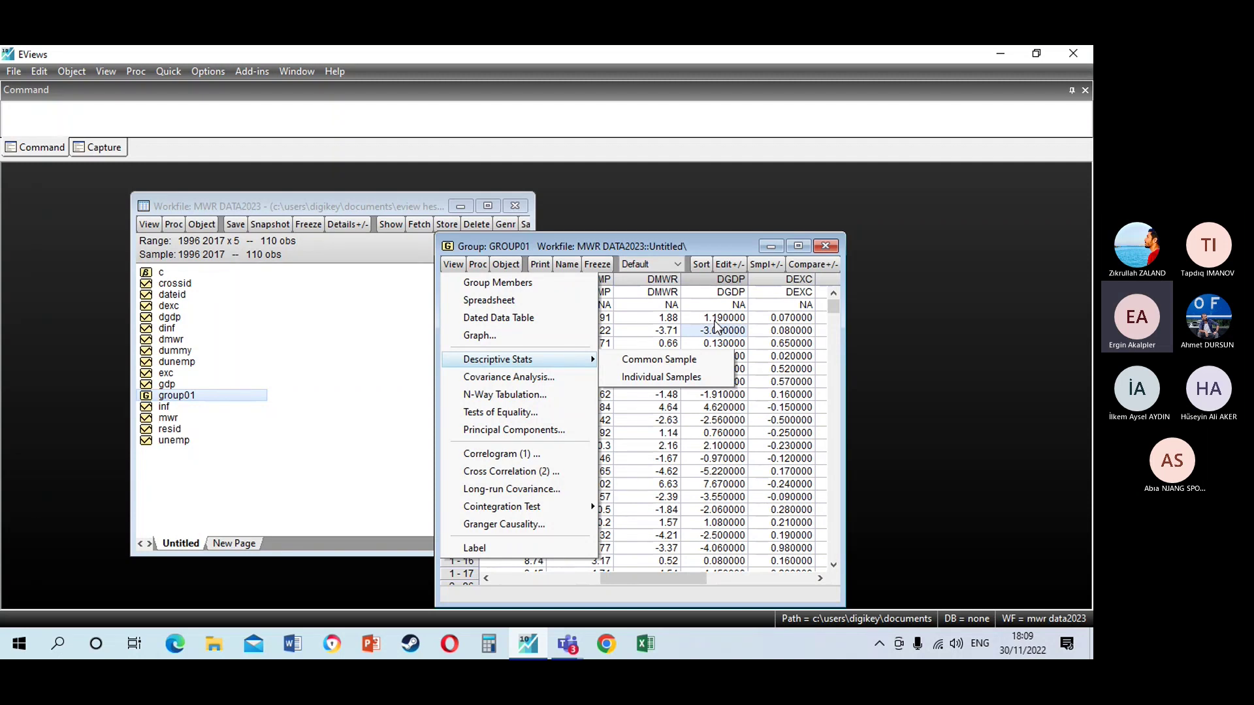
pyautogui.click(778, 305)
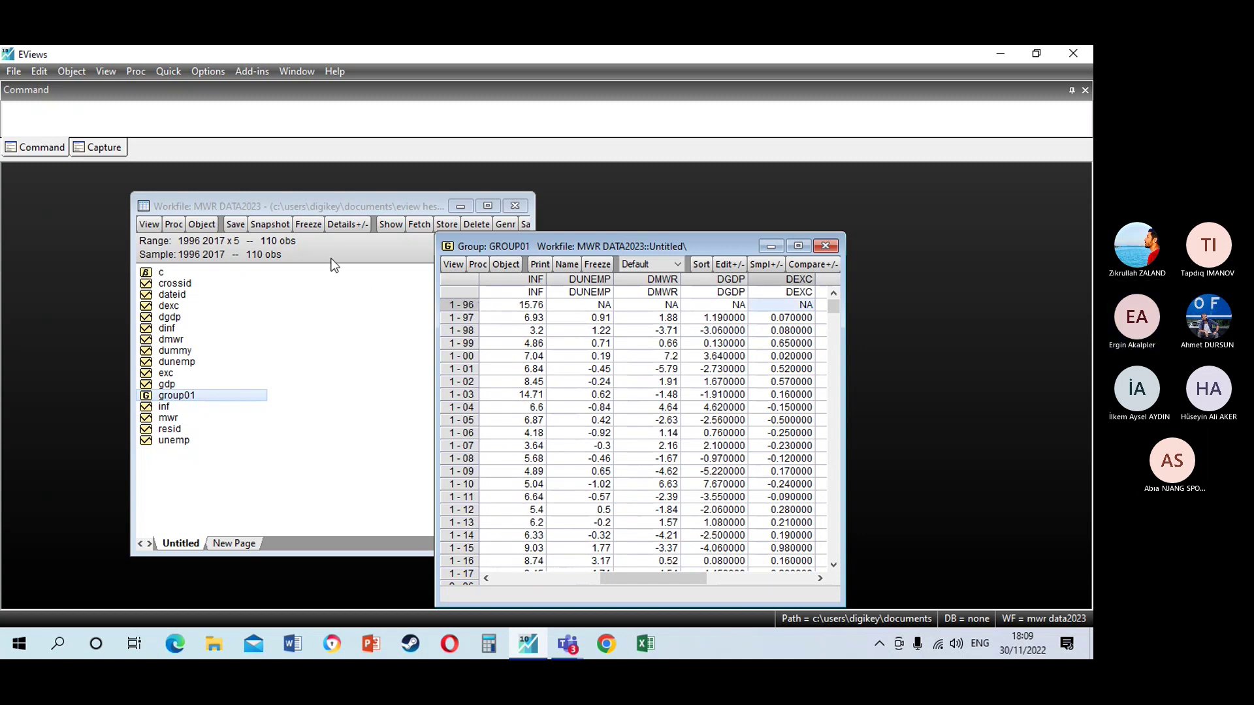
pyautogui.click(451, 265)
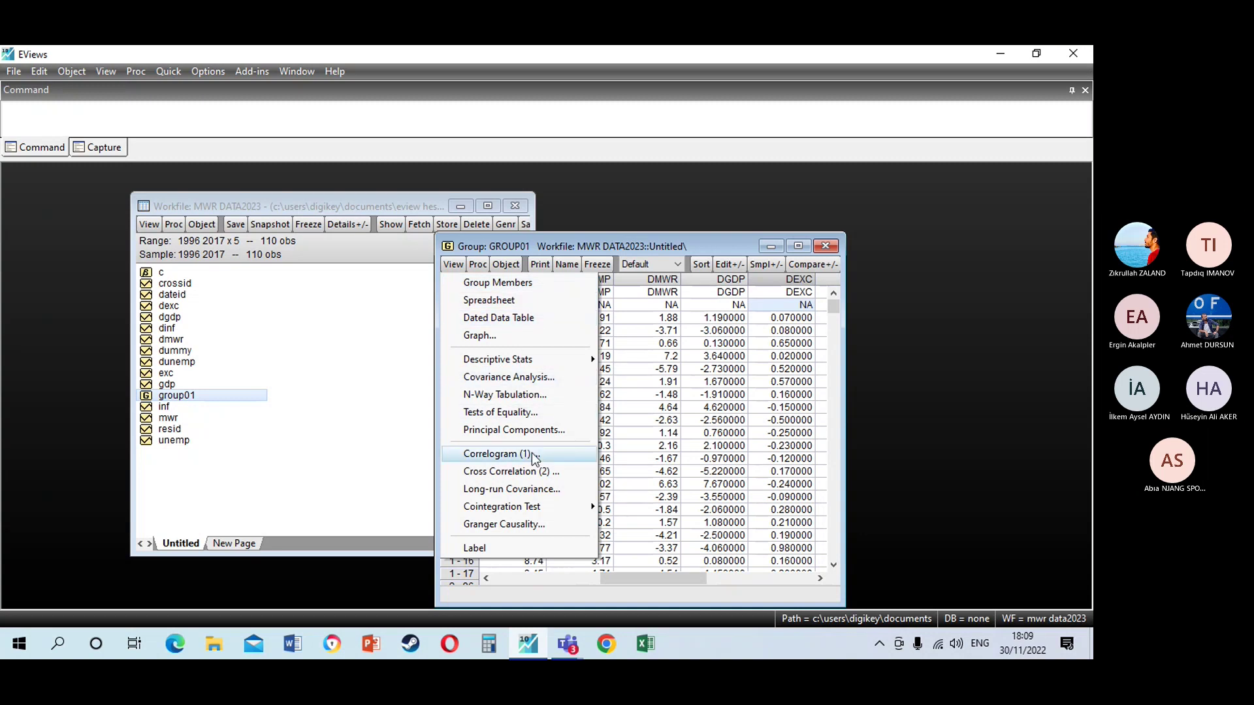
pyautogui.click(637, 365)
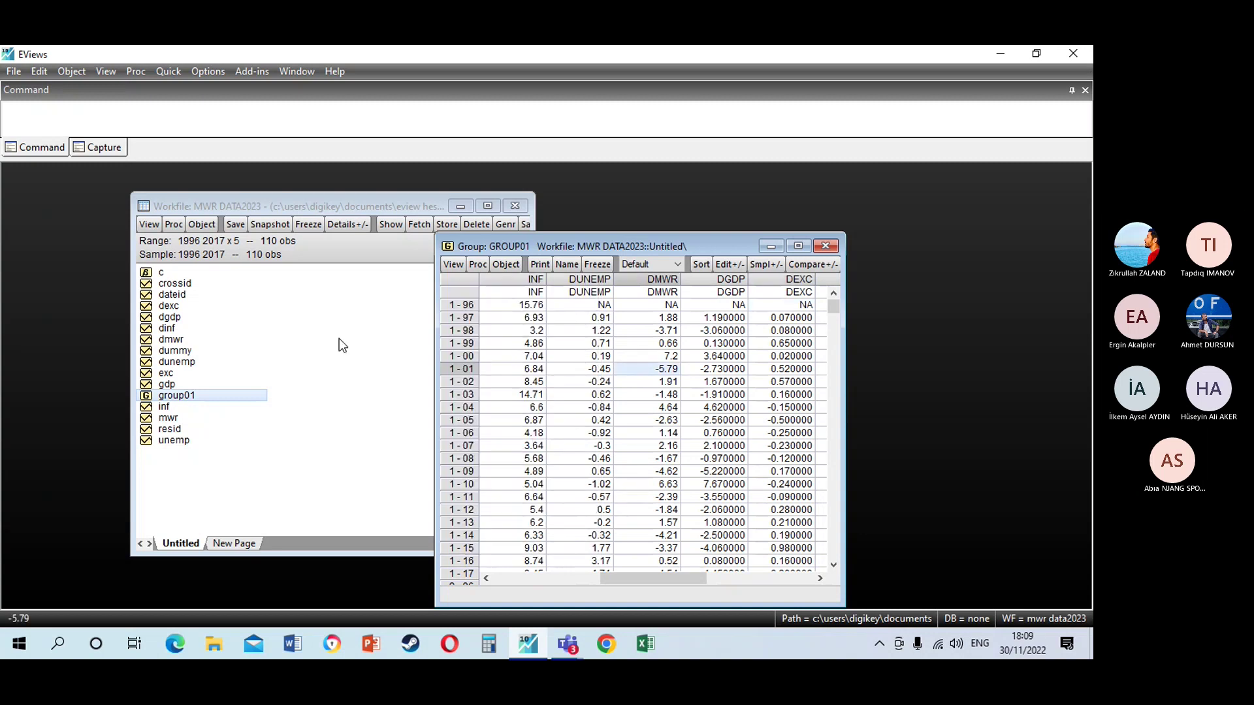
pyautogui.click(199, 339)
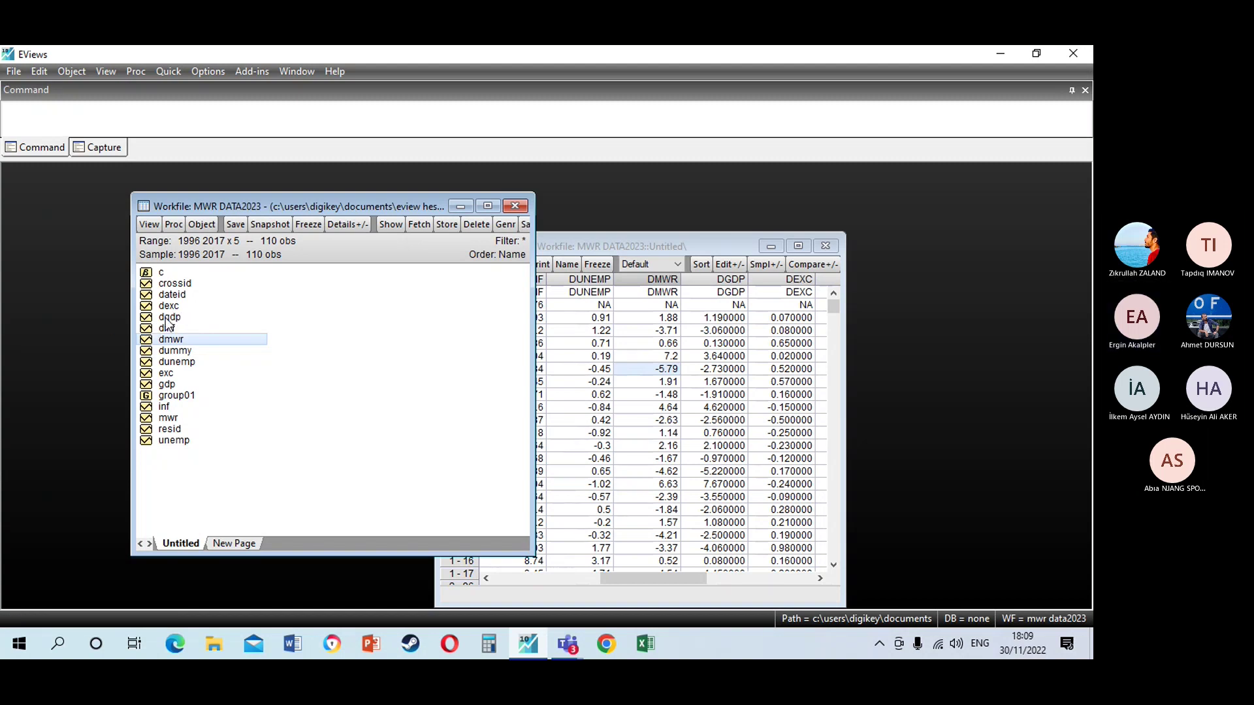
pyautogui.click(148, 225)
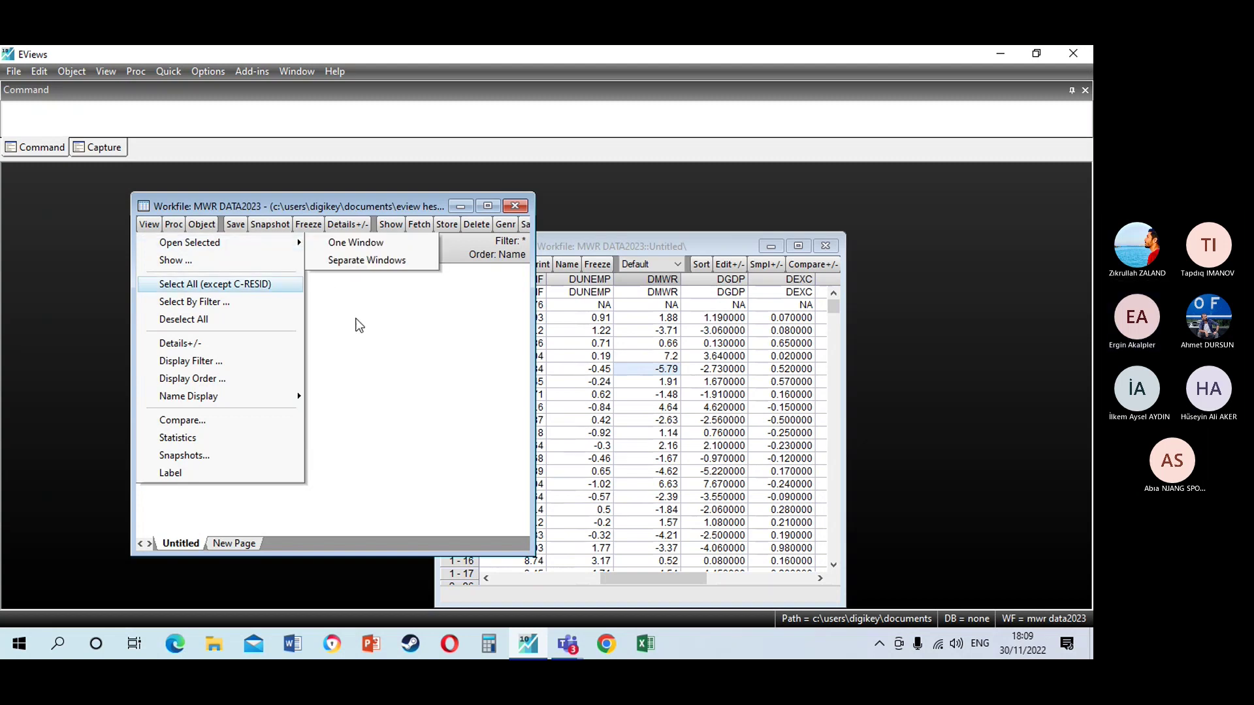
pyautogui.click(358, 320)
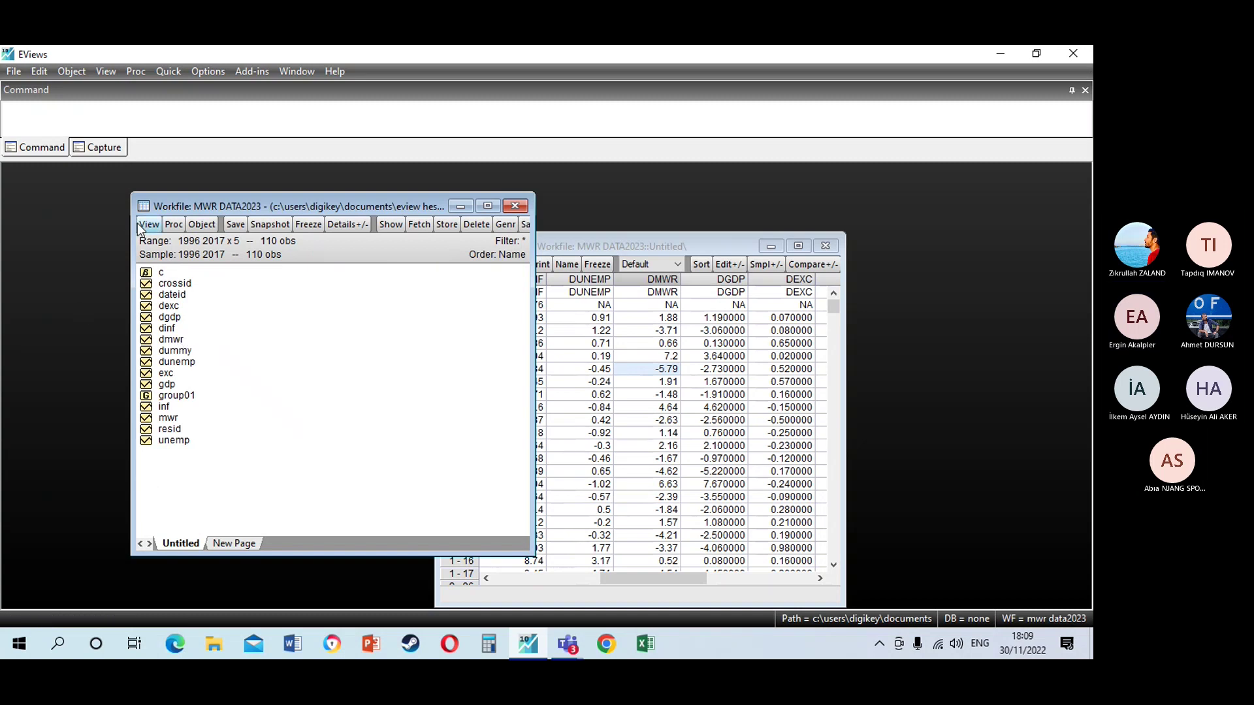
# Check the Balanced Panel structure type offered for a new workfile and close the dialog without creating one
pyautogui.click(16, 71)
pyautogui.moveTo(40, 90)
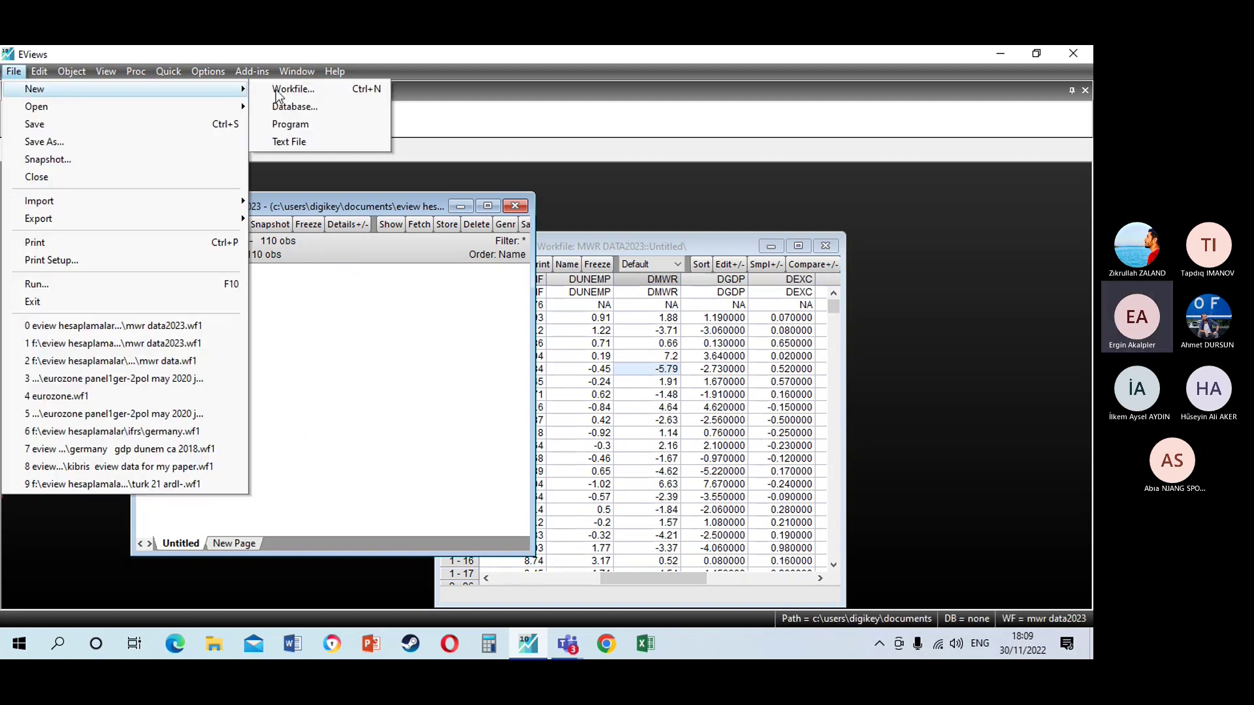
pyautogui.click(311, 95)
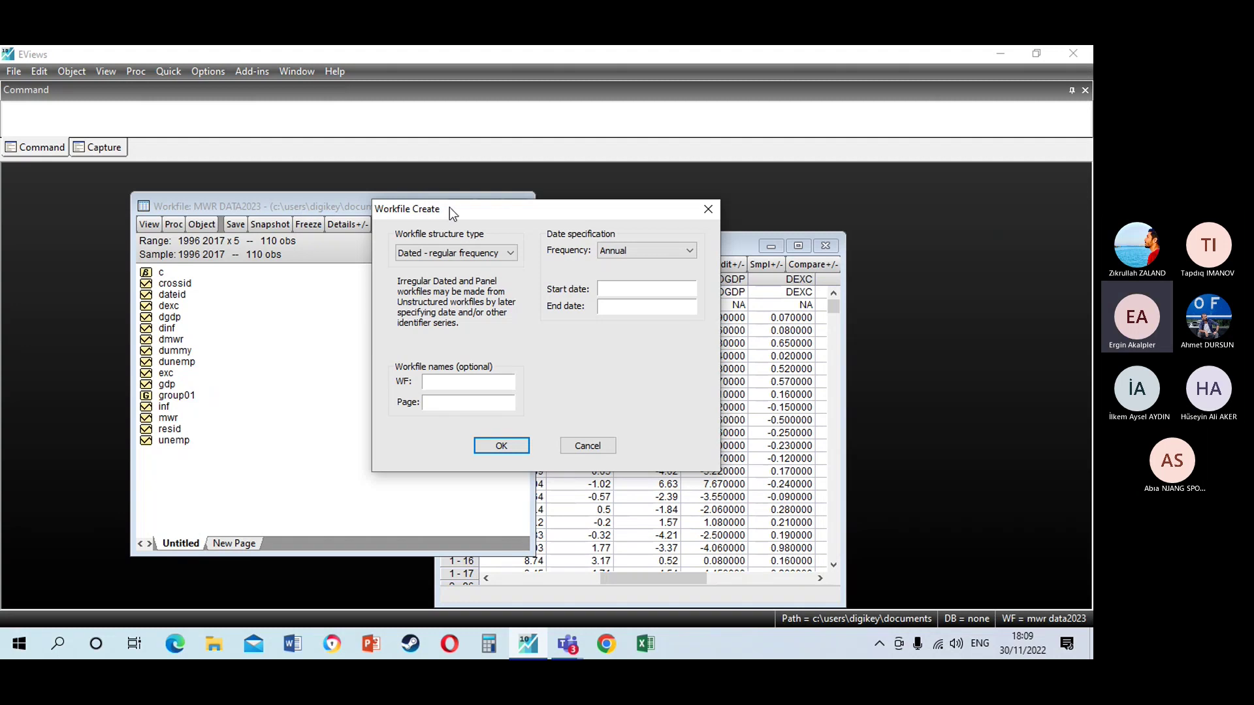
pyautogui.click(507, 254)
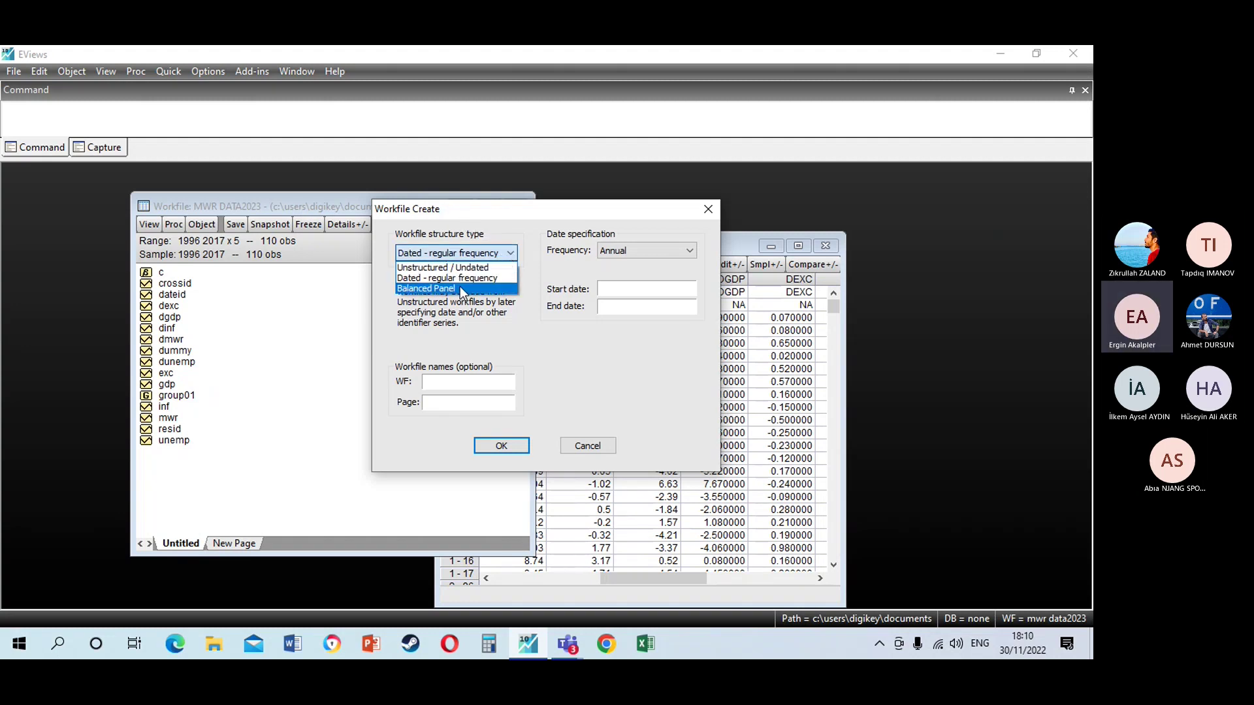
pyautogui.click(527, 225)
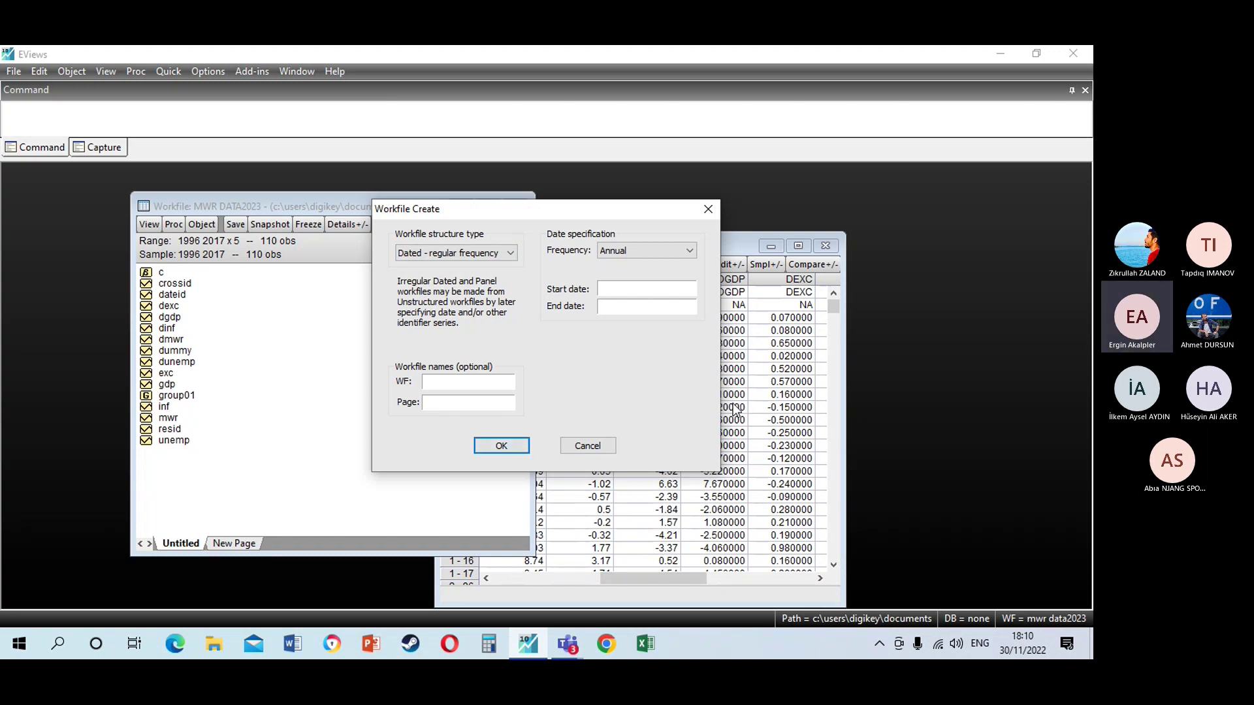
pyautogui.click(707, 212)
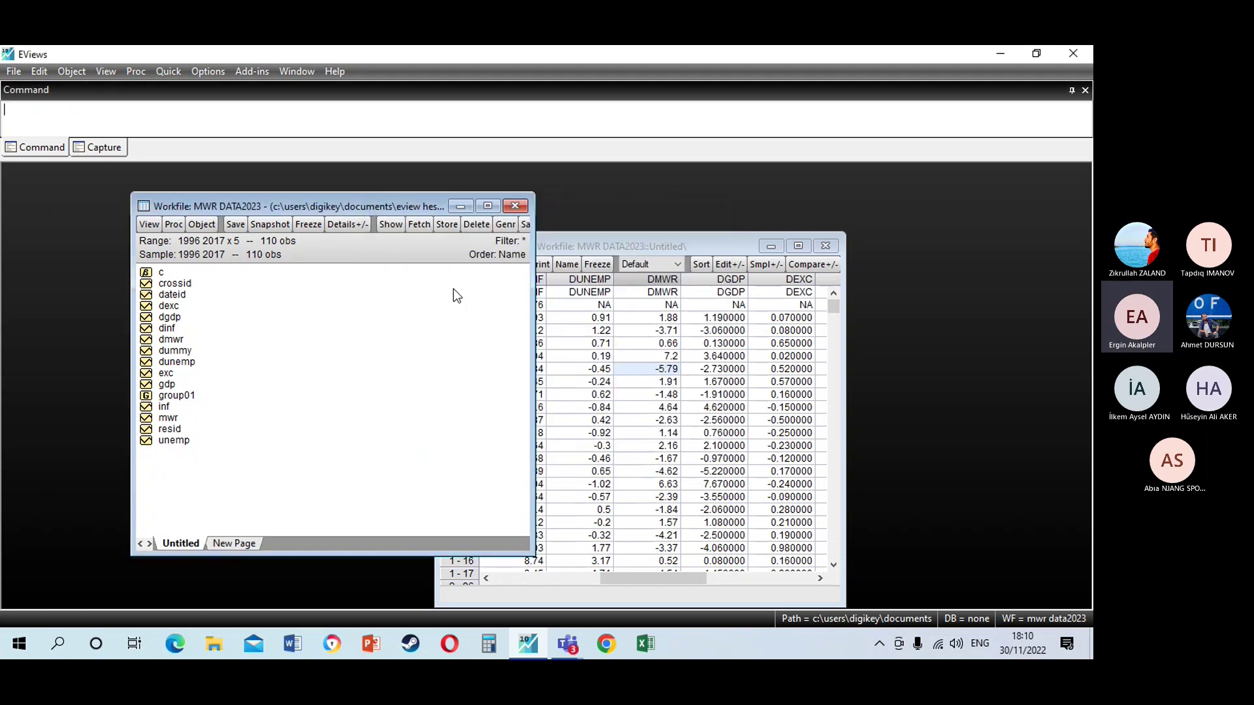
# Start a new least squares equation and paste the specification dgdp dexc dmwr dunemp inf
pyautogui.click(163, 73)
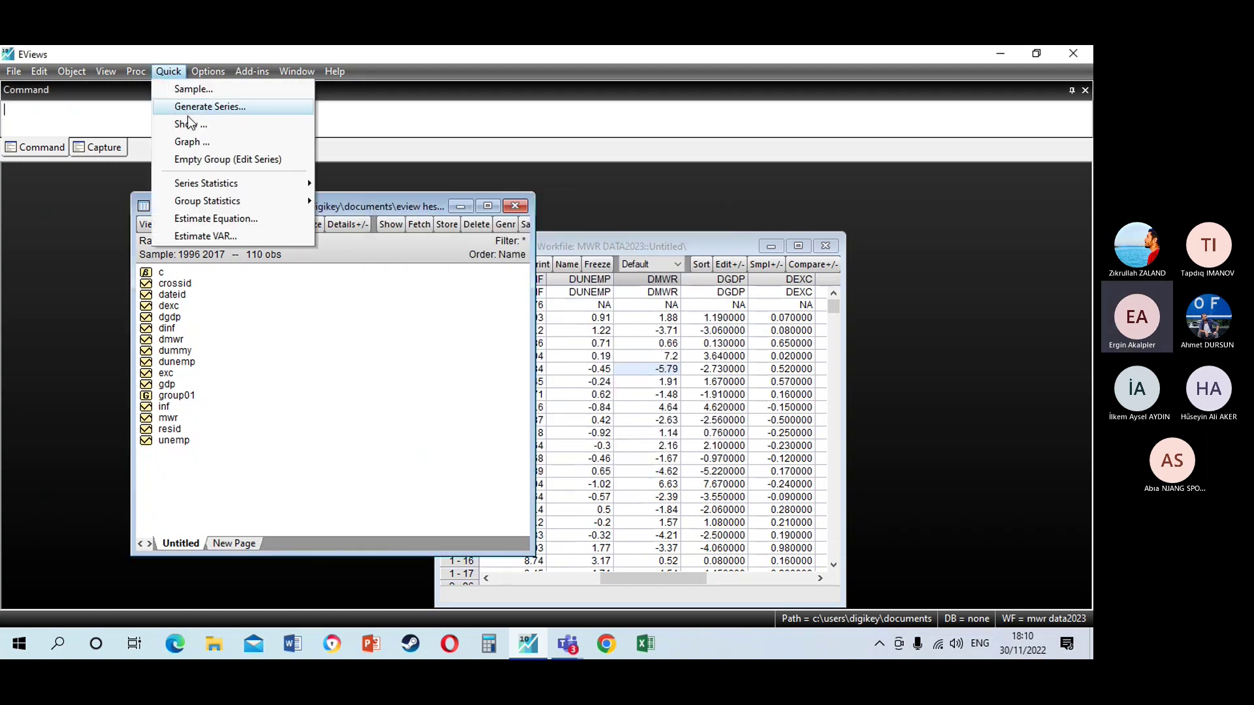
pyautogui.click(211, 219)
pyautogui.rightClick(401, 286)
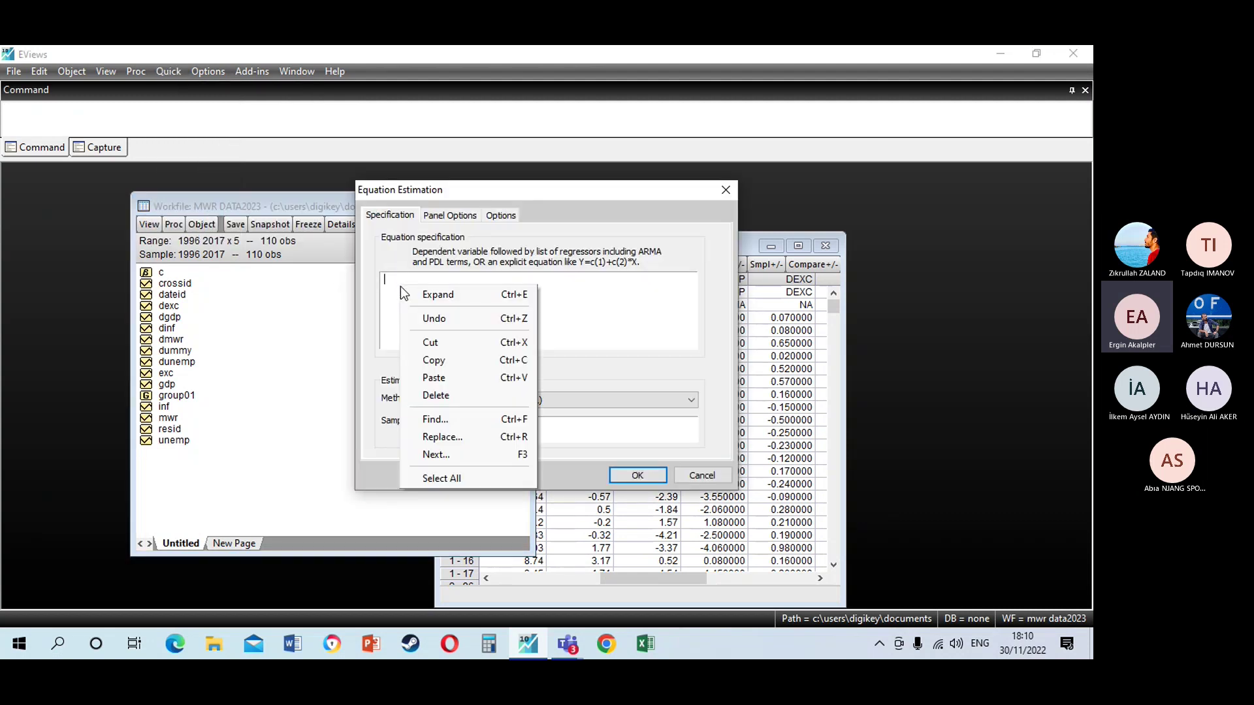
pyautogui.click(444, 379)
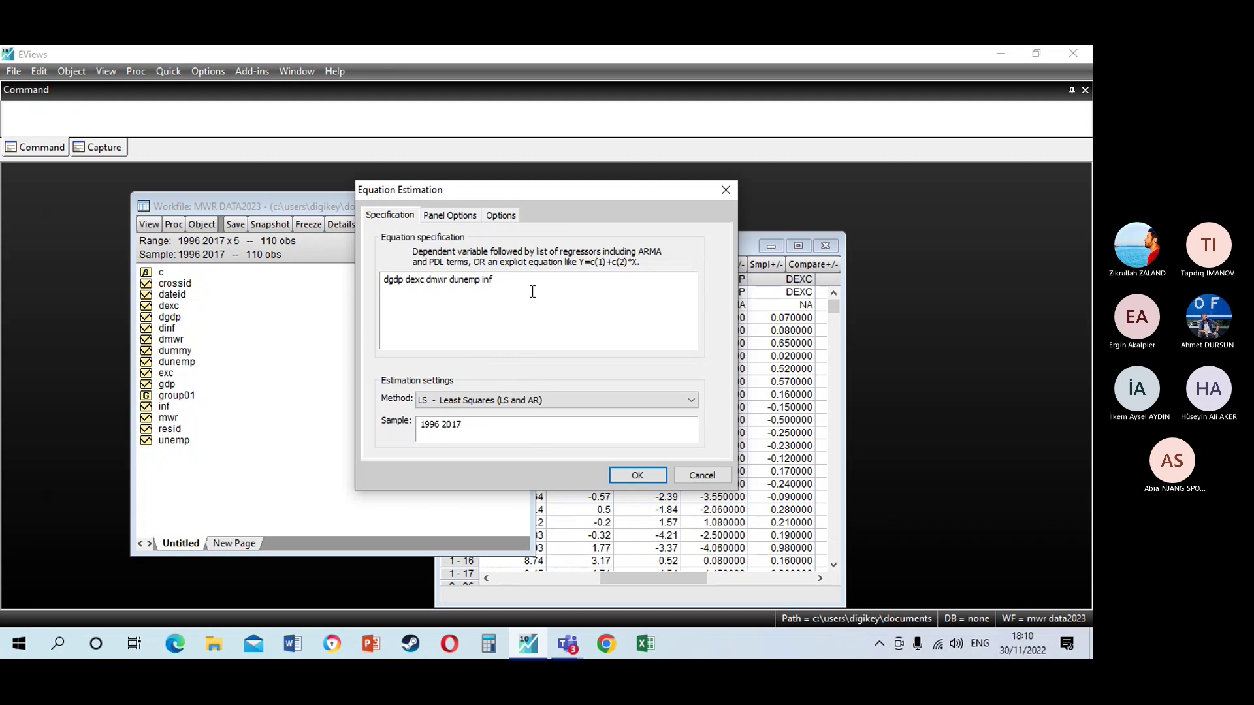
# Set the period effects to Random, after trying Fixed, and estimate the panel equation
pyautogui.click(459, 217)
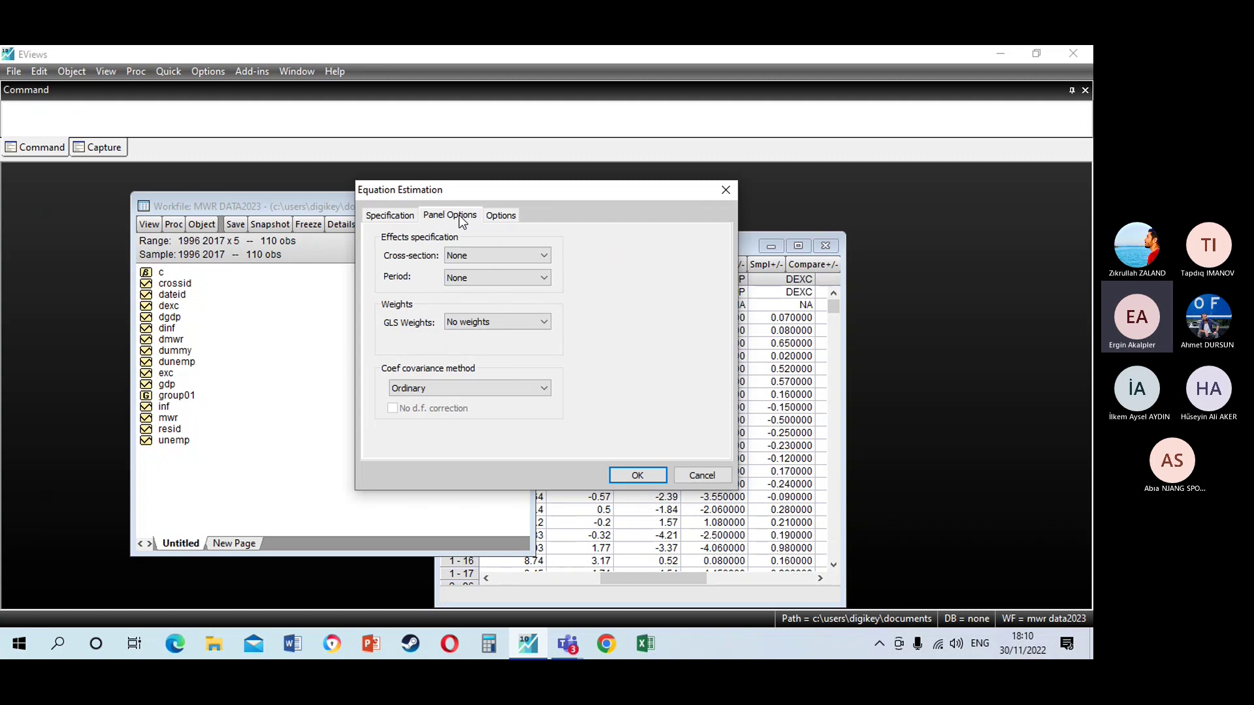
pyautogui.click(507, 278)
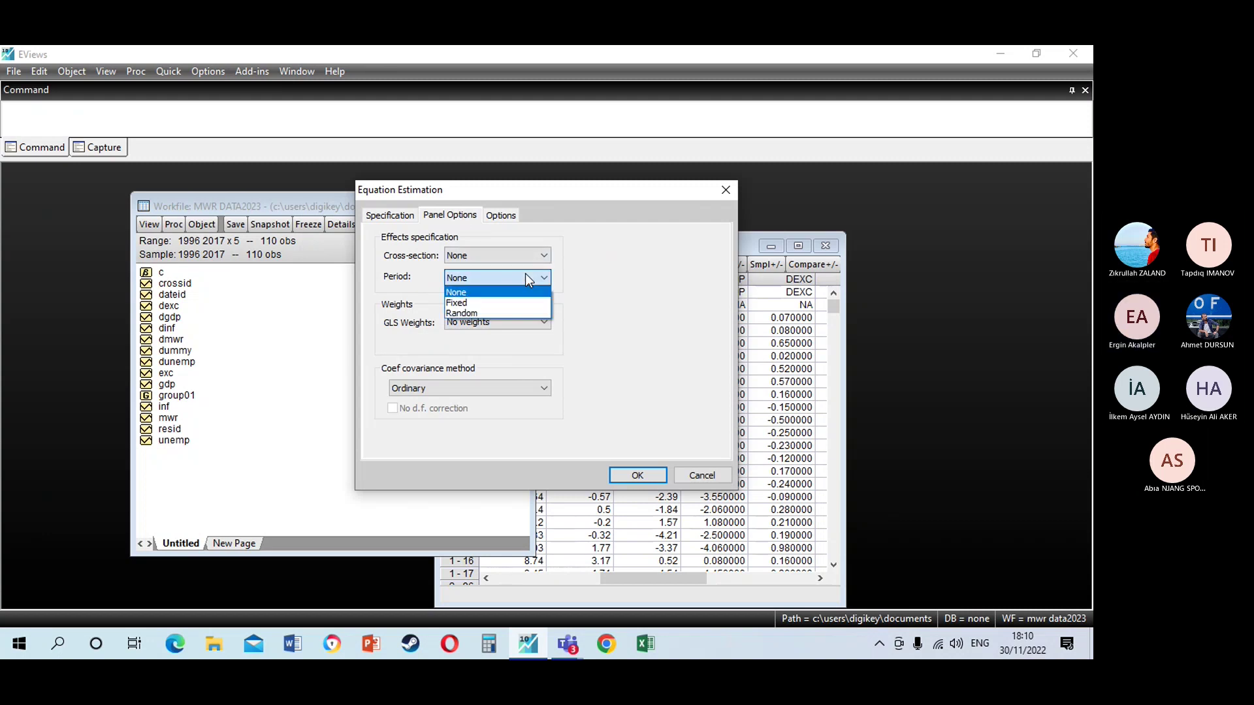
pyautogui.click(481, 300)
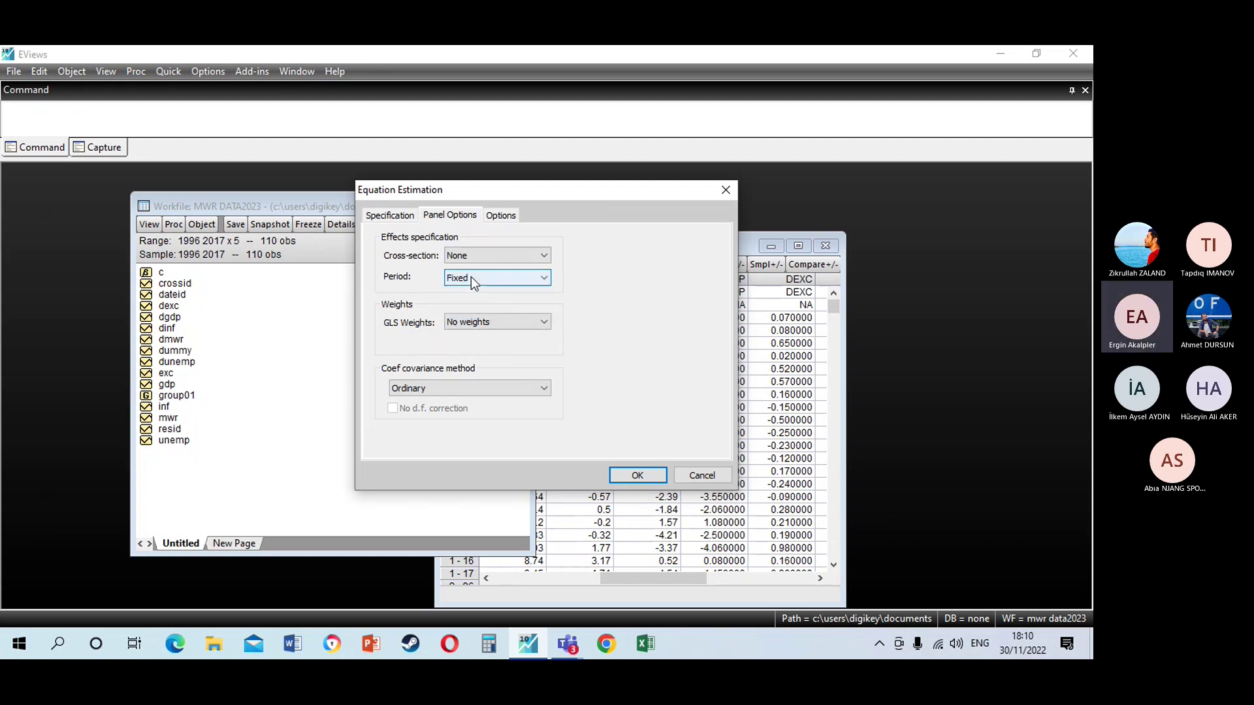
pyautogui.click(473, 277)
pyautogui.click(483, 313)
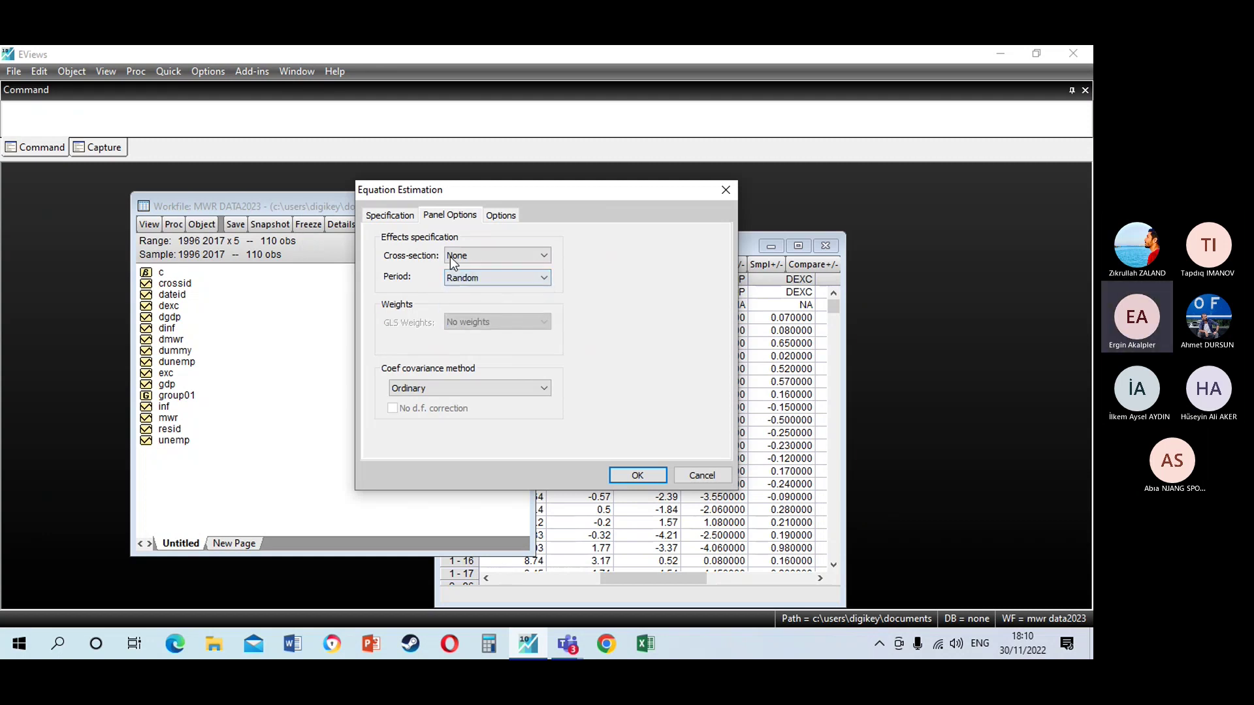
pyautogui.click(387, 218)
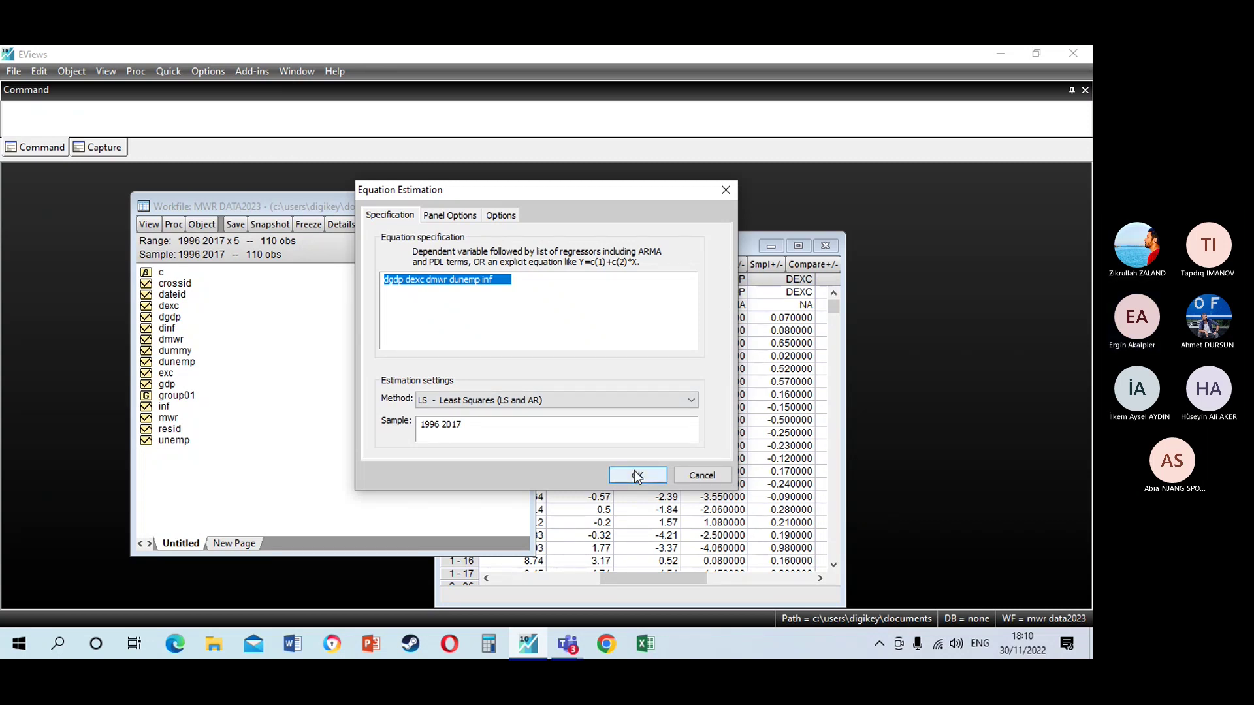
pyautogui.click(638, 477)
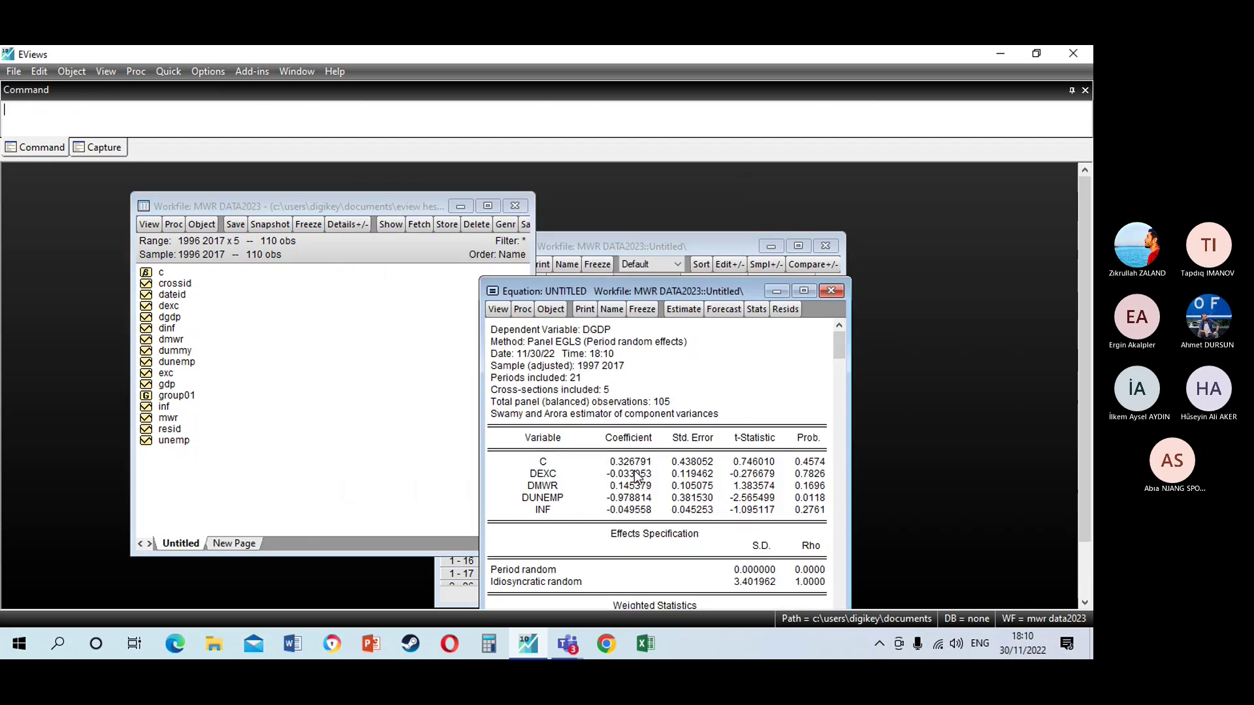
# Examine the period random effects estimation output and the fixed/random effects views and tests available for the equation
pyautogui.moveTo(534, 295); pyautogui.dragTo(546, 164)
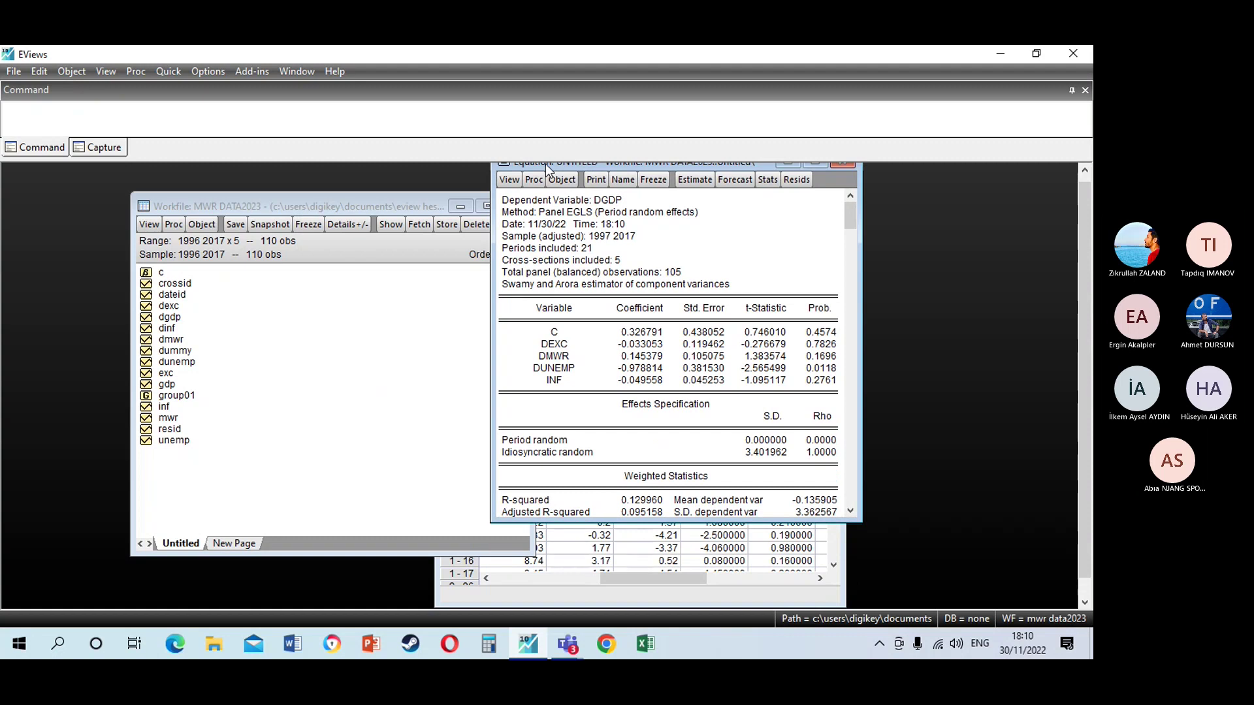
pyautogui.scroll(-1, 565, 271)
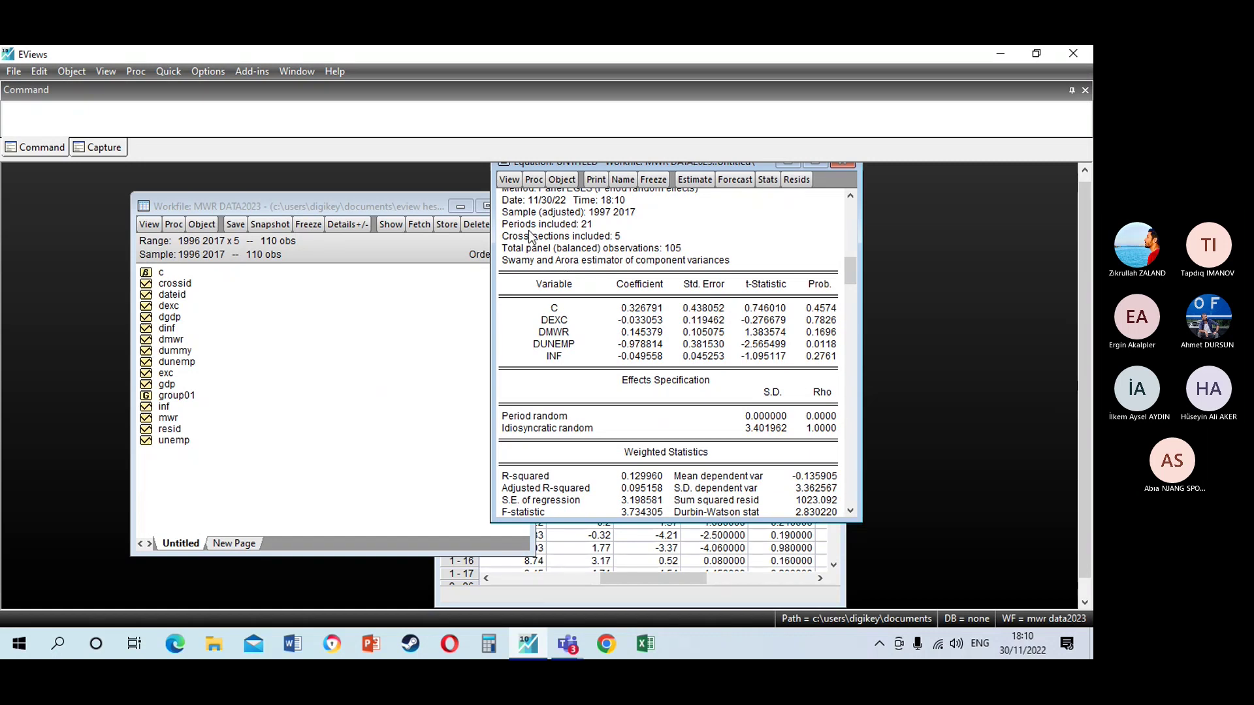
pyautogui.click(508, 180)
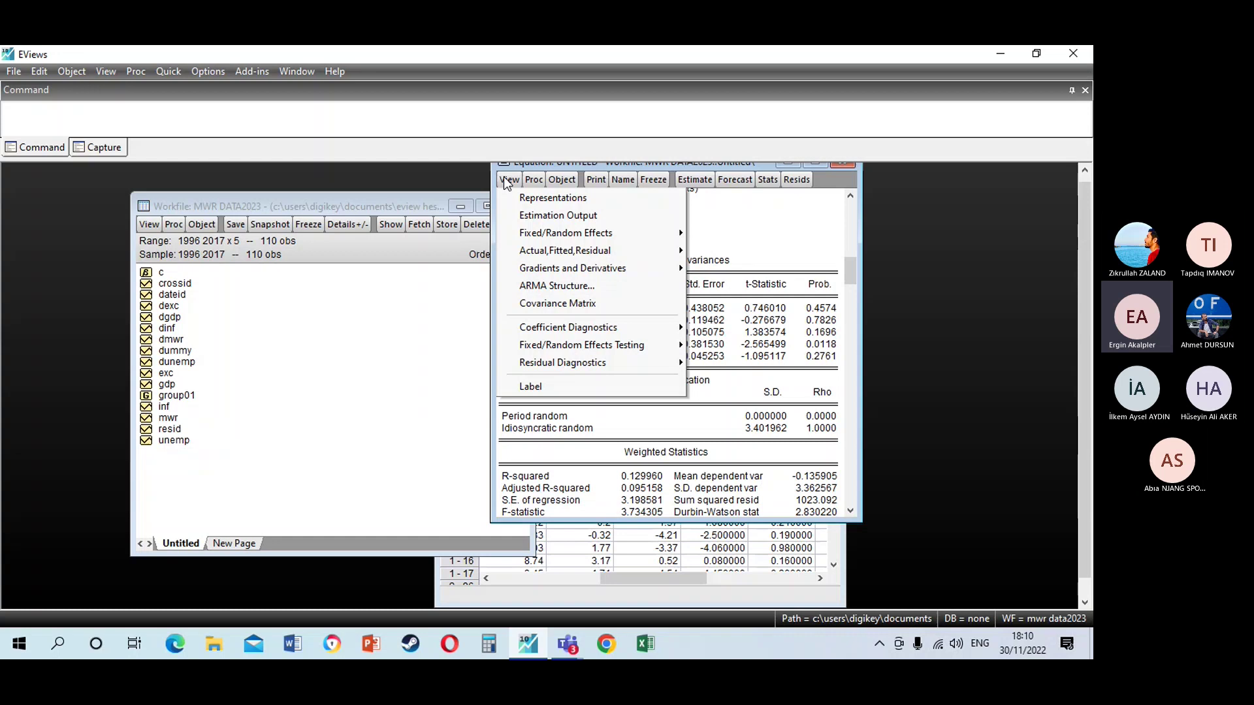
pyautogui.moveTo(562, 234)
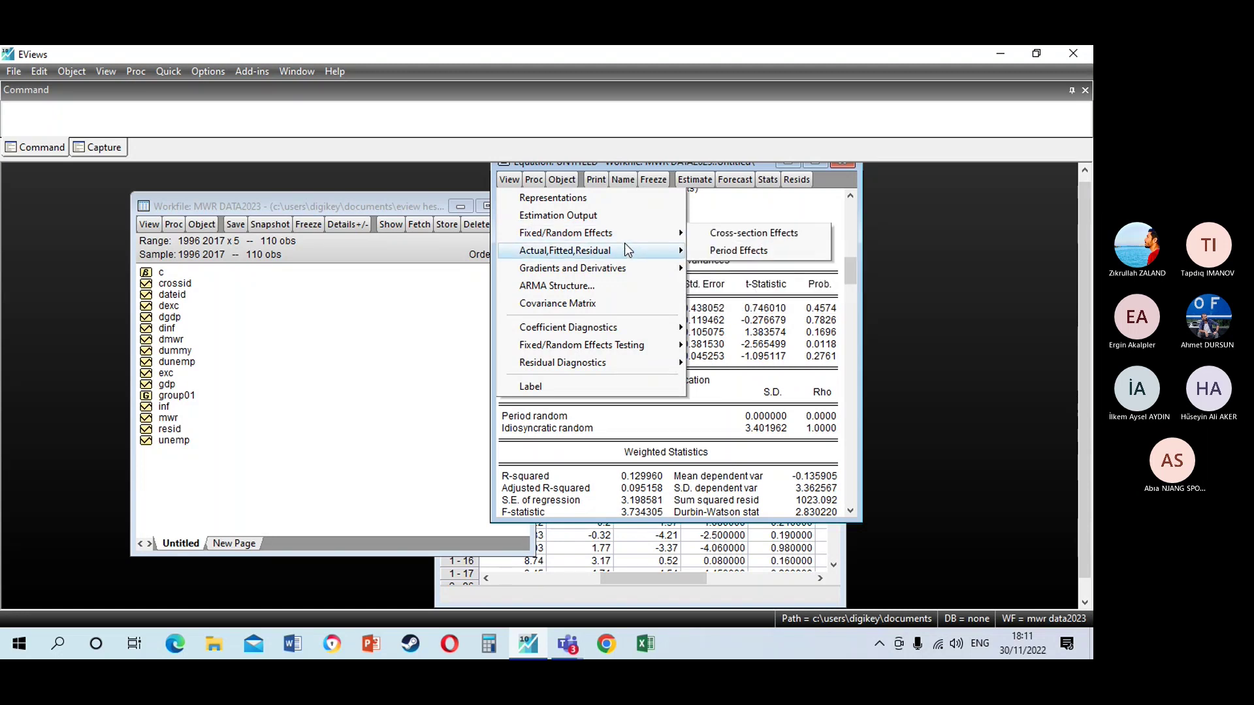
pyautogui.moveTo(624, 250)
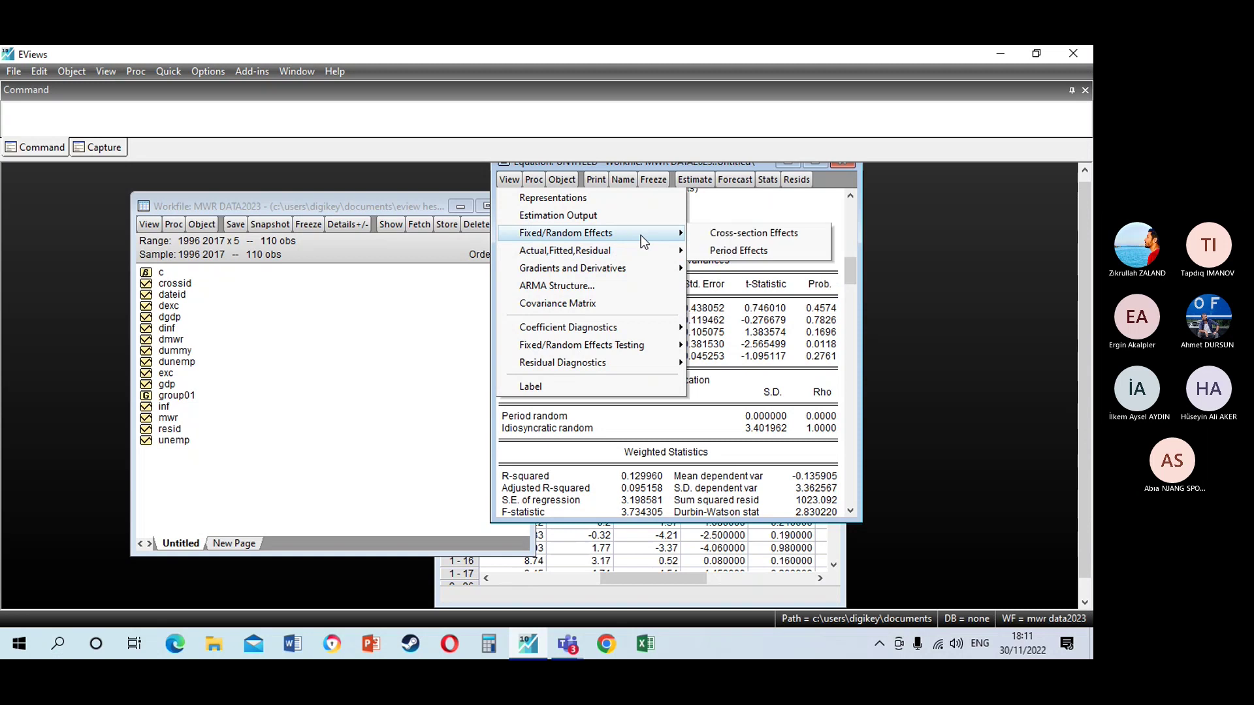
pyautogui.moveTo(669, 343)
pyautogui.click(773, 349)
# Try to display the cross-section effects of the estimated equation
pyautogui.click(508, 181)
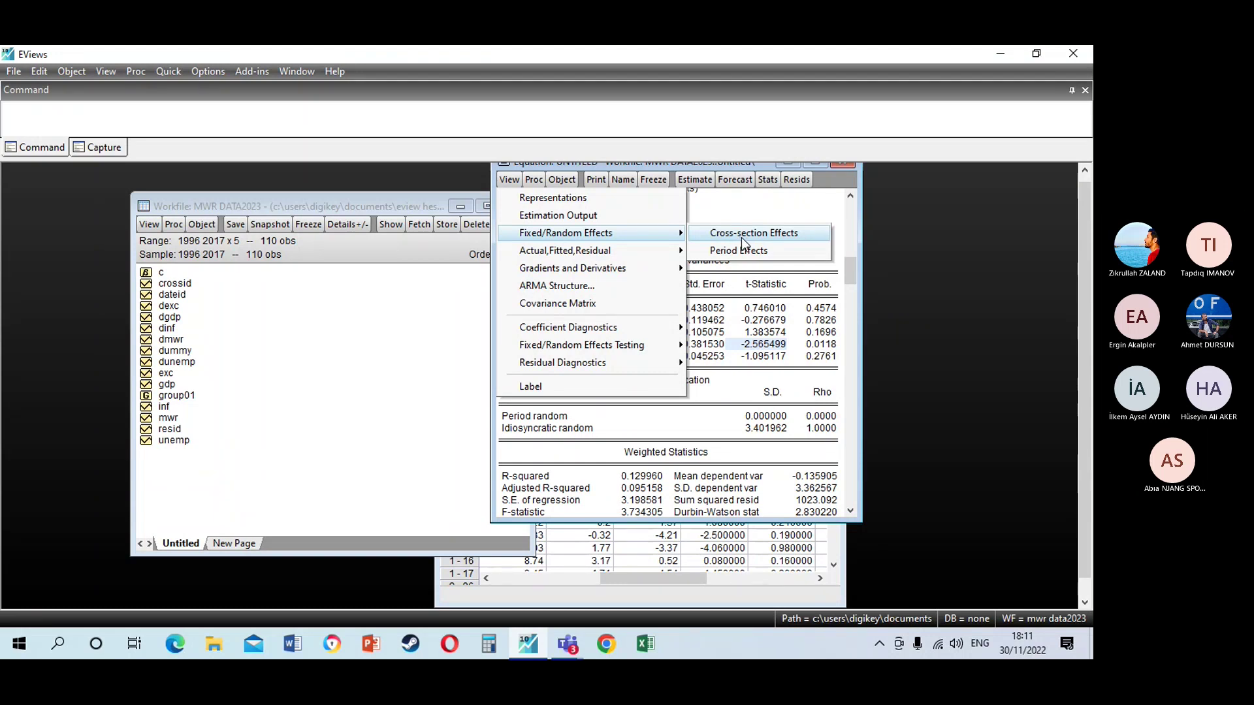
pyautogui.click(777, 238)
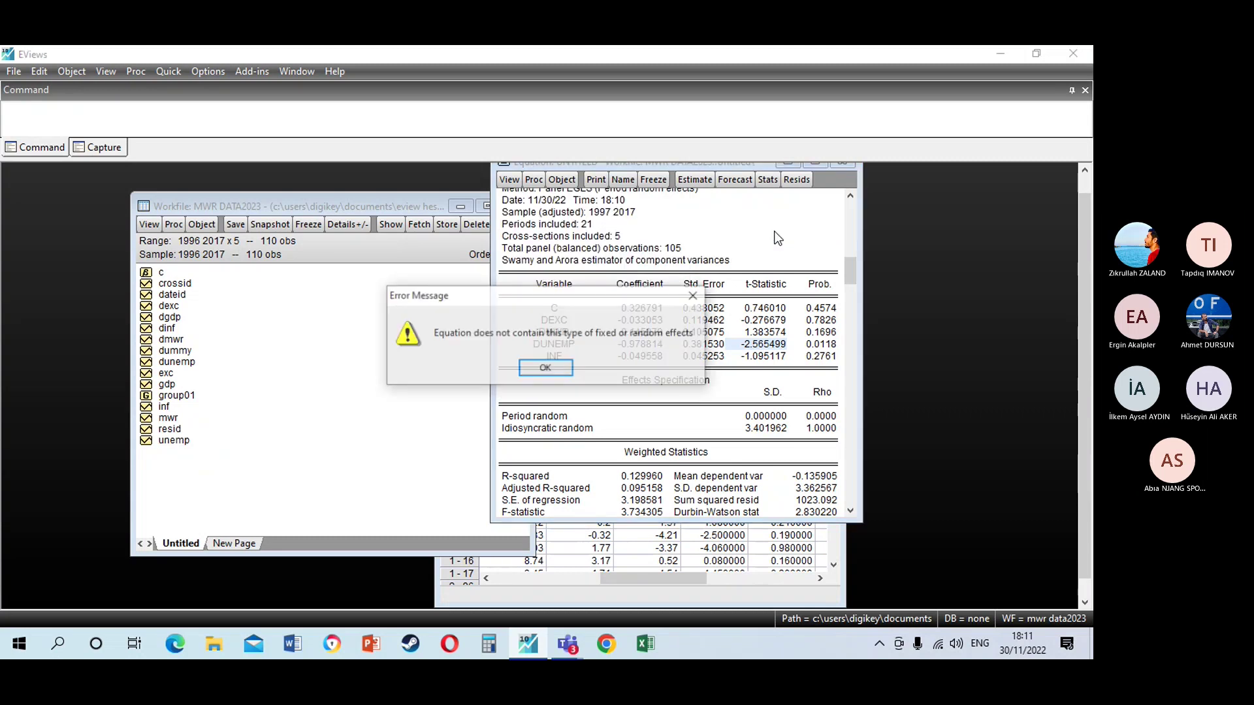
pyautogui.click(547, 374)
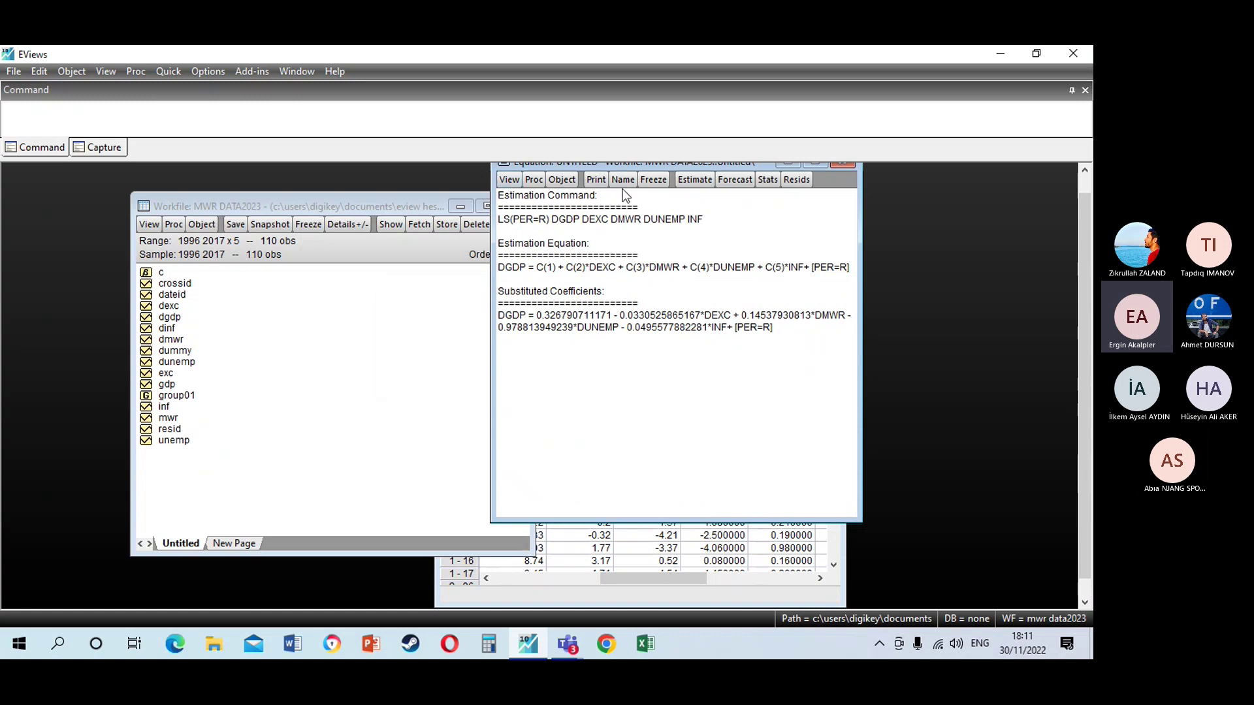
# Close the untitled period random effects equation and delete it without naming or storing it
pyautogui.moveTo(824, 165); pyautogui.dragTo(845, 214)
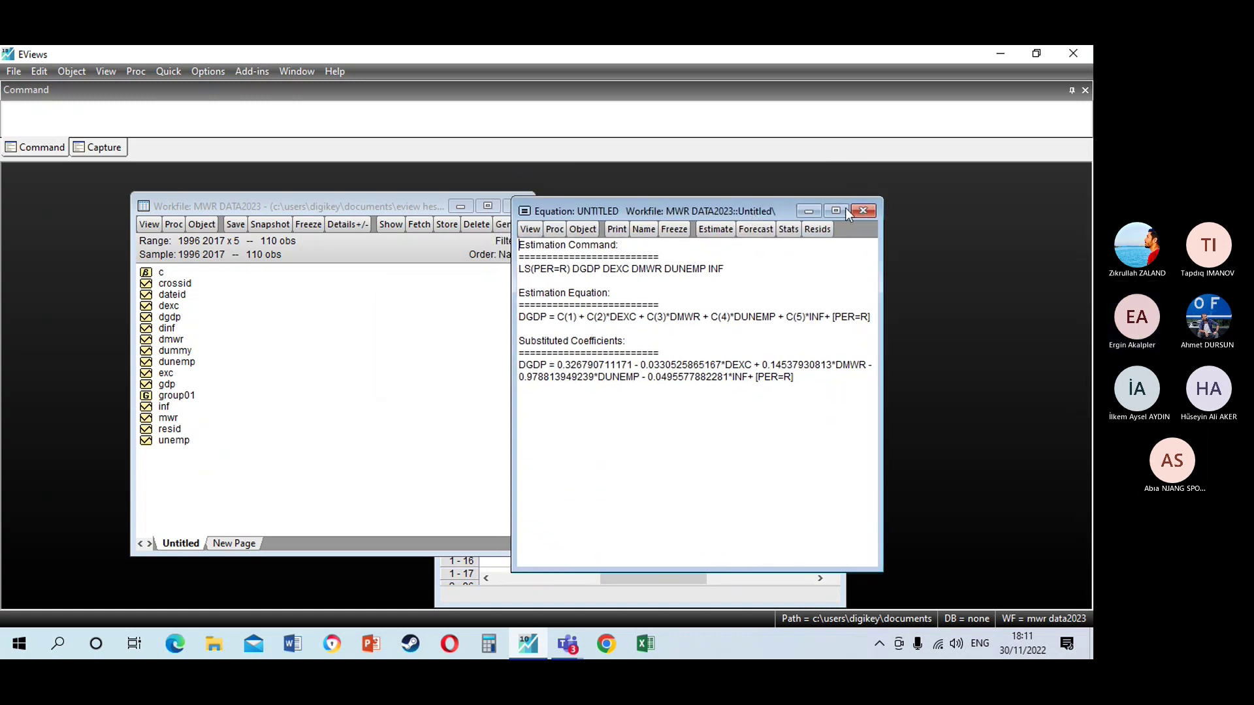
pyautogui.click(863, 210)
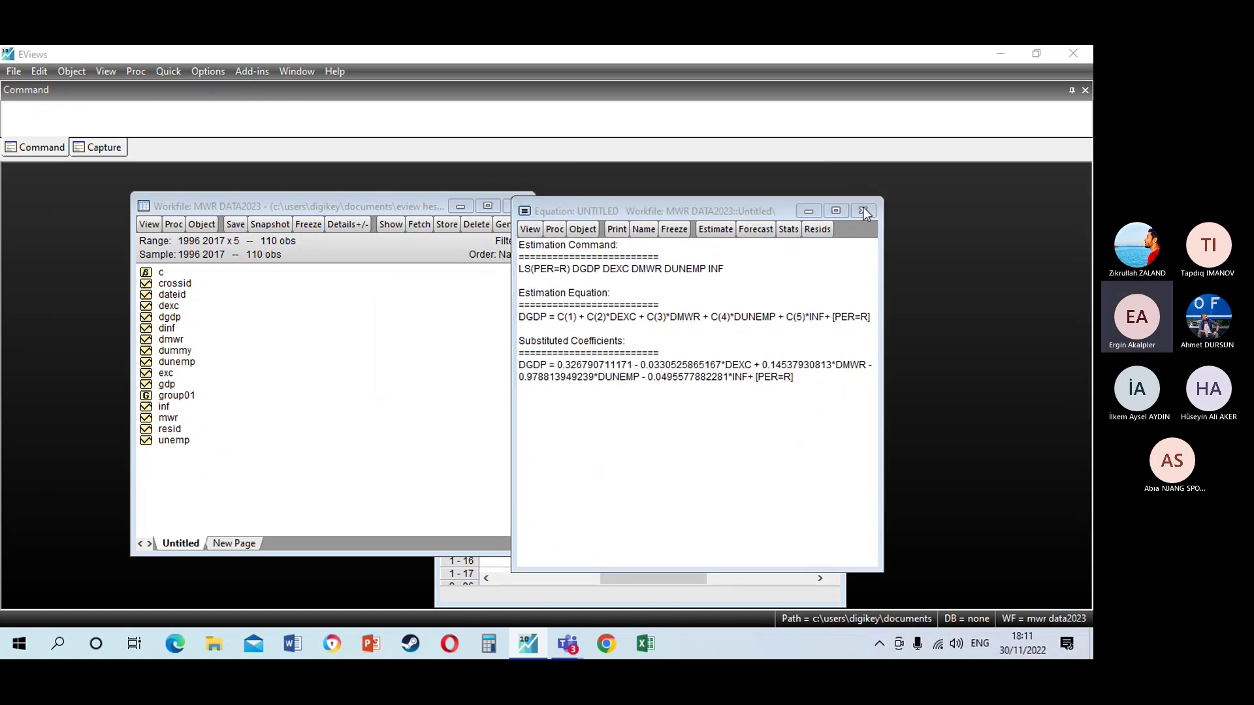
pyautogui.click(504, 370)
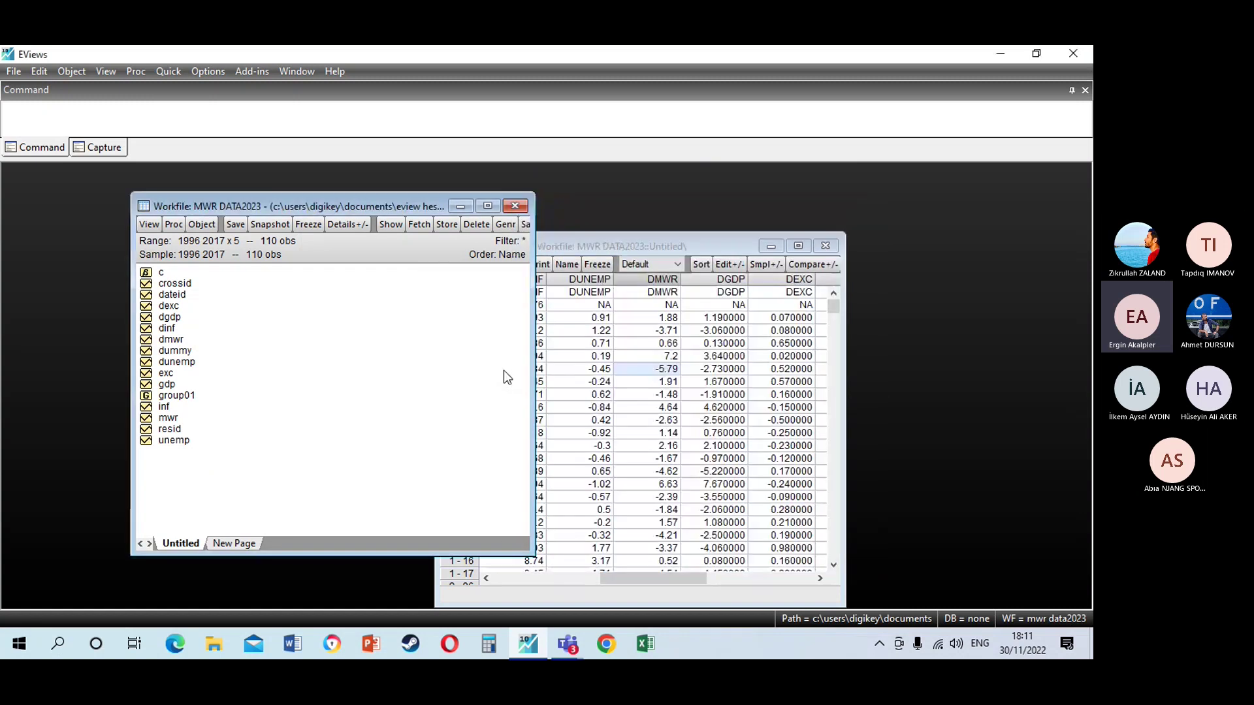
# Open another equation estimation and set its period effects to Random, leaving the specification empty
pyautogui.click(580, 356)
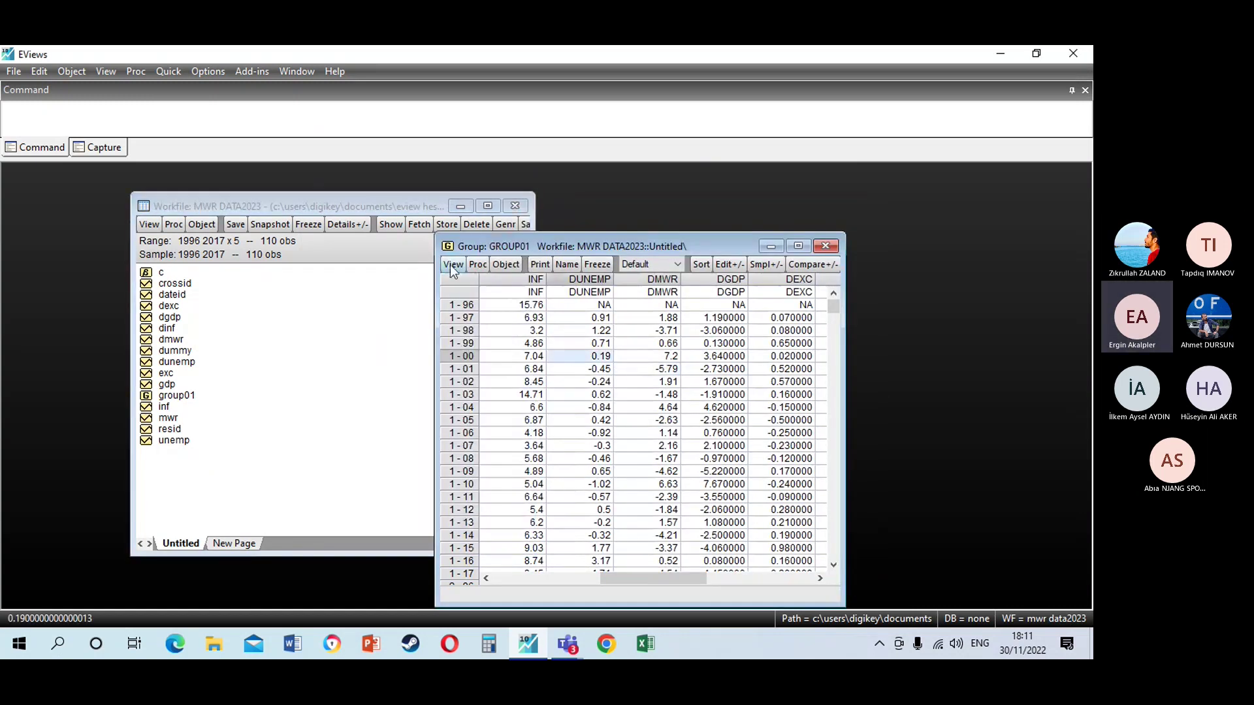
pyautogui.click(168, 70)
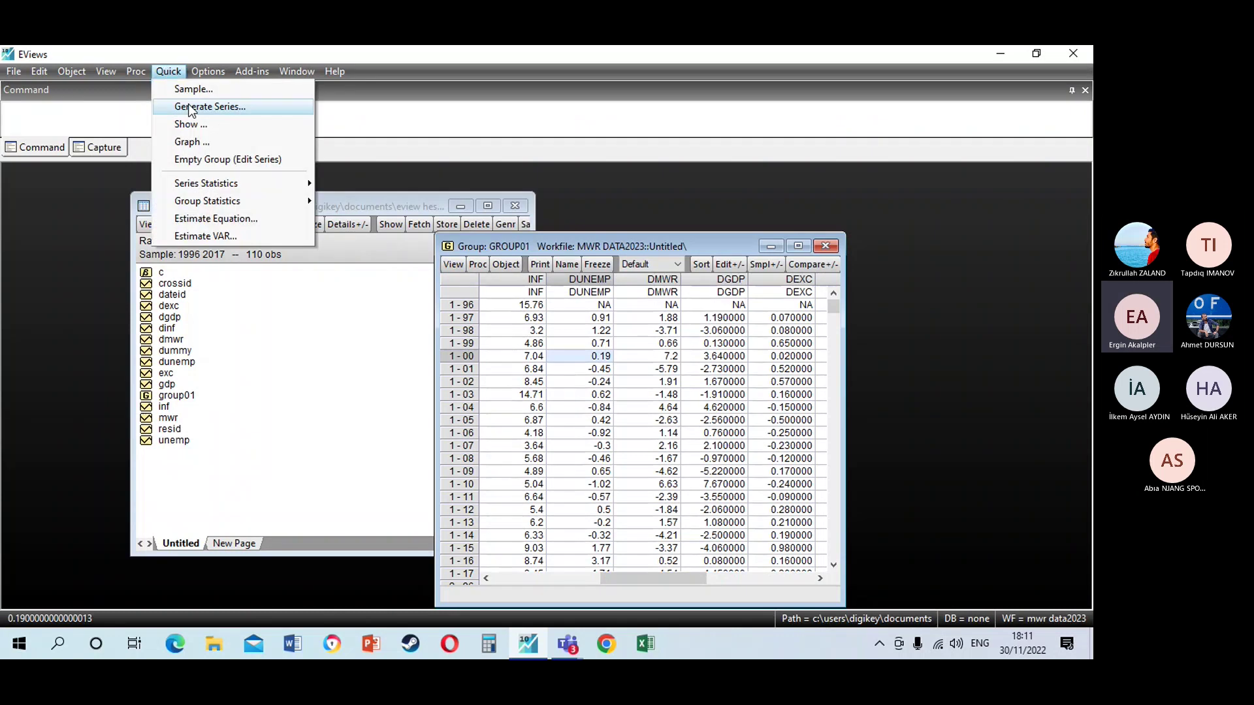
pyautogui.click(241, 219)
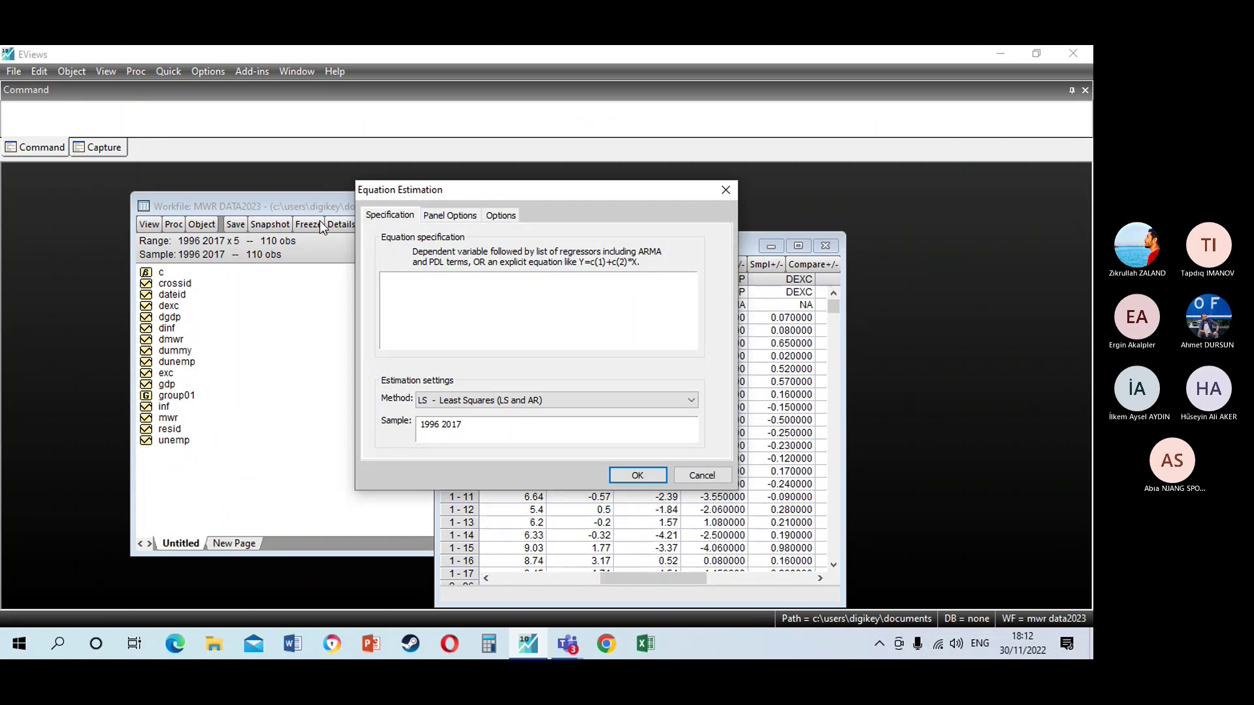
pyautogui.click(444, 218)
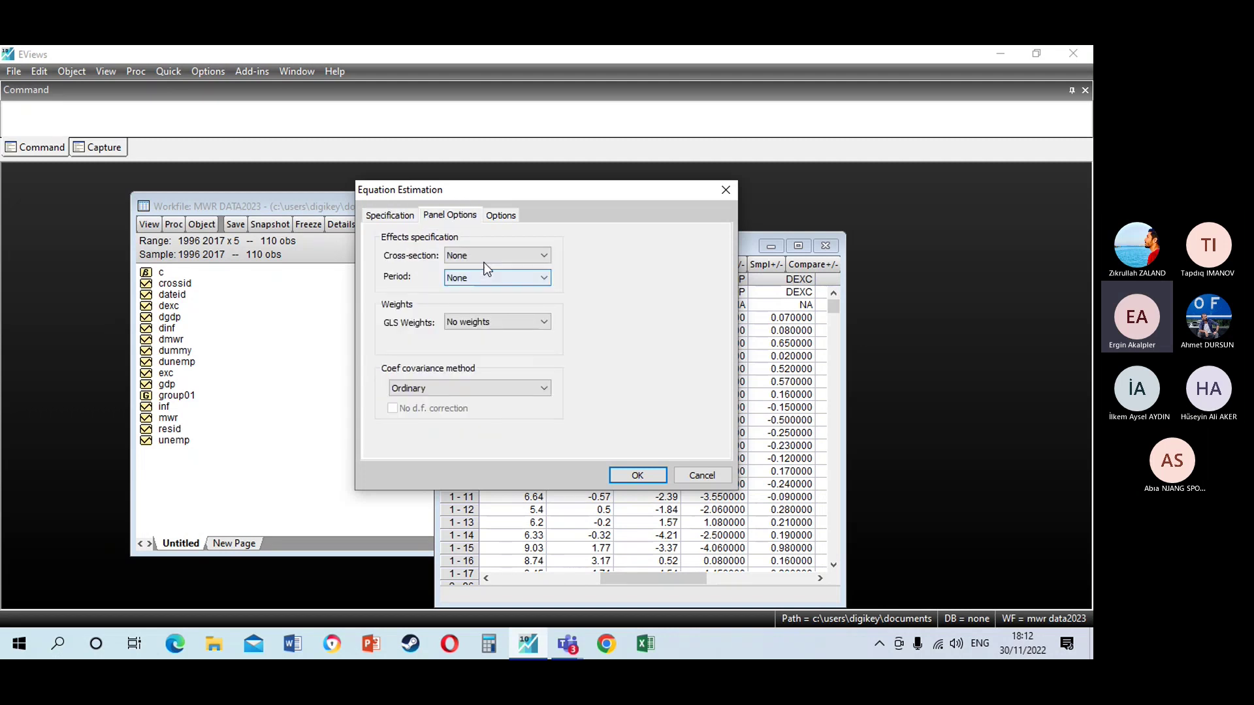
pyautogui.click(508, 282)
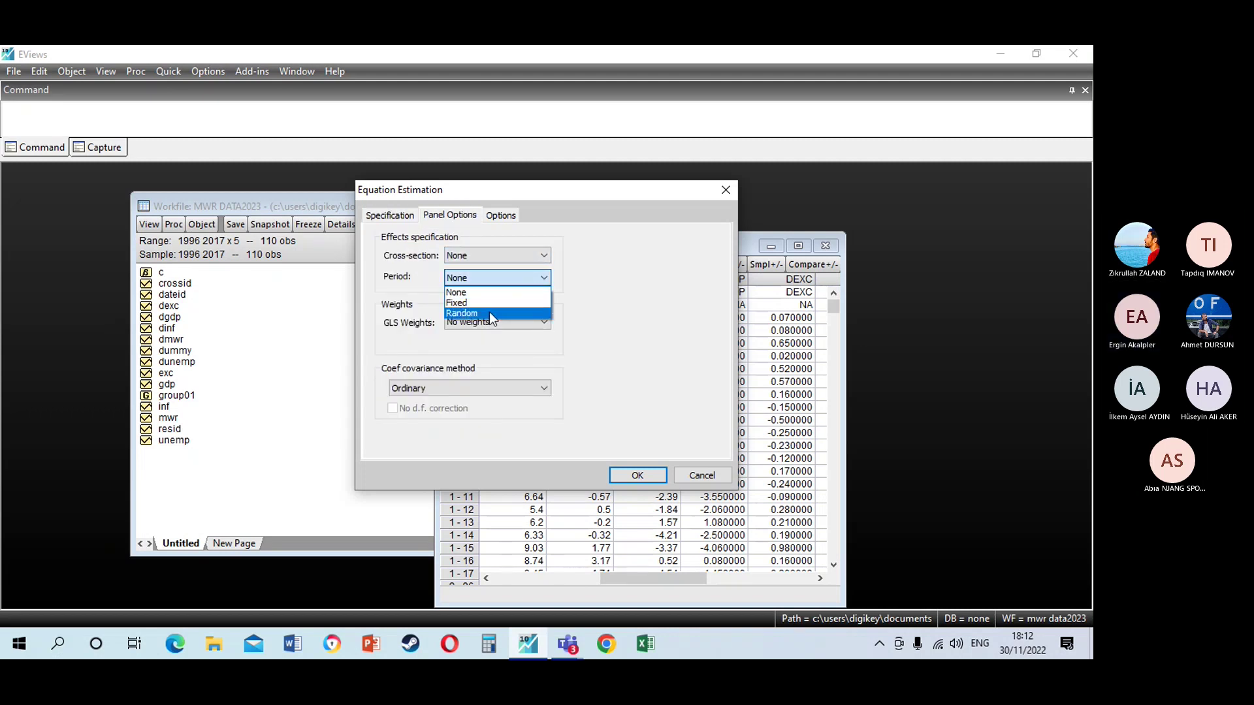
pyautogui.click(491, 315)
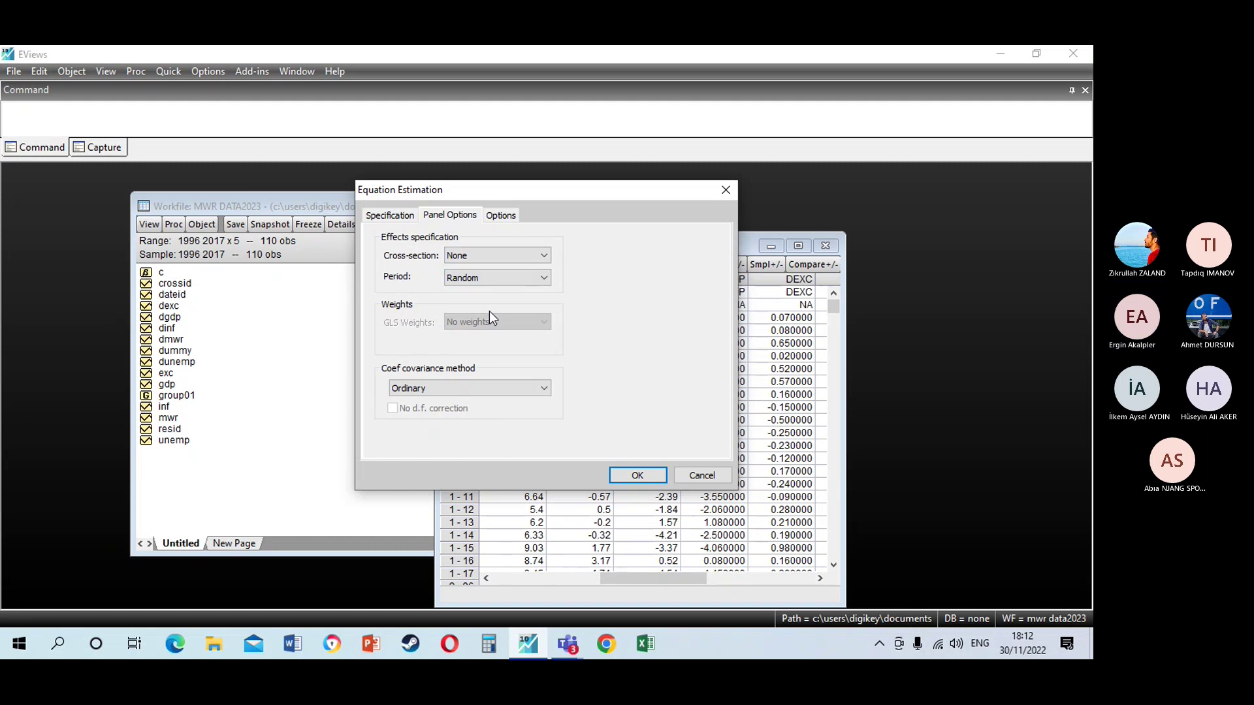
pyautogui.click(390, 215)
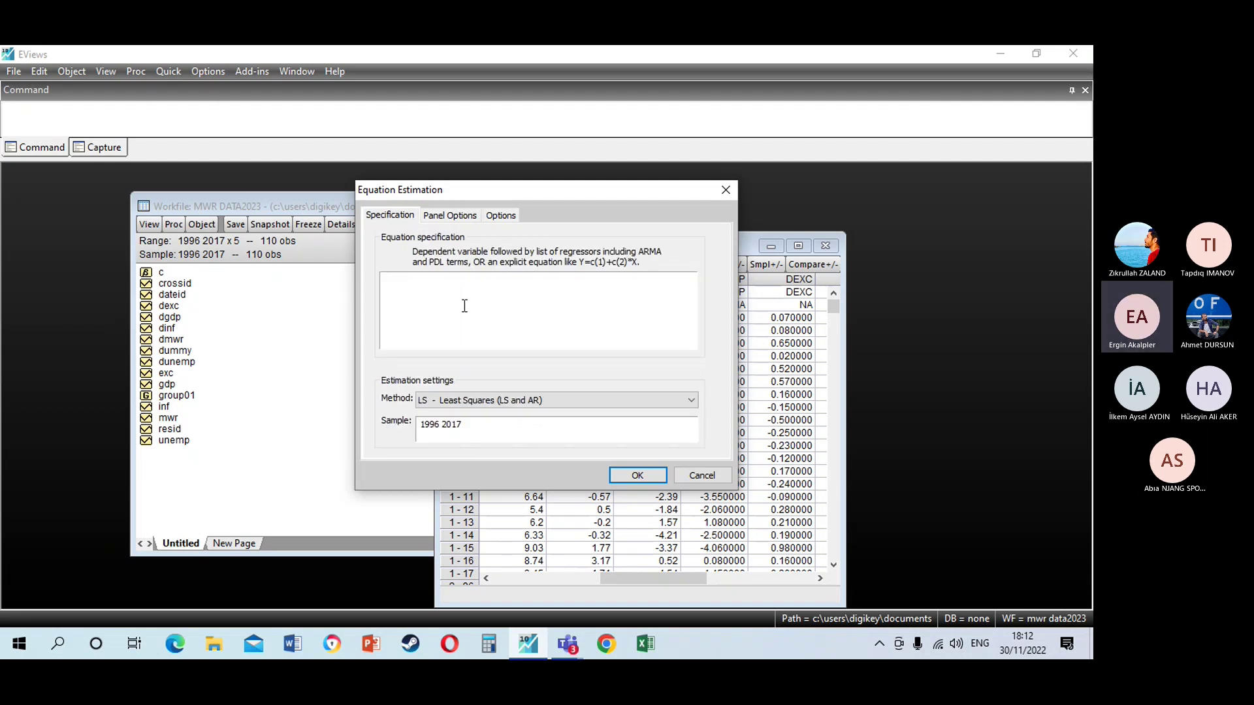
pyautogui.click(586, 400)
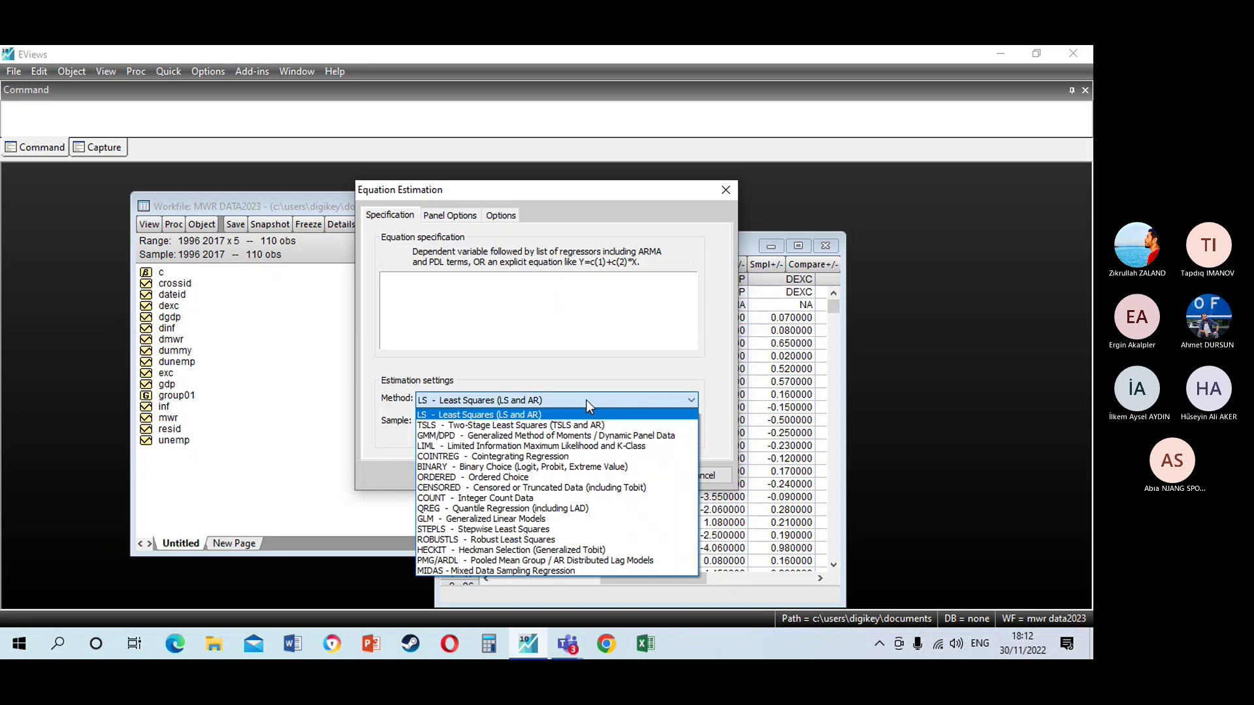
pyautogui.click(561, 559)
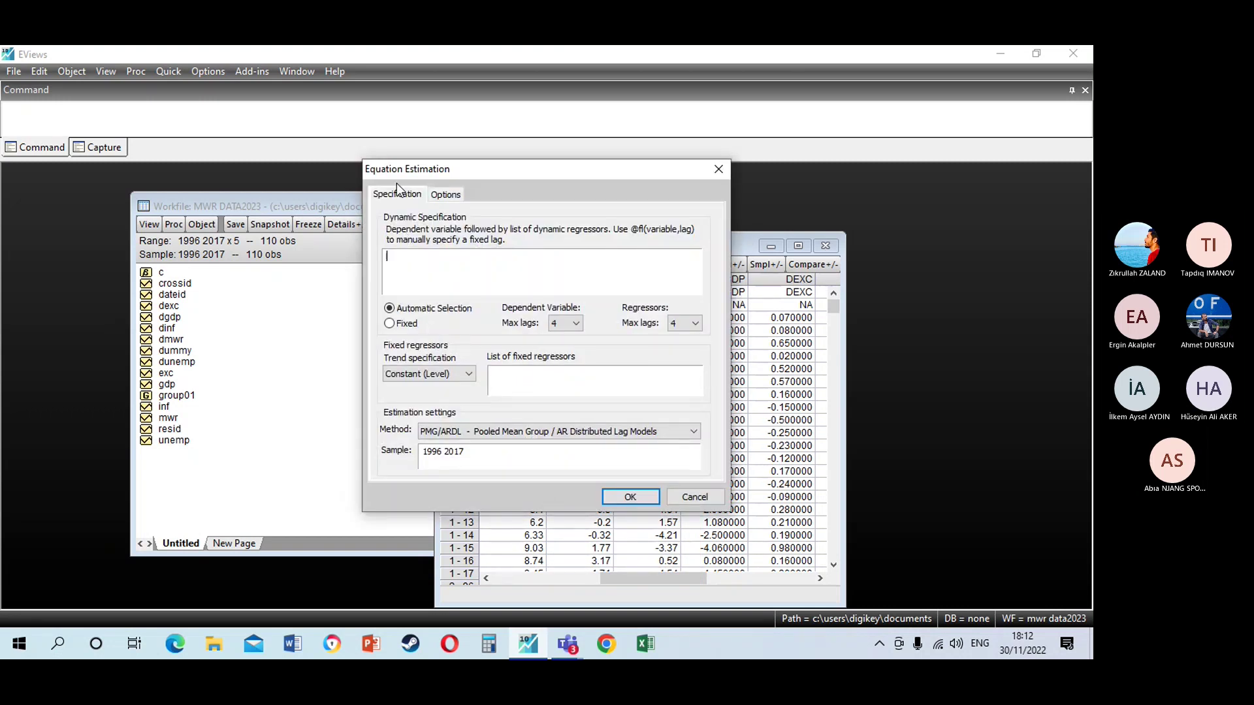
pyautogui.click(445, 195)
pyautogui.click(405, 196)
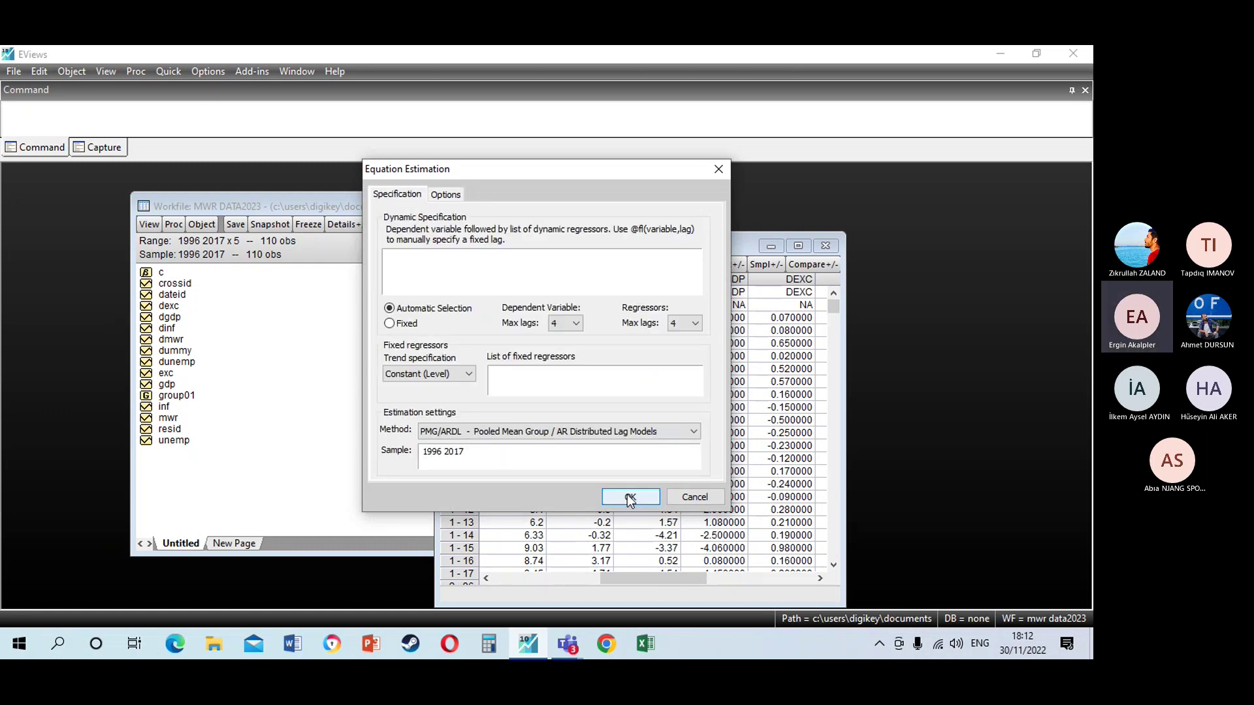
pyautogui.click(699, 496)
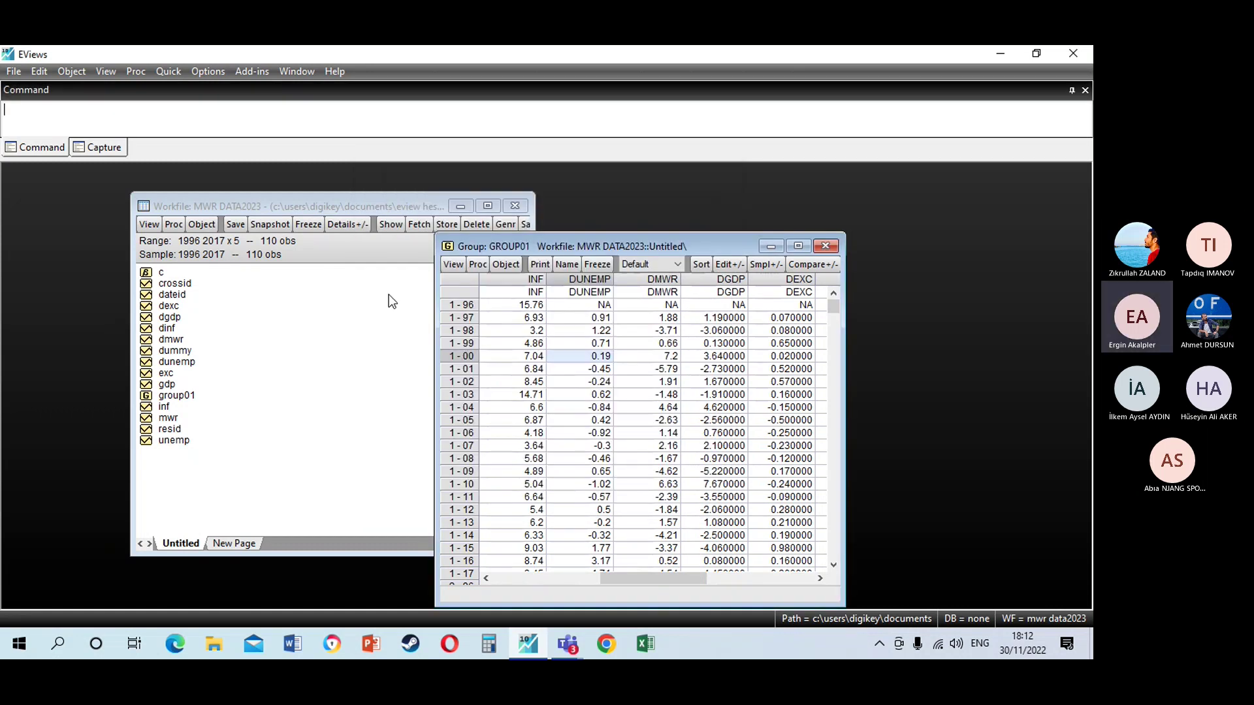
# Open a new least squares equation estimation and paste in the specification dgdp dexc dmwr dunemp inf
pyautogui.click(167, 72)
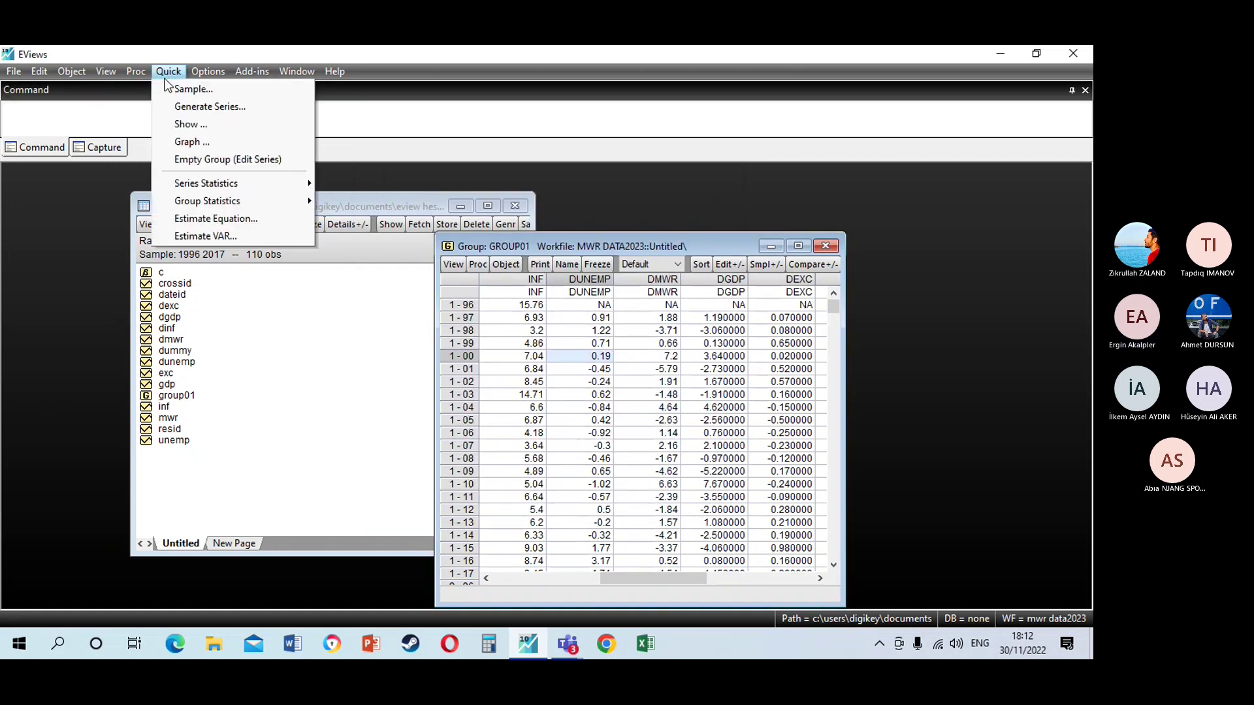
pyautogui.click(212, 220)
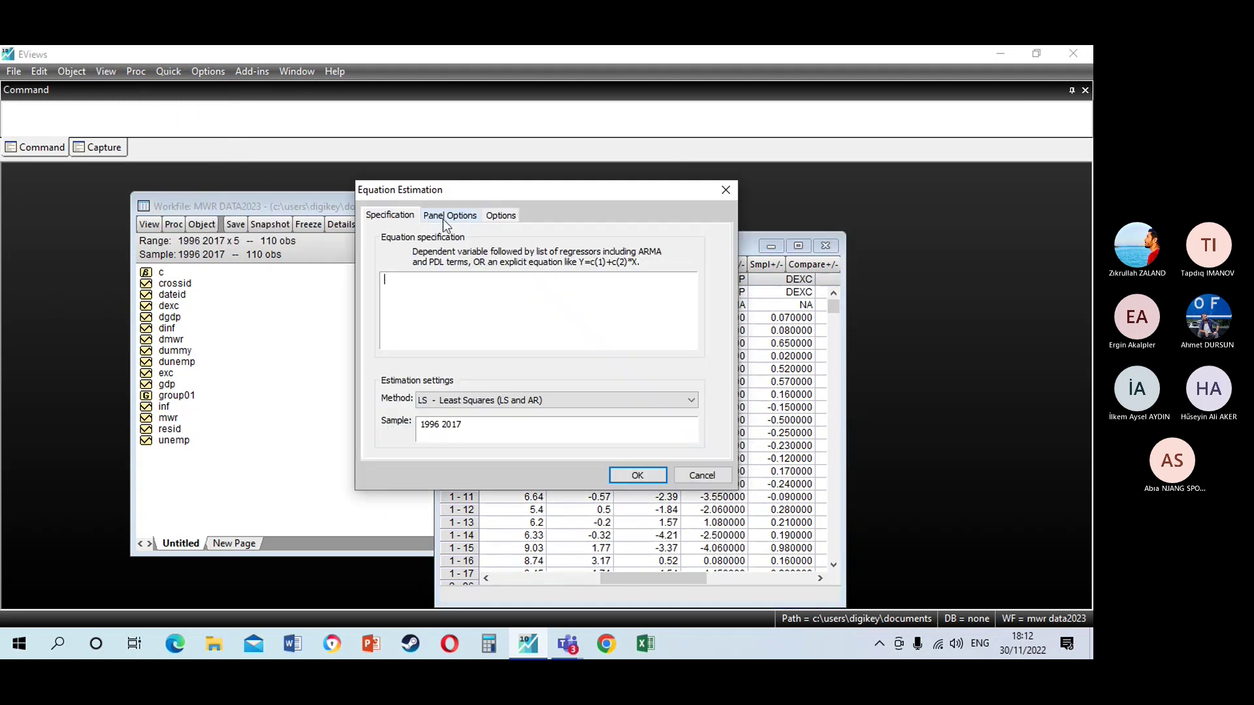
pyautogui.click(443, 215)
pyautogui.click(390, 214)
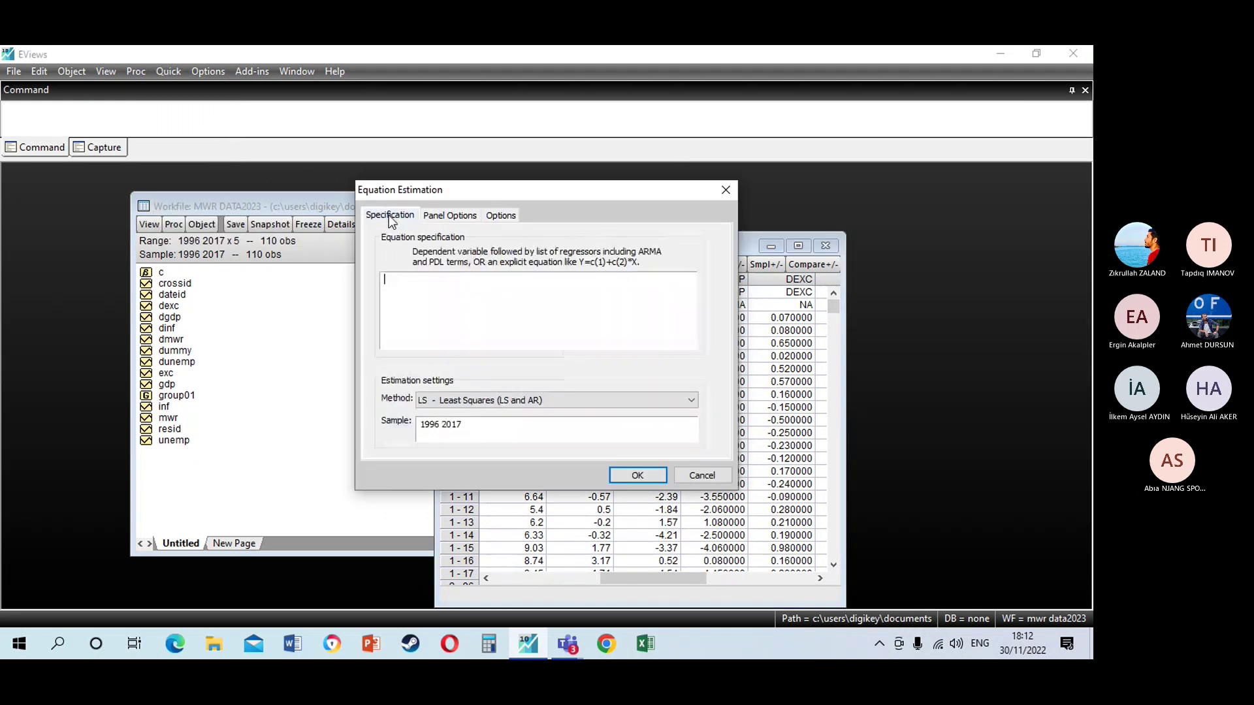
pyautogui.rightClick(439, 281)
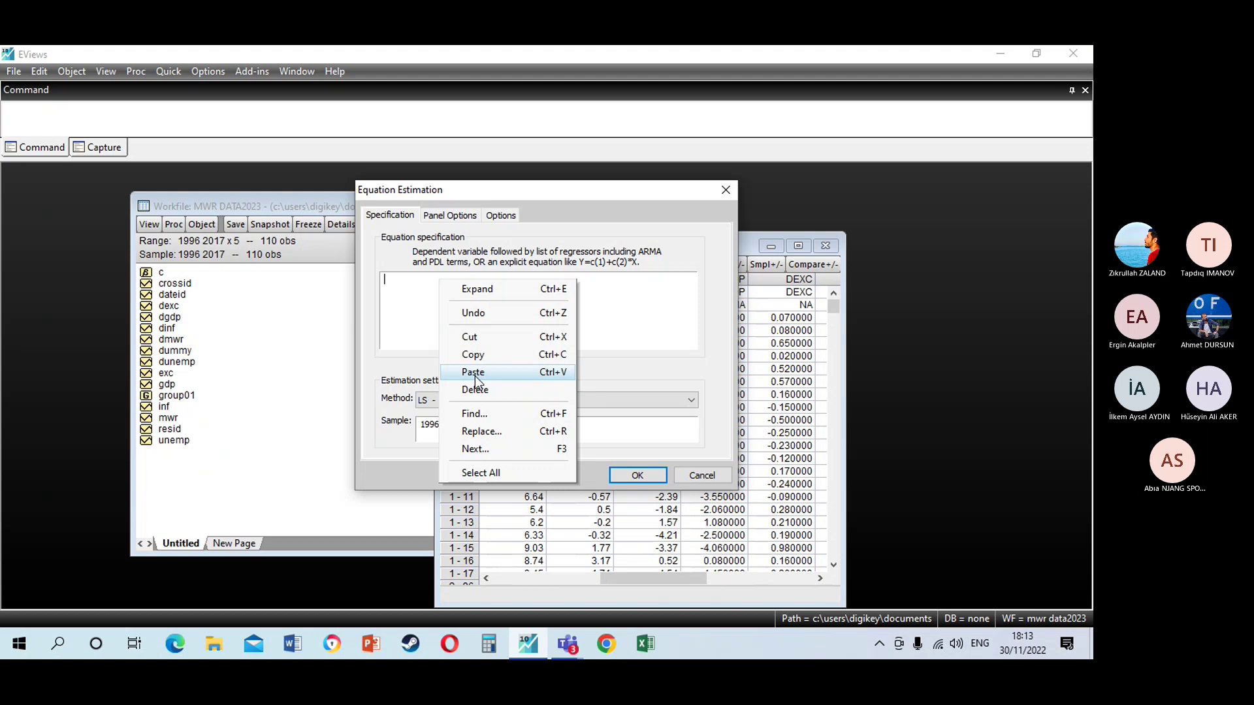
pyautogui.rightClick(411, 326)
pyautogui.rightClick(413, 316)
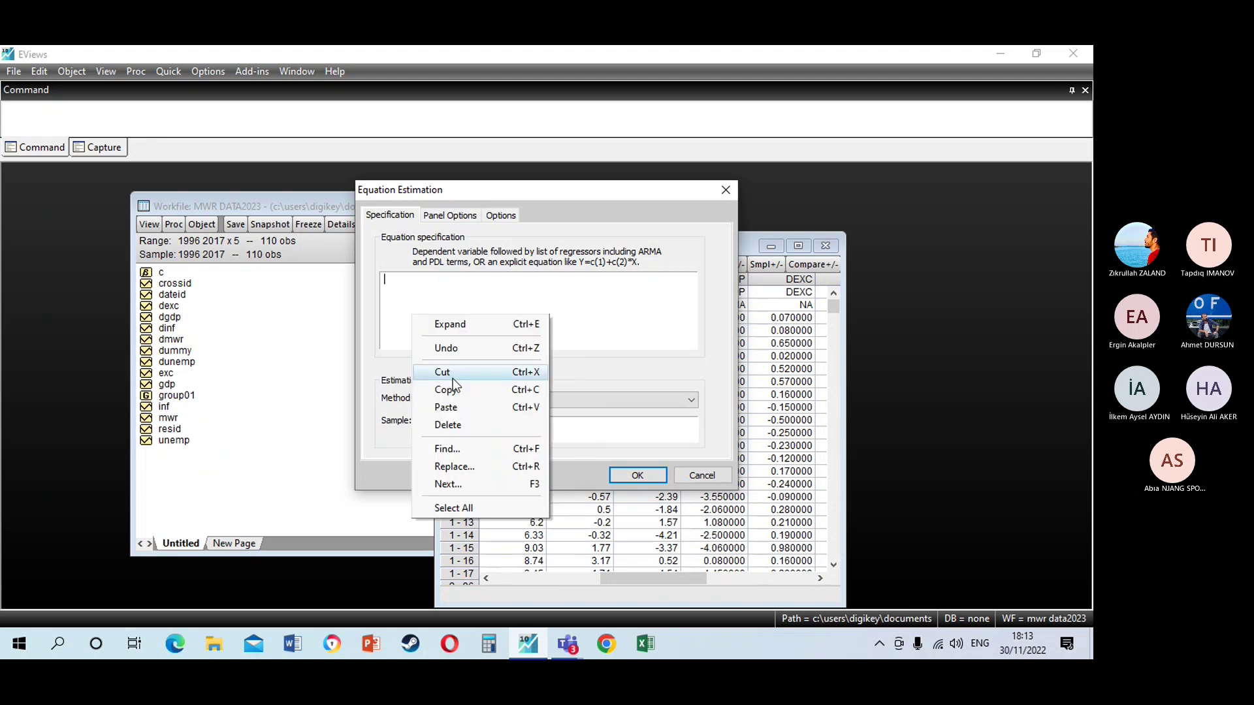
pyautogui.click(447, 407)
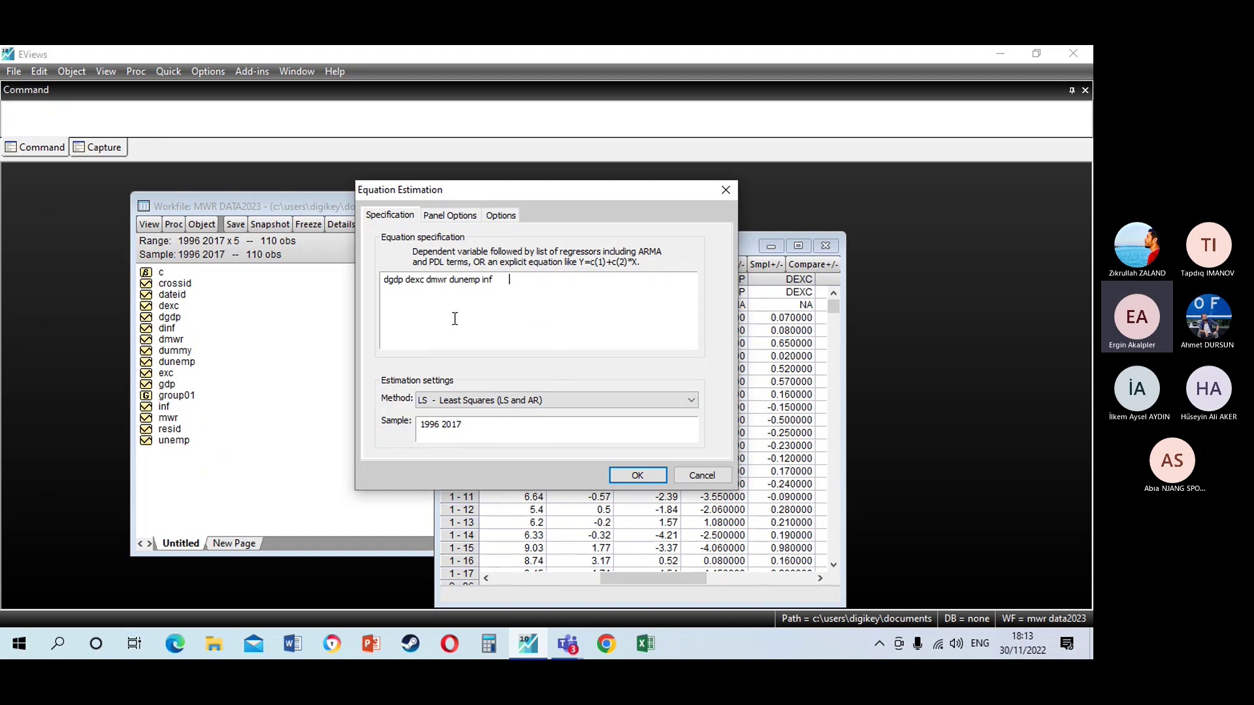
# Set the period effects to Random with ordinary coefficient covariance and estimate the equation
pyautogui.click(501, 215)
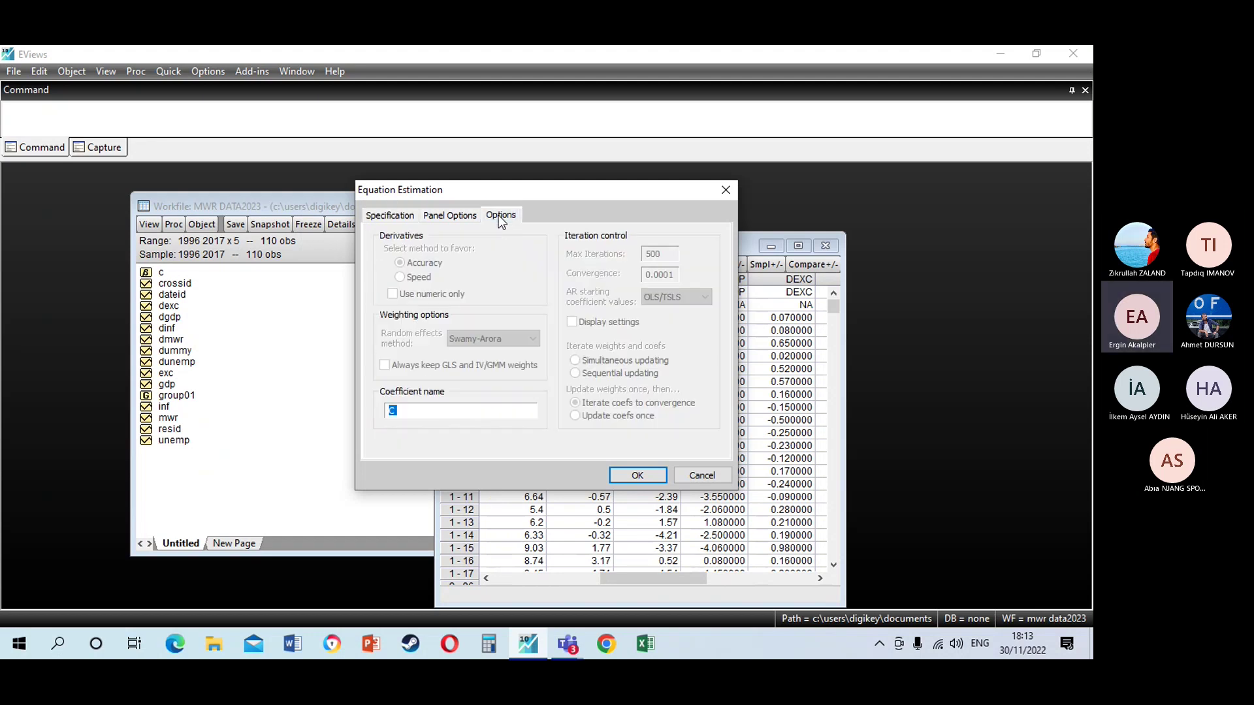
pyautogui.click(450, 216)
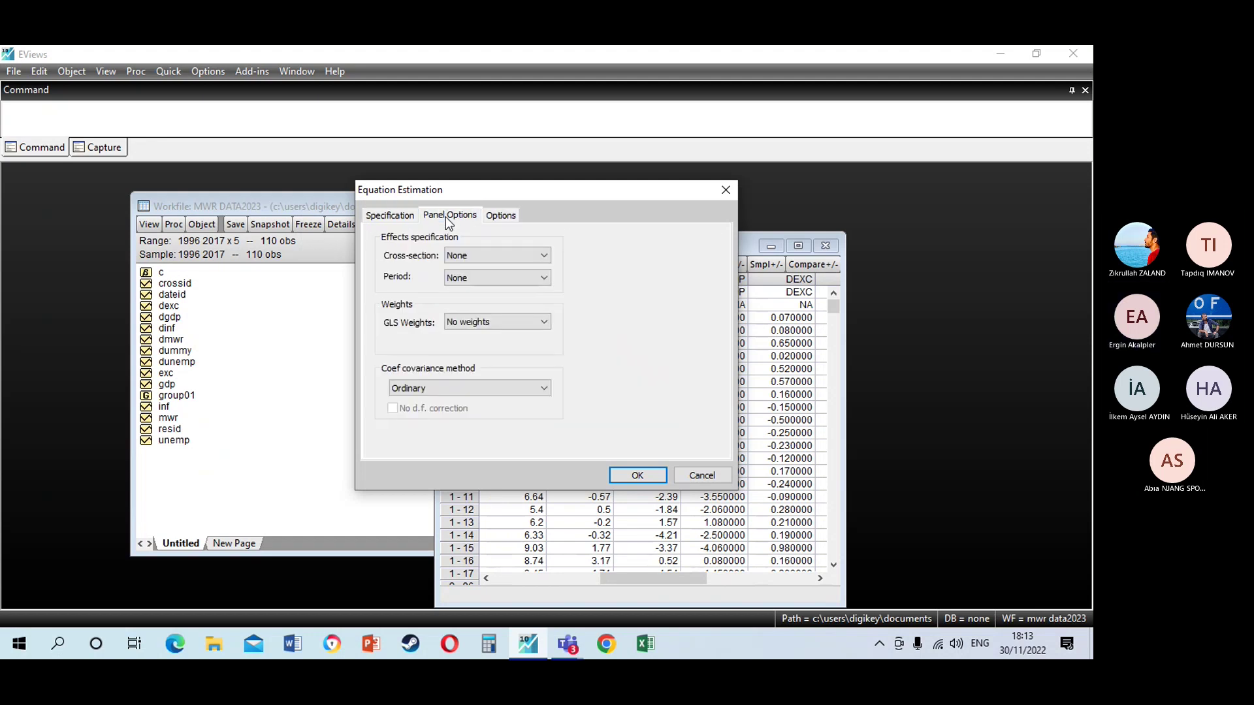
pyautogui.click(492, 283)
pyautogui.click(475, 312)
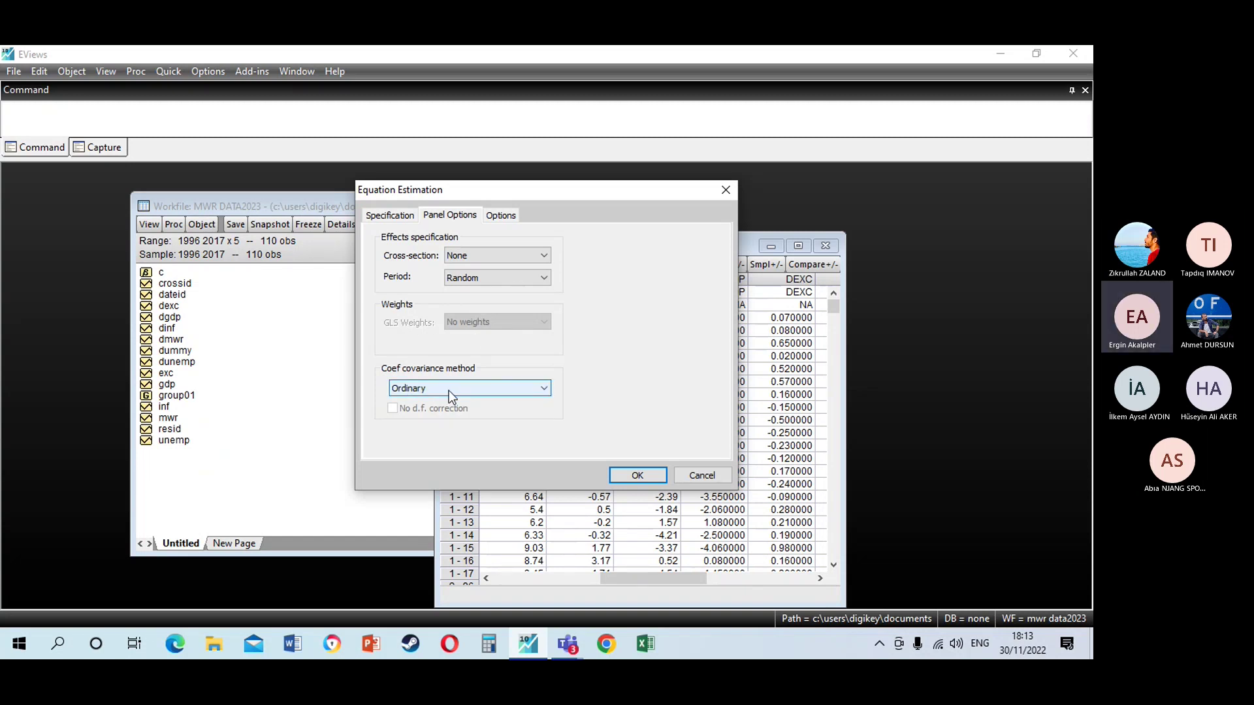
pyautogui.click(636, 475)
# Check the fixed/random effects tests offered for the estimated equation and try to display its cross-section effects
pyautogui.moveTo(564, 318); pyautogui.dragTo(563, 174)
pyautogui.click(535, 191)
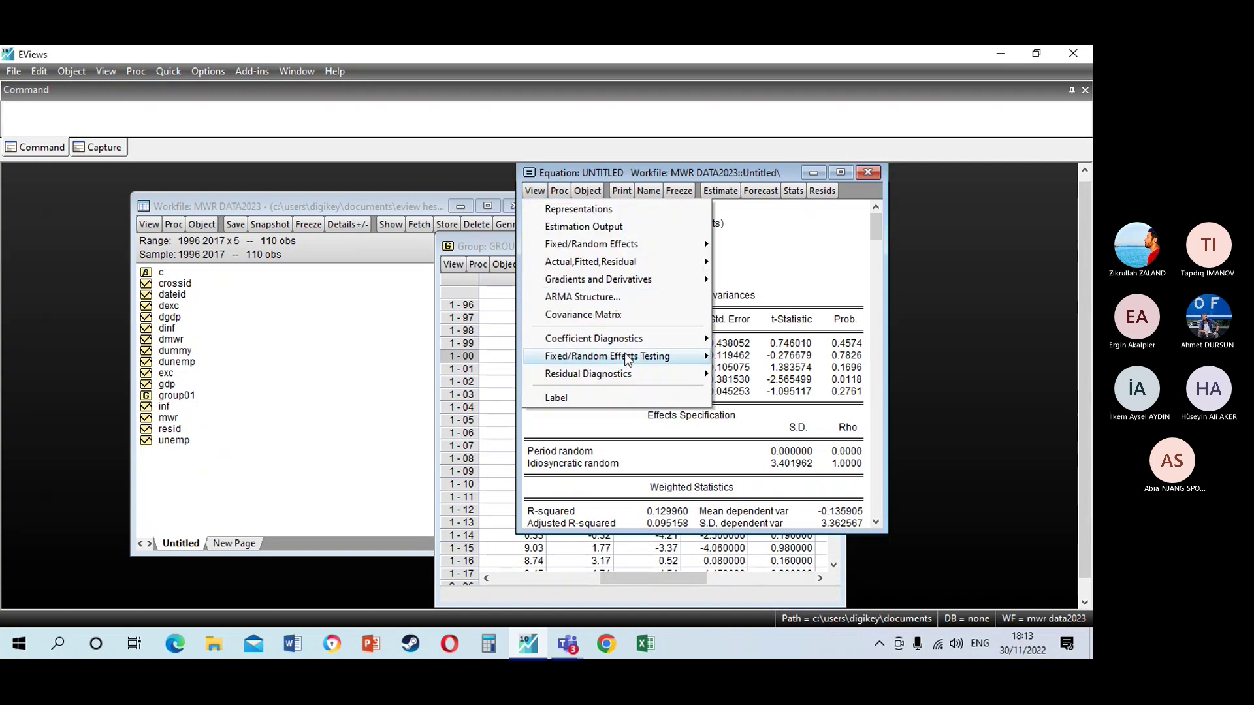
pyautogui.moveTo(627, 359)
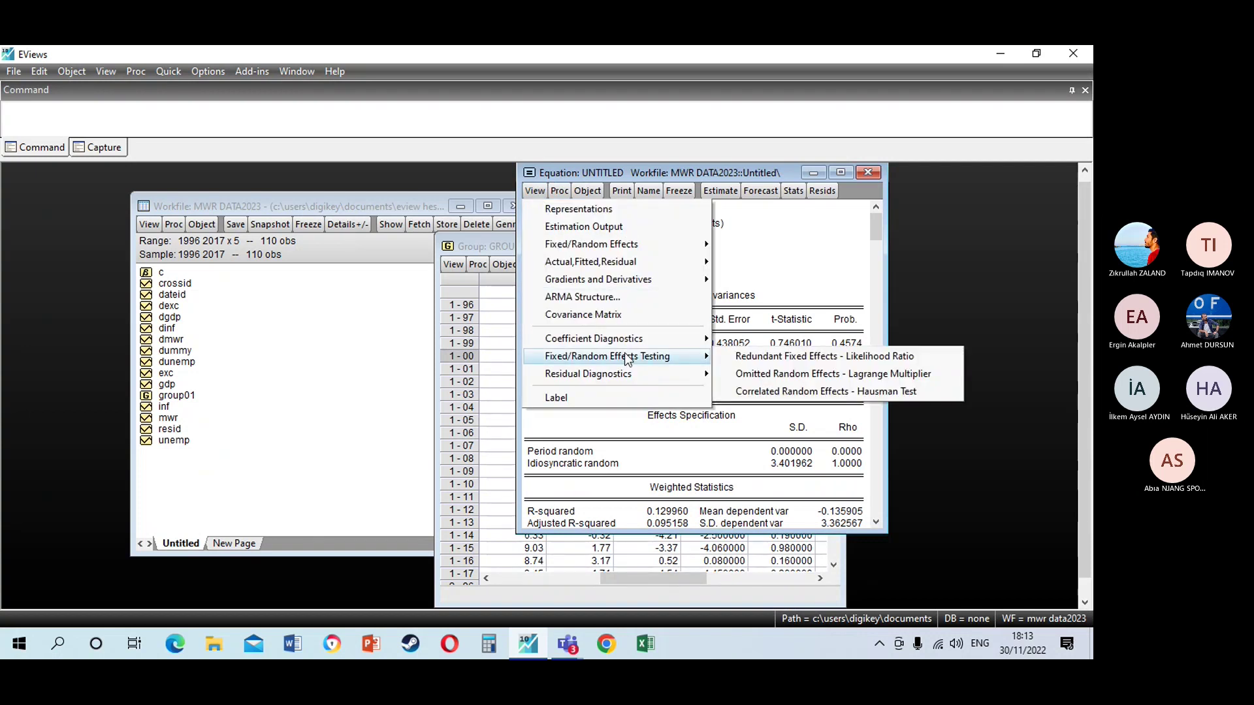
pyautogui.moveTo(631, 245)
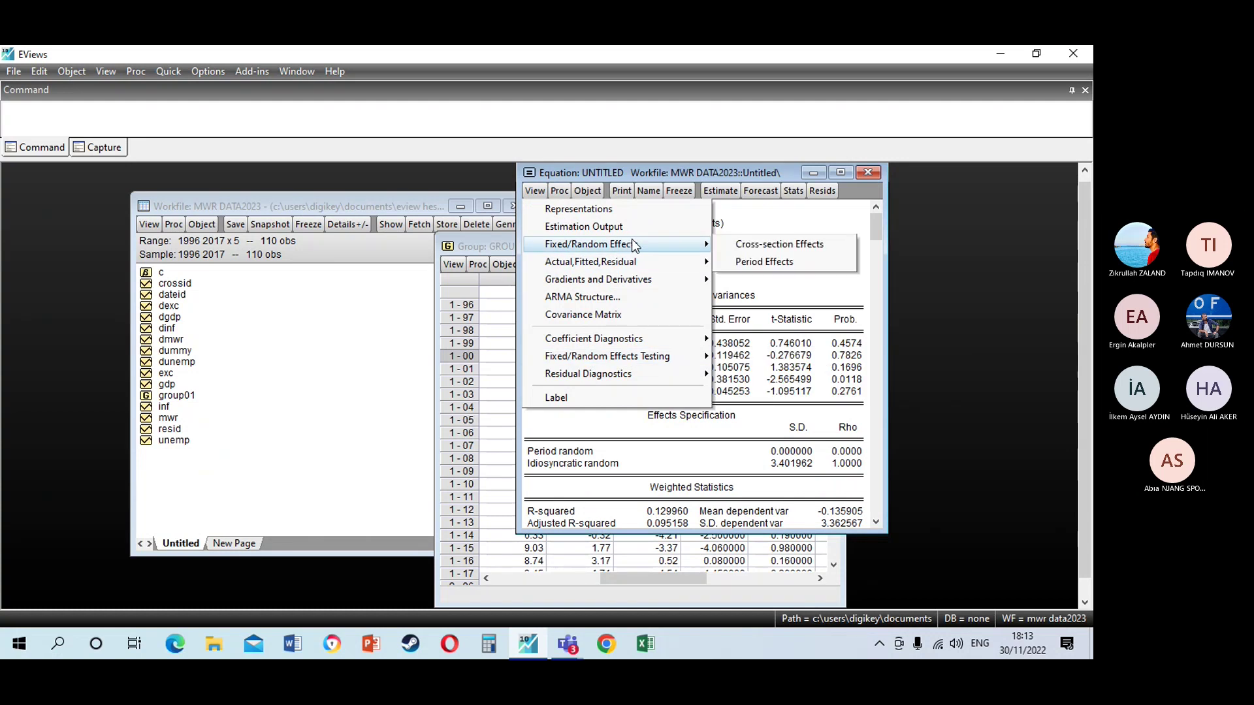
pyautogui.click(780, 247)
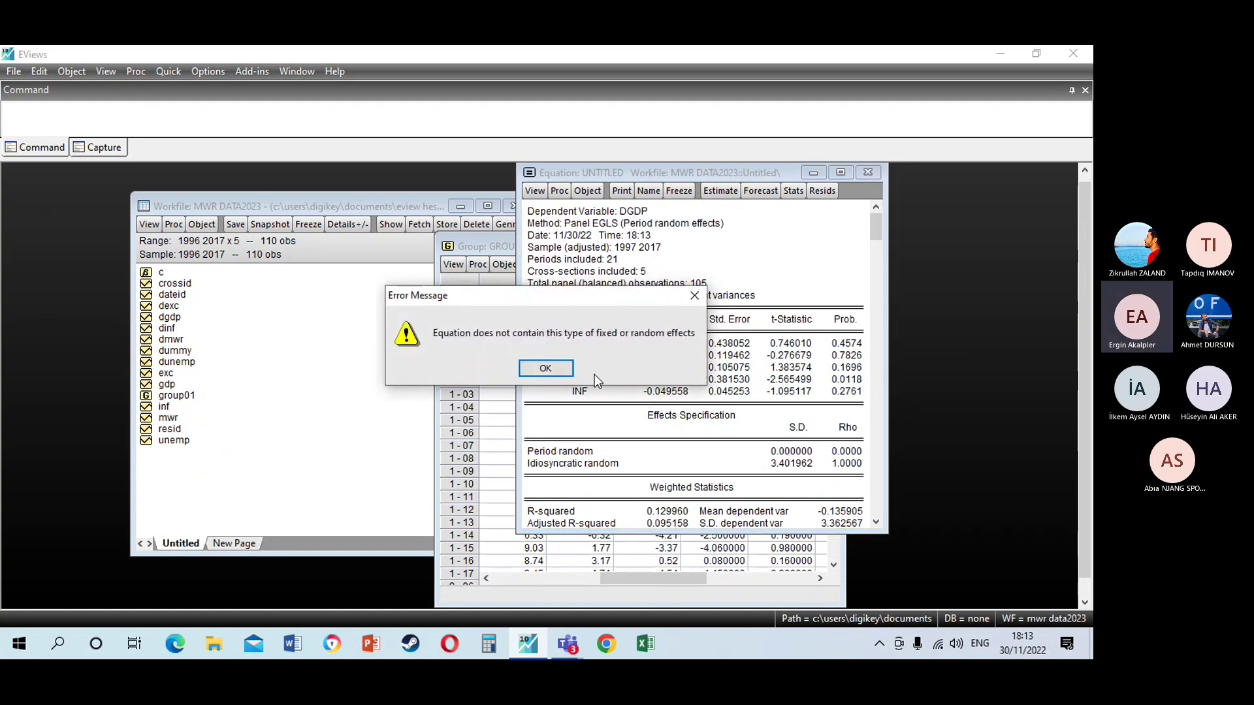
pyautogui.click(694, 295)
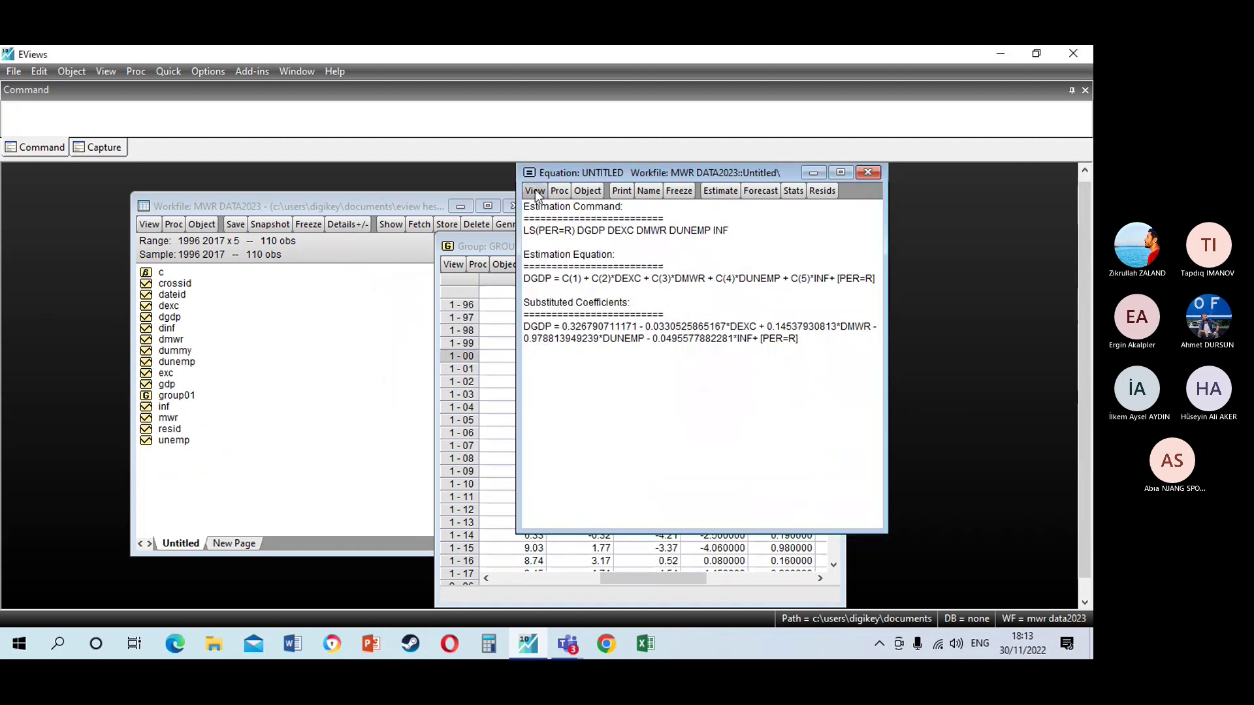
# Close the untitled period random effects equation and delete it without naming or storing it
pyautogui.click(535, 190)
pyautogui.moveTo(623, 262)
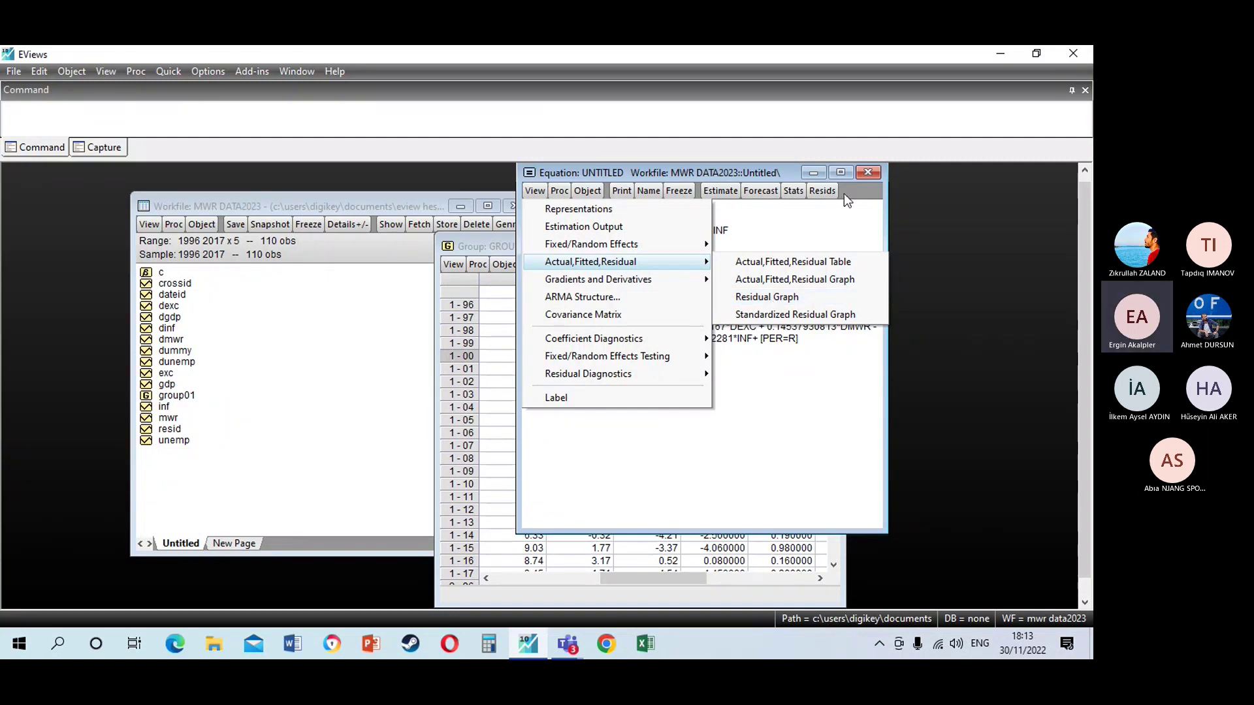
pyautogui.click(795, 236)
pyautogui.click(868, 172)
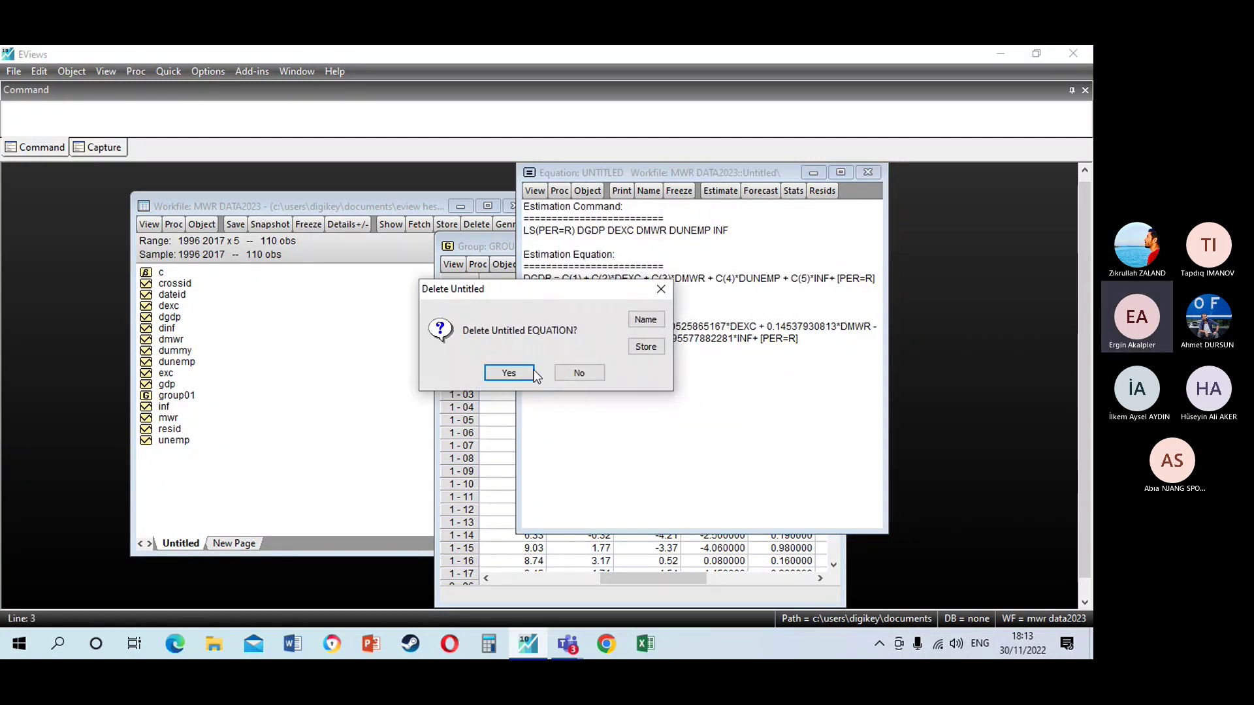
pyautogui.click(507, 369)
pyautogui.click(454, 264)
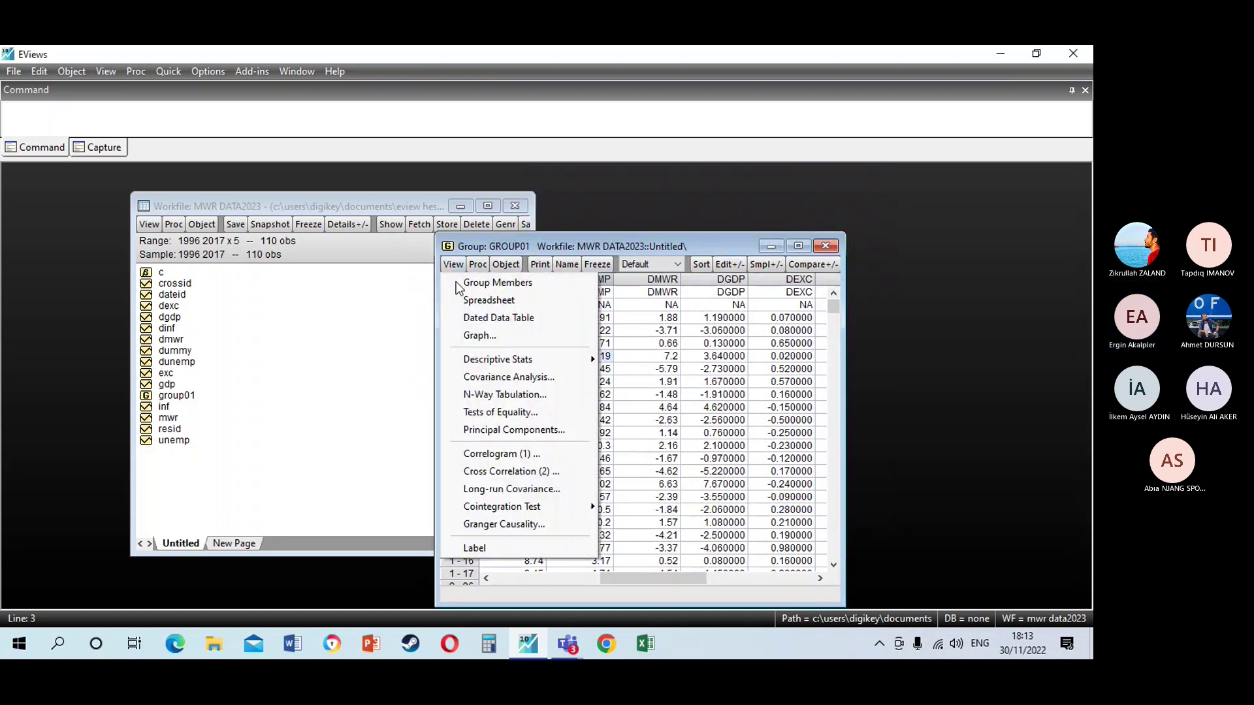
pyautogui.moveTo(501, 509)
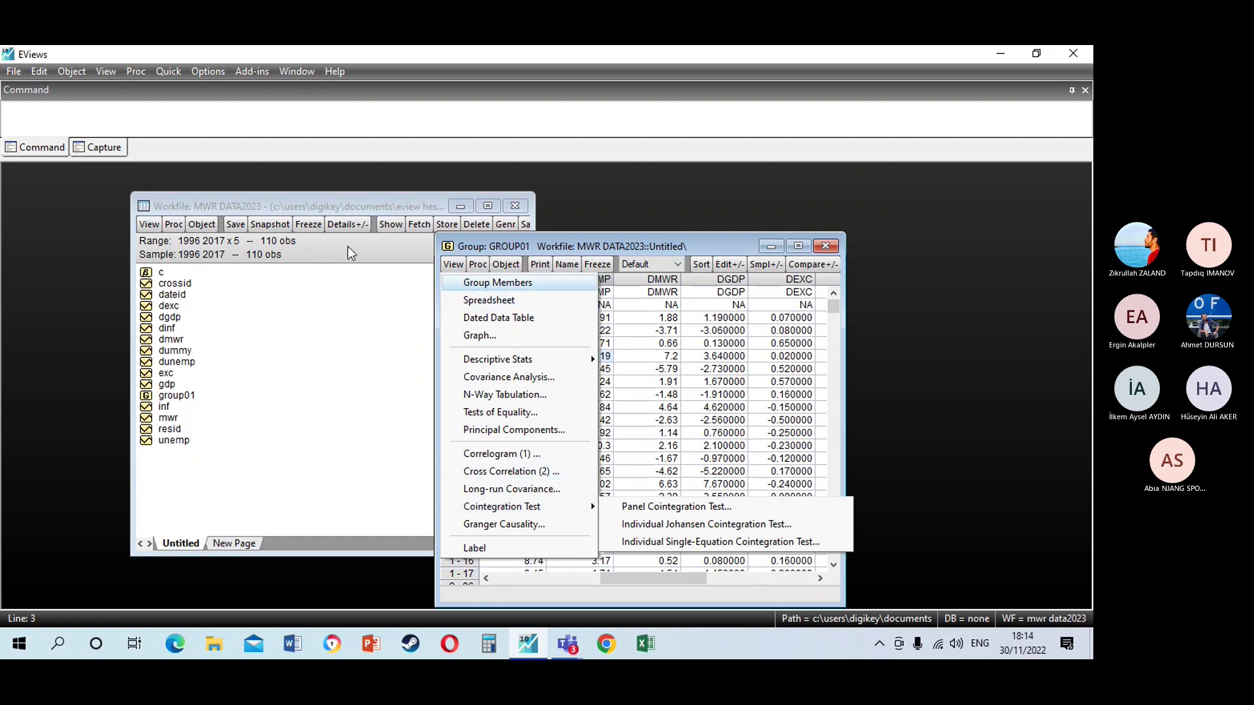
# Start another least squares equation estimation with the pasted specification dgdp dexc dmwr dunemp inf
pyautogui.click(168, 72)
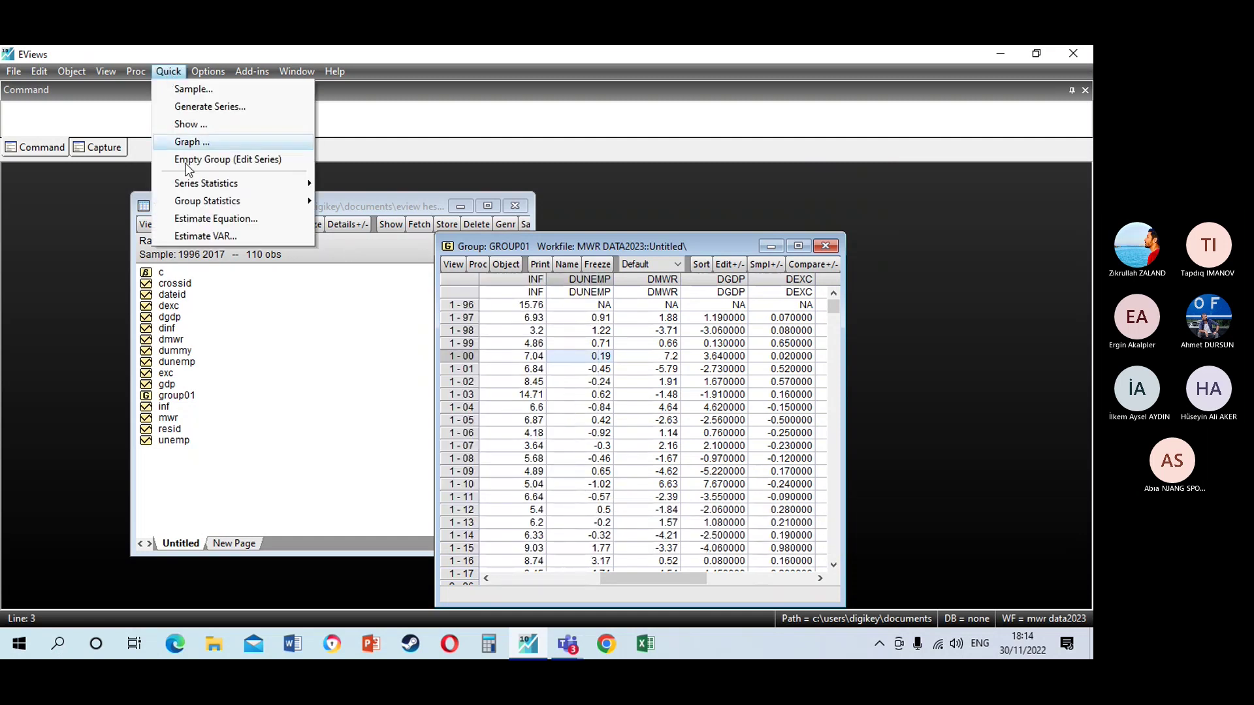
pyautogui.click(215, 218)
pyautogui.rightClick(415, 291)
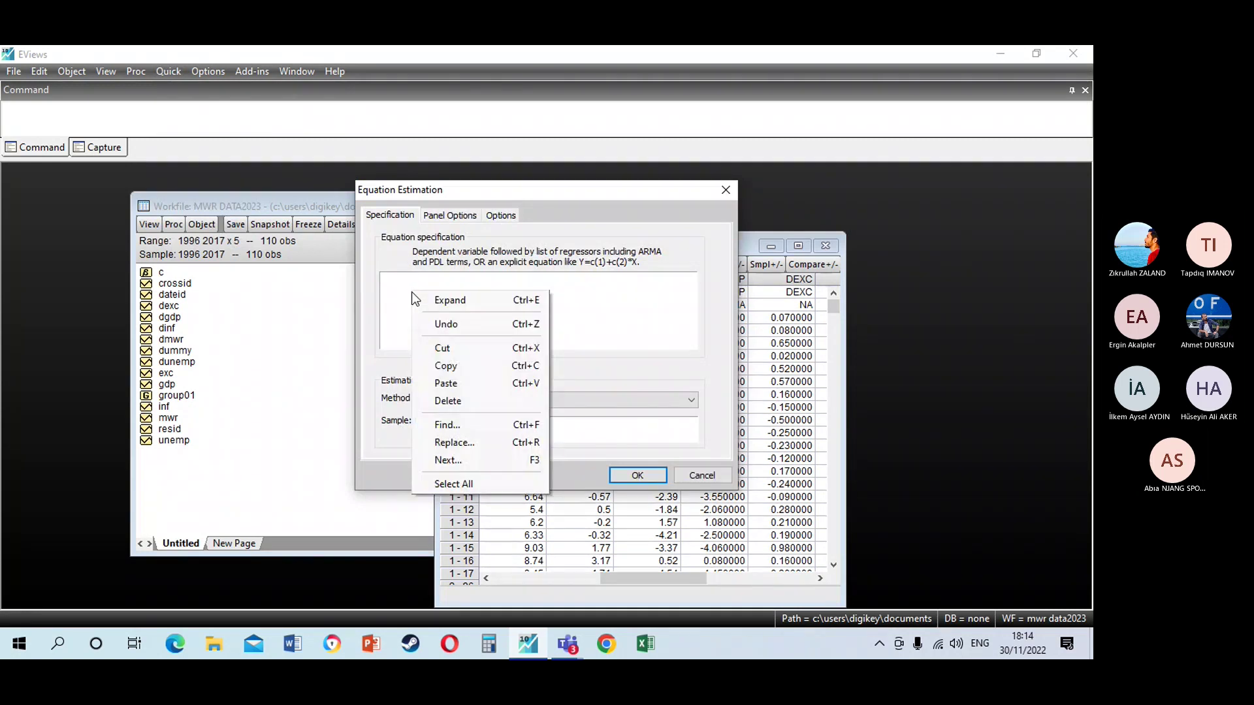
pyautogui.click(450, 384)
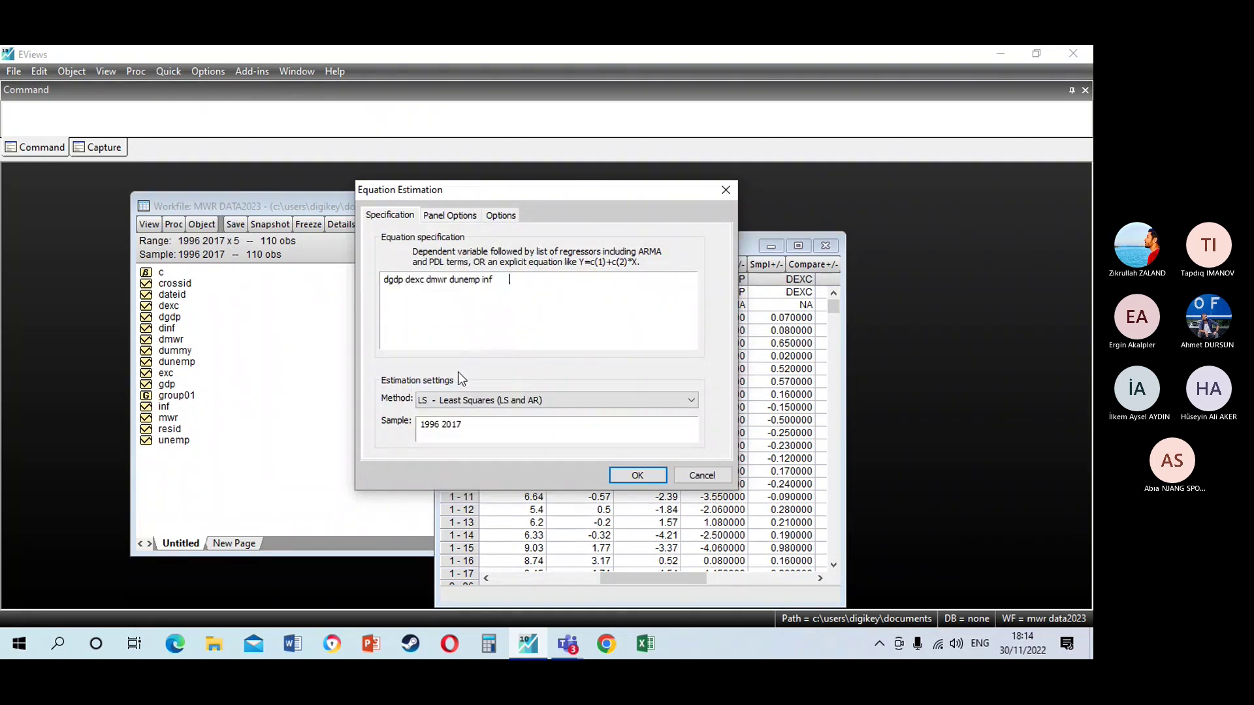
# Set the period effects to Random, keep the cross-section effects at None, and estimate the equation
pyautogui.click(437, 219)
pyautogui.click(511, 276)
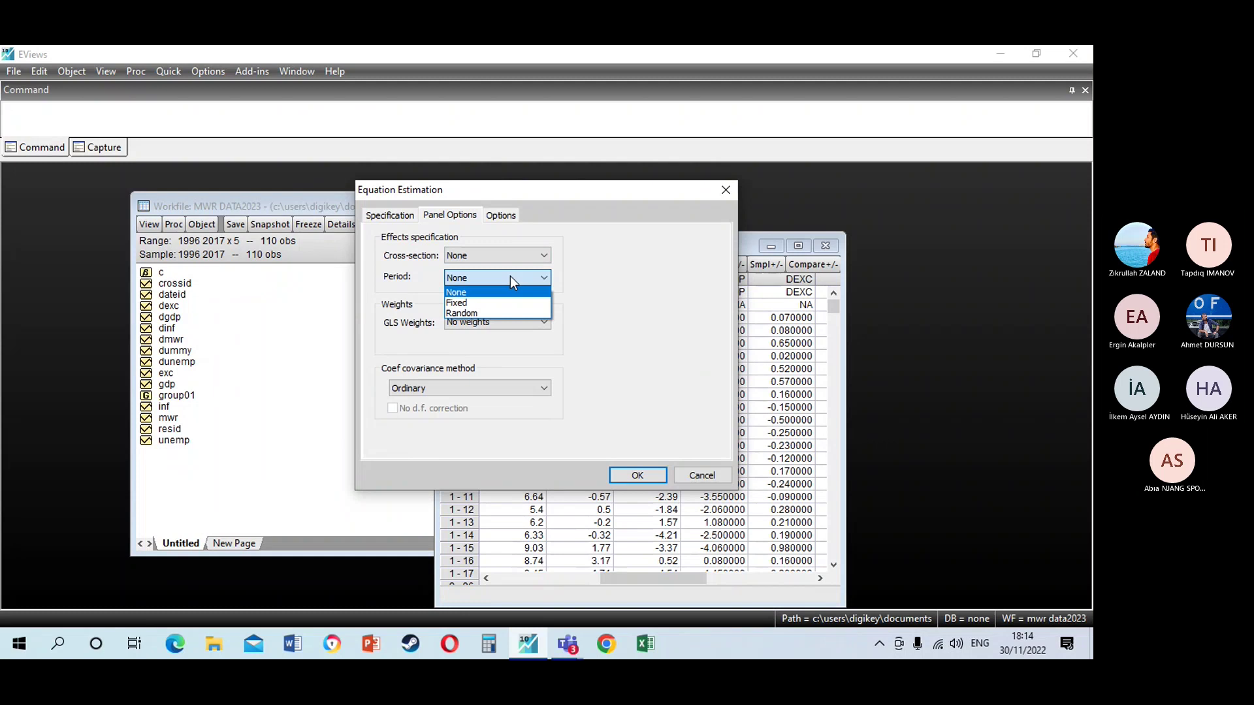
pyautogui.click(492, 313)
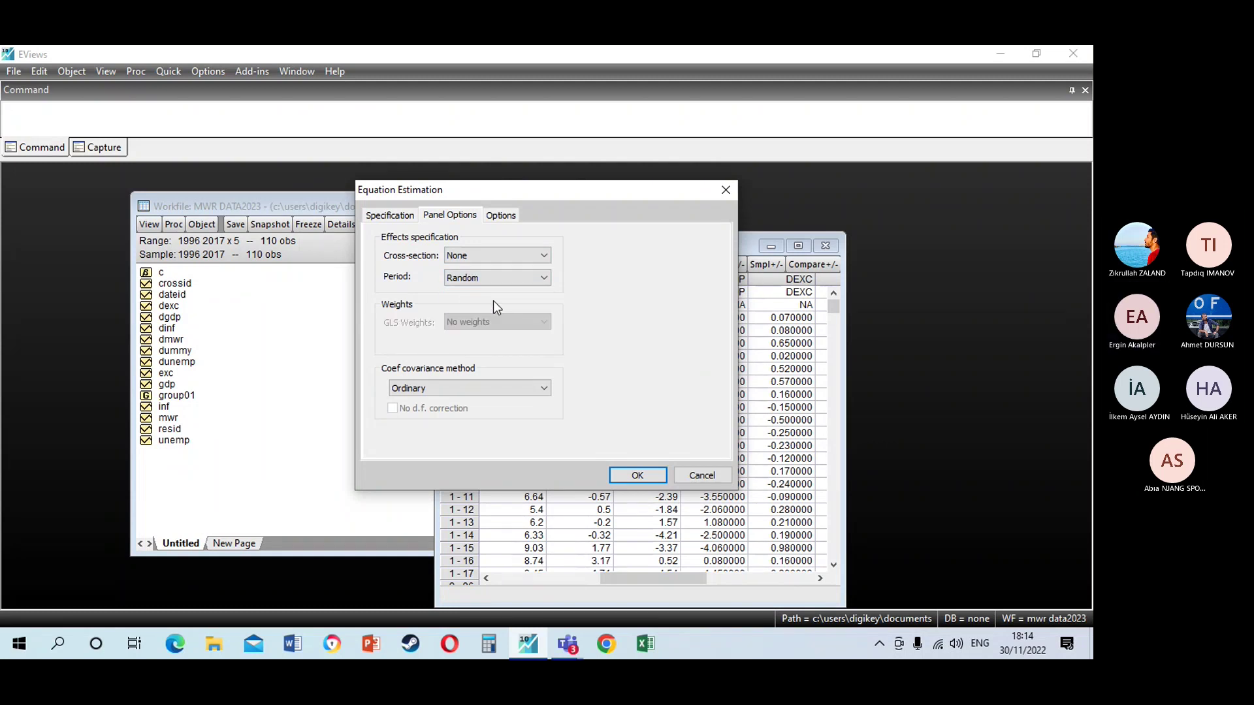
pyautogui.click(503, 255)
pyautogui.click(503, 254)
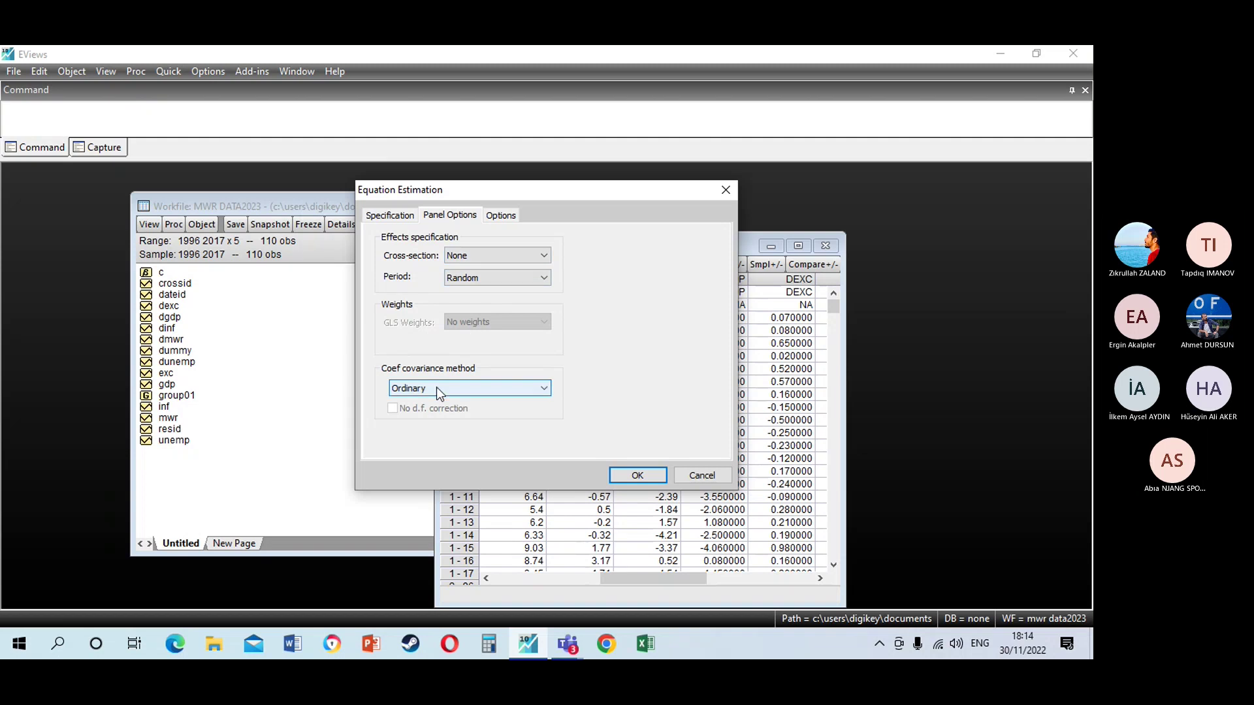
pyautogui.click(477, 256)
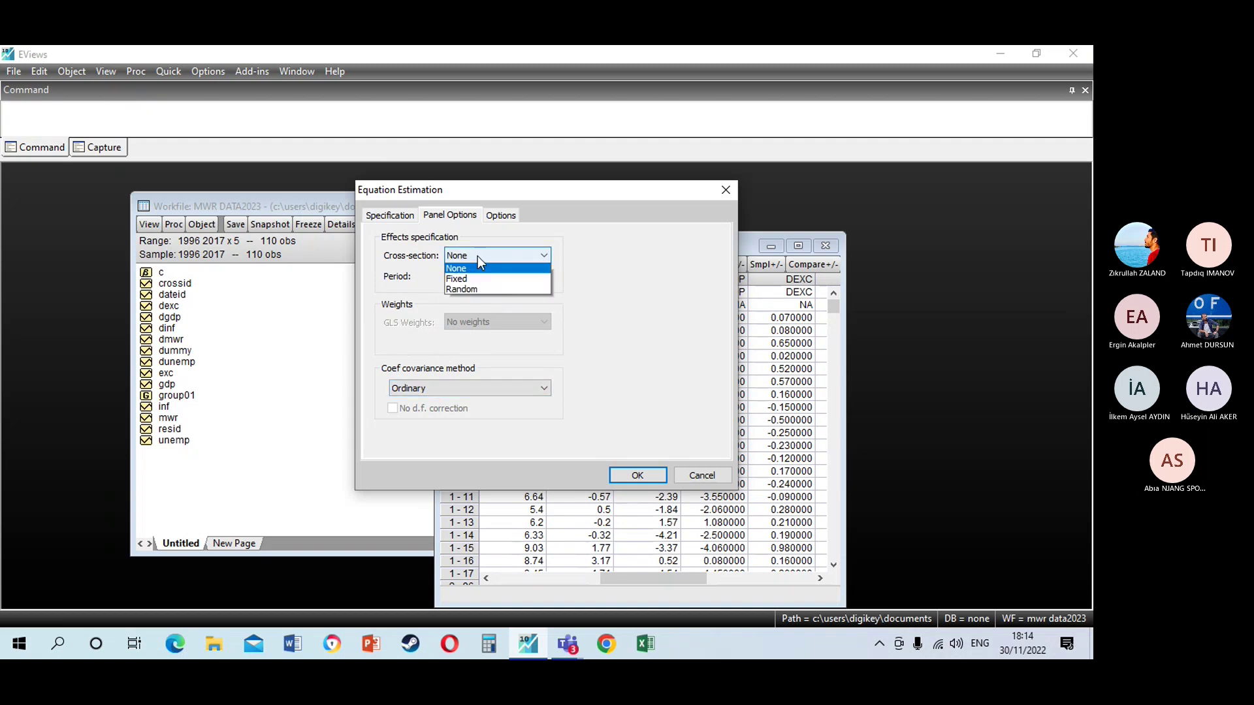
pyautogui.click(477, 256)
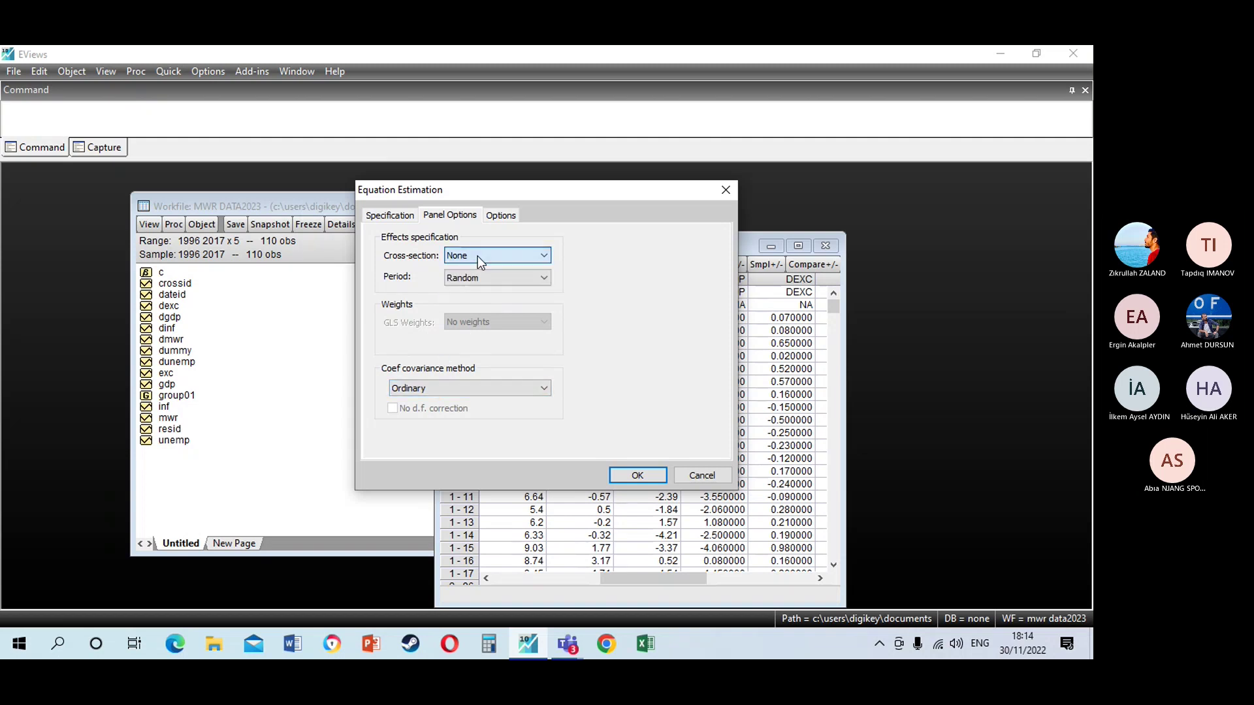
pyautogui.click(637, 476)
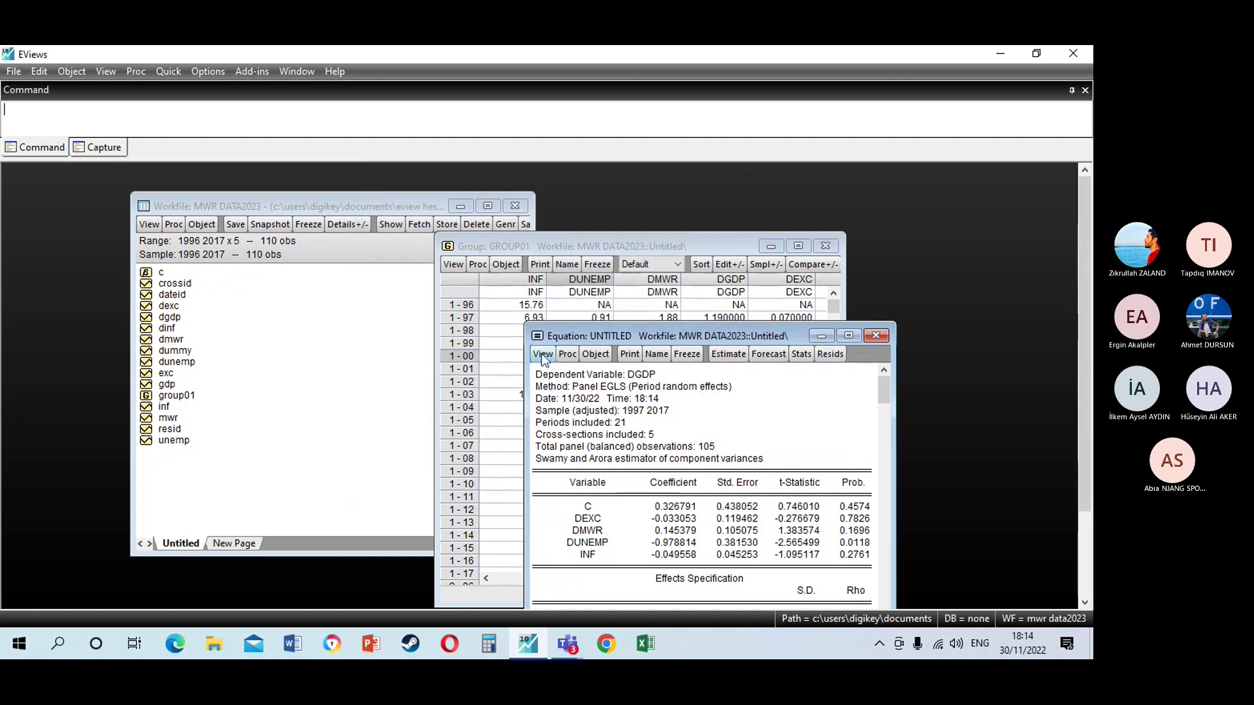
# Look over the equation's fixed/random effects views, then try to close the untitled equation while declining its deletion
pyautogui.click(543, 355)
pyautogui.moveTo(611, 410)
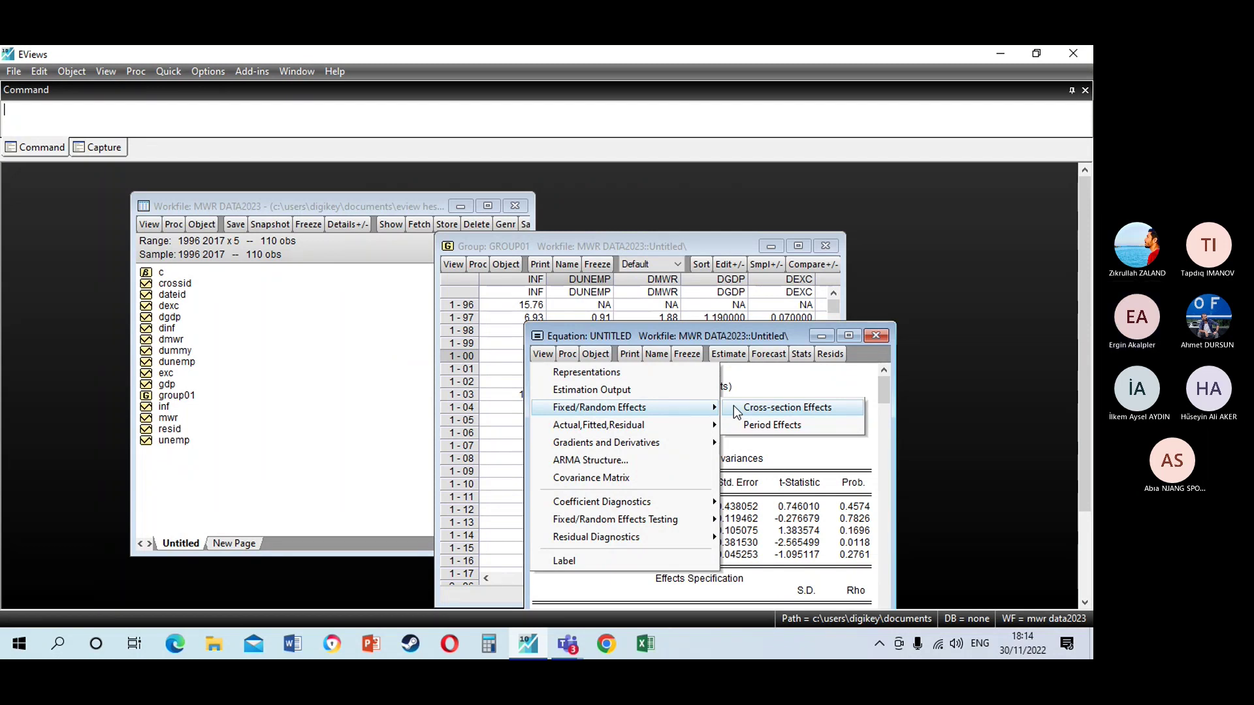
pyautogui.click(879, 338)
pyautogui.click(877, 336)
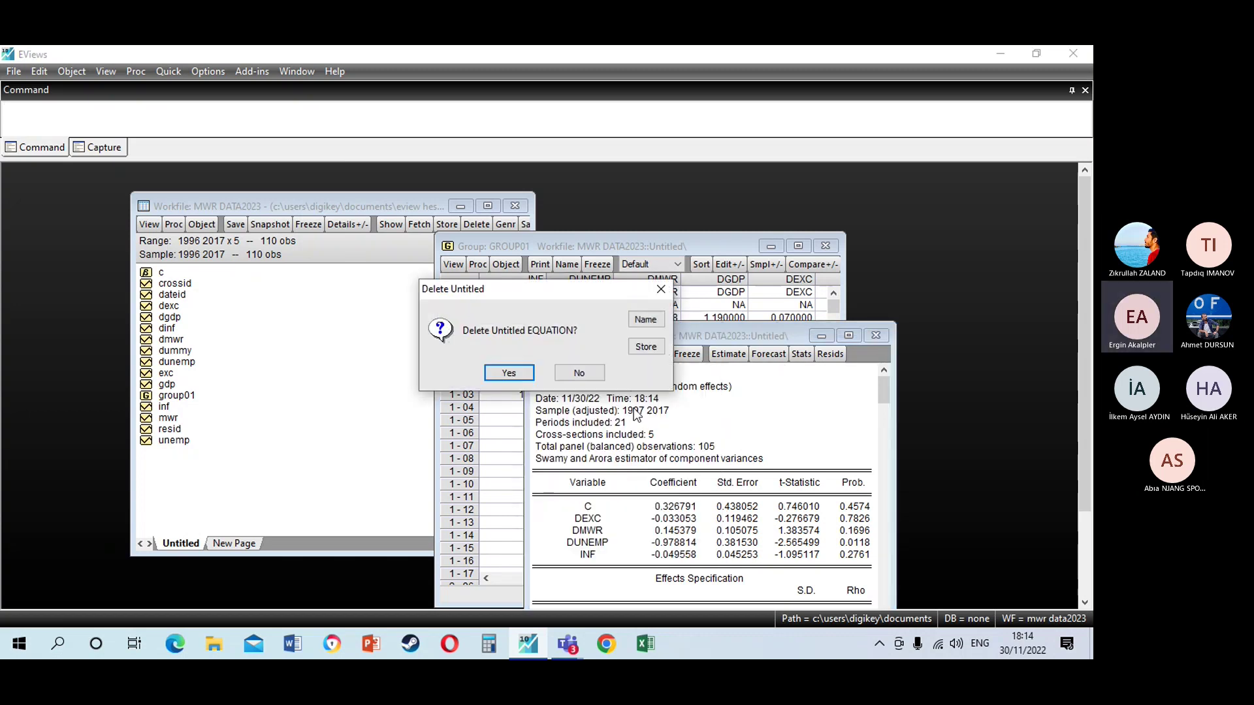
pyautogui.click(577, 375)
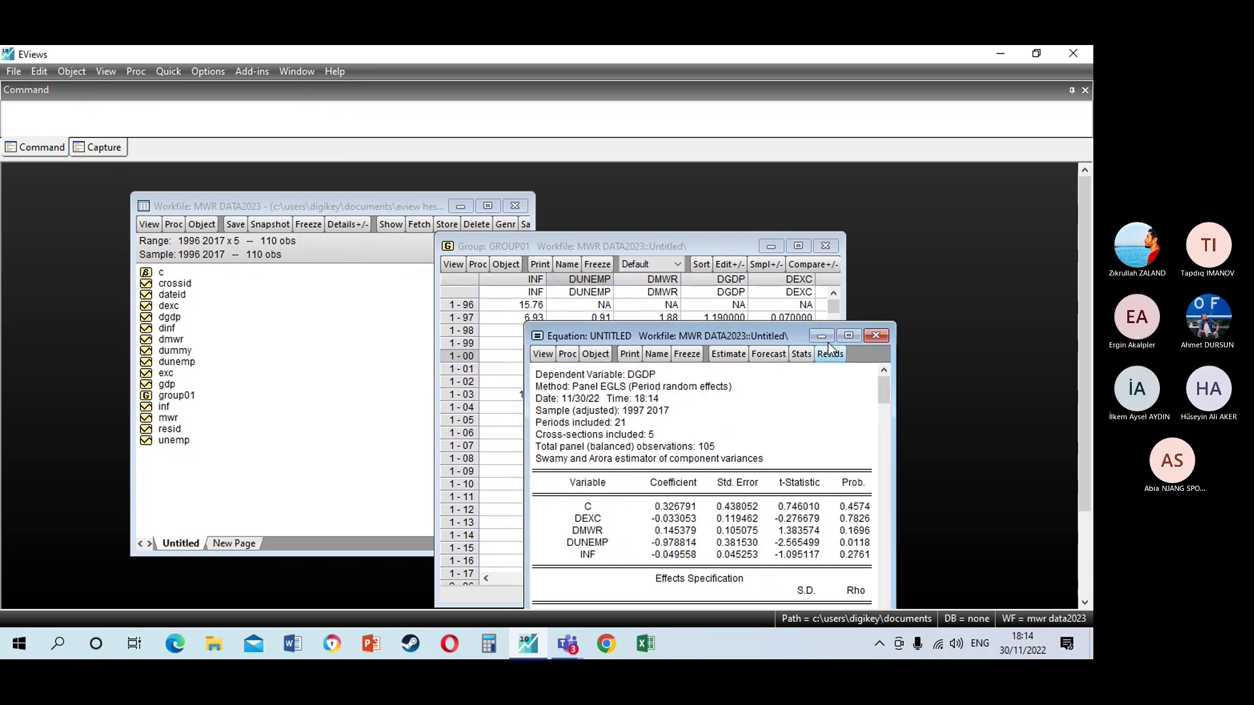
pyautogui.click(876, 335)
pyautogui.click(572, 371)
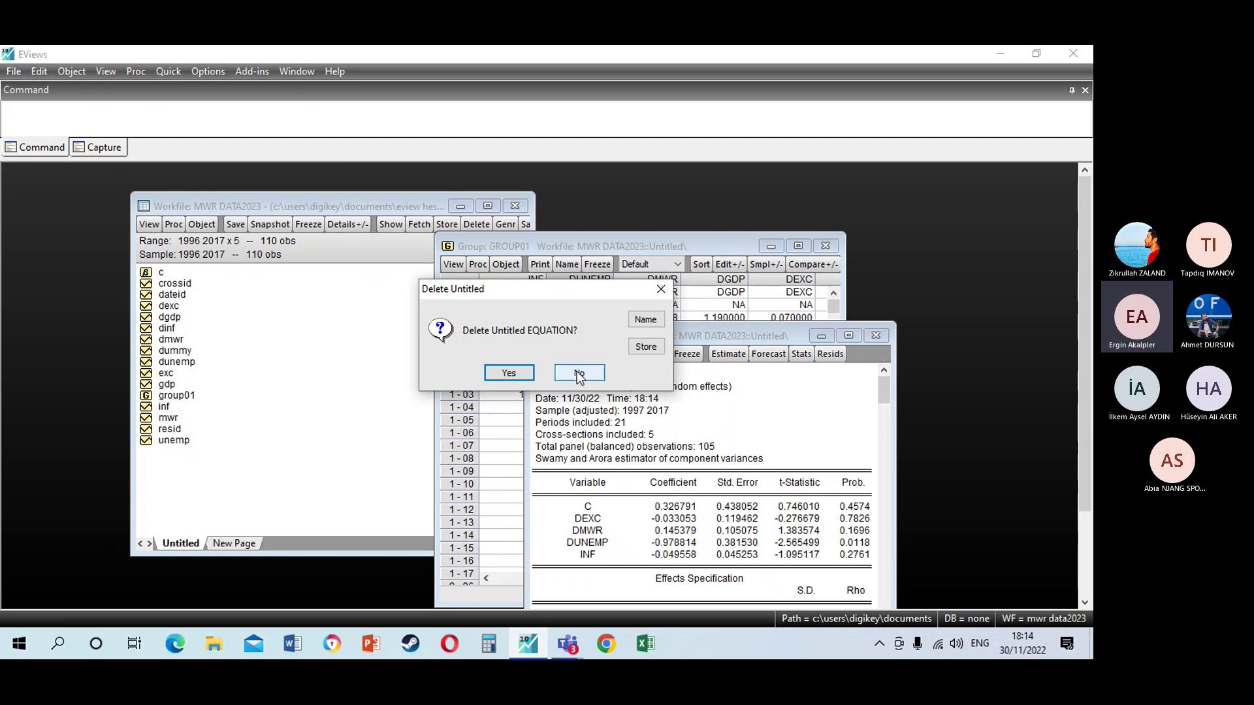
# Close the untitled period random effects equation and confirm its deletion
pyautogui.click(870, 337)
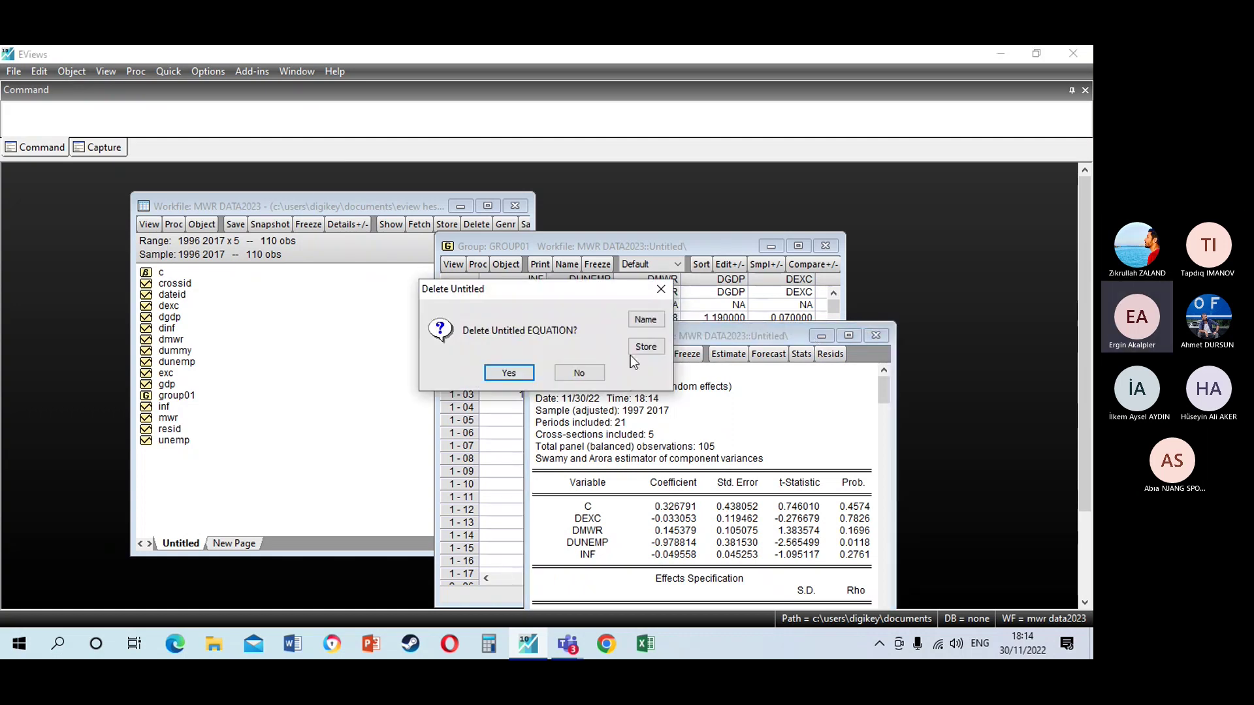
pyautogui.click(584, 373)
pyautogui.click(875, 336)
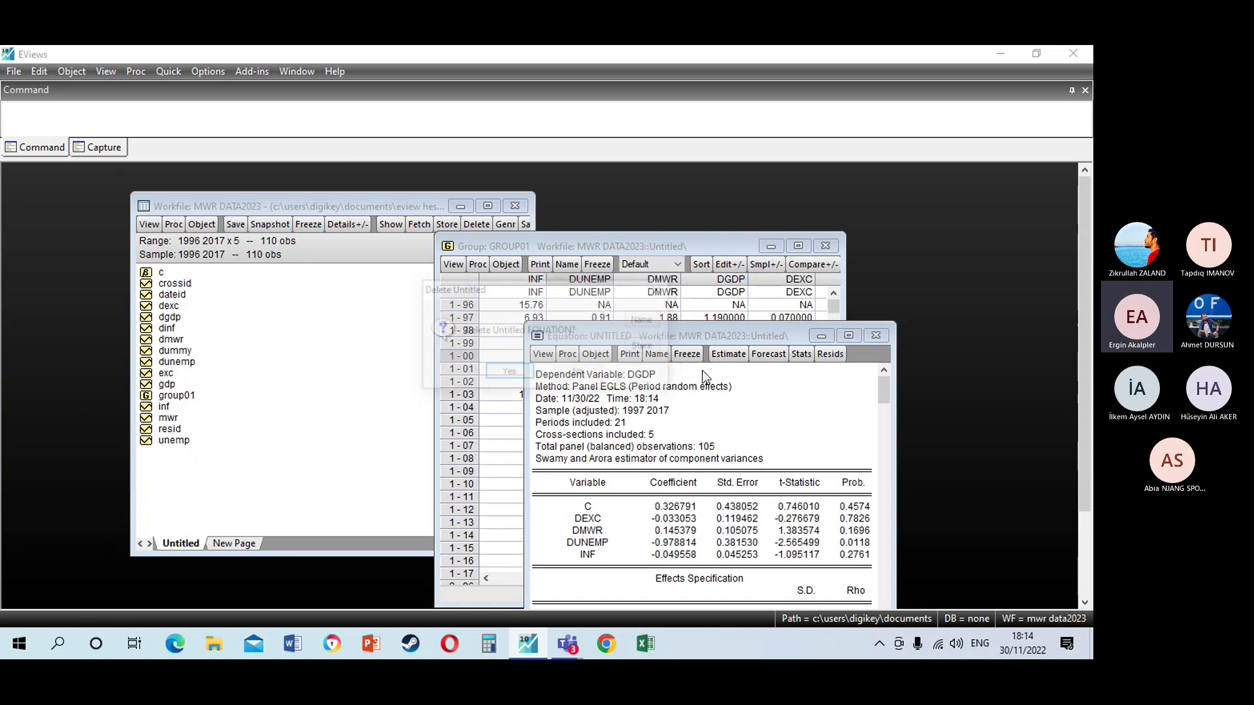
pyautogui.click(503, 373)
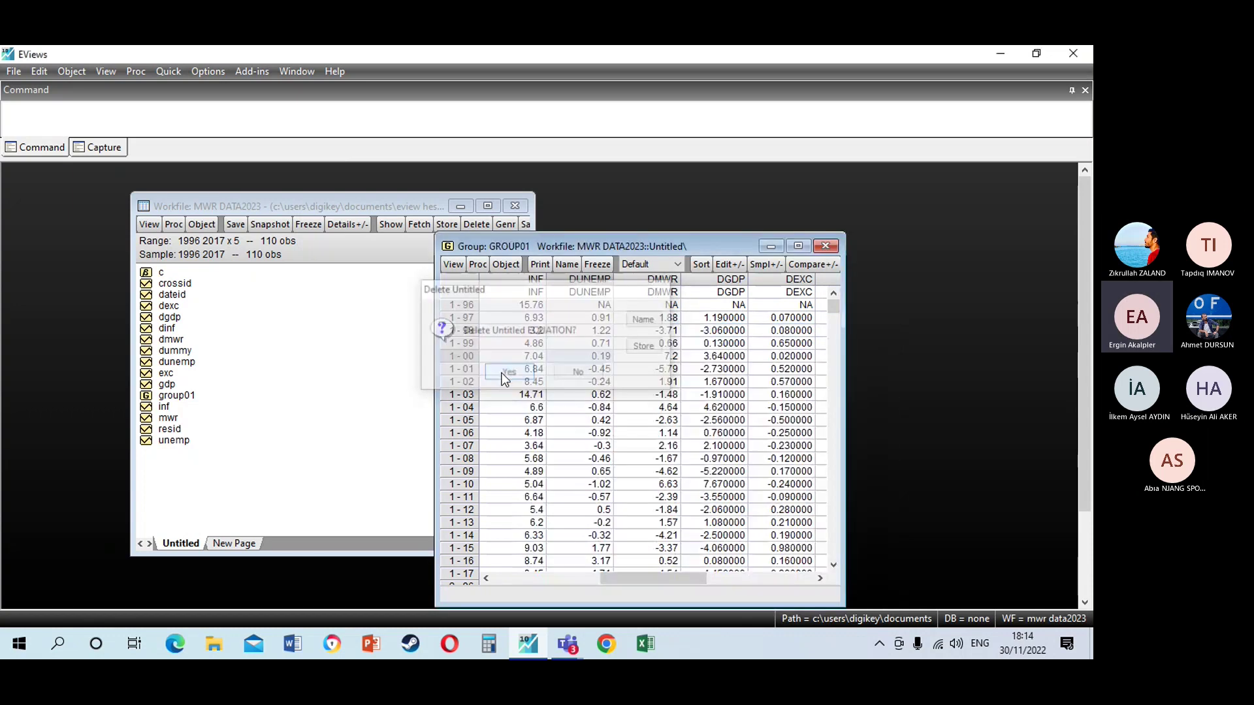
# Start a new equation estimation and paste the specification dgdp dexc dmwr dunemp inf
pyautogui.click(453, 263)
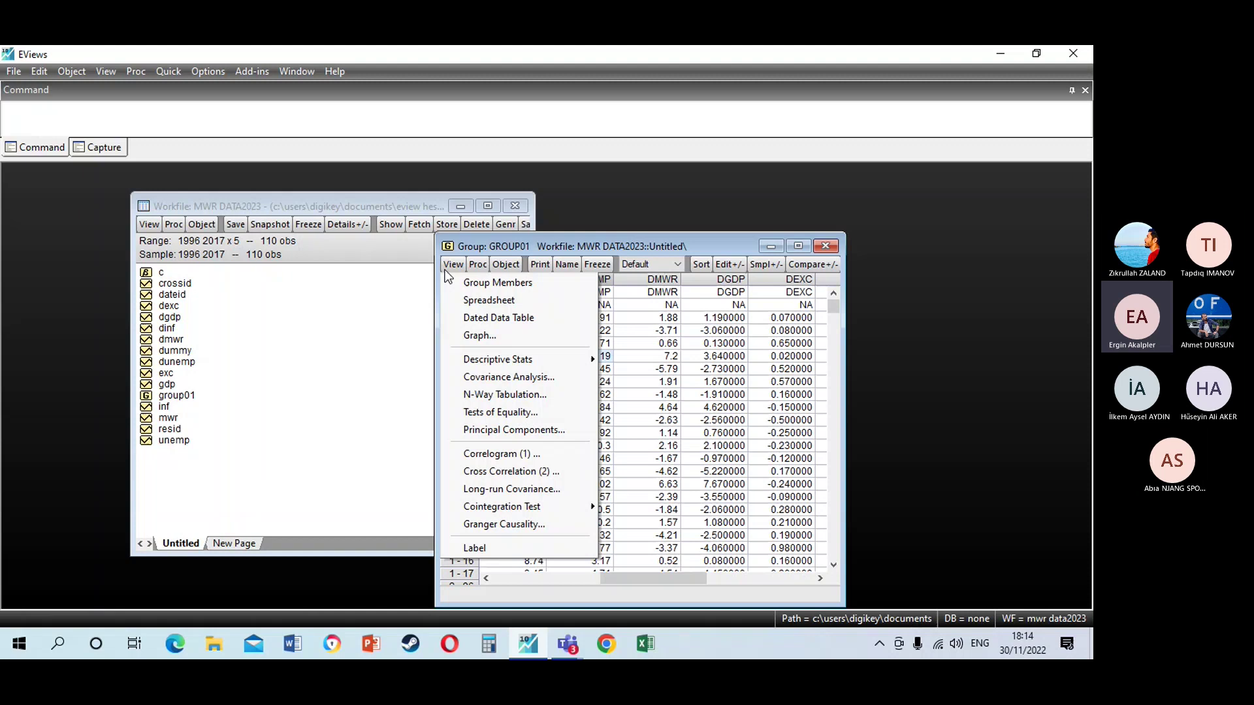
pyautogui.click(164, 72)
pyautogui.moveTo(206, 200)
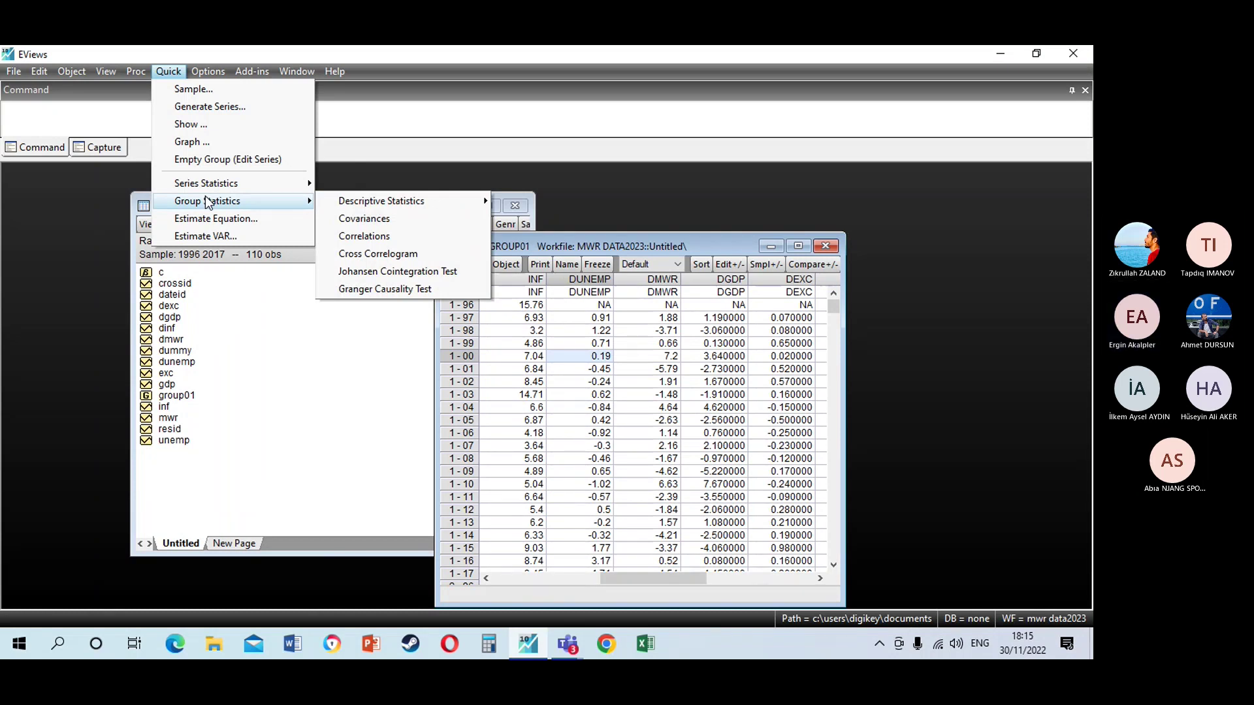
pyautogui.click(213, 219)
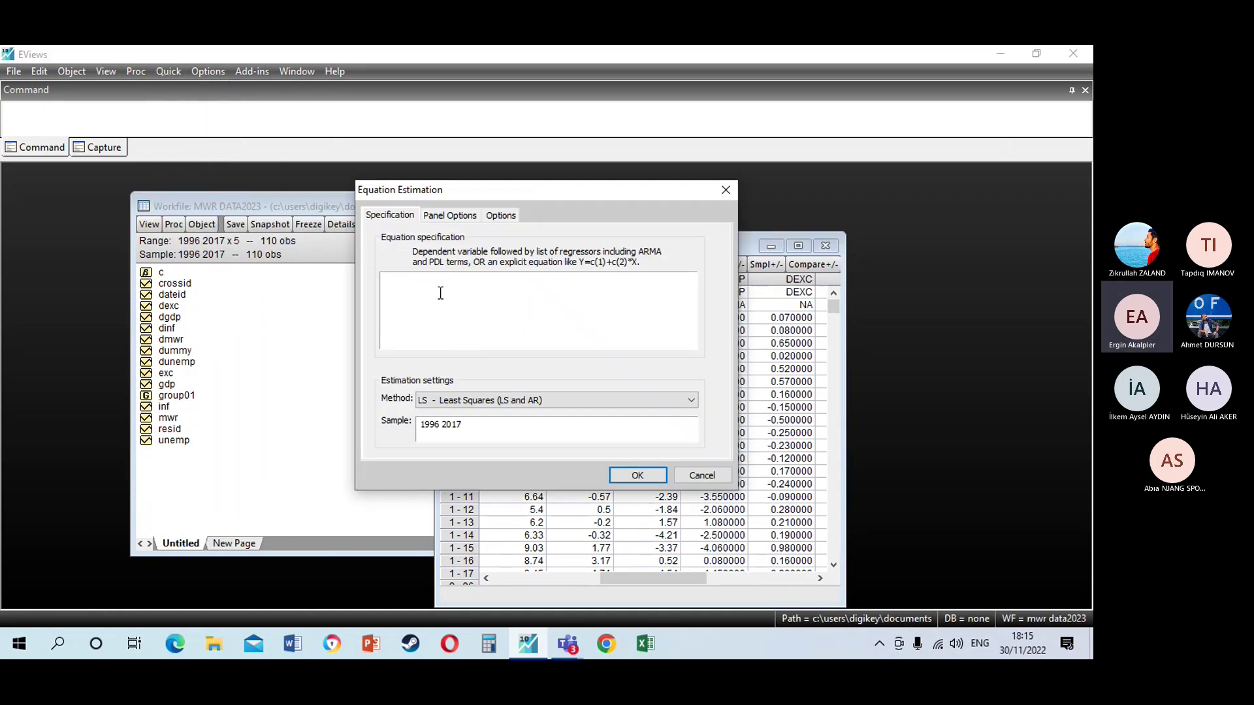
pyautogui.rightClick(439, 292)
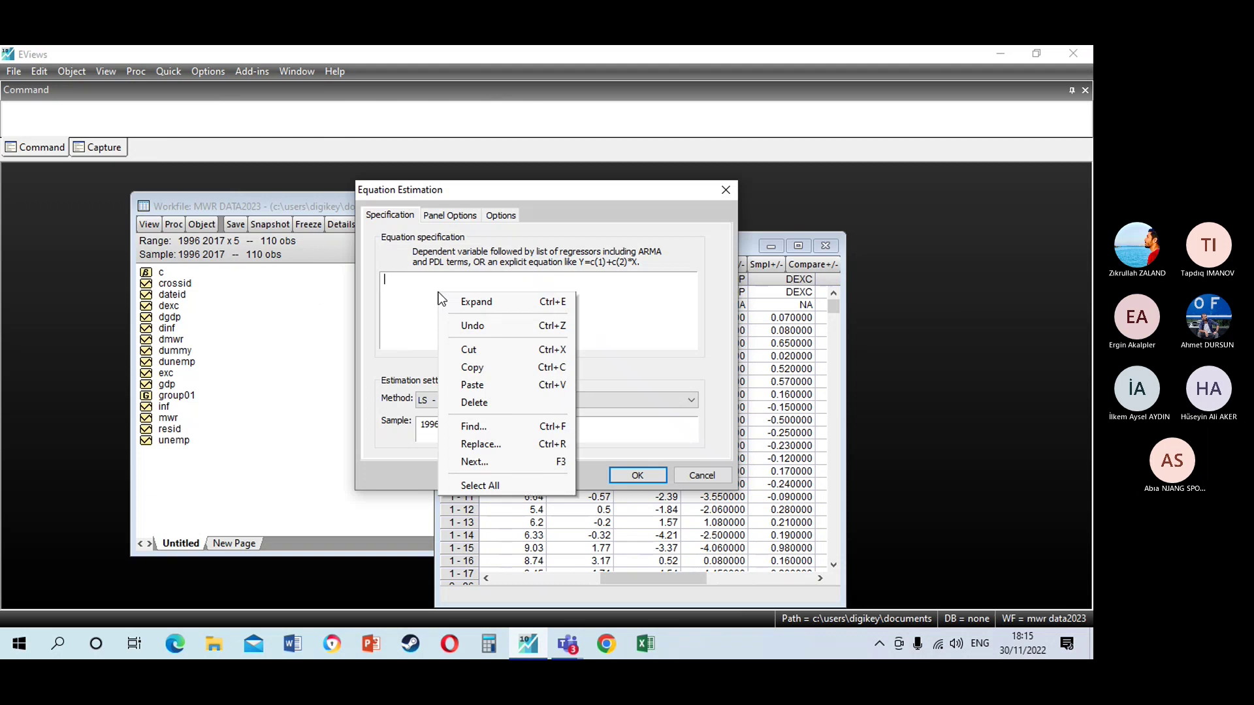
pyautogui.click(480, 384)
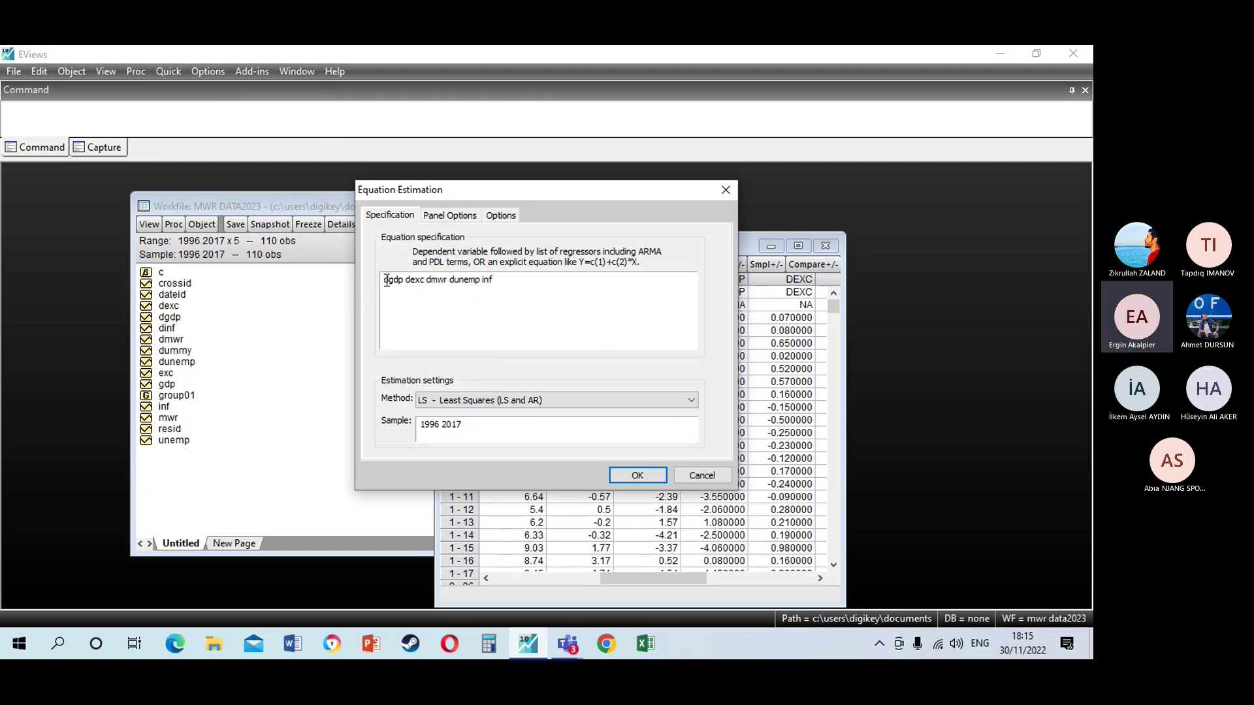
# Move dgdp to the end of the equation specification, after inf, and remove the extra spaces before it
pyautogui.moveTo(385, 281); pyautogui.dragTo(500, 289)
pyautogui.click(477, 281)
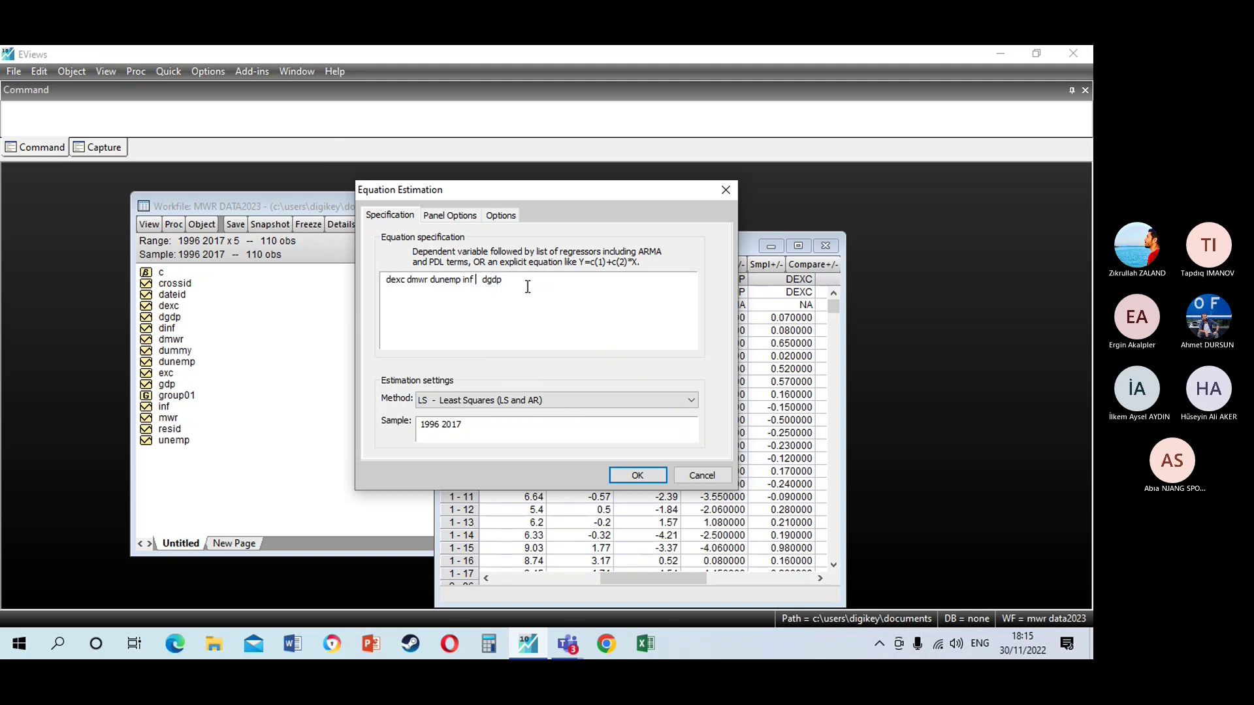
pyautogui.press('Delete')
pyautogui.press('Delete')
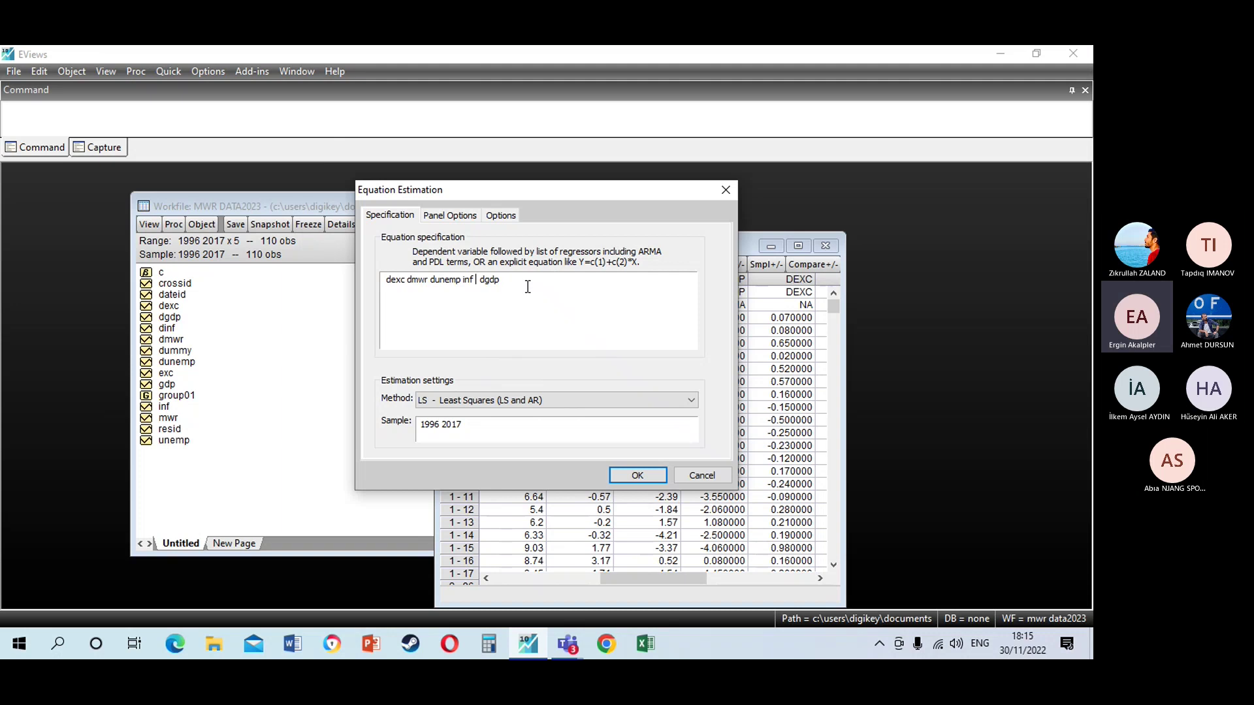
pyautogui.press('Delete')
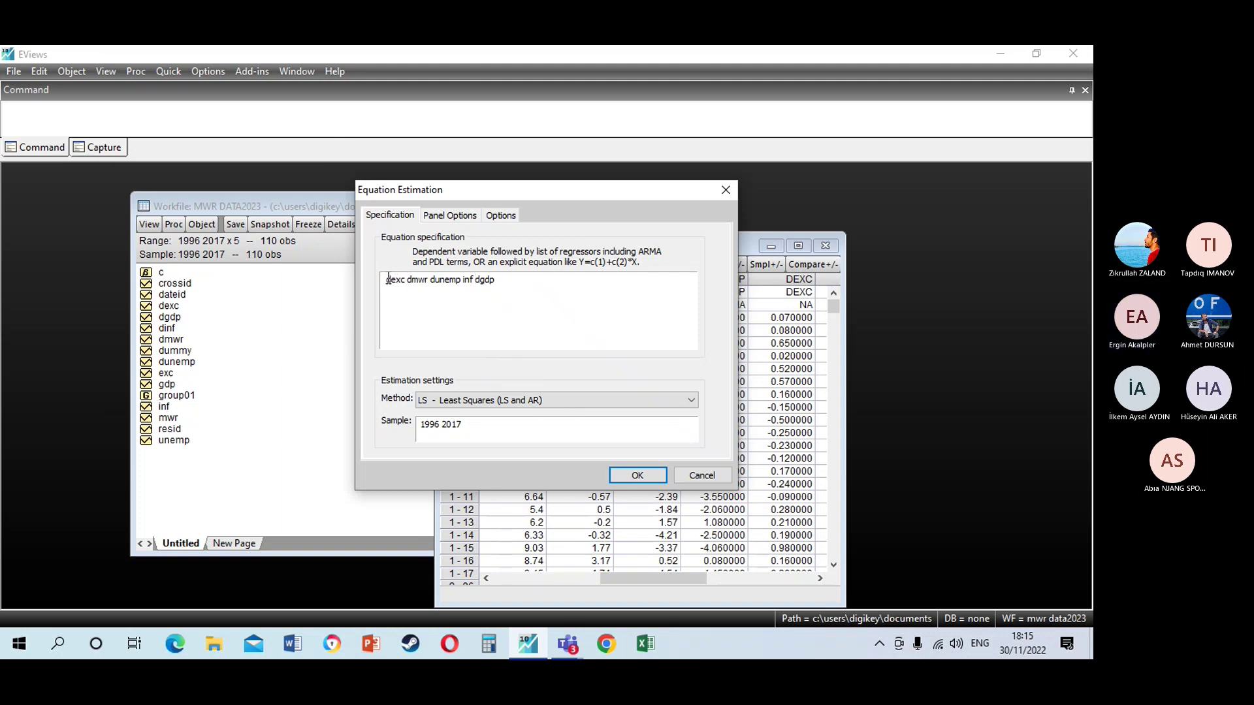
# Move dexc to the end so that dmwr becomes the dependent variable: dmwr dunemp inf dgdp dexc
pyautogui.moveTo(388, 279); pyautogui.dragTo(478, 285)
pyautogui.click(478, 285)
pyautogui.press('BackSpace')
pyautogui.press('Left')
pyautogui.press('Left')
pyautogui.press('Left')
pyautogui.press('Left')
pyautogui.press('Left')
# Set the method to PMG/ARDL with maximum lags of 1 for the dependent variable and the regressors, and estimate the equation
pyautogui.click(450, 216)
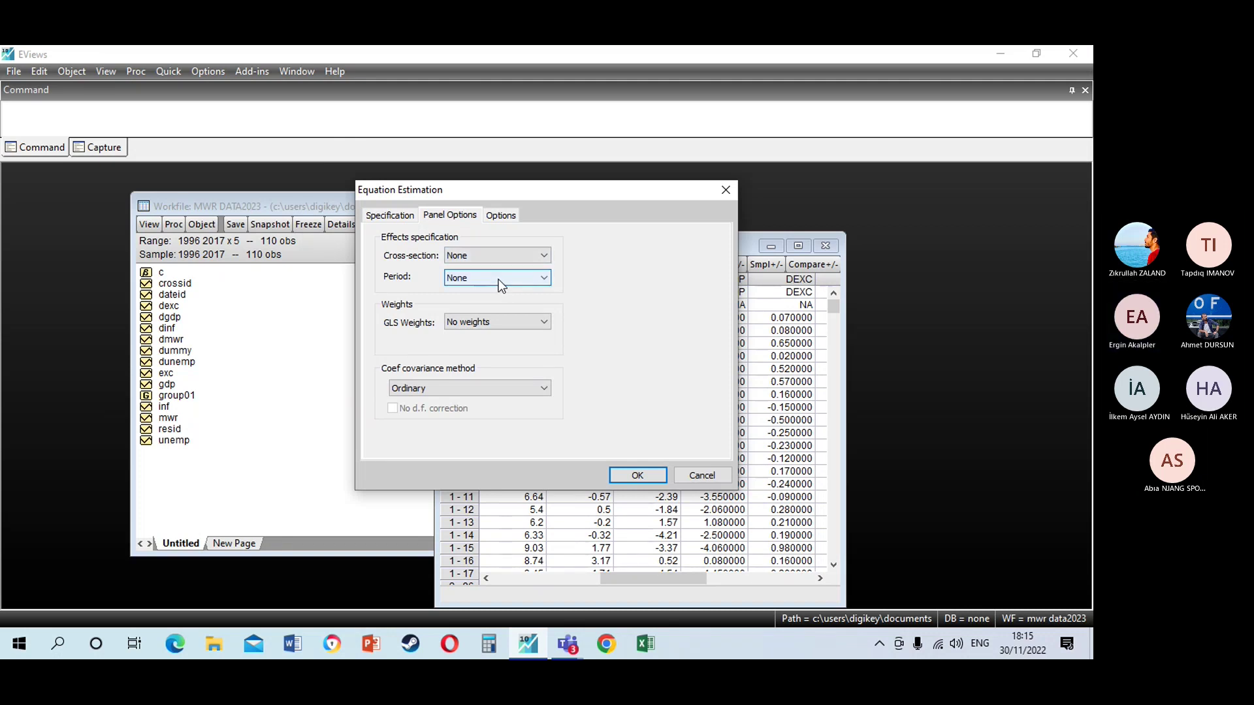
pyautogui.click(390, 216)
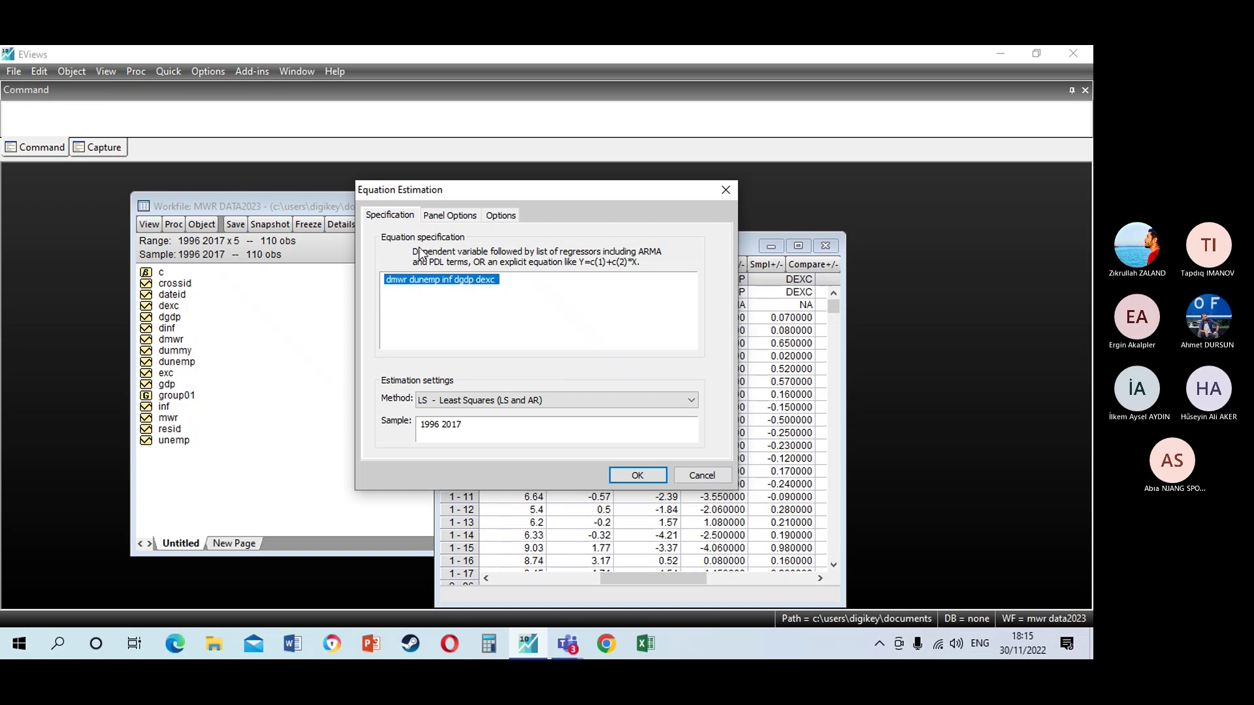
pyautogui.click(629, 400)
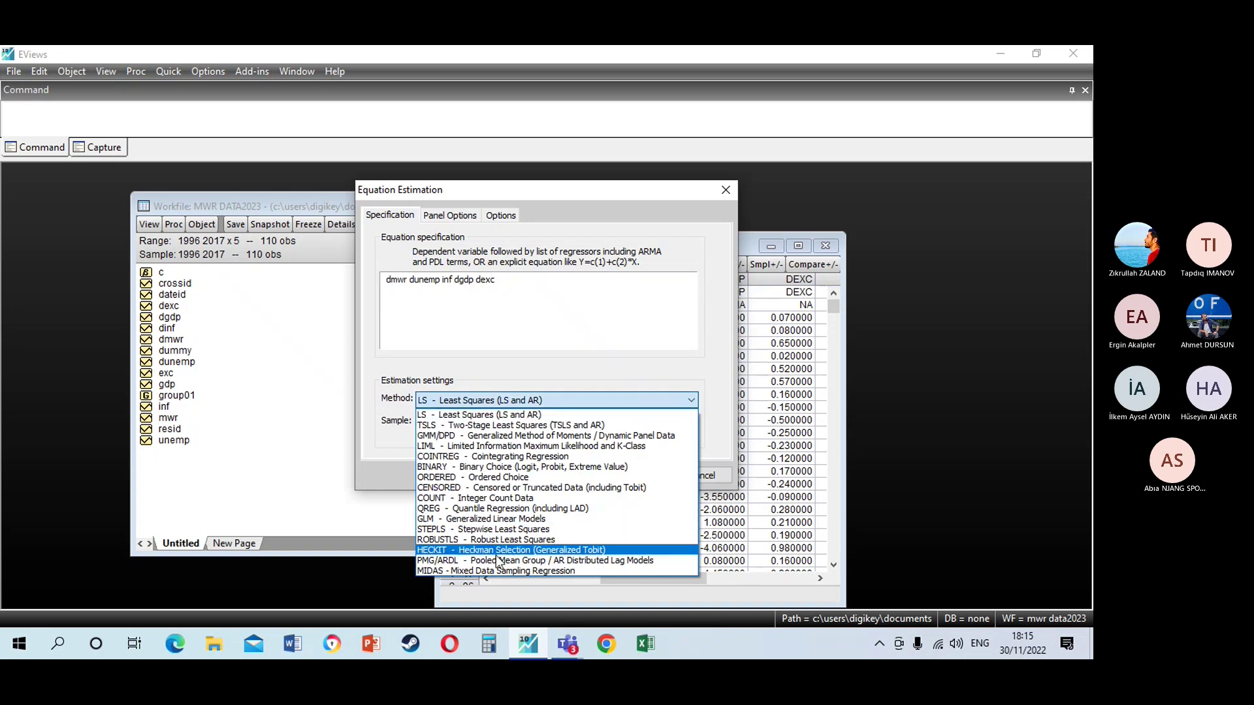
pyautogui.click(496, 556)
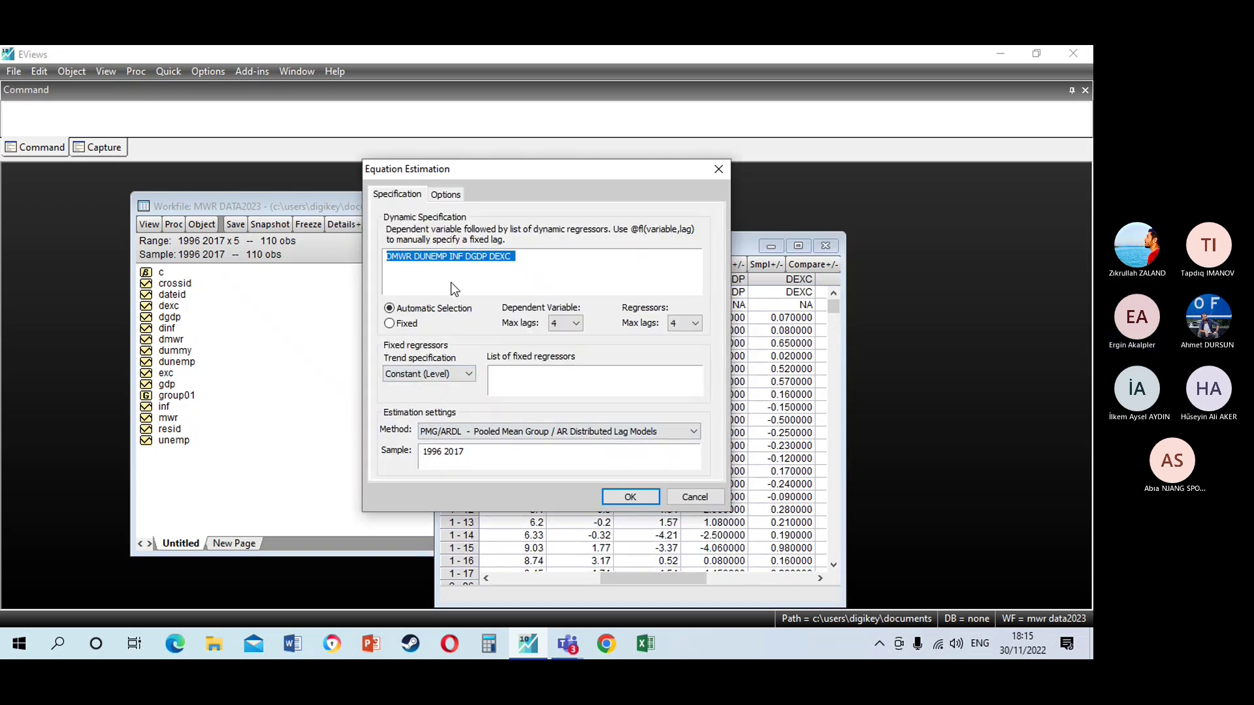
pyautogui.click(576, 324)
pyautogui.click(559, 337)
pyautogui.click(693, 323)
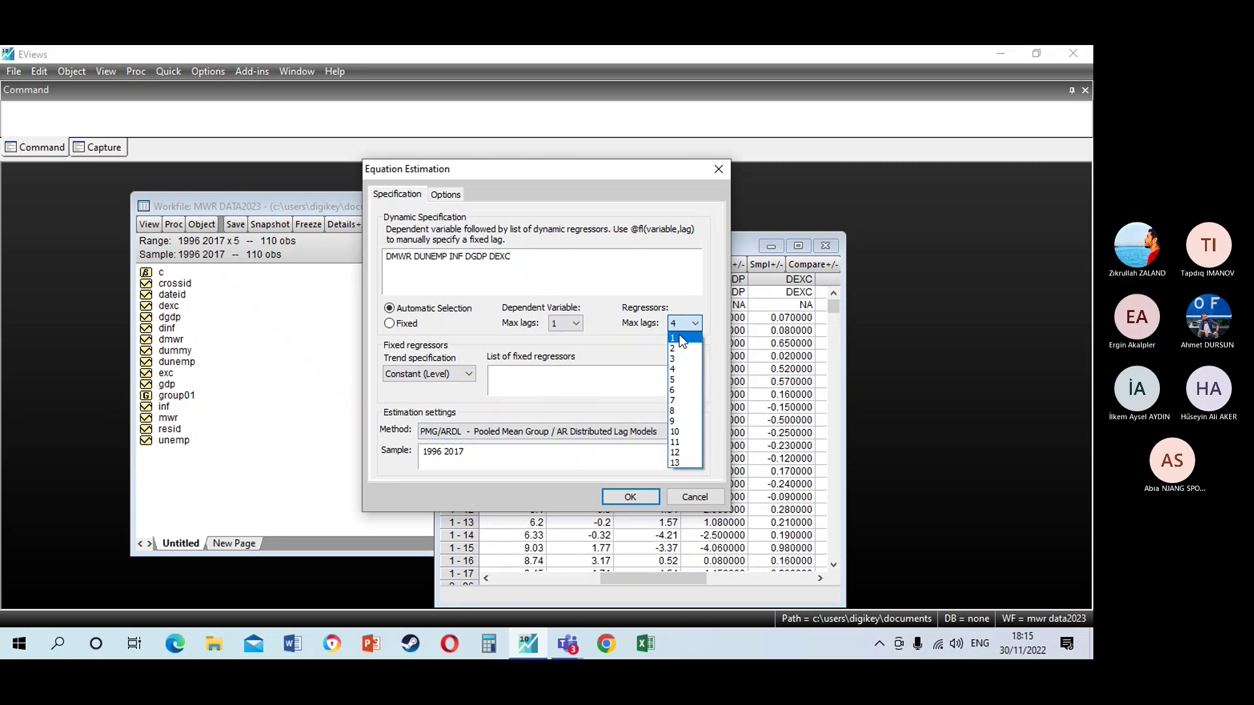
pyautogui.click(679, 338)
pyautogui.click(630, 497)
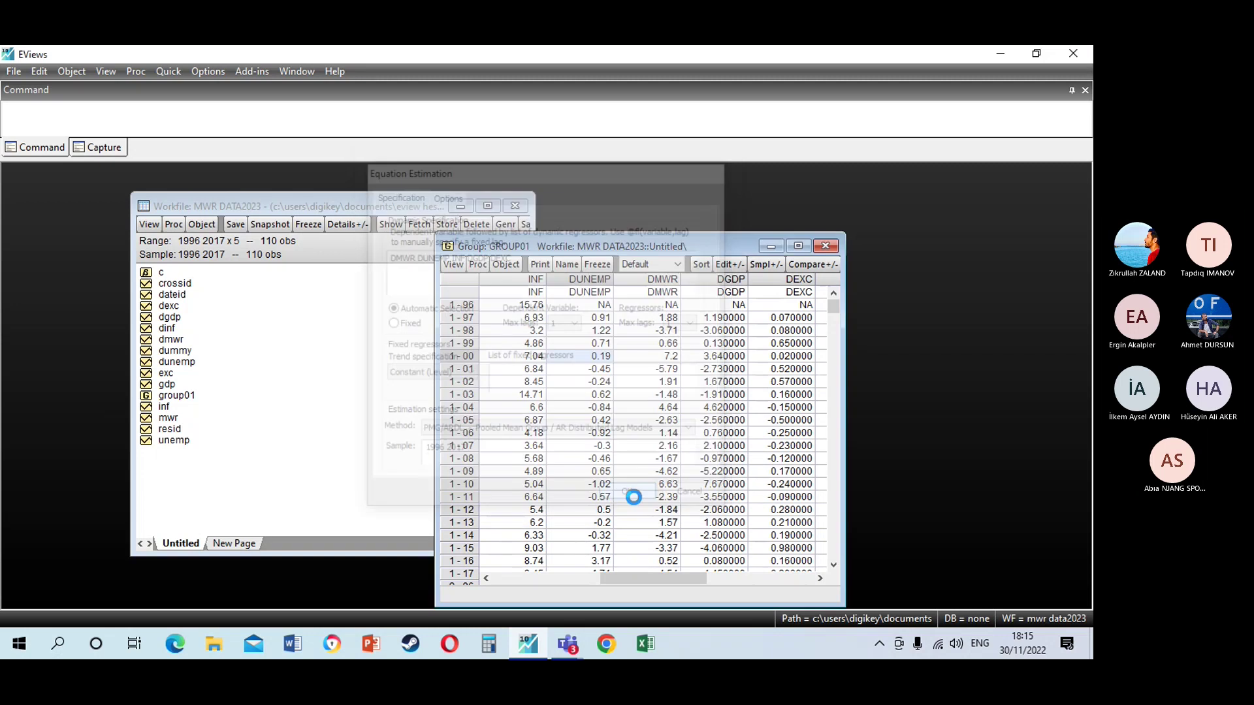
# Review the long-run and short-run estimates of the dmwr equation and display its cross-section short run coefficients
pyautogui.moveTo(642, 182); pyautogui.dragTo(382, 161)
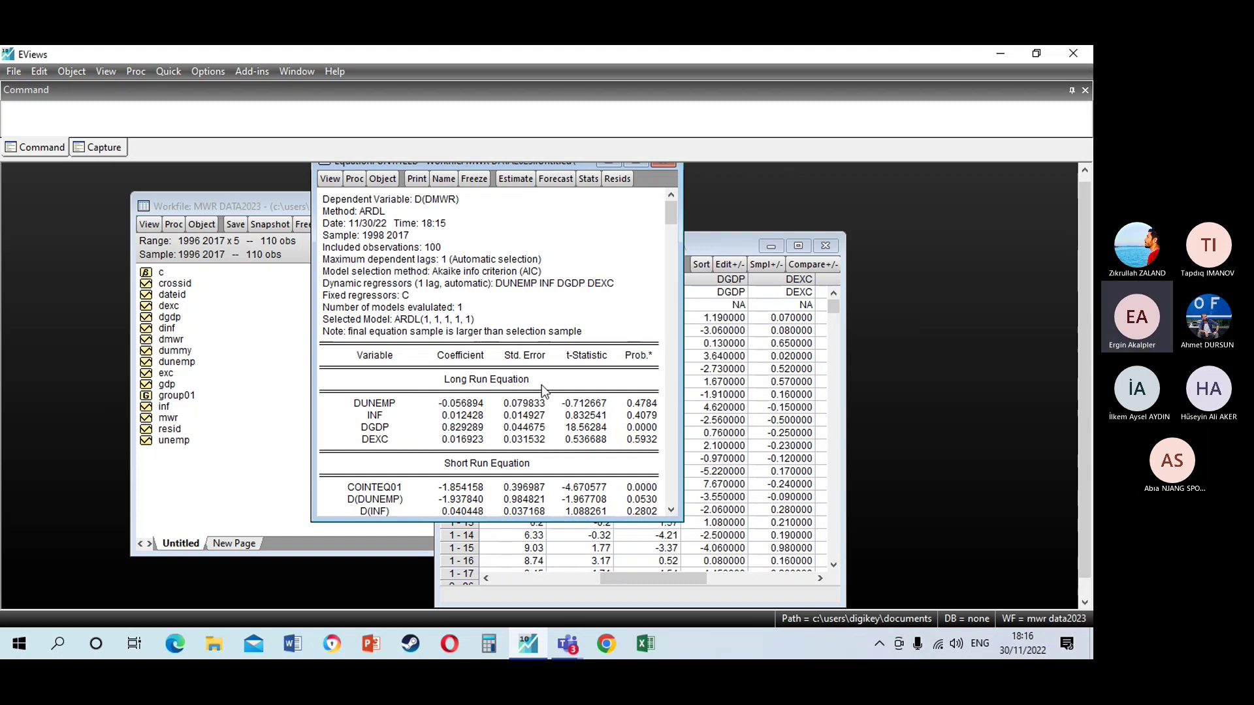
pyautogui.scroll(-2, 500, 378)
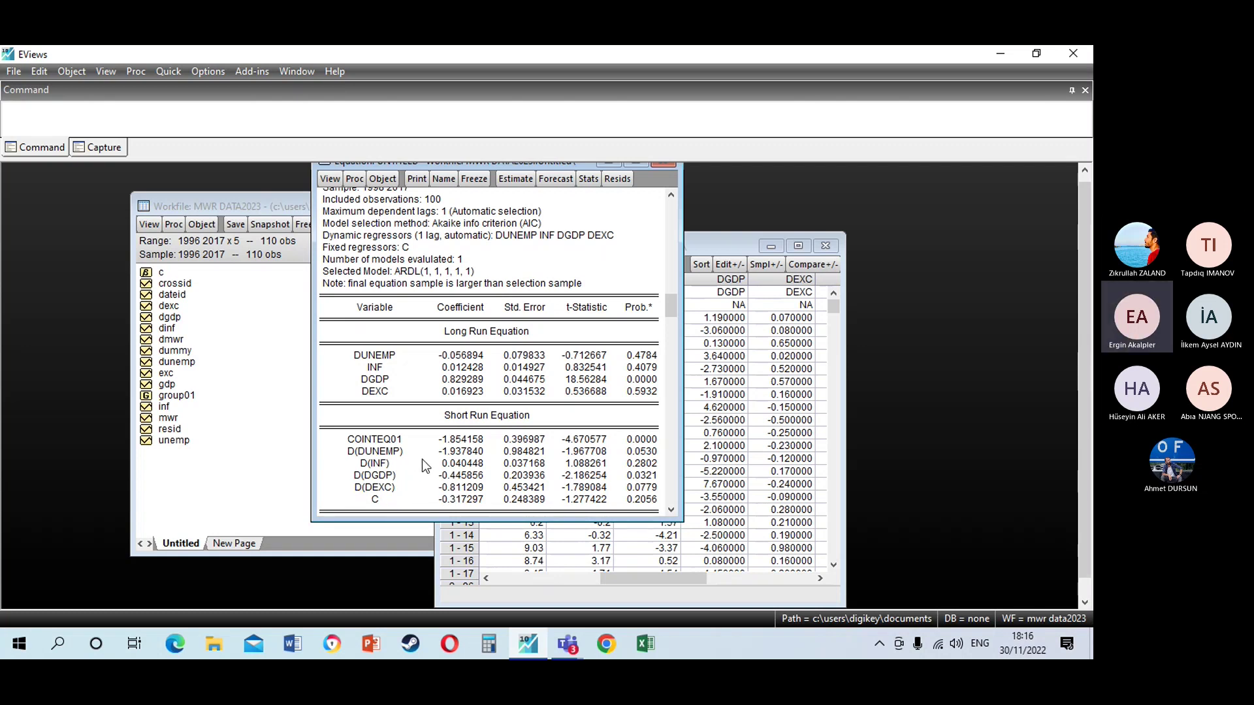
pyautogui.click(331, 180)
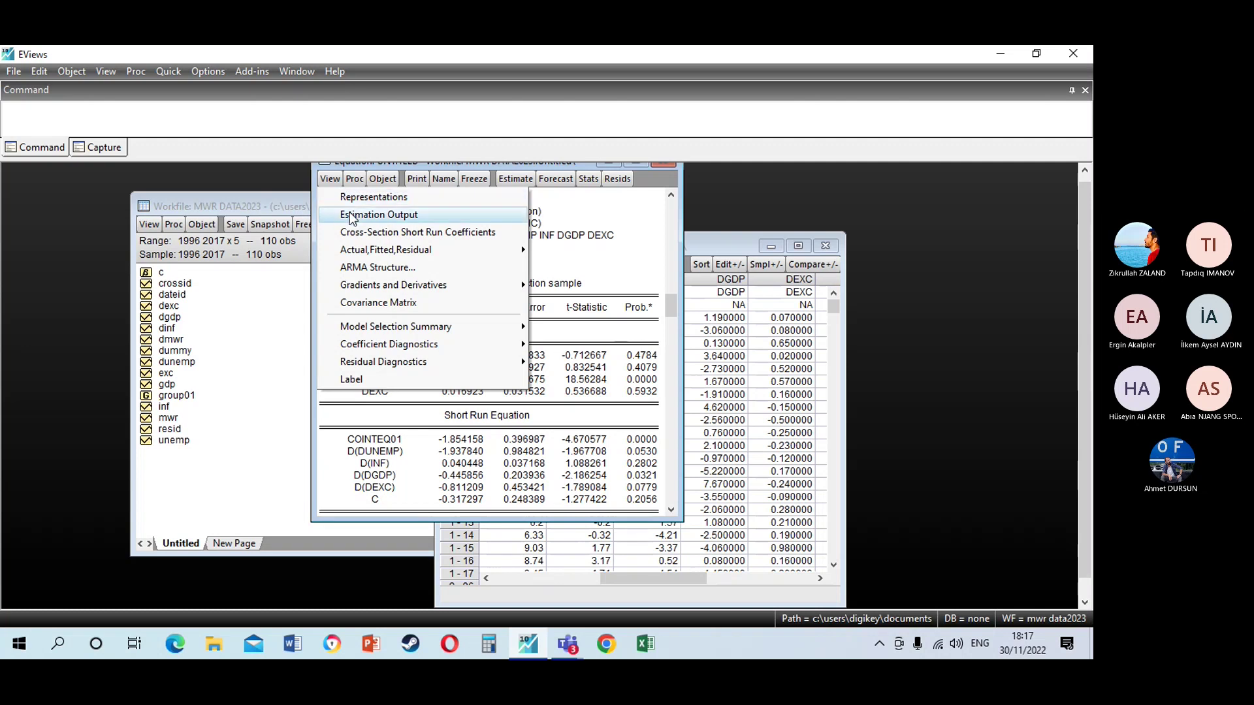
pyautogui.click(359, 234)
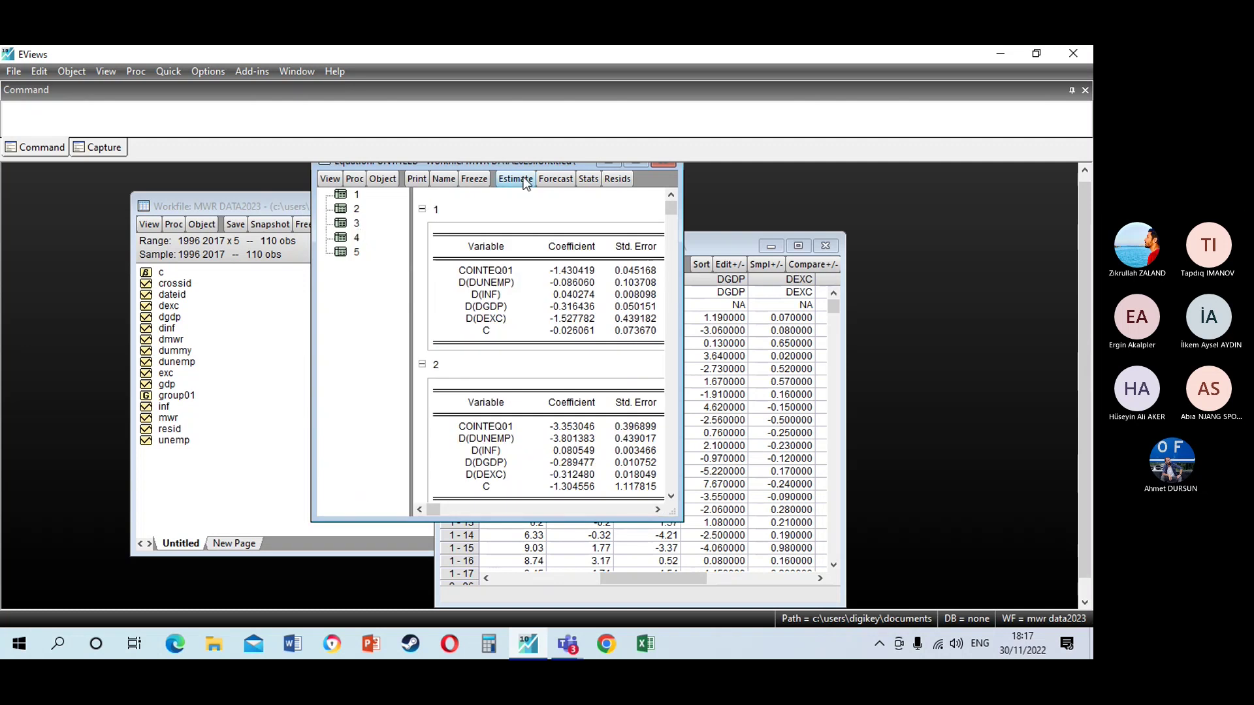
# Widen the equation window and examine the short-run coefficients and probabilities of the individual cross-sections
pyautogui.moveTo(679, 231); pyautogui.dragTo(896, 232)
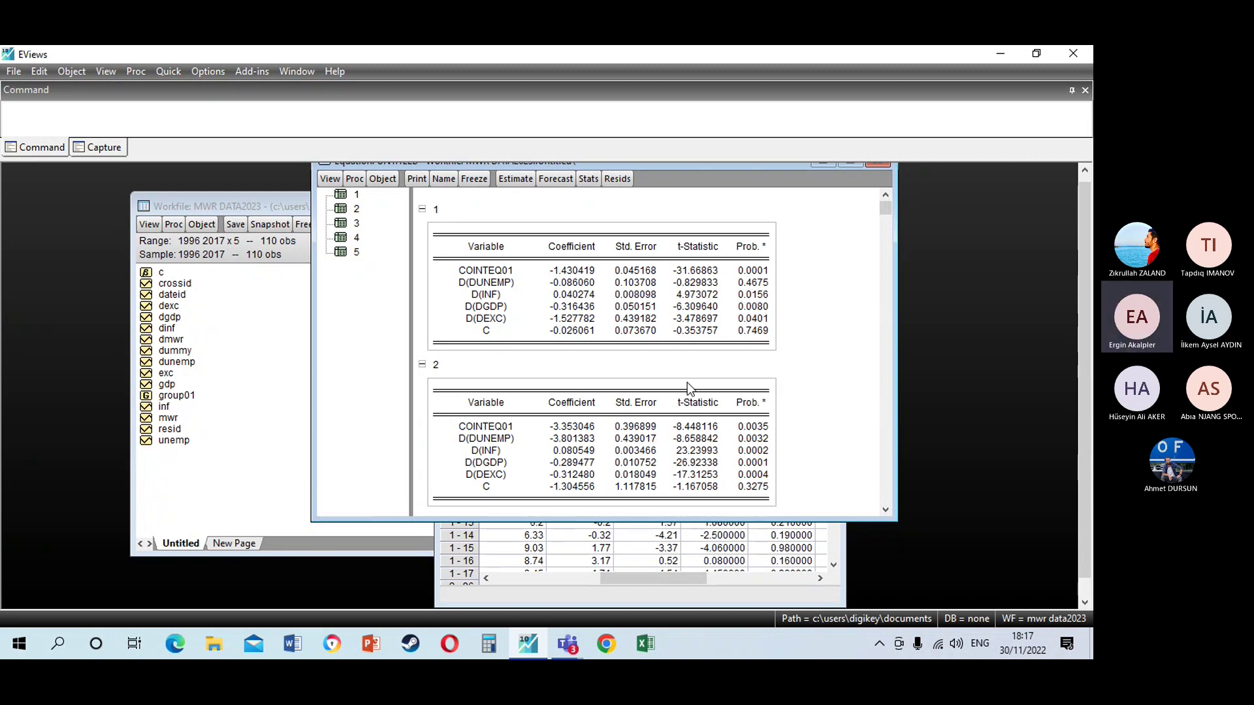
pyautogui.scroll(-2, 687, 383)
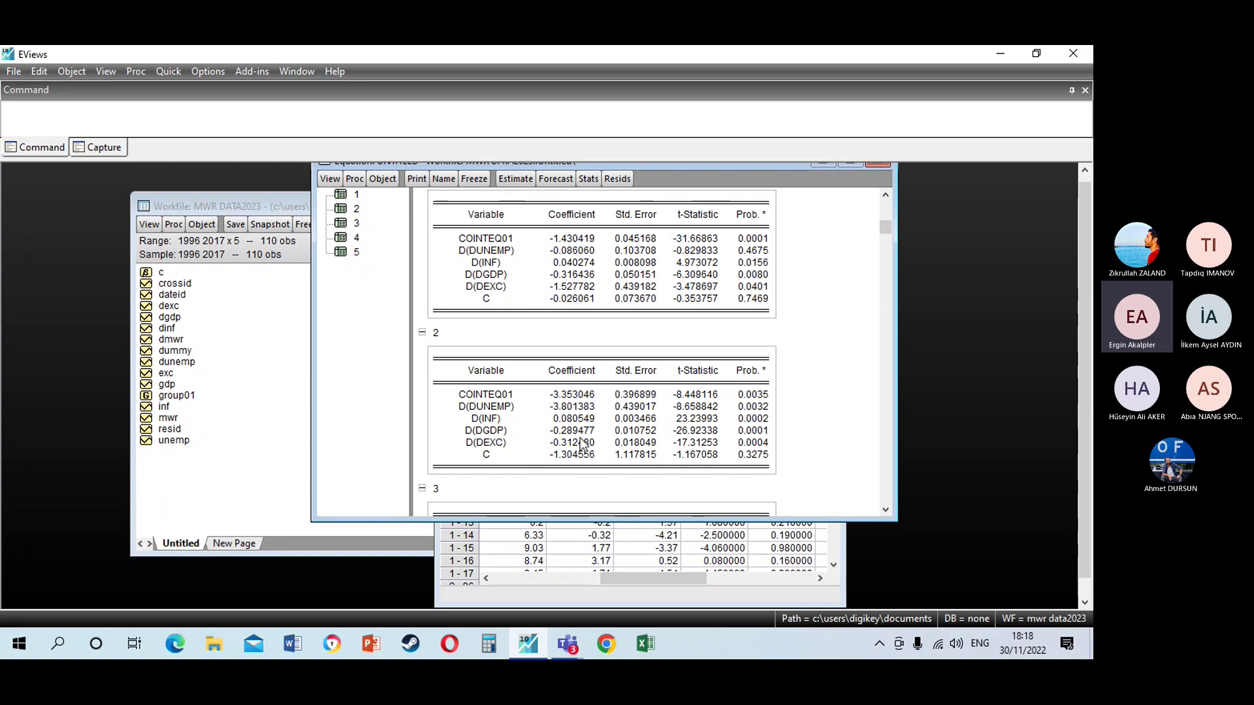
pyautogui.scroll(-4, 574, 431)
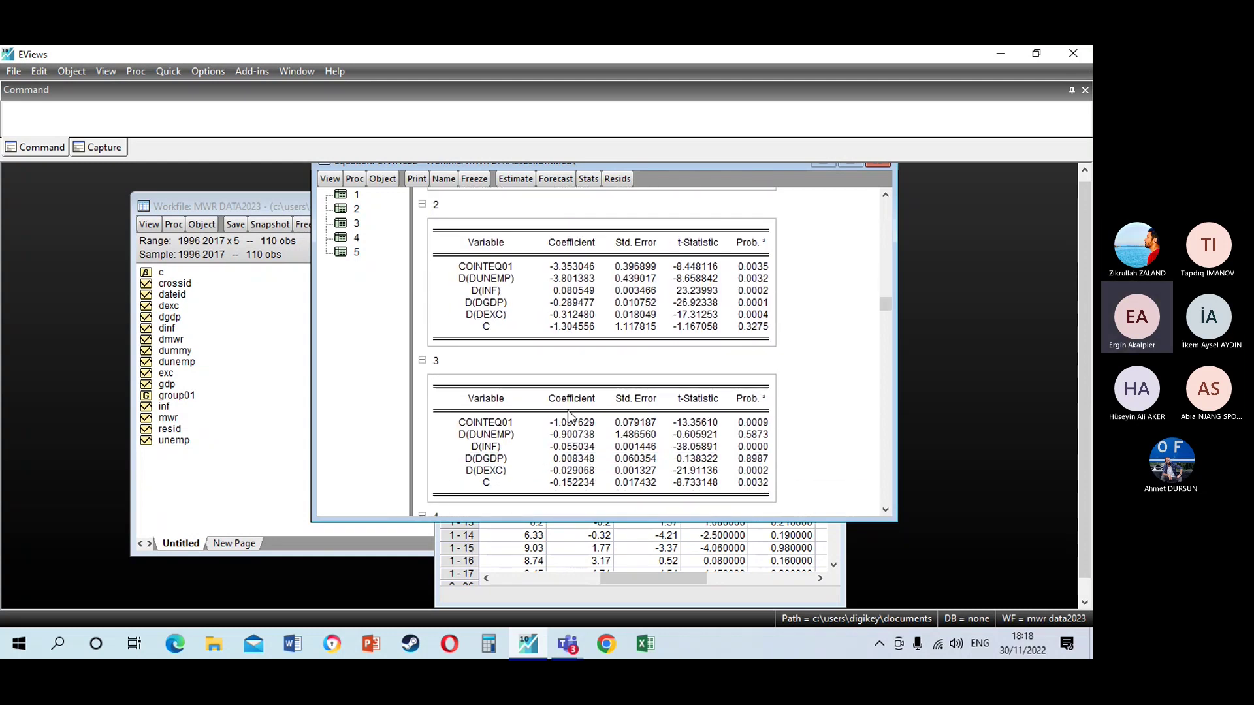
pyautogui.scroll(-3, 570, 415)
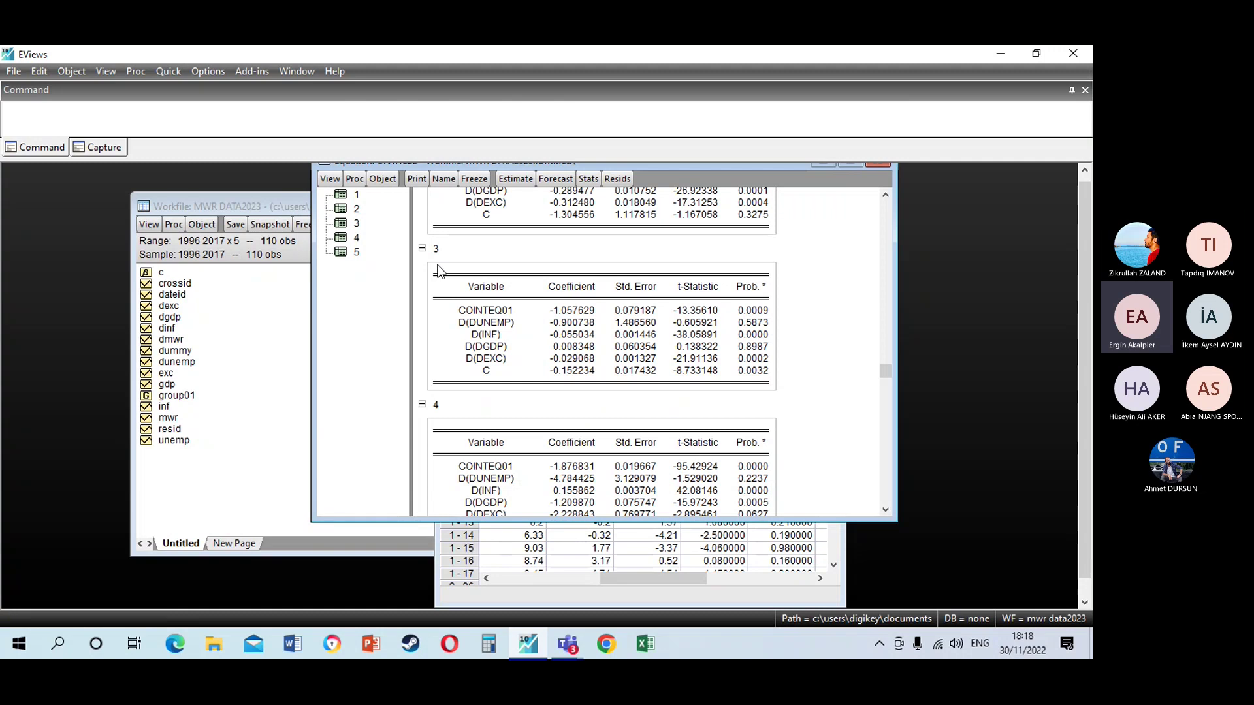
pyautogui.scroll(1, 532, 320)
pyautogui.scroll(8, 532, 320)
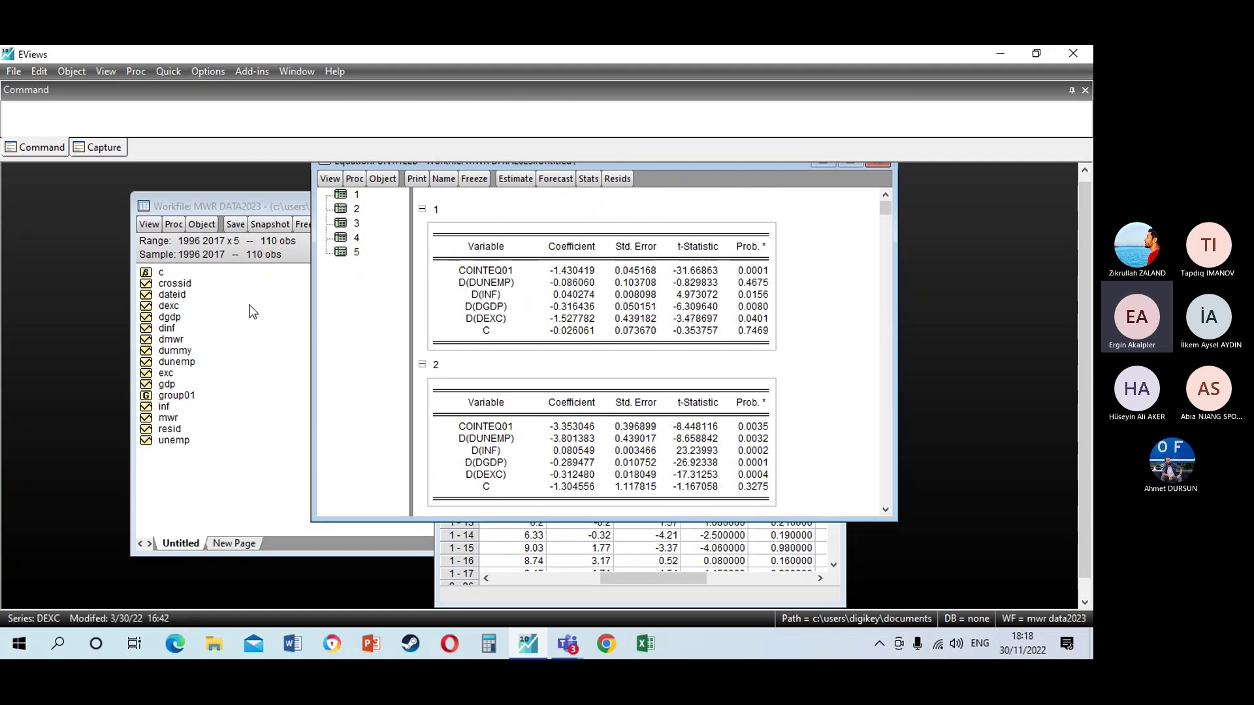
# Switch to the Microsoft Teams meeting window to check the participants and return to EViews
pyautogui.click(566, 645)
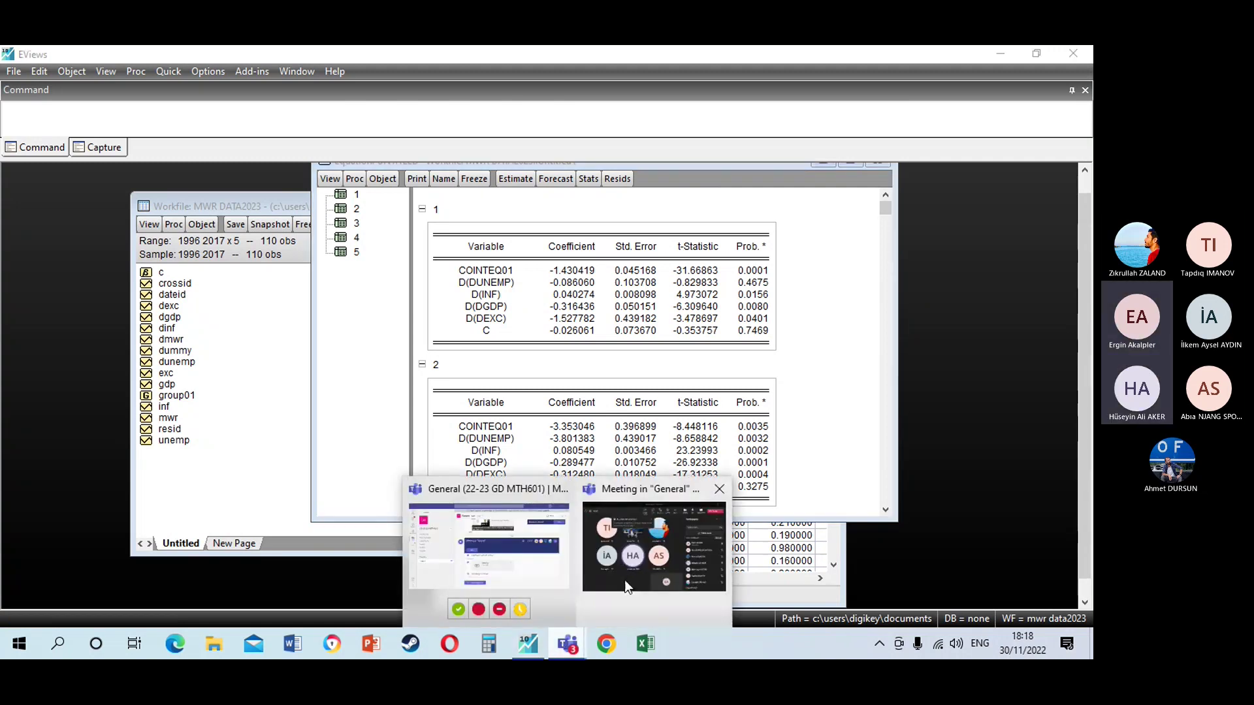
pyautogui.click(634, 562)
pyautogui.moveTo(470, 358)
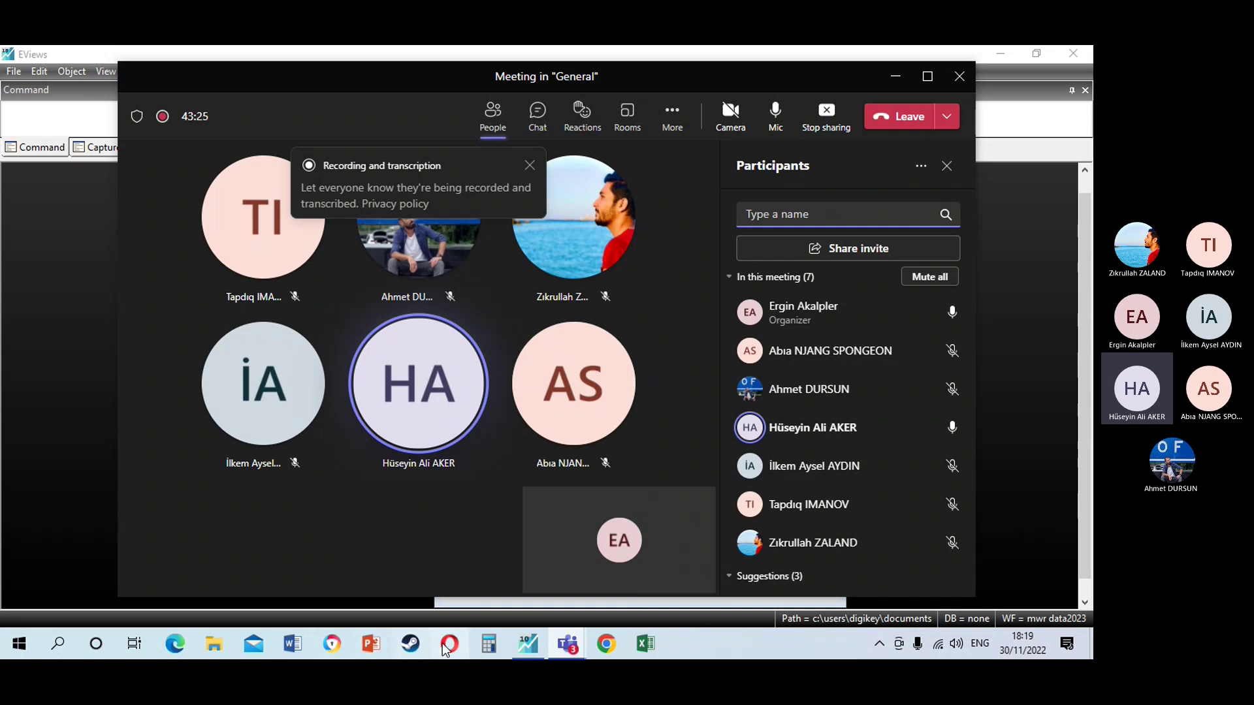
pyautogui.moveTo(579, 653)
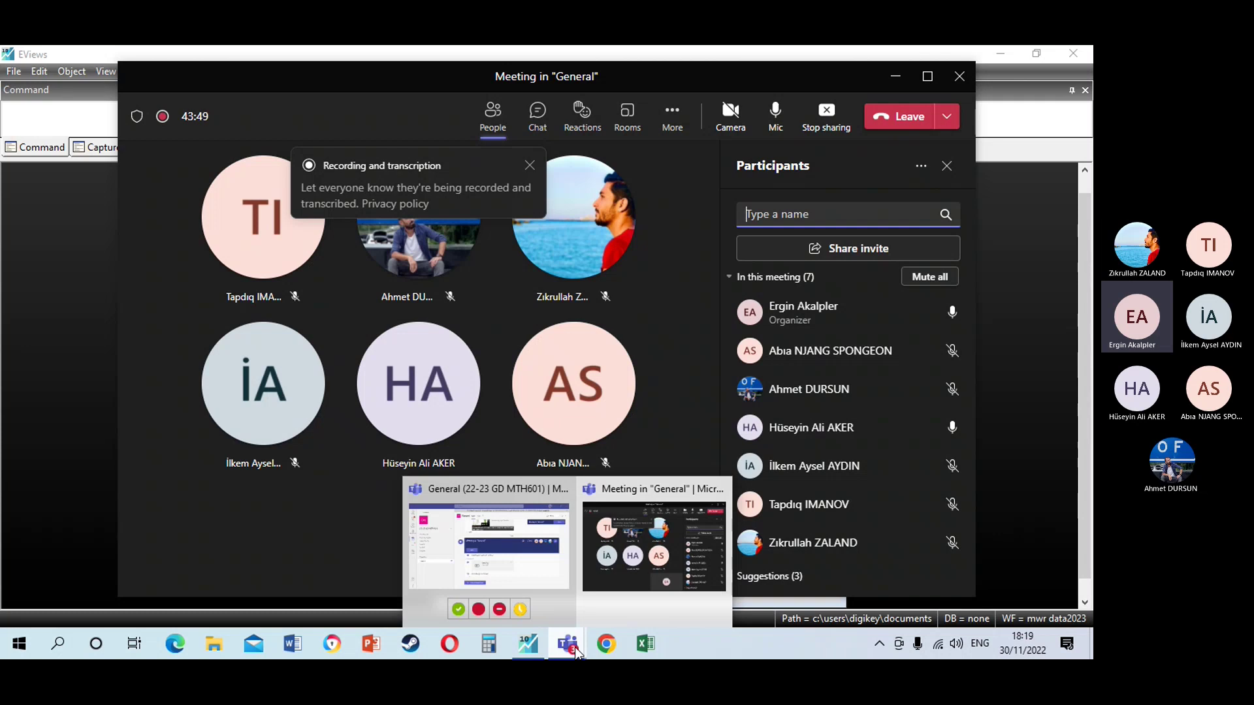
pyautogui.moveTo(530, 648)
pyautogui.click(542, 572)
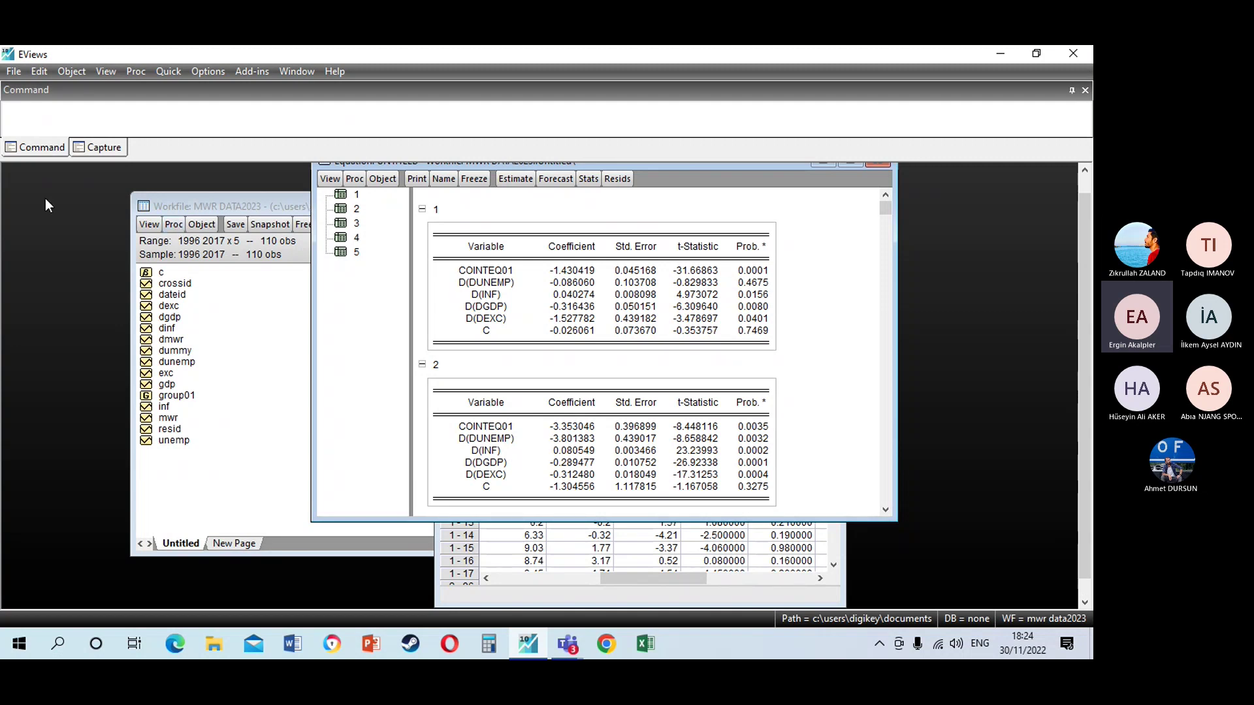
# Go through the short-run coefficient tables of cross-sections 1 to 3 again
pyautogui.scroll(-1, 507, 325)
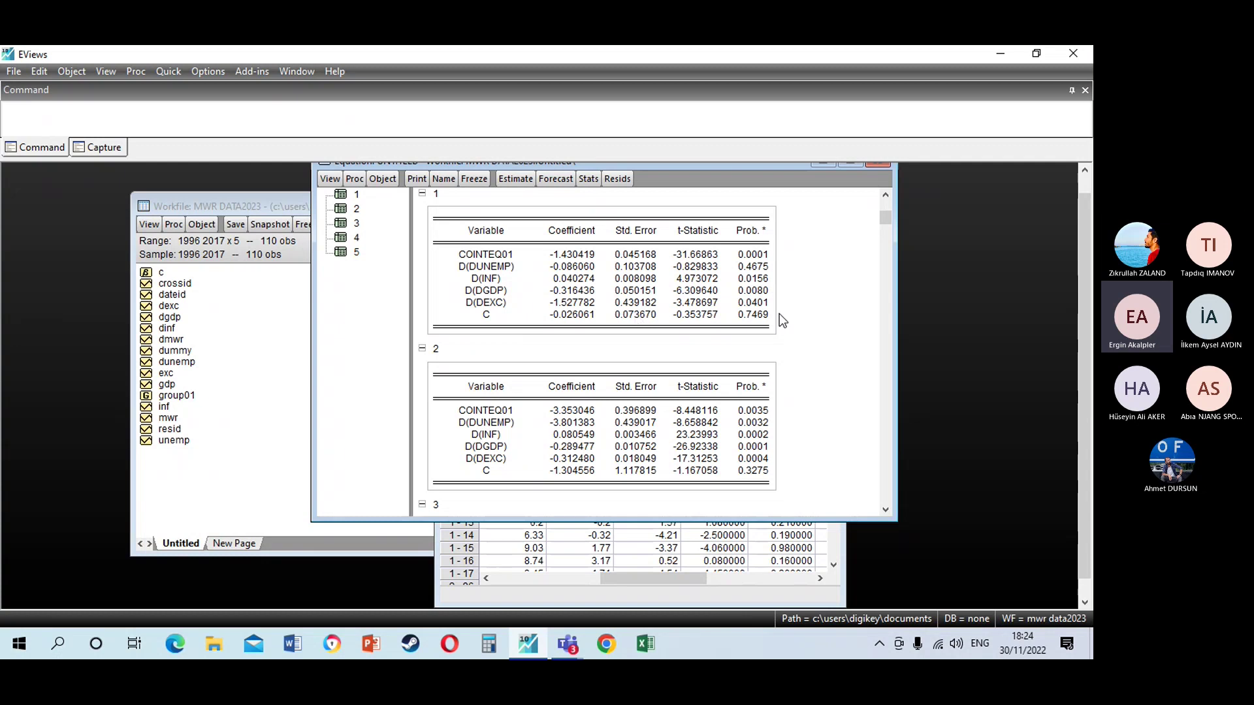
pyautogui.scroll(-1, 817, 294)
pyautogui.scroll(-2, 810, 291)
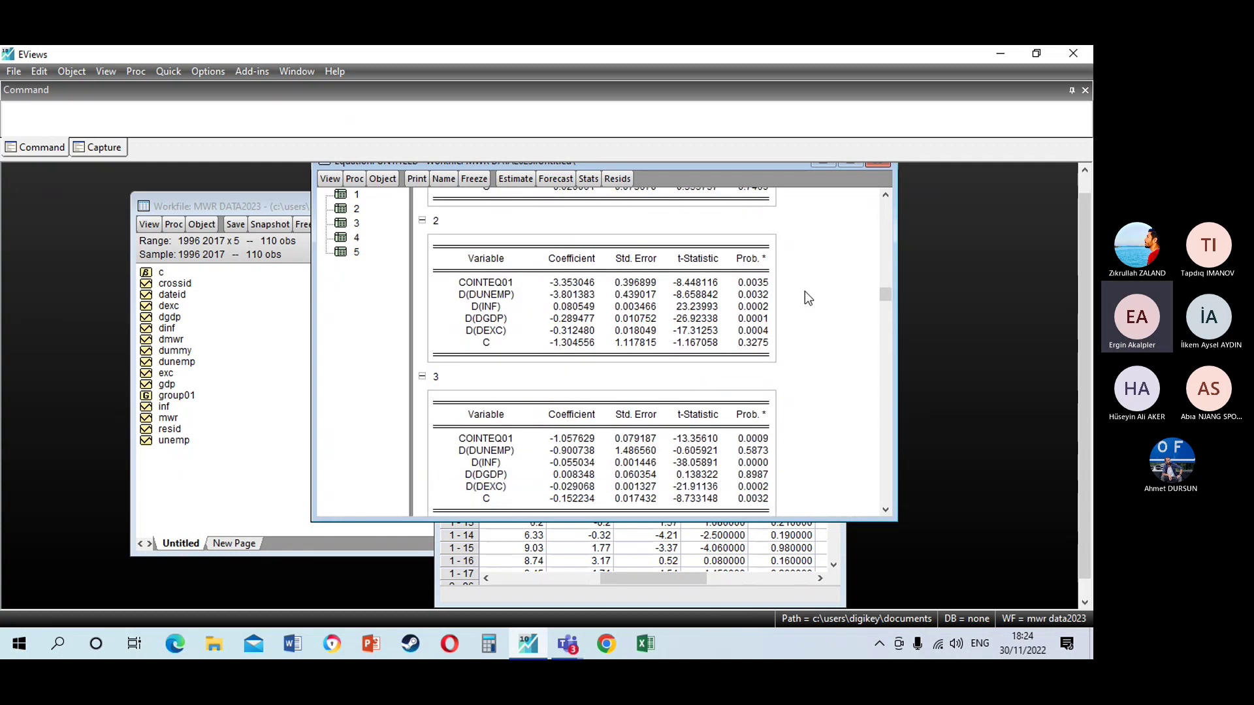
pyautogui.scroll(-1, 805, 291)
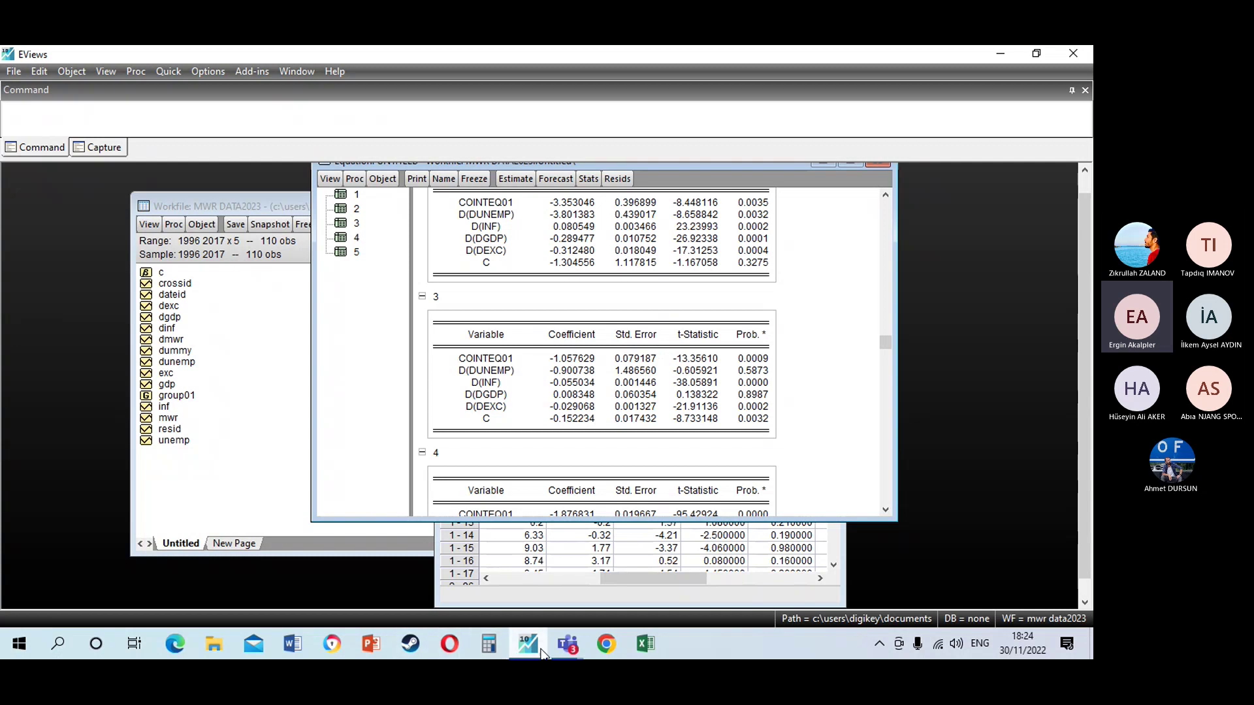
# Switch to the Microsoft Teams meeting and open its additional actions to stop the recording
pyautogui.moveTo(572, 650)
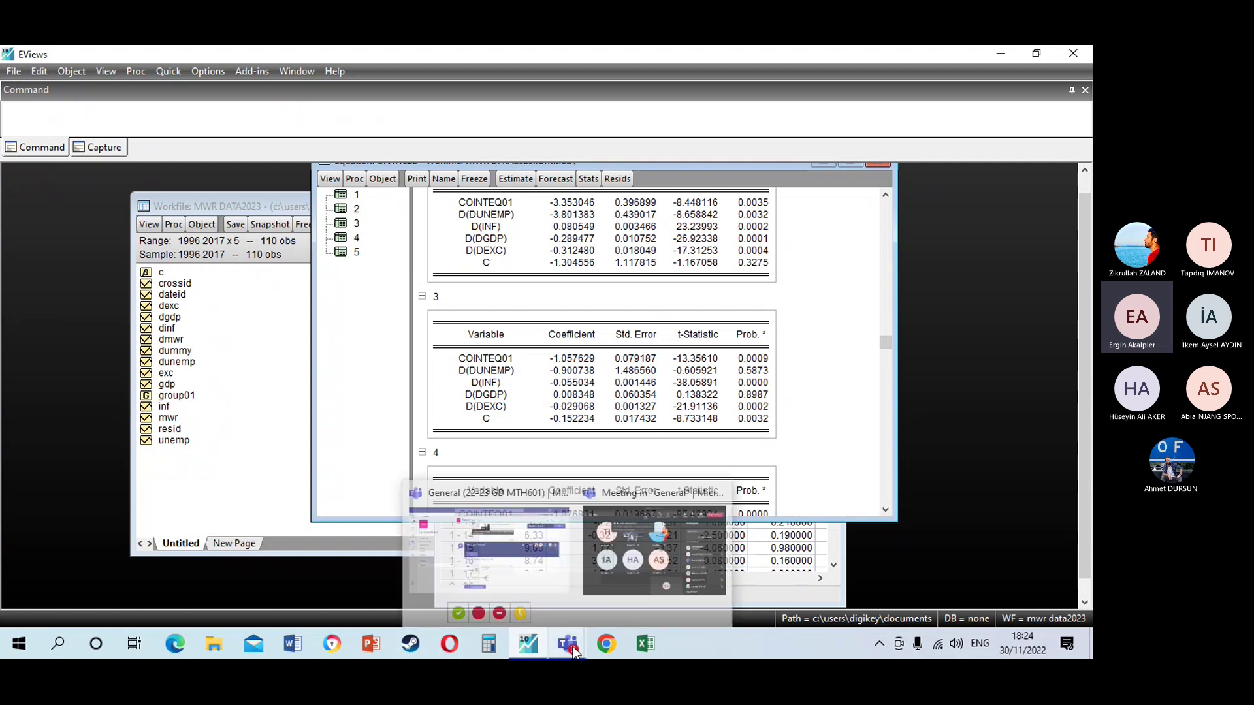
pyautogui.click(622, 596)
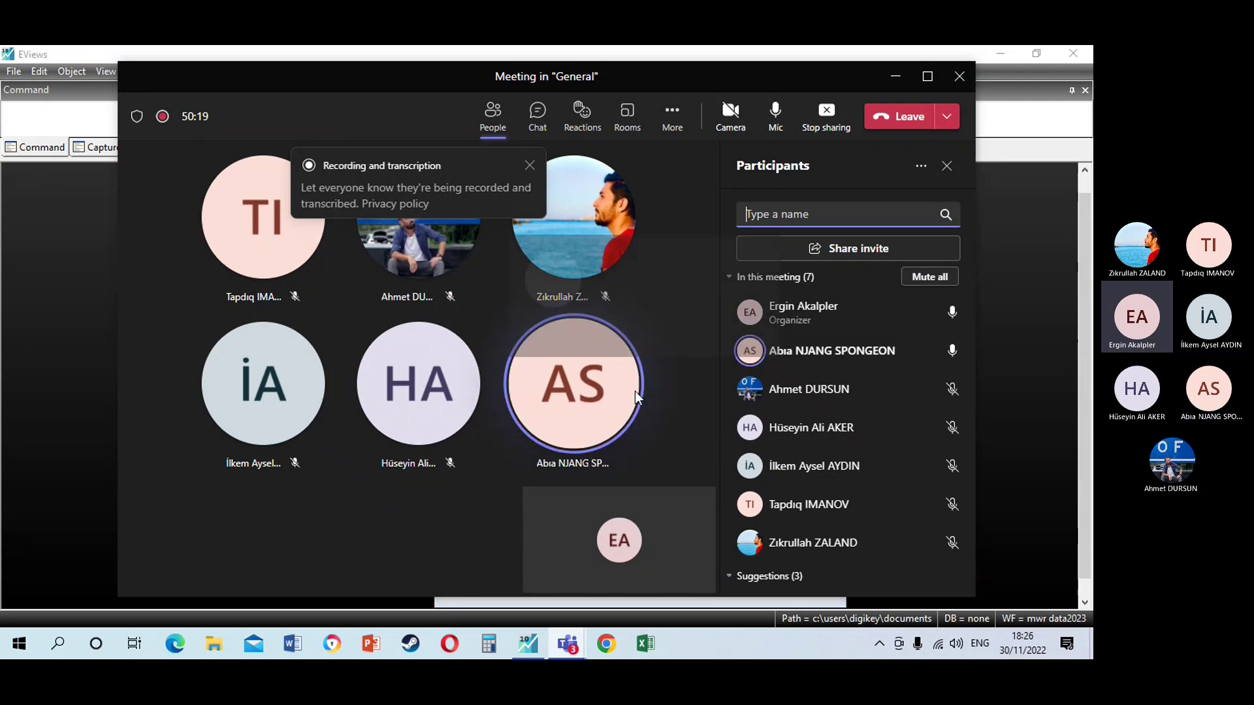
pyautogui.click(635, 391)
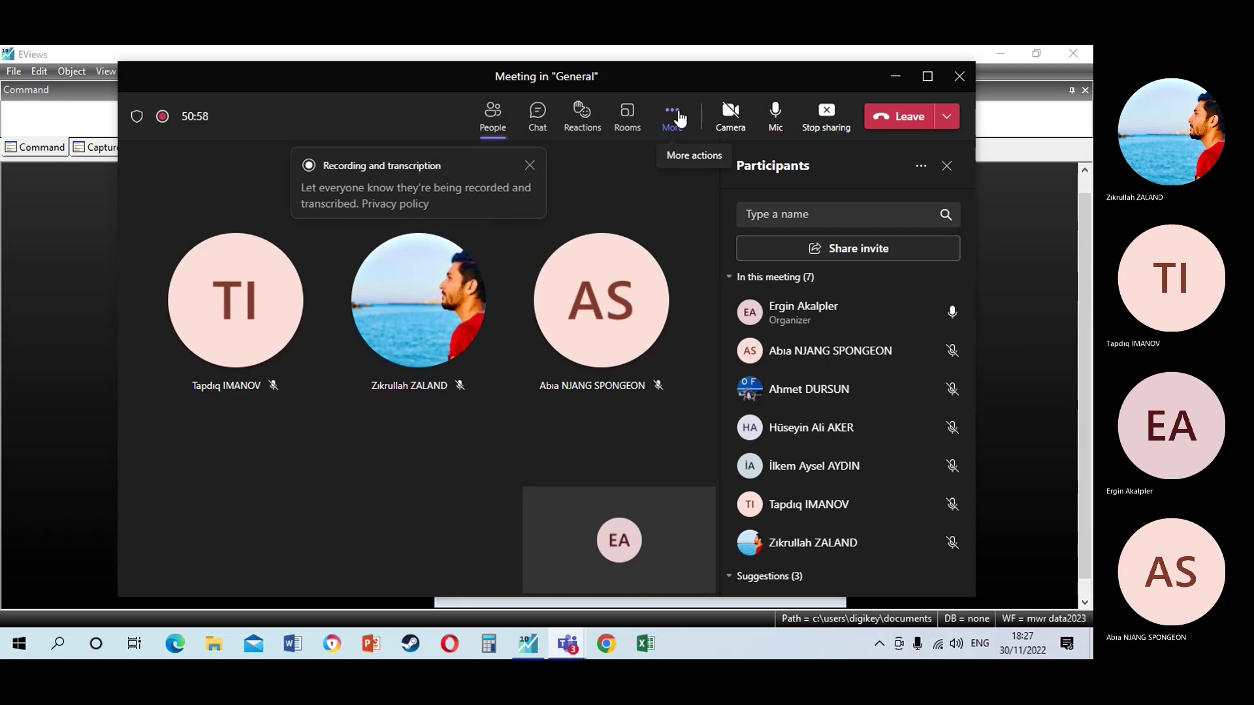
pyautogui.click(673, 115)
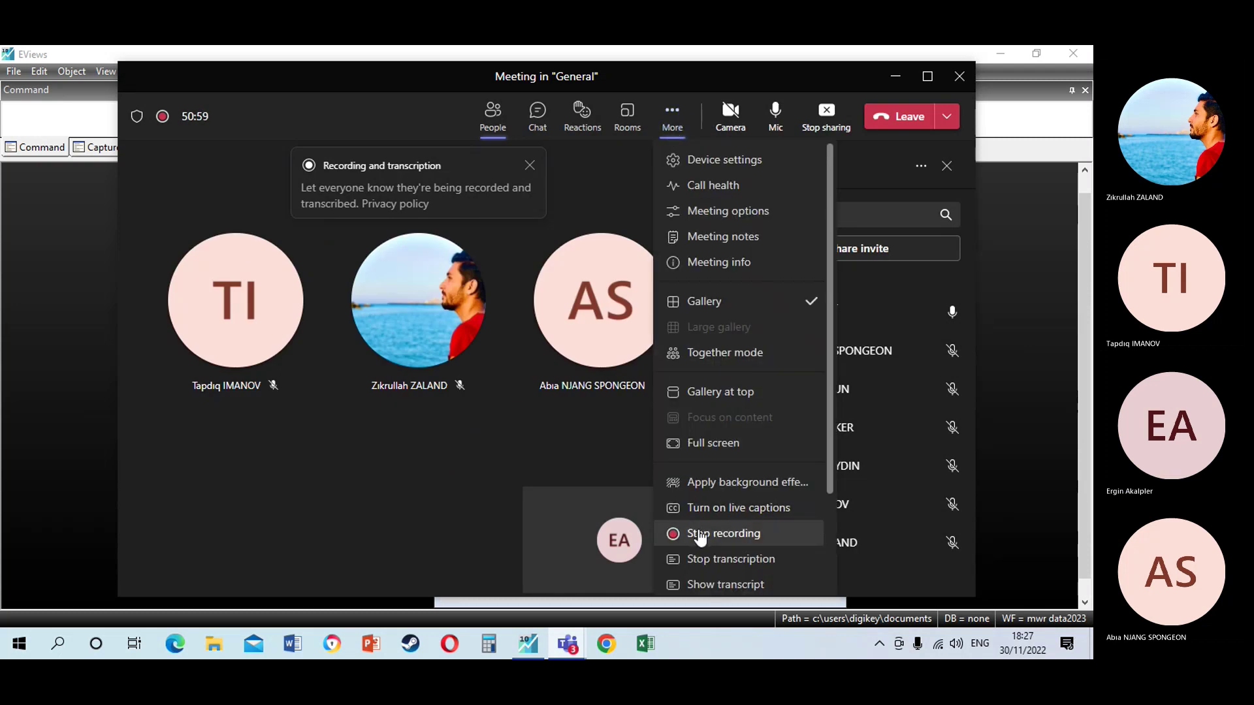